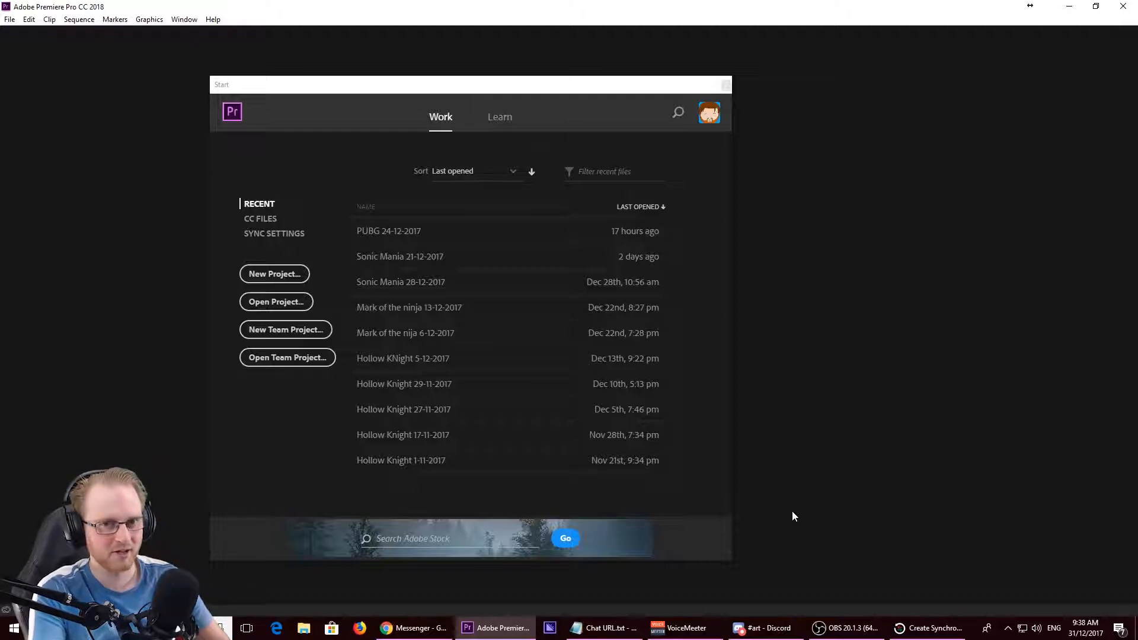
- Start a new project and name it "OBS TUte Sonic"
click(291, 273)
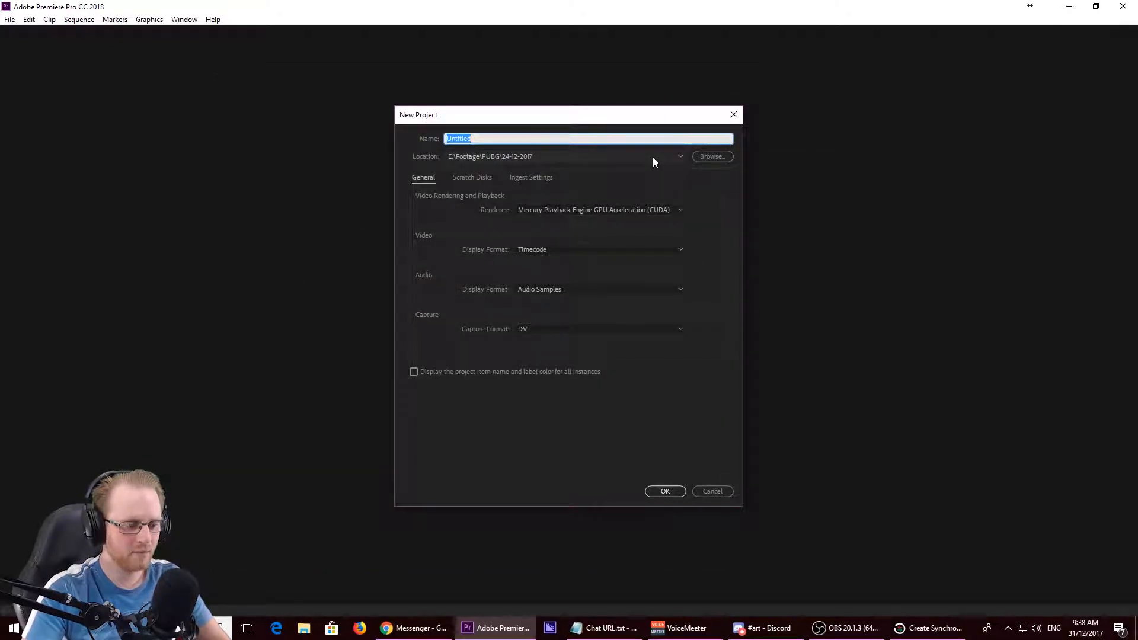
text(OBS TUte )
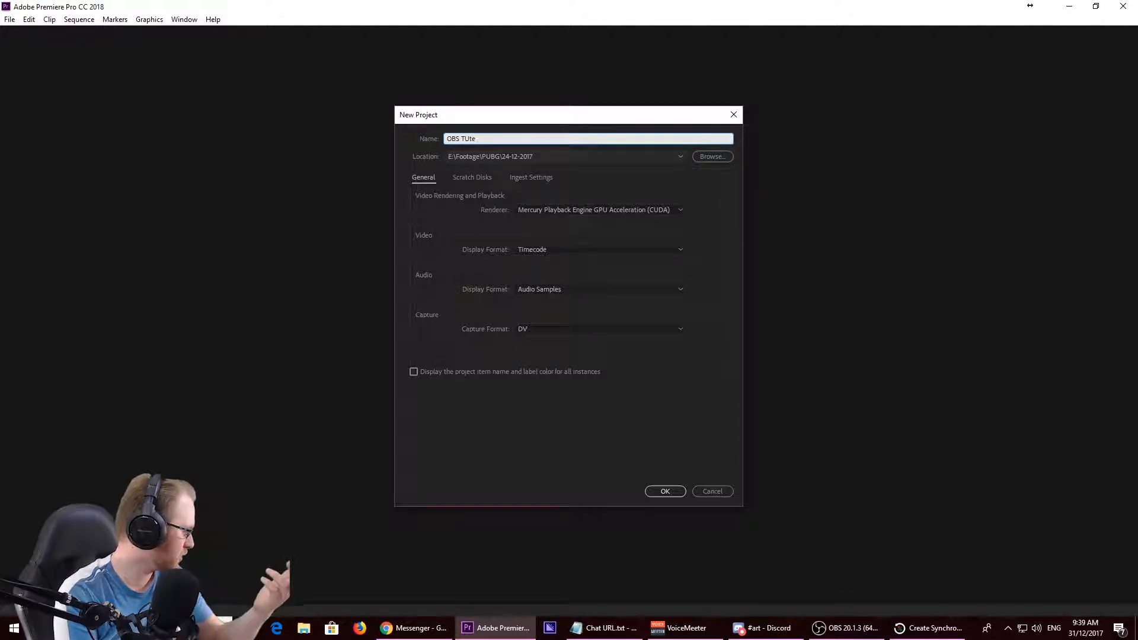
text(SOnic)
key(BackSpace)
key(BackSpace)
key(BackSpace)
key(BackSpace)
text(onic)
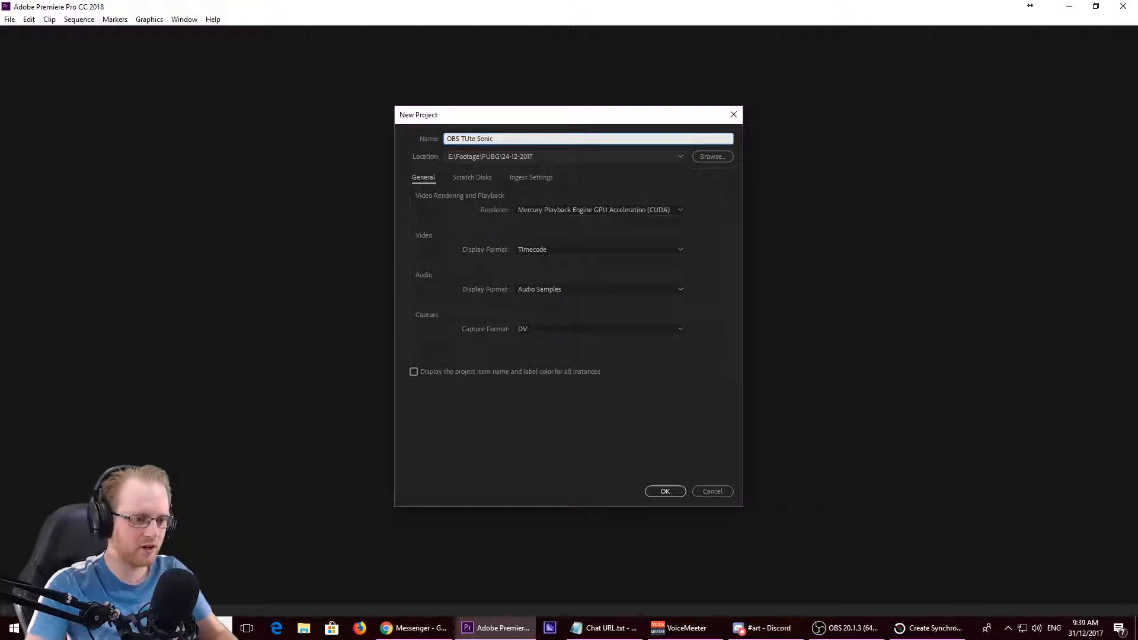
- Set the project location to E:\Footage\OBS TUTE and create the project
click(713, 156)
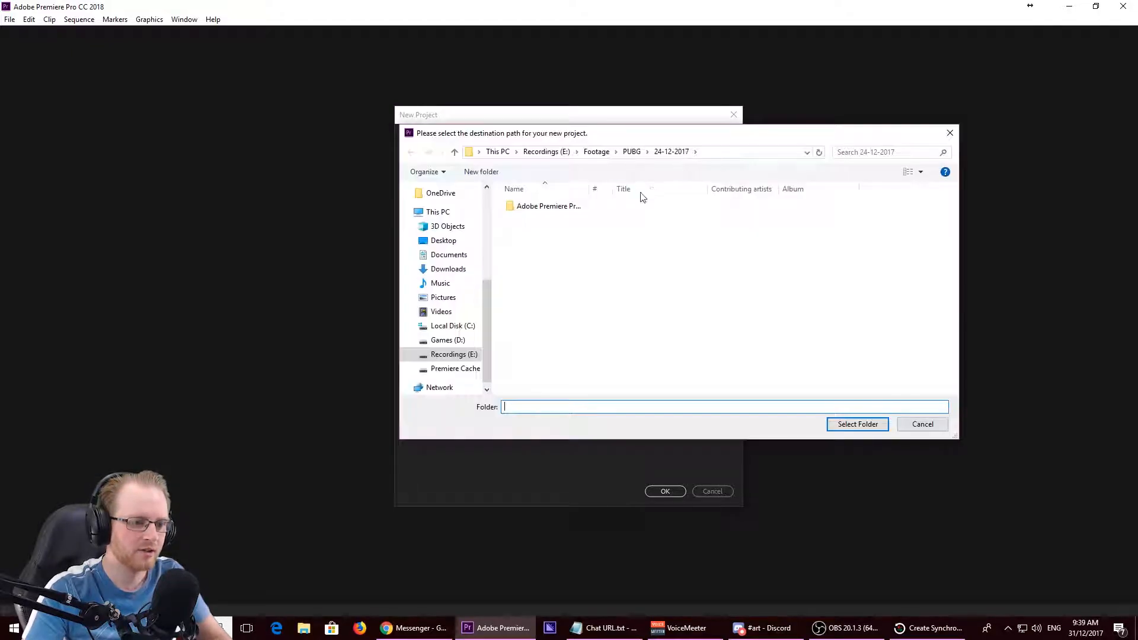
click(597, 152)
click(566, 308)
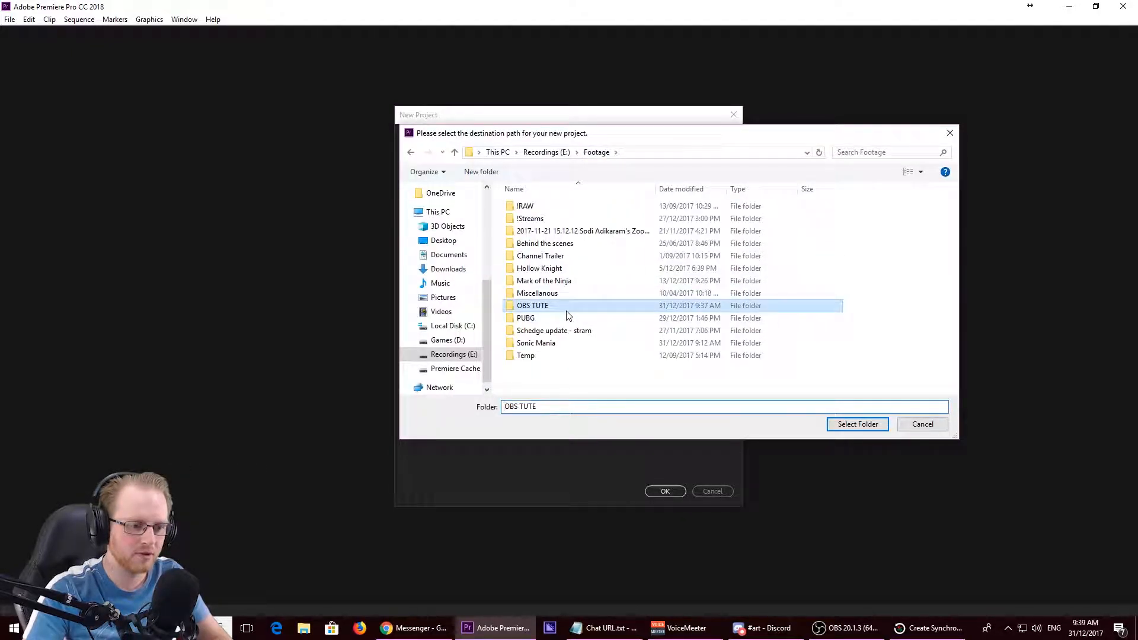
double_click(567, 313)
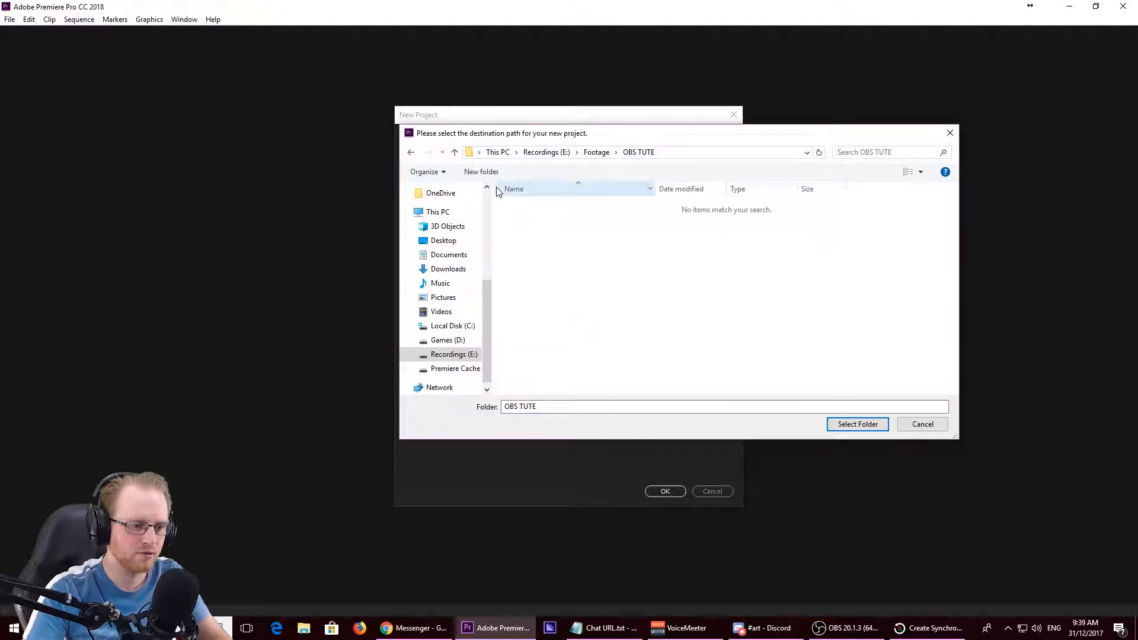
click(863, 427)
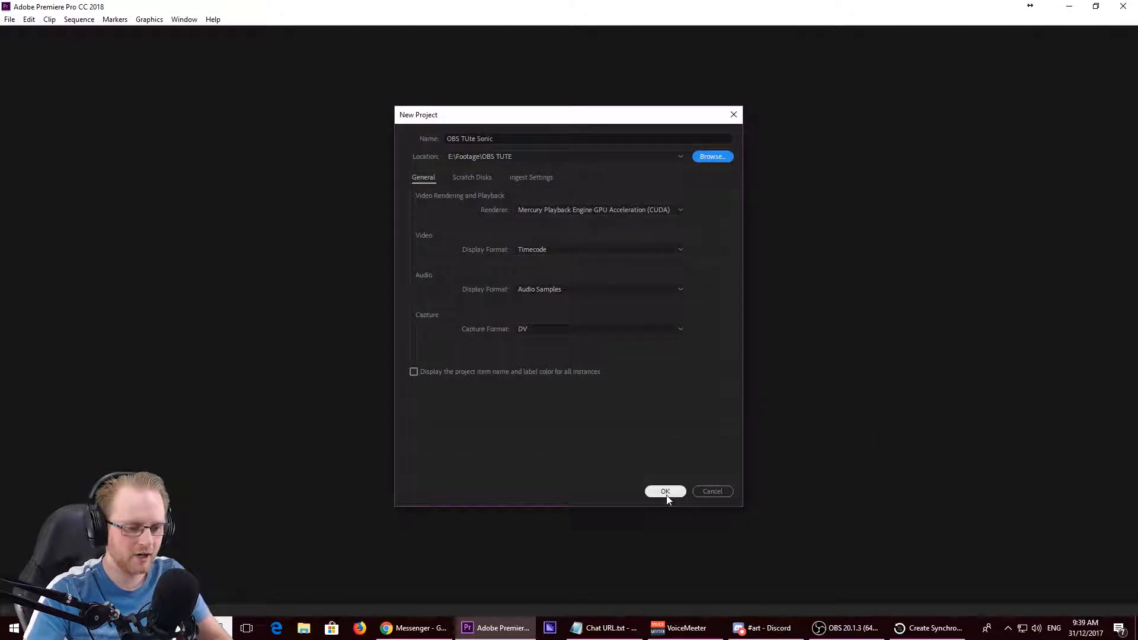
click(665, 491)
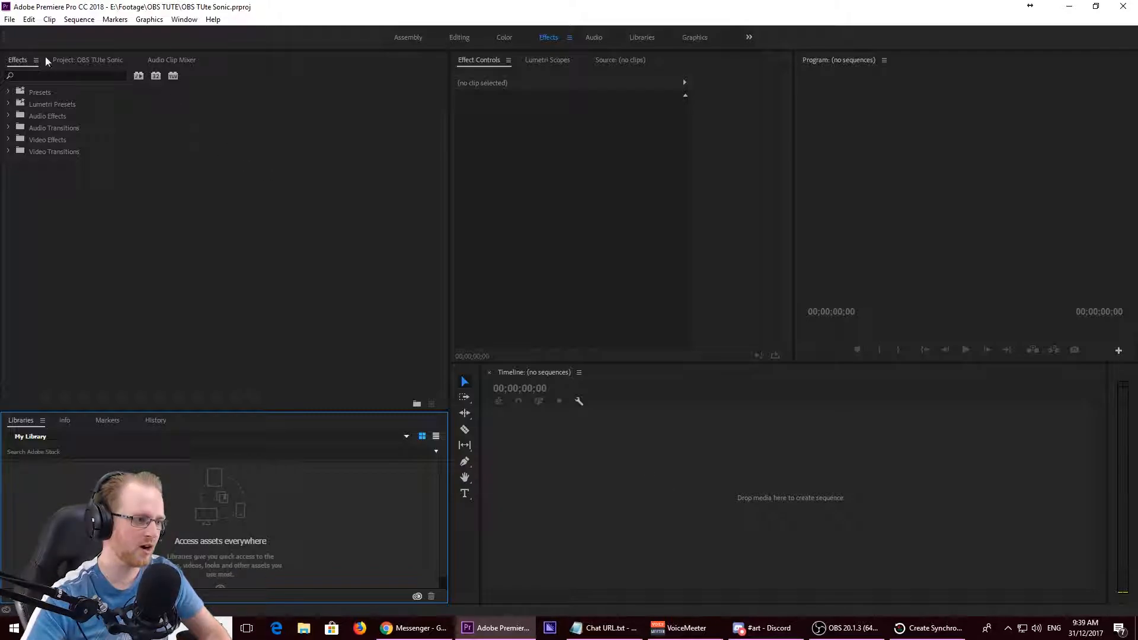
- Create a new sequence from the custom Youtube 1080 preset, reviewing its description and settings first
click(8, 20)
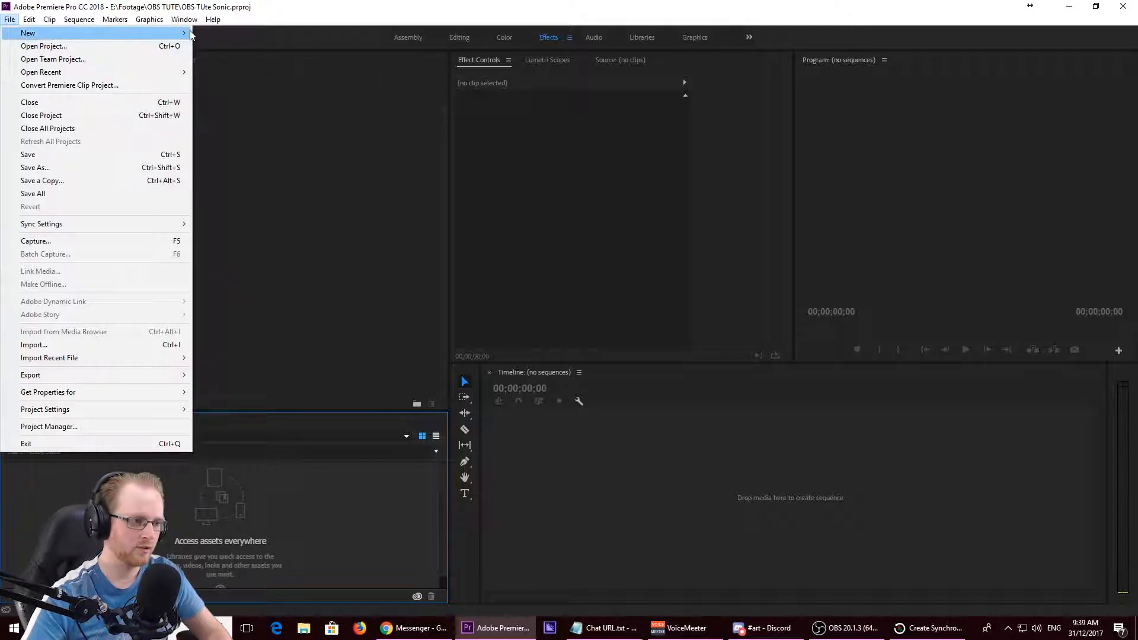
mouse_move(172, 33)
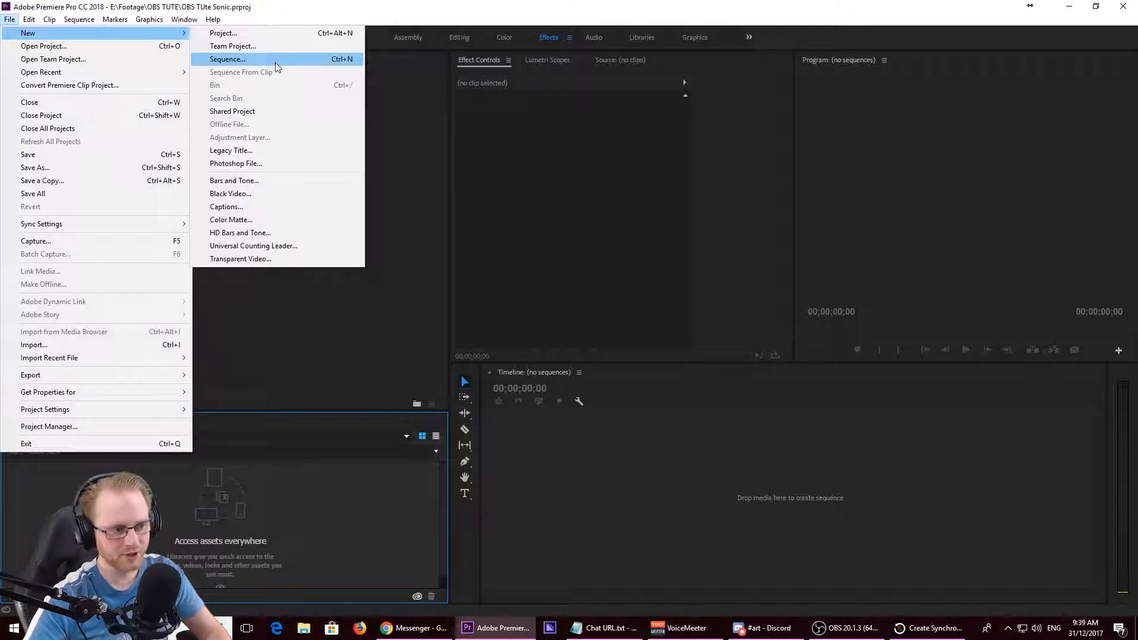
click(684, 502)
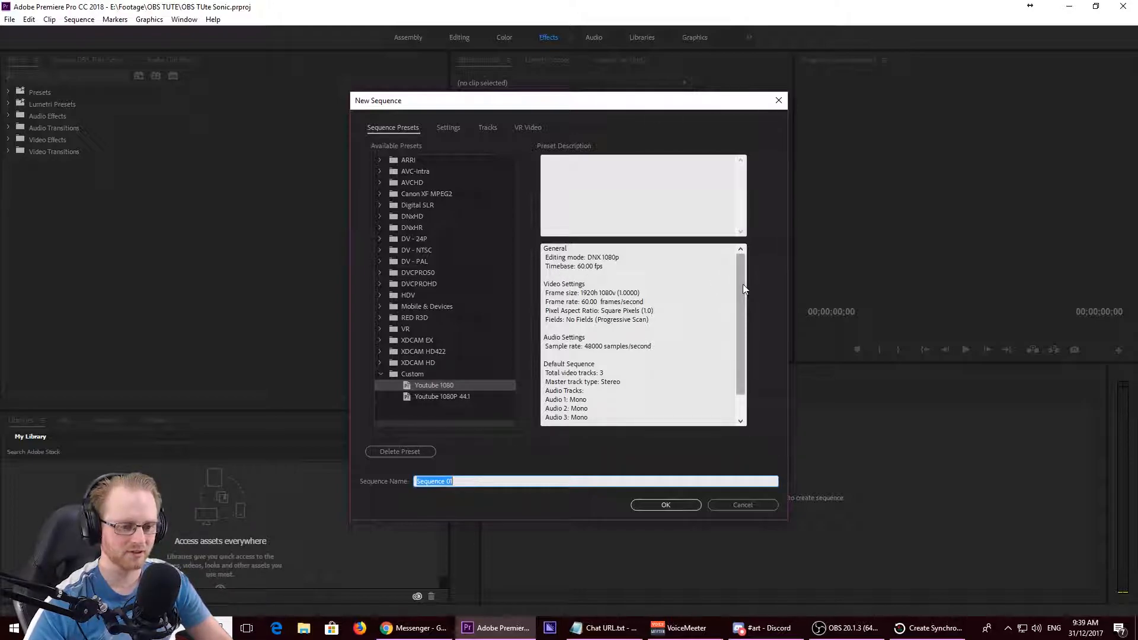
scroll(742, 283, down, 1)
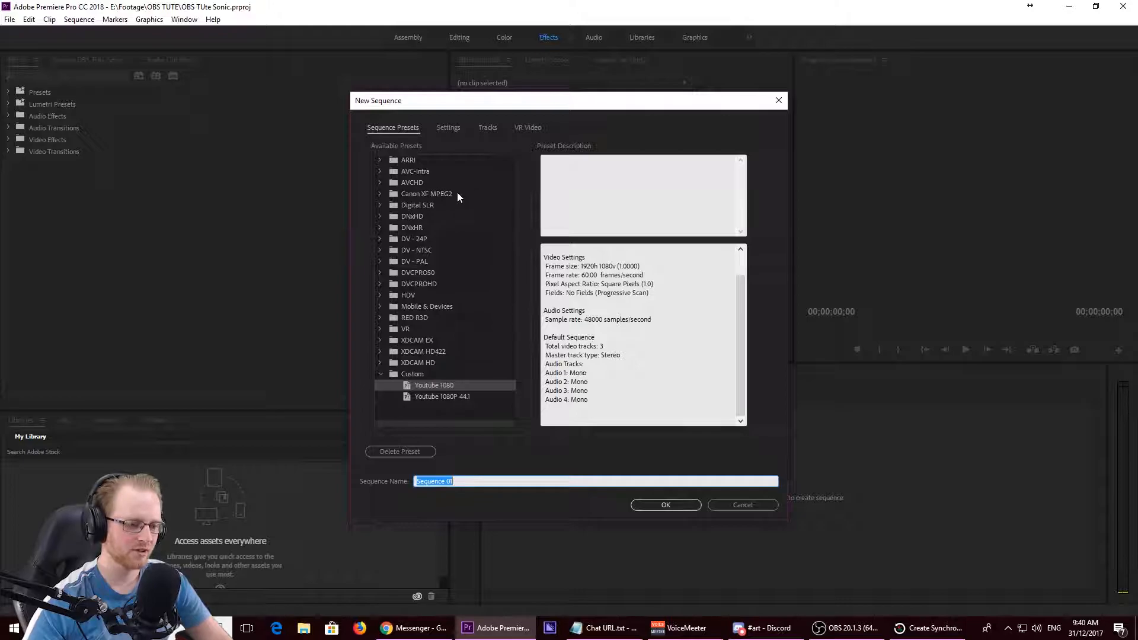
click(448, 128)
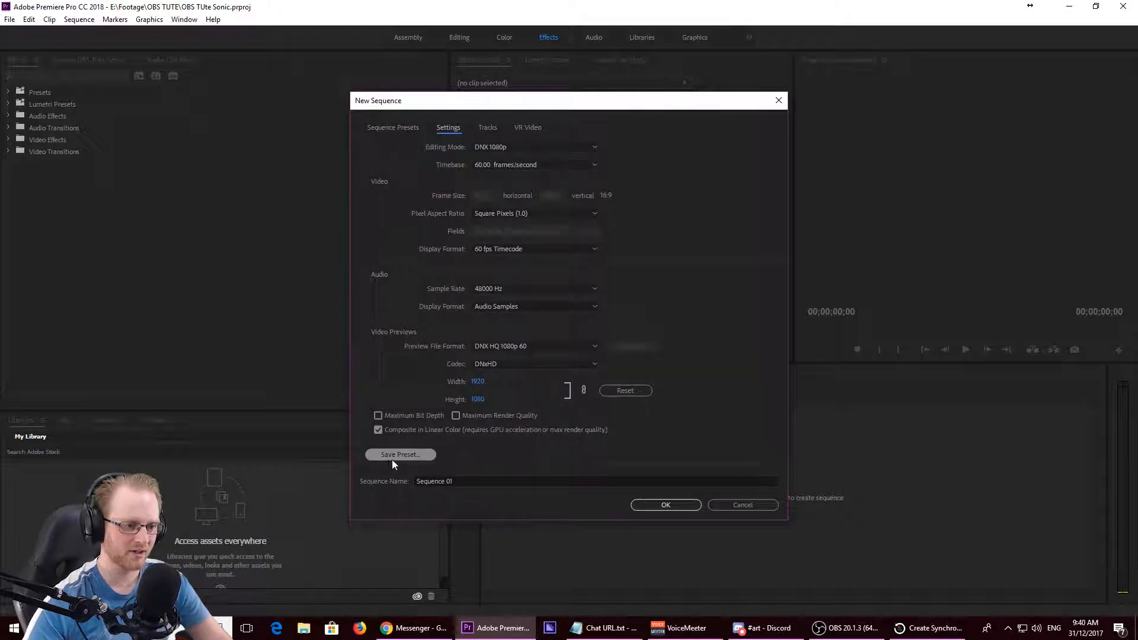
click(371, 121)
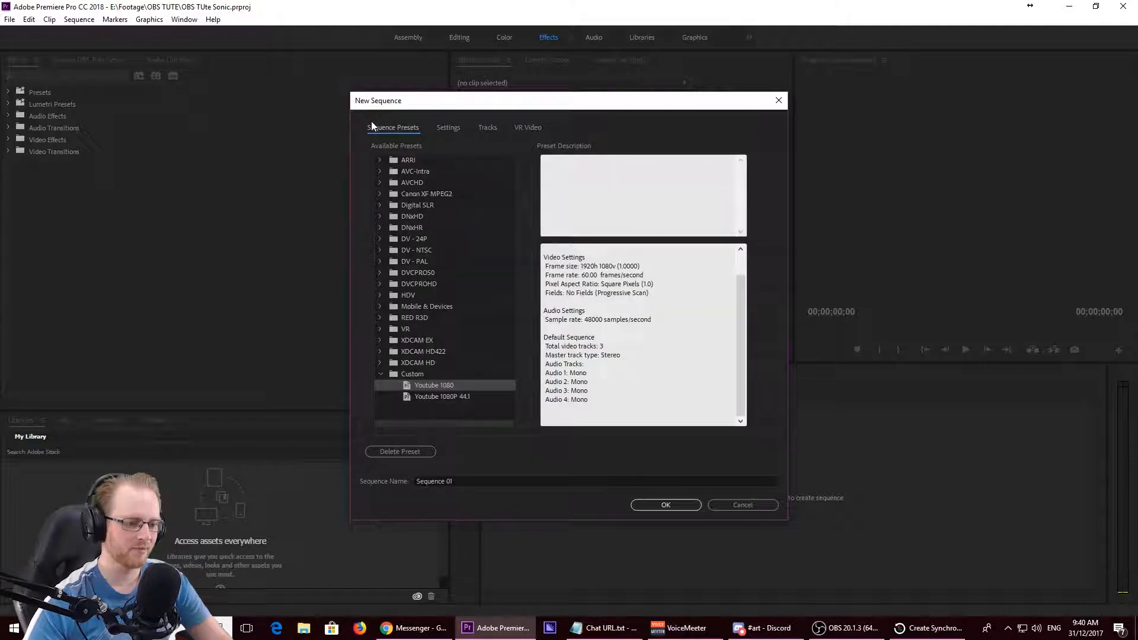
click(691, 509)
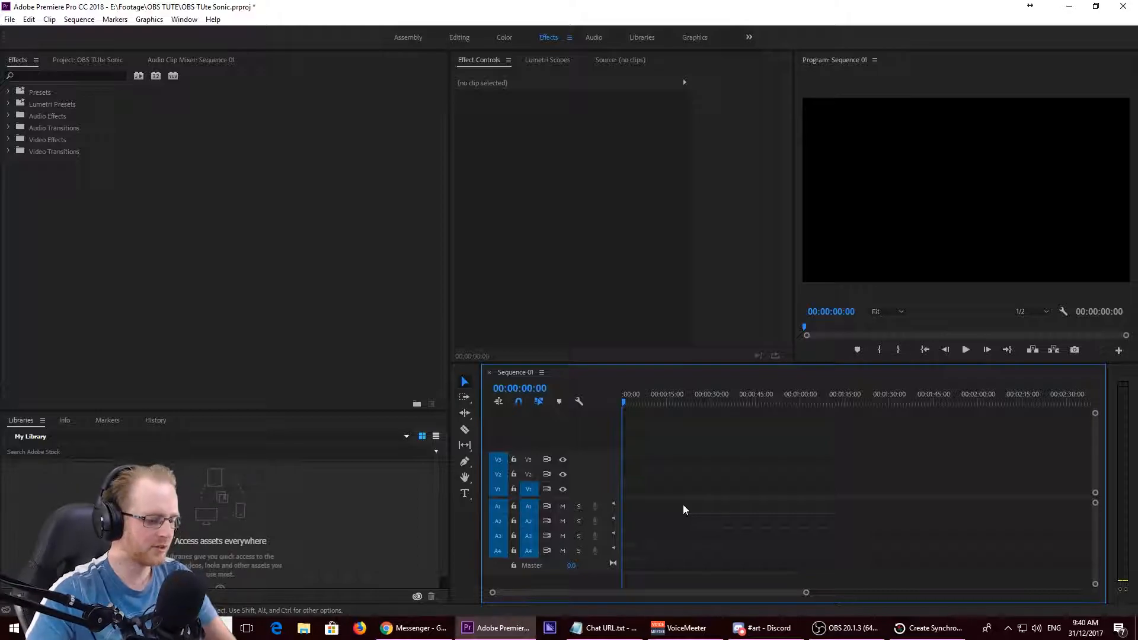
- Switch to File Explorer and open the Sonic Mania folder inside Footage on the Recordings (E:) drive
click(305, 630)
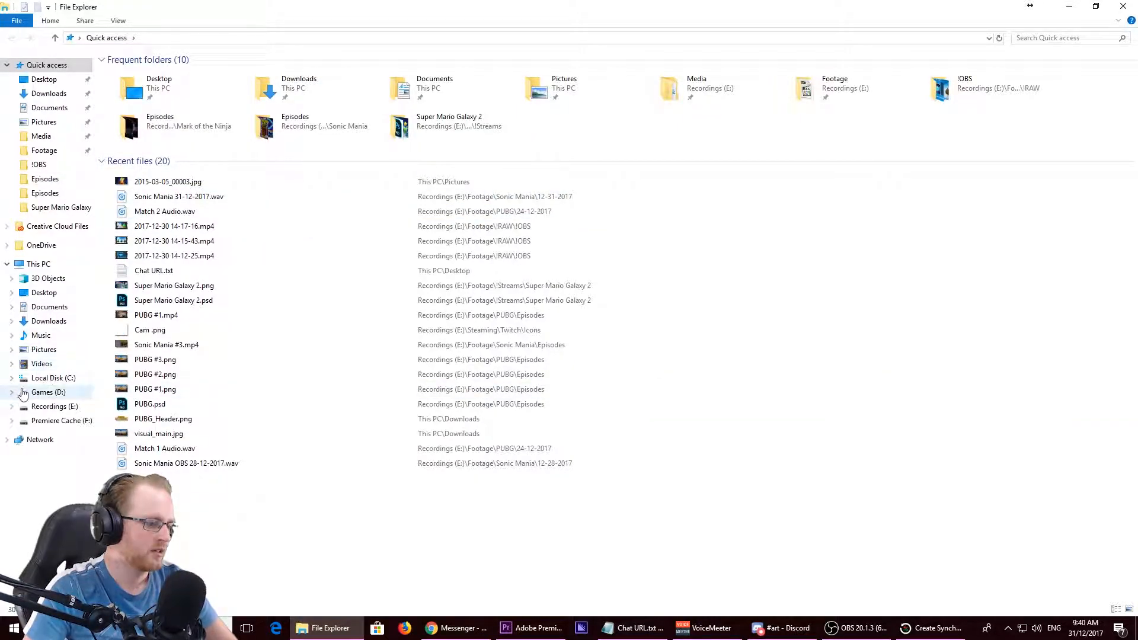
click(53, 407)
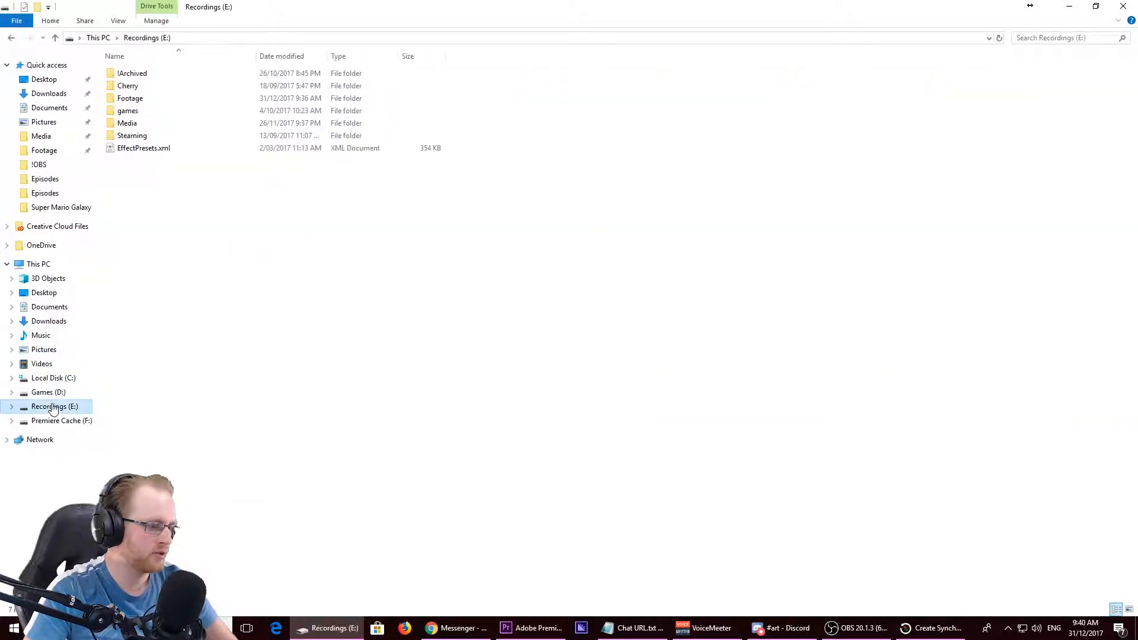
double_click(129, 99)
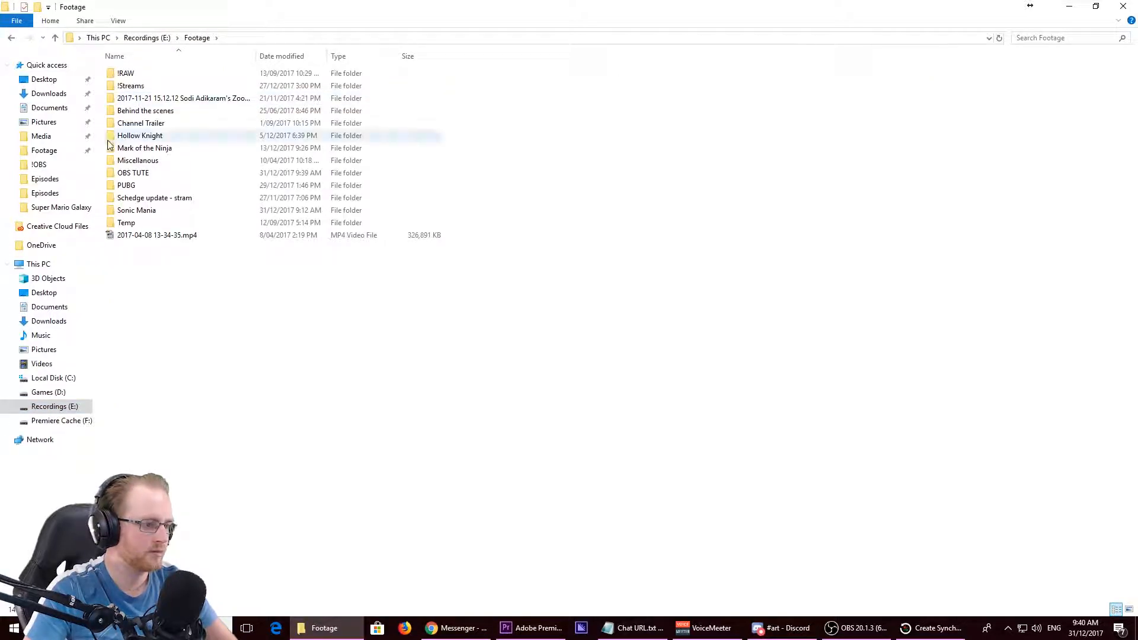
double_click(127, 211)
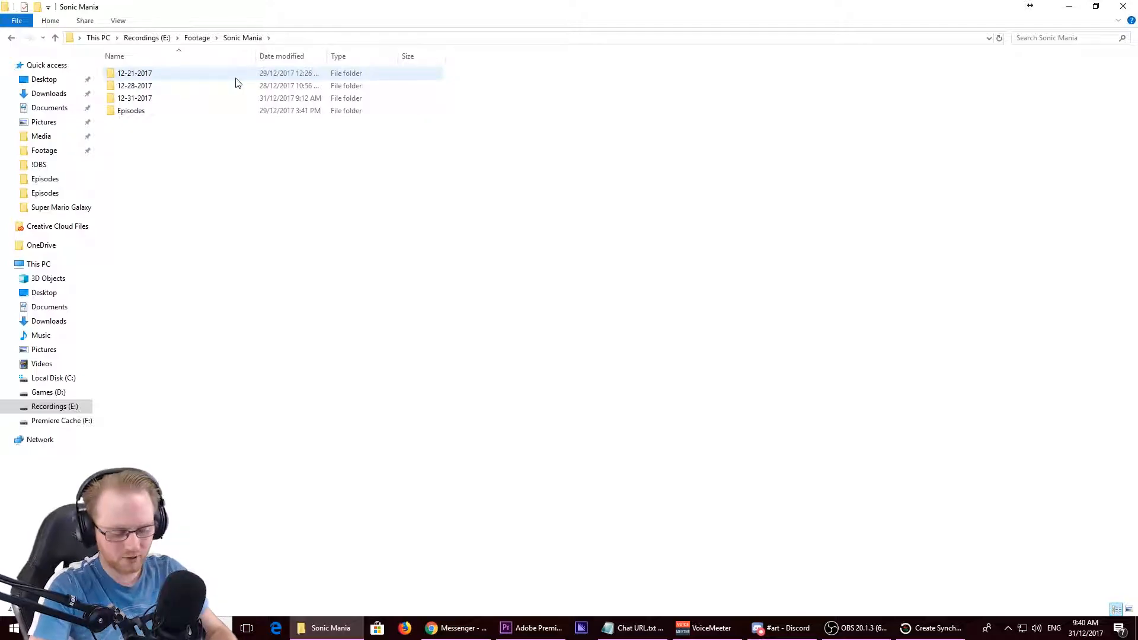
- Arrange File Explorer and Premiere Pro side by side, and open the 12-21-2017 footage folder
key(alt+Tab)
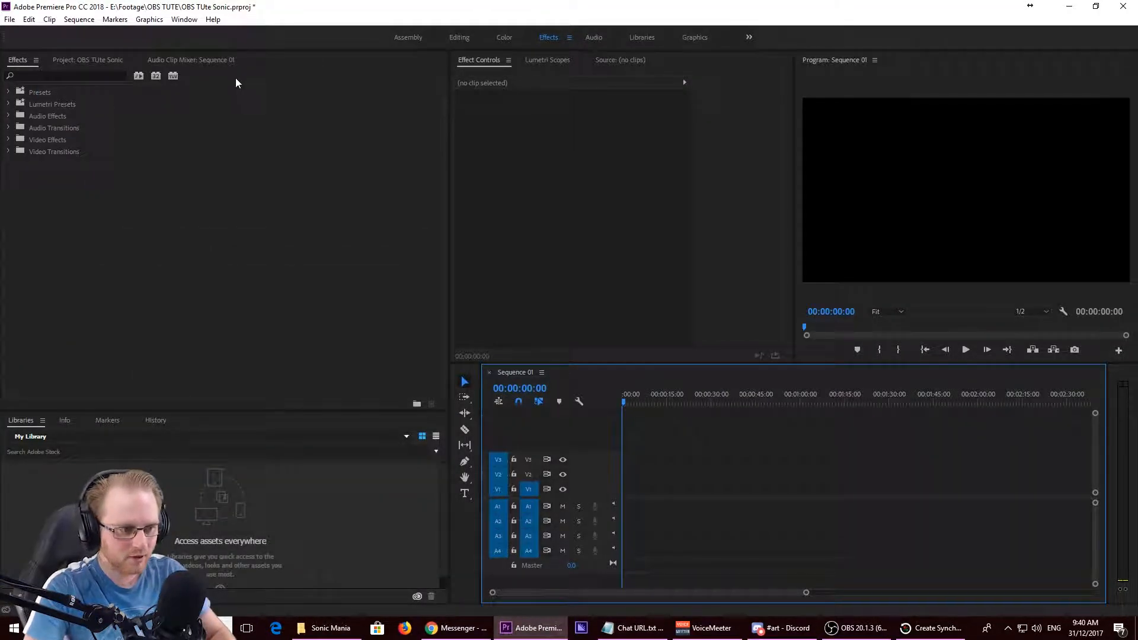
key(alt+Tab)
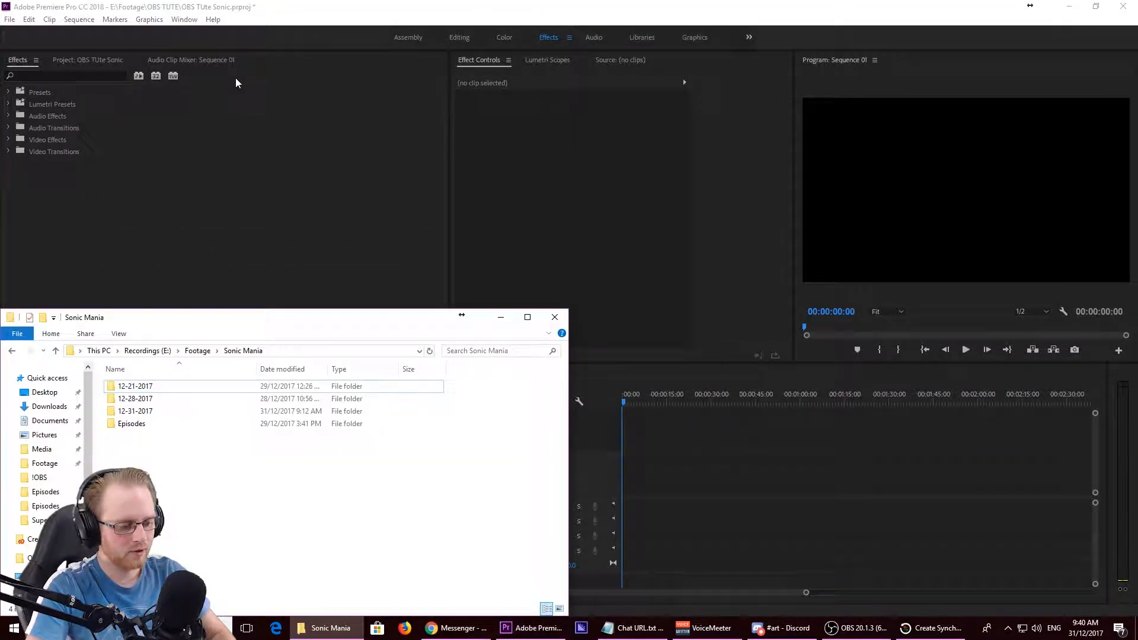
key(super+Left)
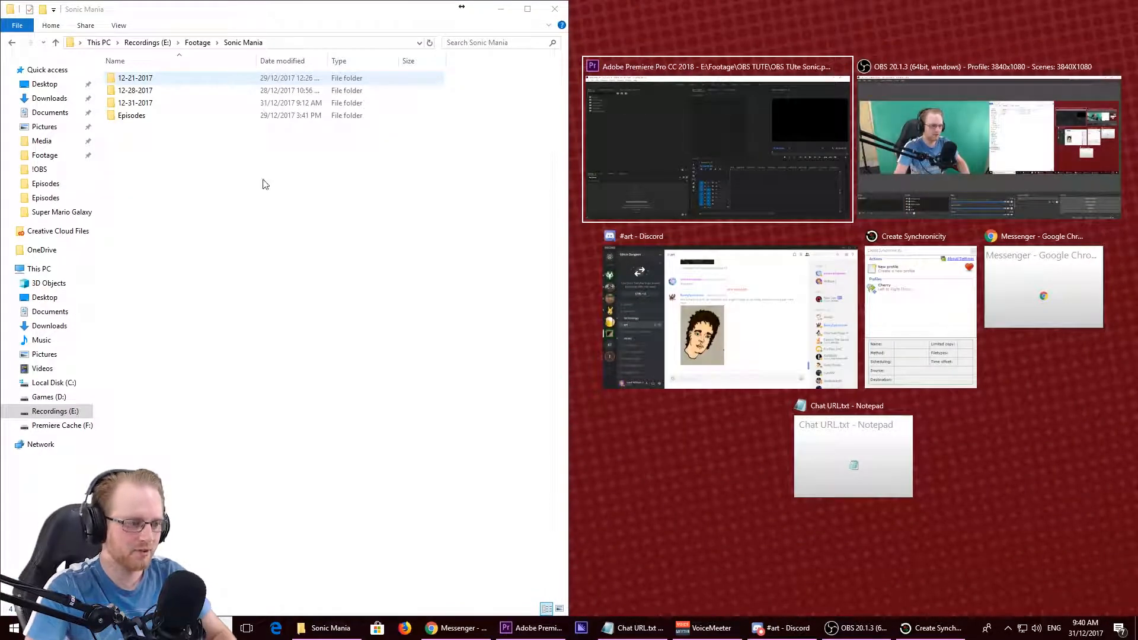
click(767, 155)
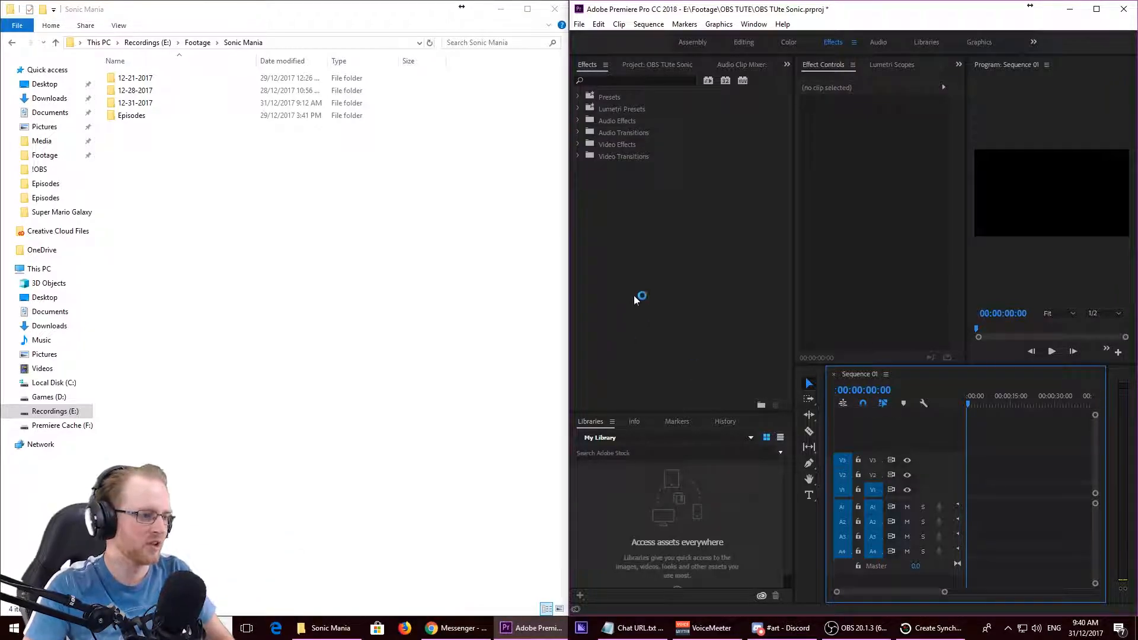
double_click(171, 81)
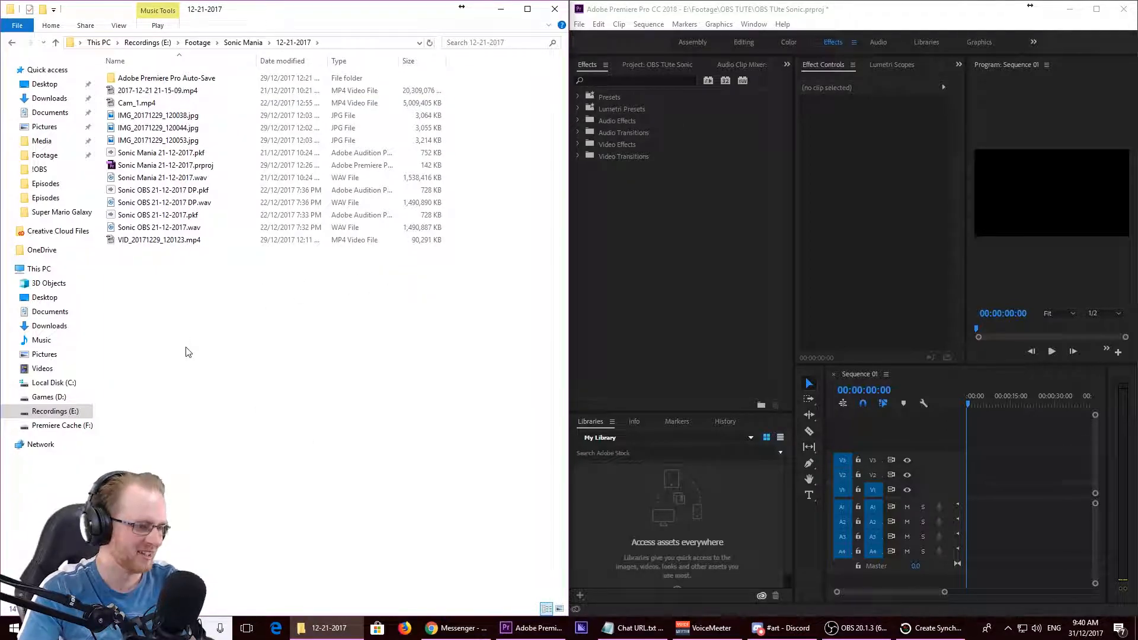
click(148, 90)
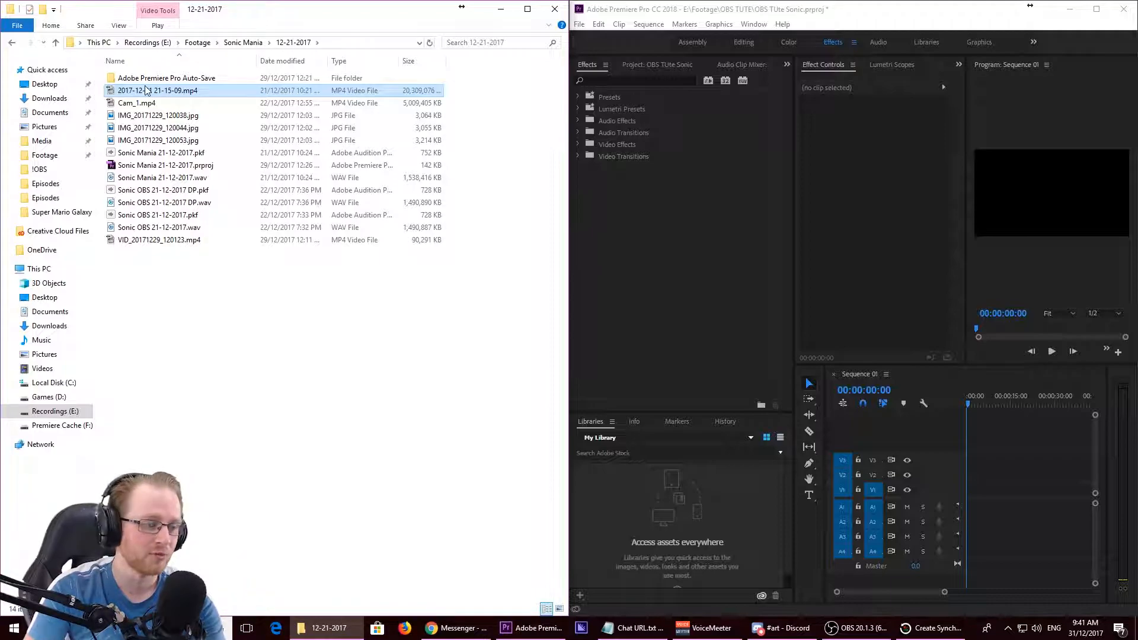
double_click(146, 90)
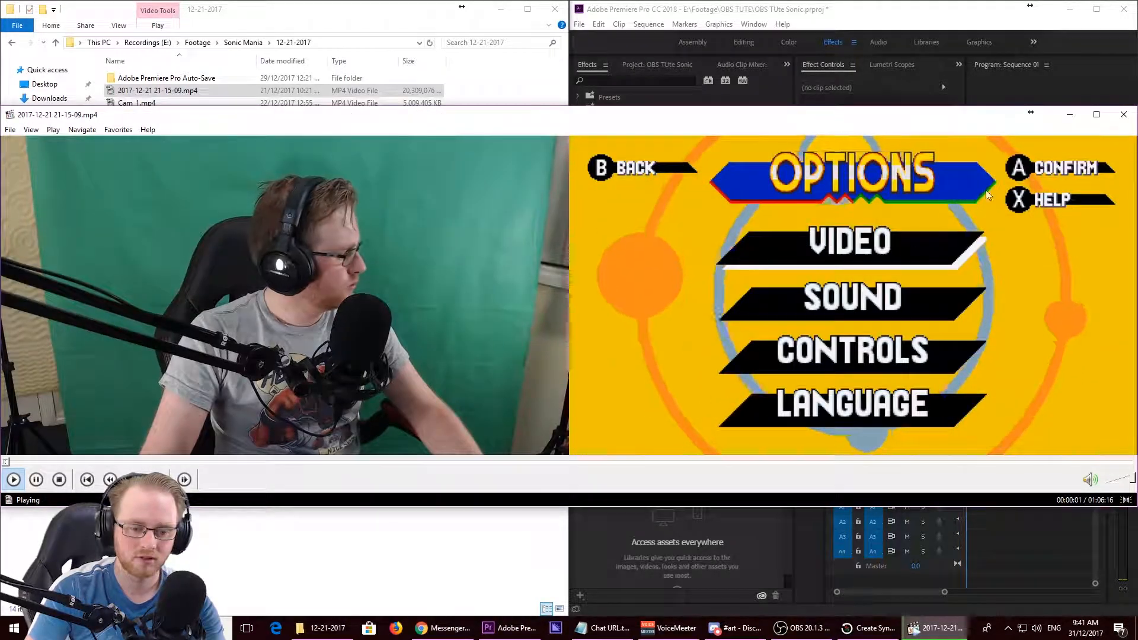
click(1126, 116)
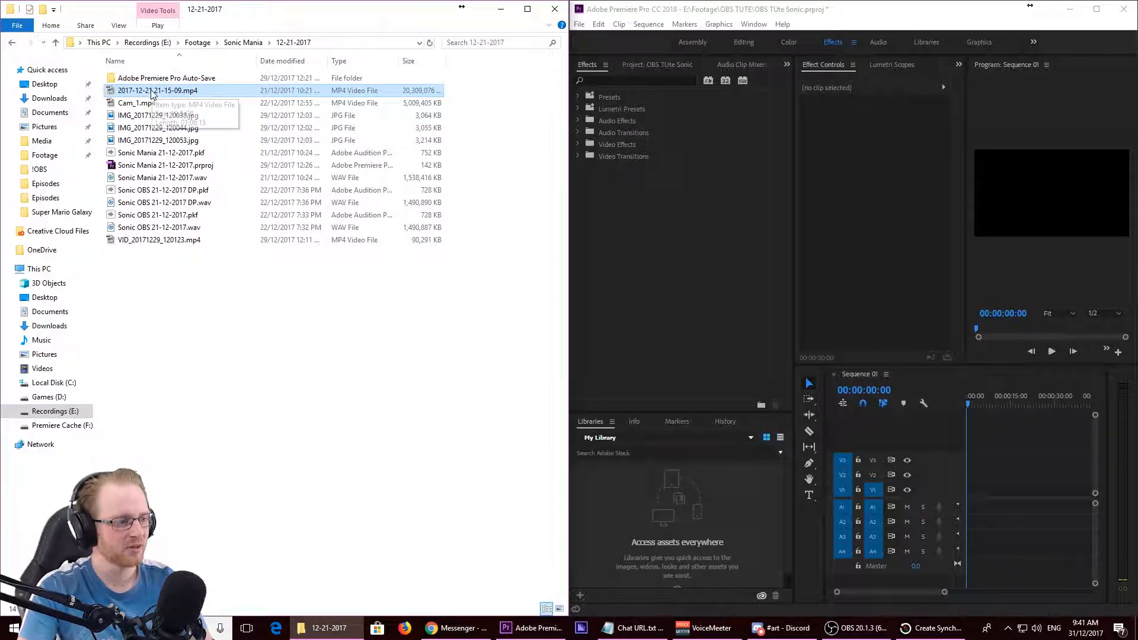
drag(153, 94, 907, 422)
drag(1047, 468, 969, 486)
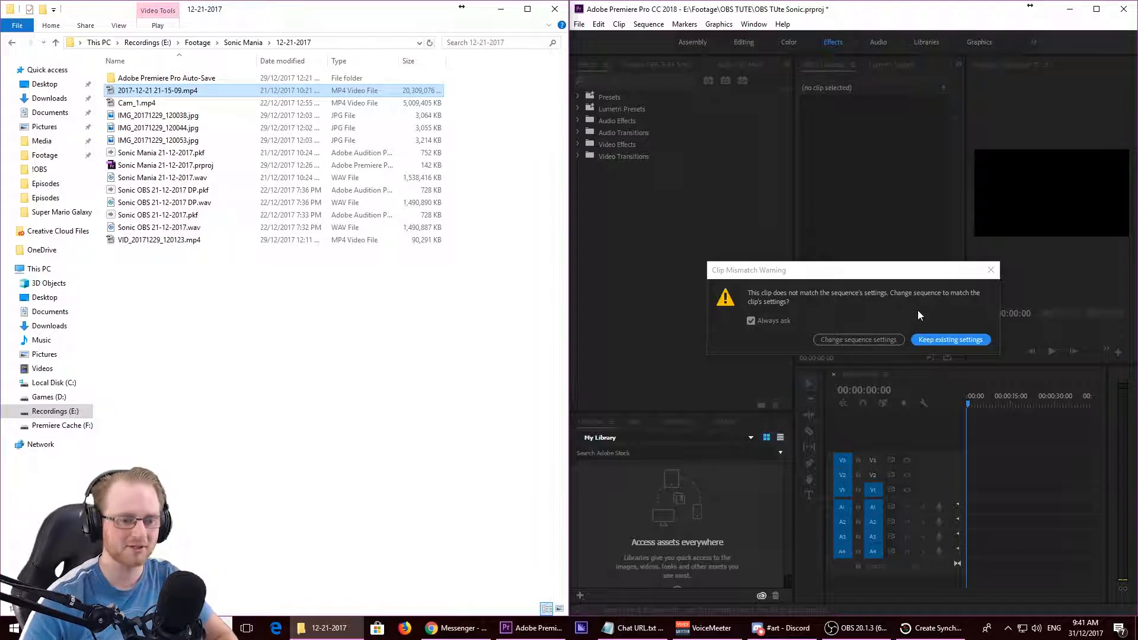
click(954, 338)
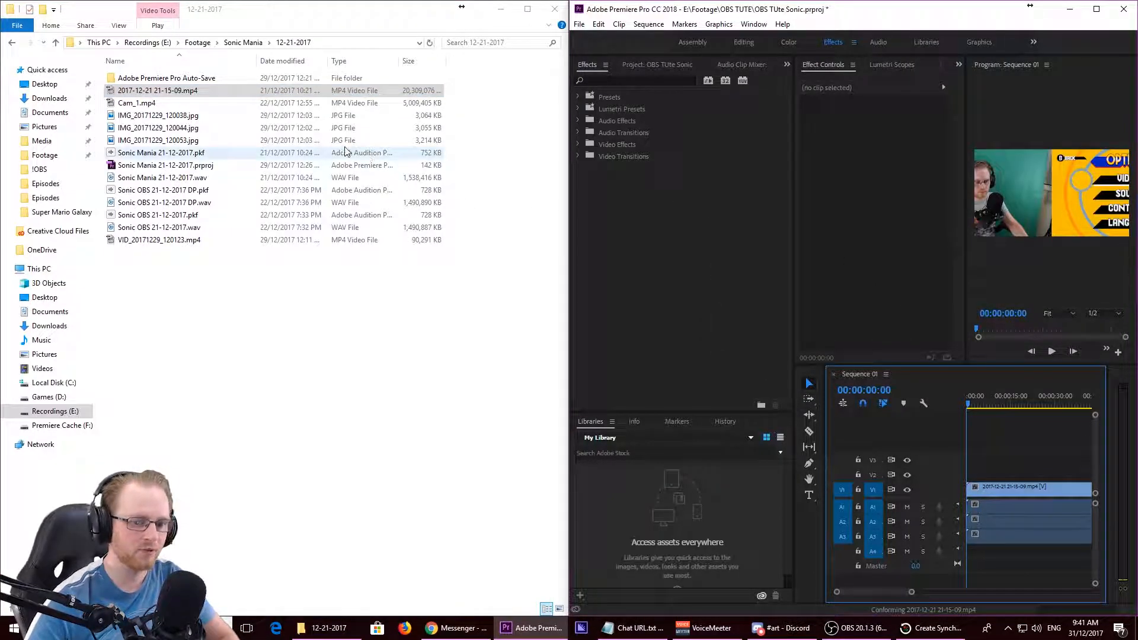
click(1097, 9)
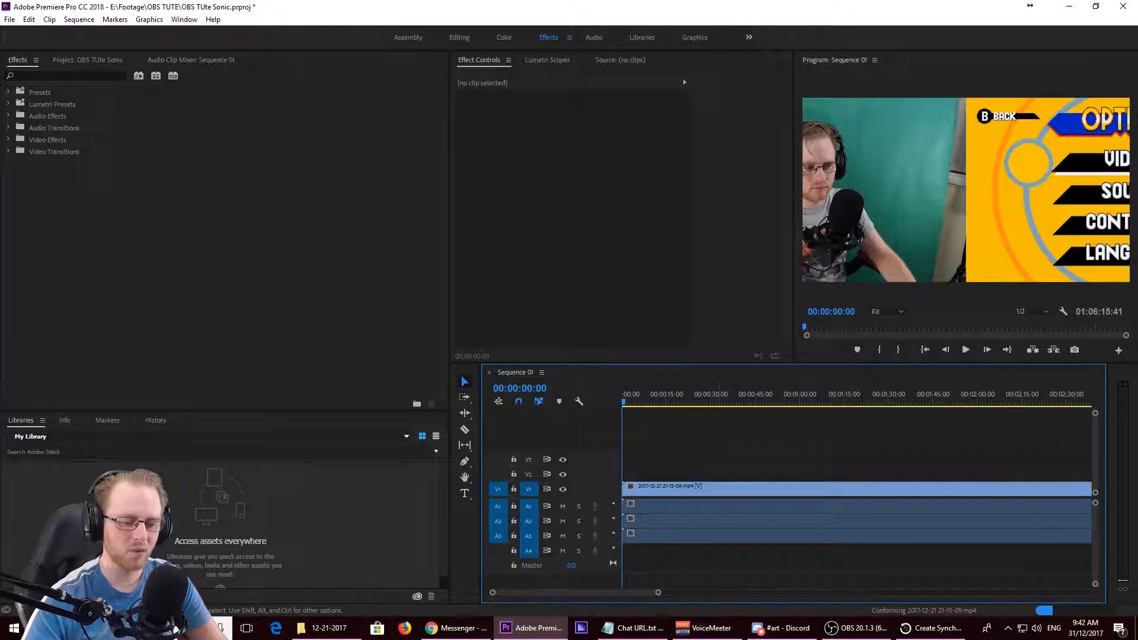
- Unlink the clip's video from its three audio tracks and select the pieces individually to check they are separate
click(723, 487)
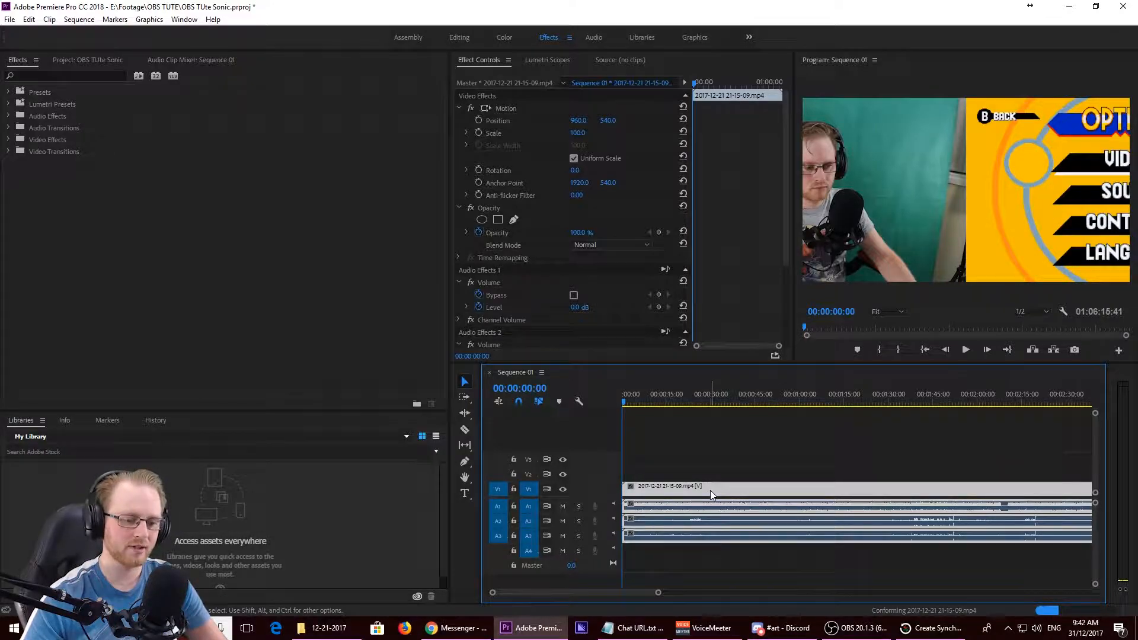
right_click(710, 490)
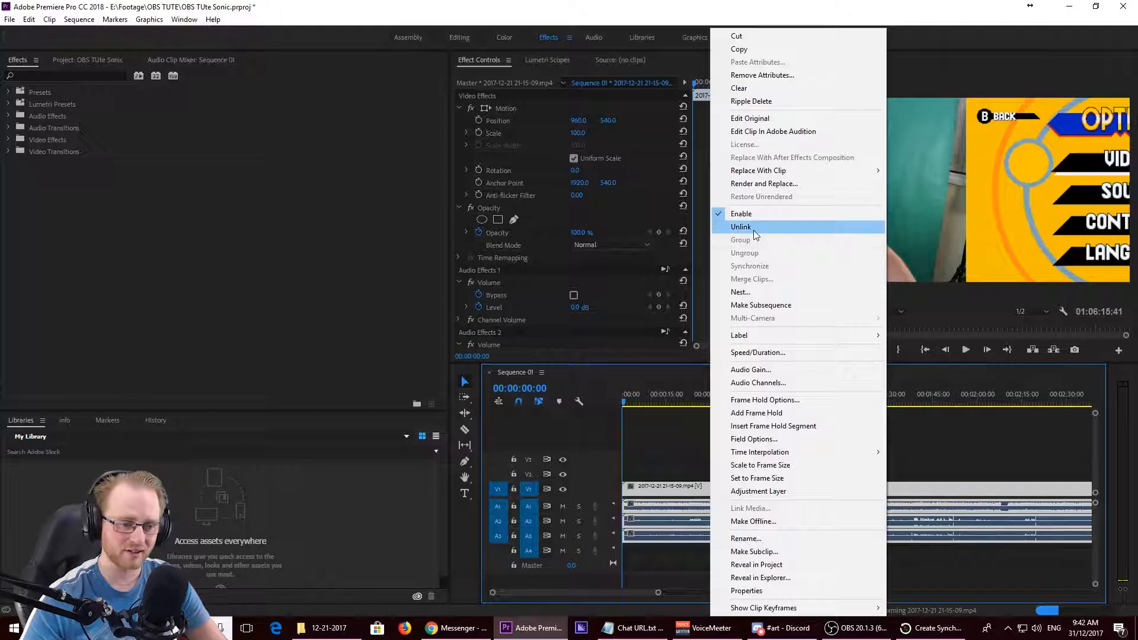
click(753, 230)
click(706, 507)
click(706, 524)
click(706, 536)
click(683, 565)
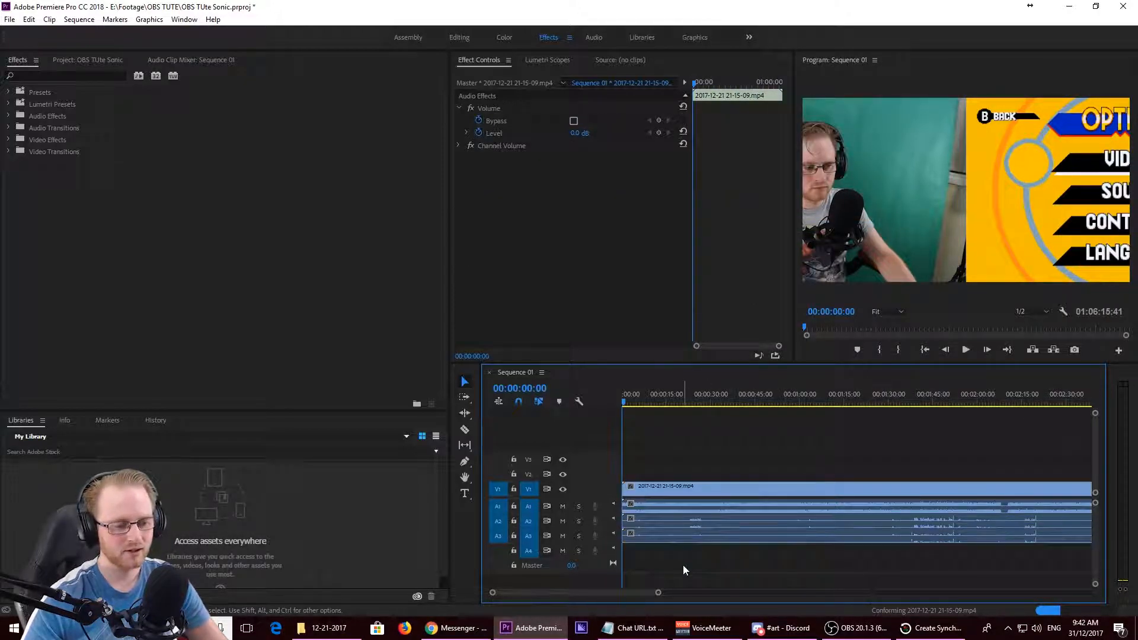
click(706, 486)
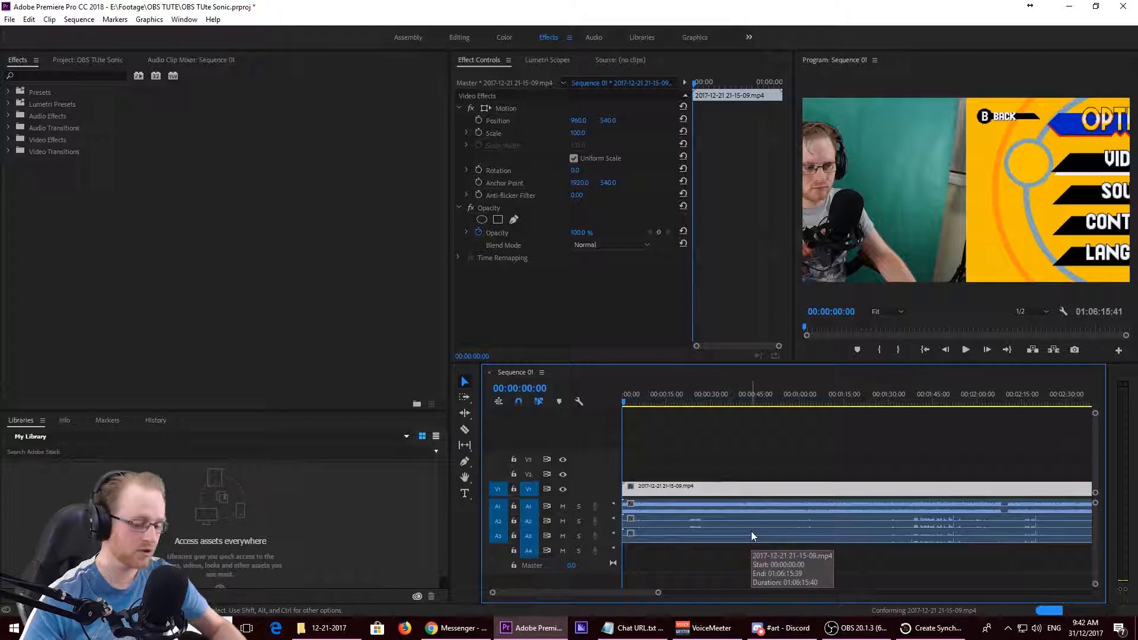
click(751, 539)
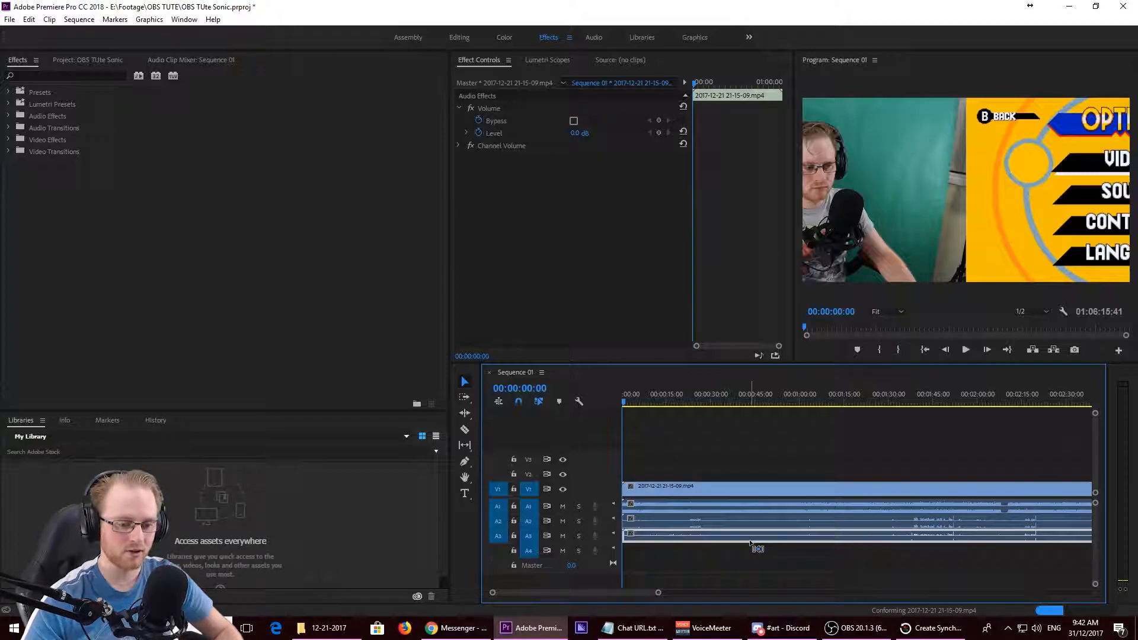
- Copy Sequence 01's video together with its A3 audio, and create a sequence named Cam from the Youtube 1080 preset
shift+click(743, 494)
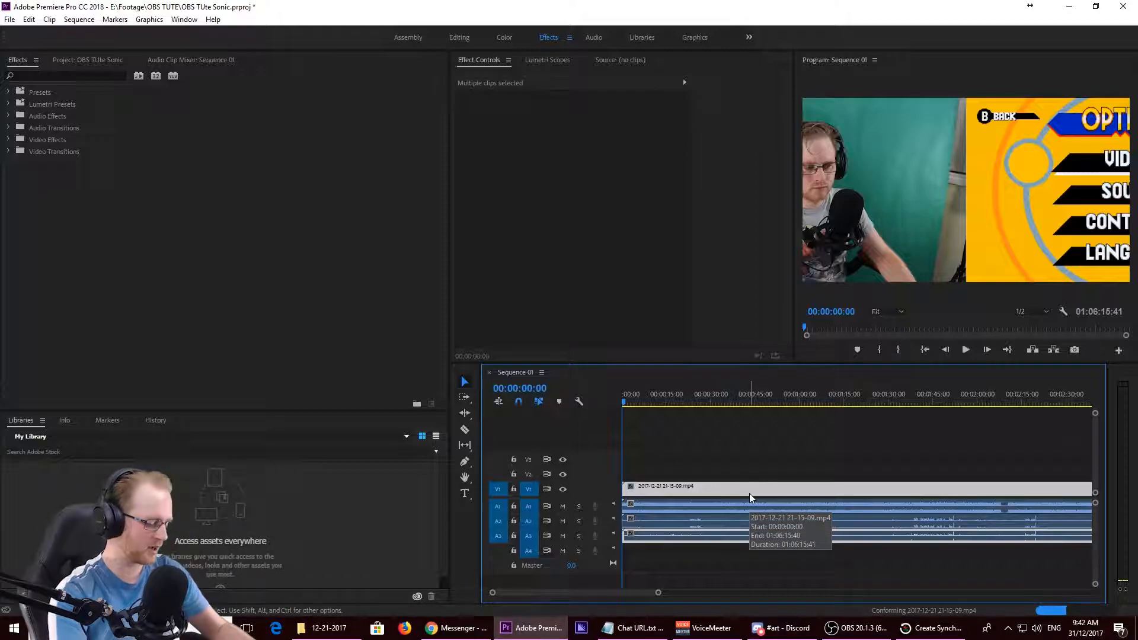
key(ctrl+n)
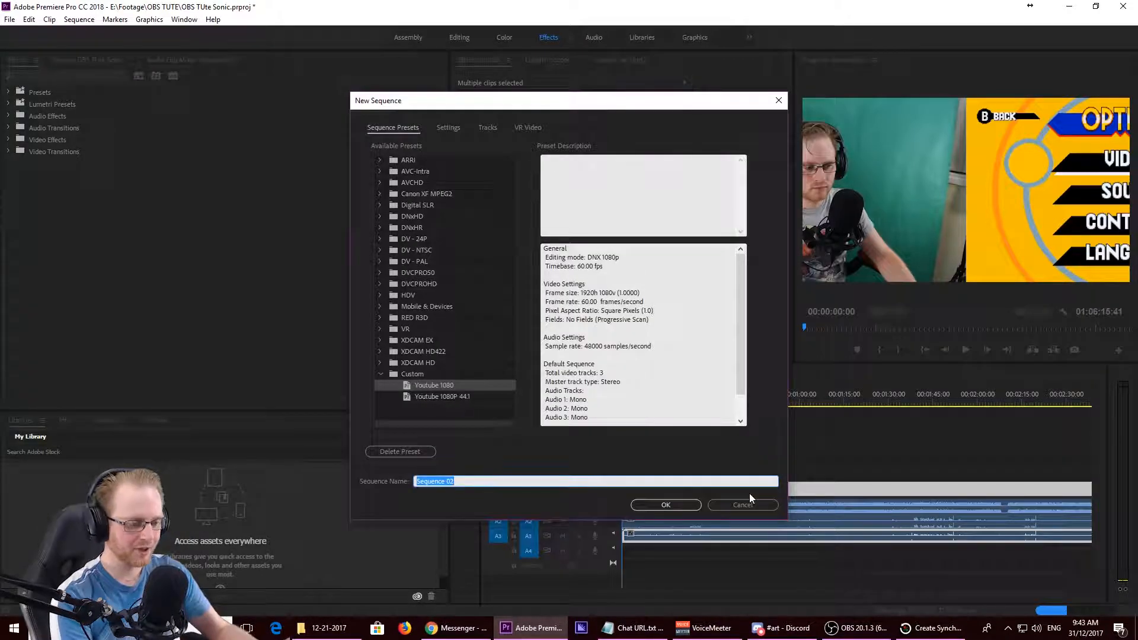
text(Ca)
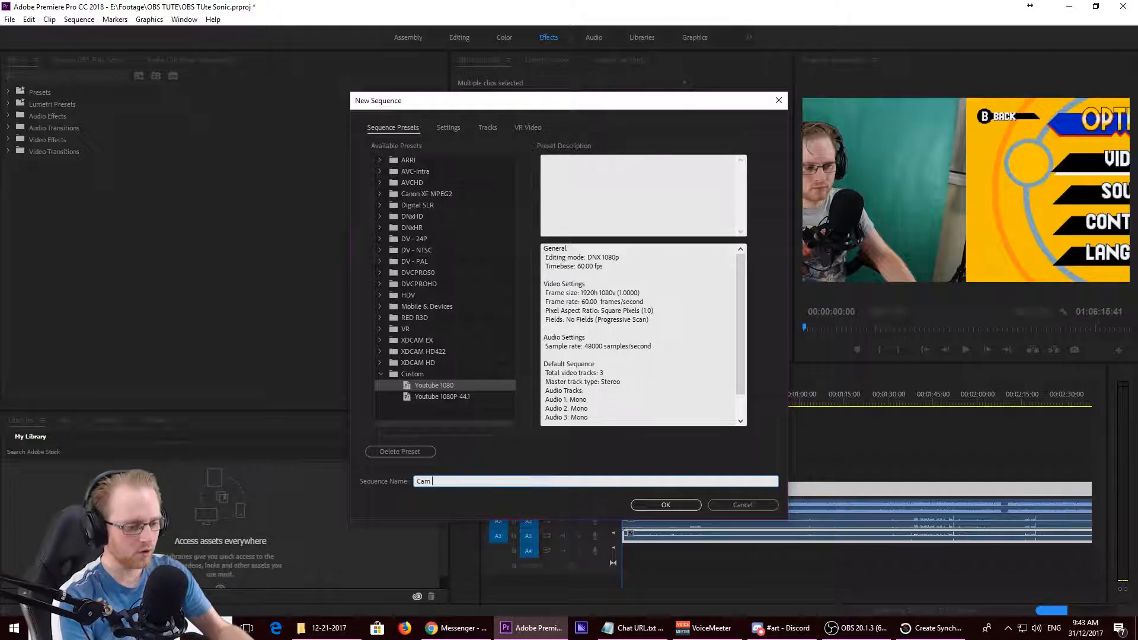
text(m)
key(Return)
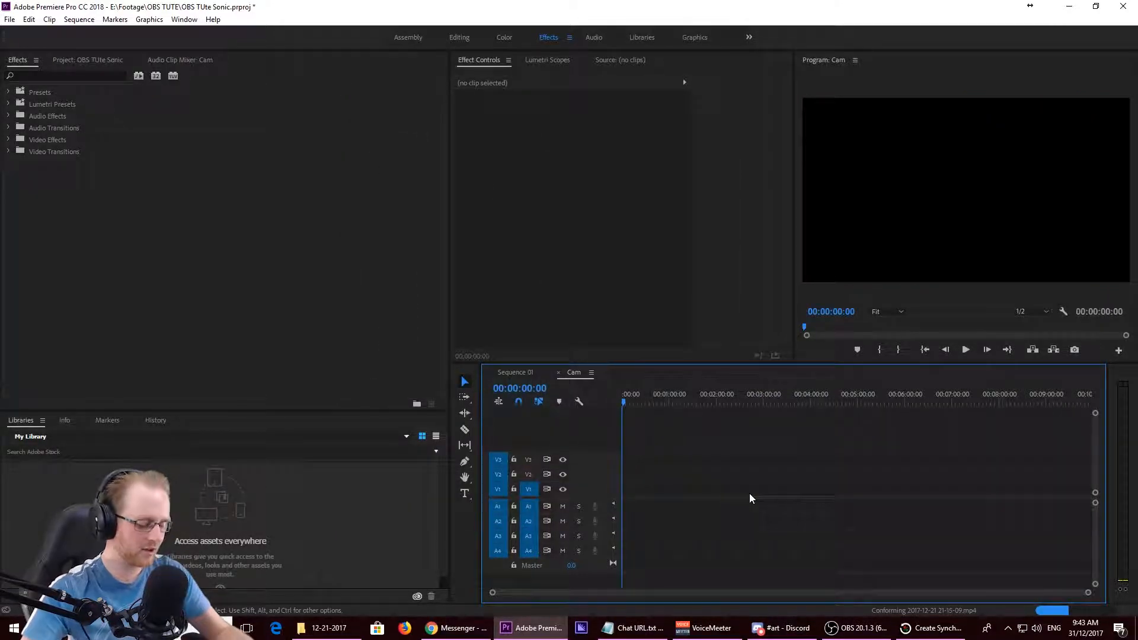
- Paste the copied video and audio at the start of the Cam sequence and fit their full length in the timeline
drag(749, 493, 749, 493)
key(minus)
key(minus)
key(minus)
key(minus)
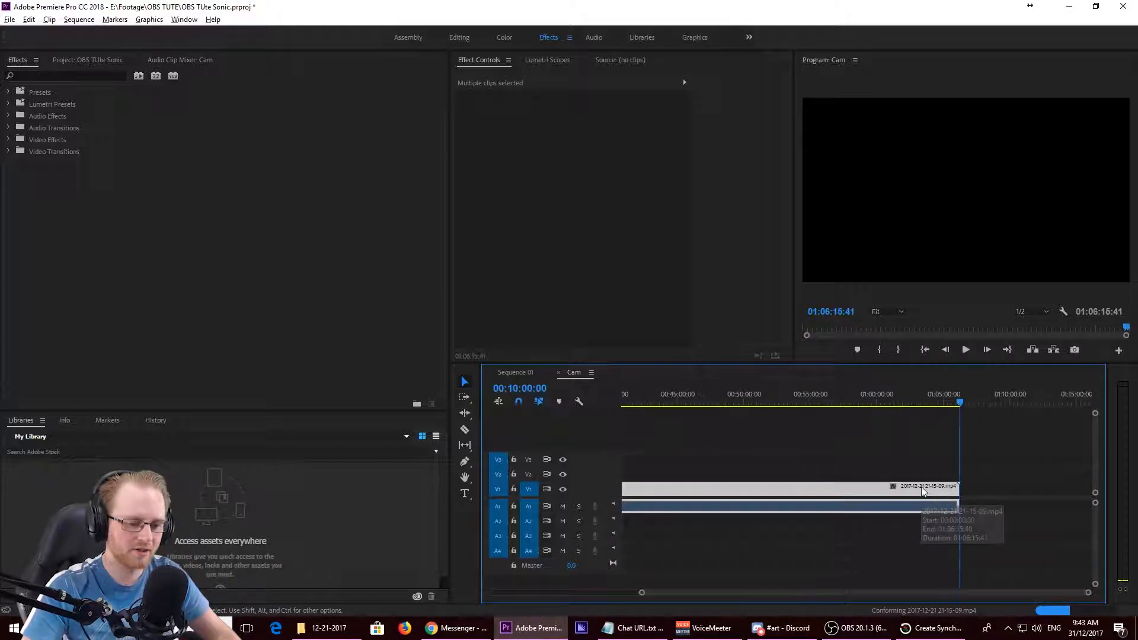
click(826, 548)
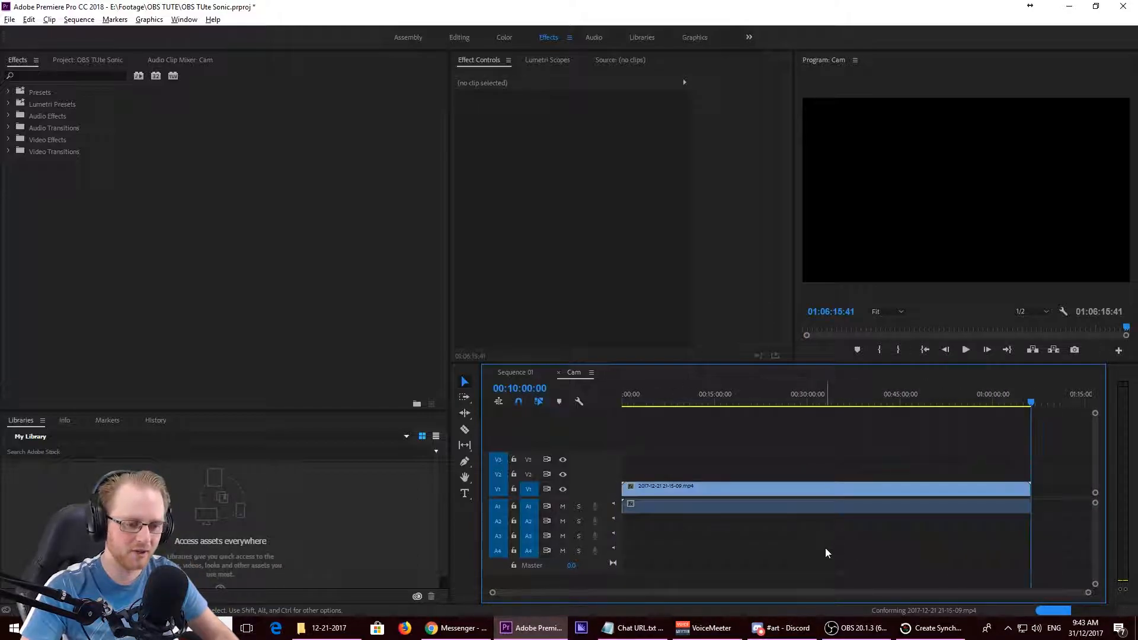
- Set the Cam video clip's horizontal Anchor Point to 960, checking the framing on a gameplay frame at 00:12:16:43
click(762, 490)
click(698, 402)
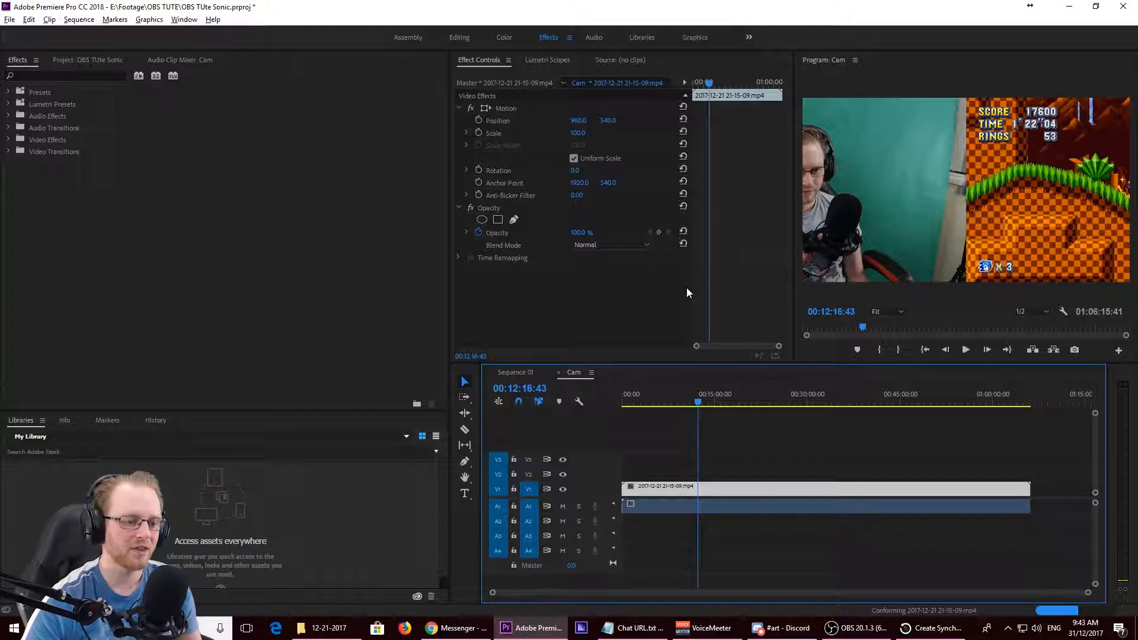
click(573, 184)
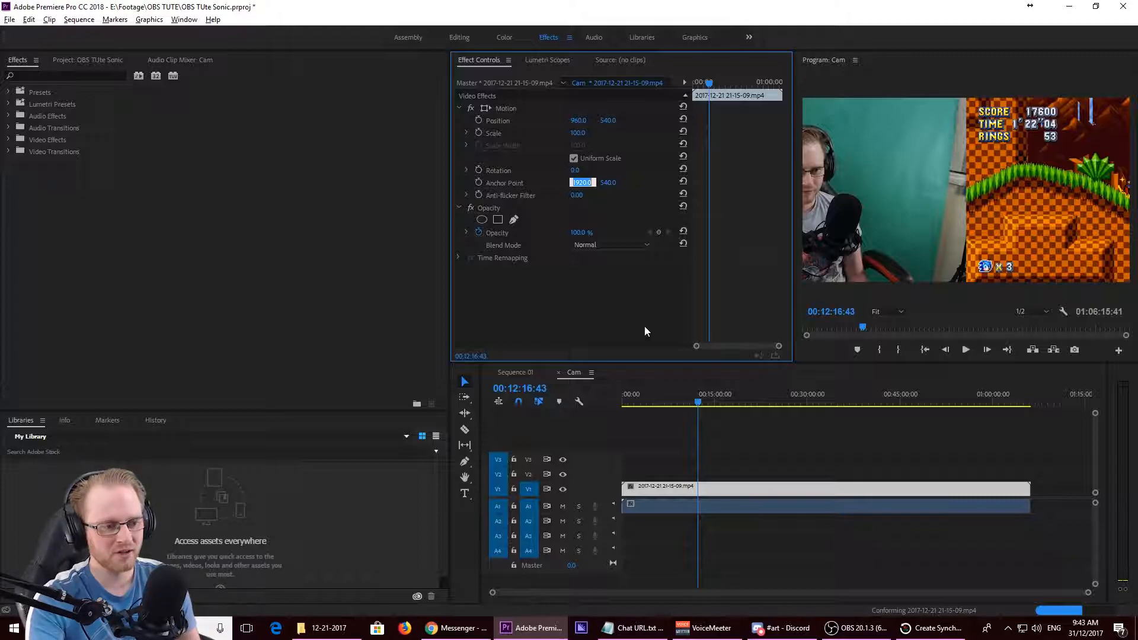
text(960)
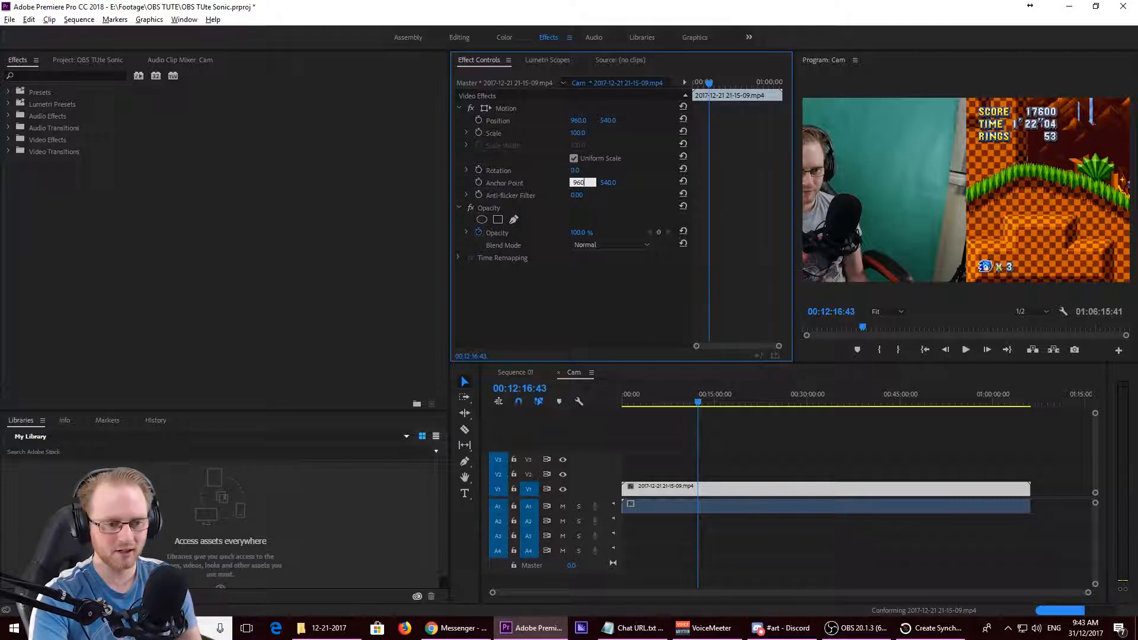
key(Return)
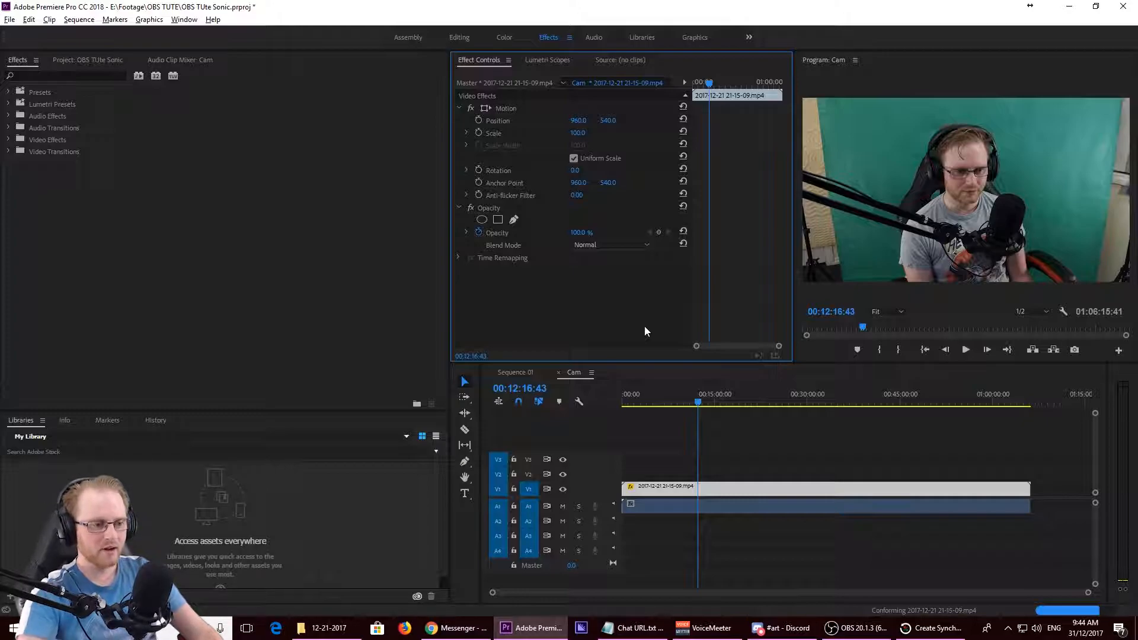
- Review the Cam sequence's export settings for the H.264 format and Match Source - High bitrate preset, and leave without exporting
click(741, 460)
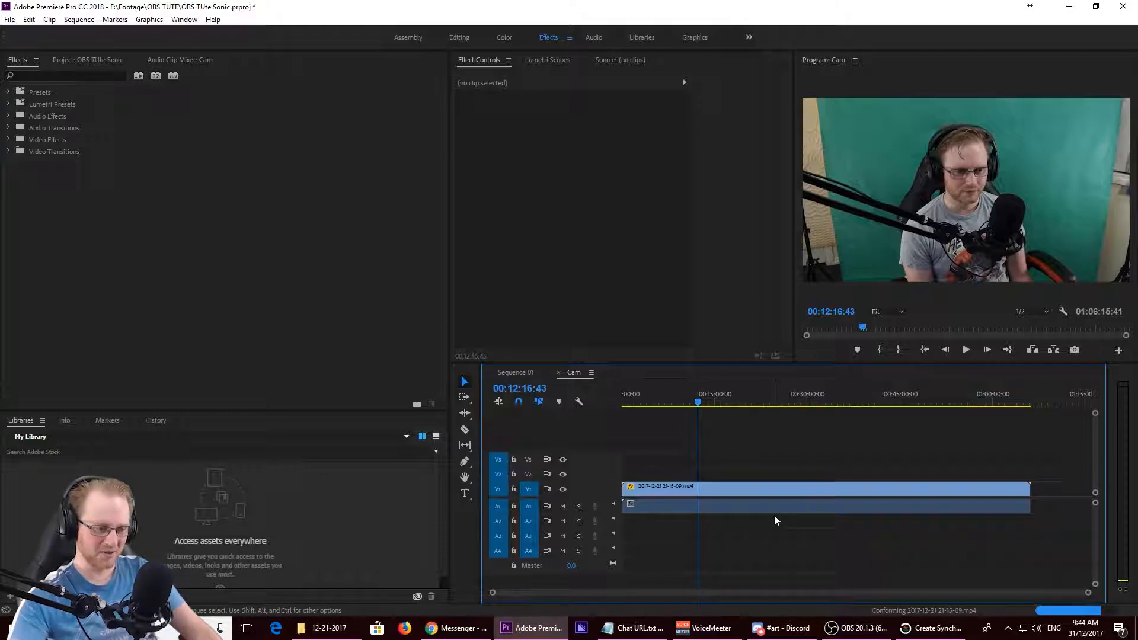
key(ctrl+m)
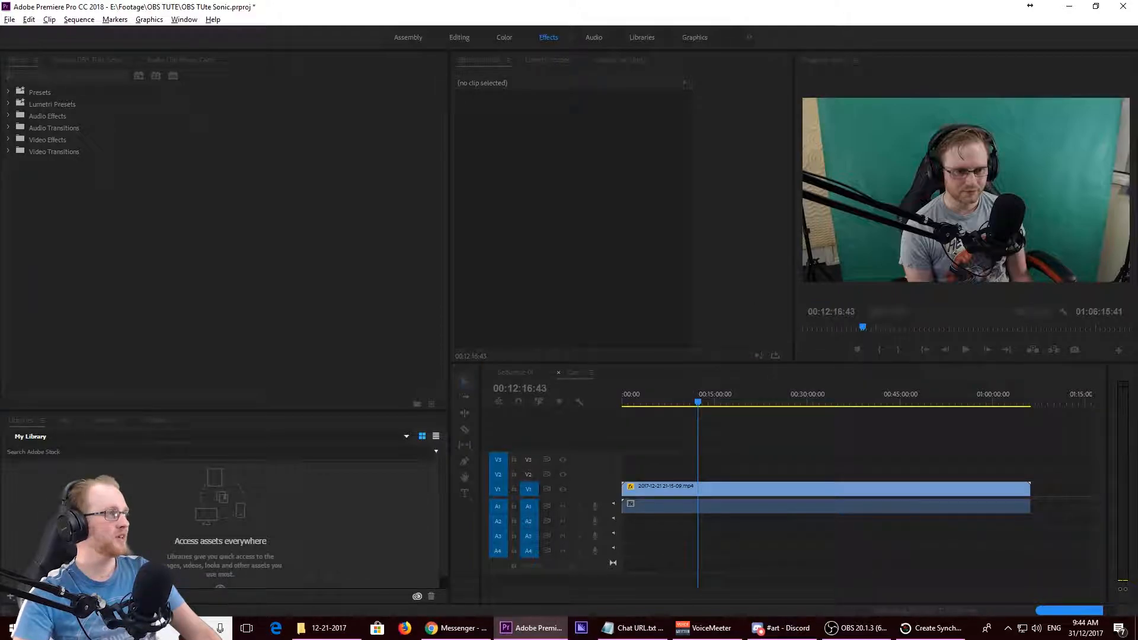
drag(688, 135, 607, 81)
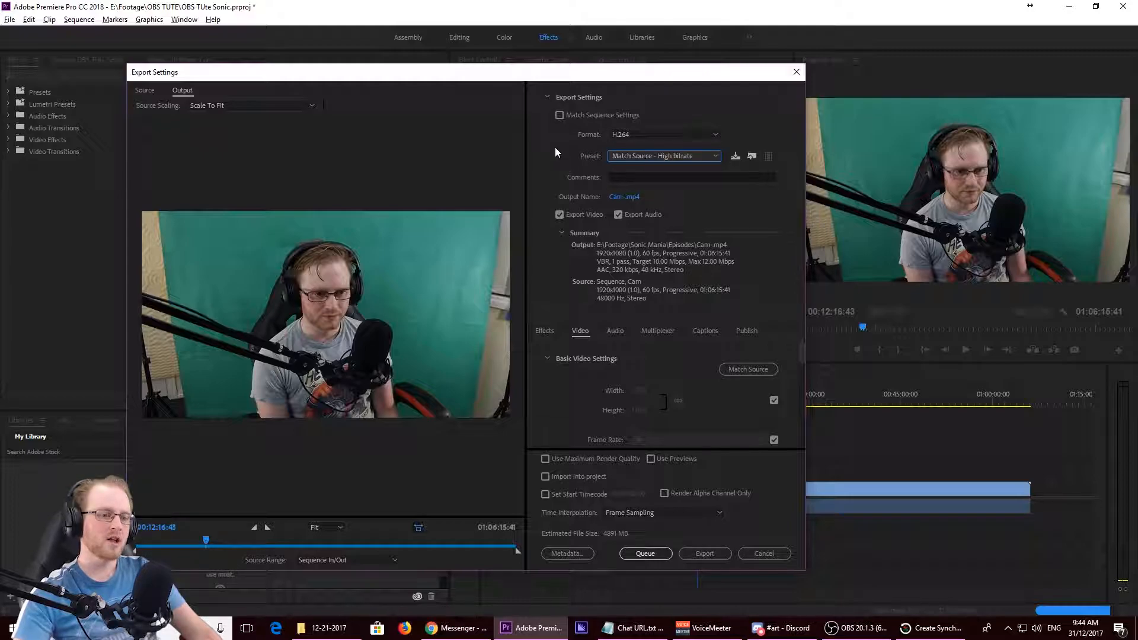
click(652, 135)
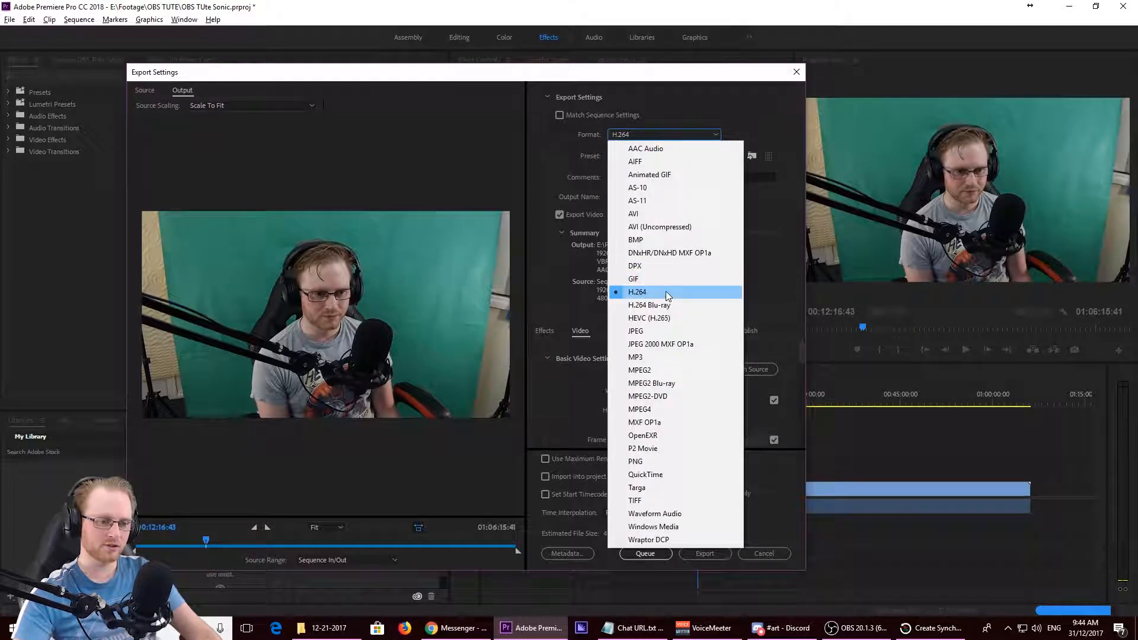
click(709, 140)
click(689, 156)
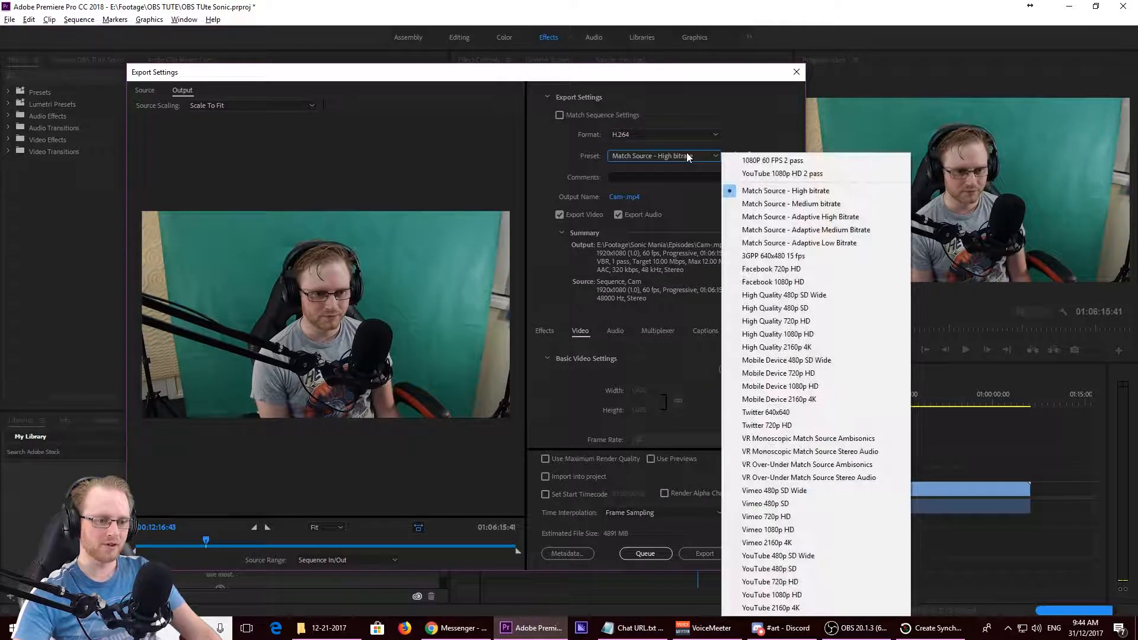
click(734, 105)
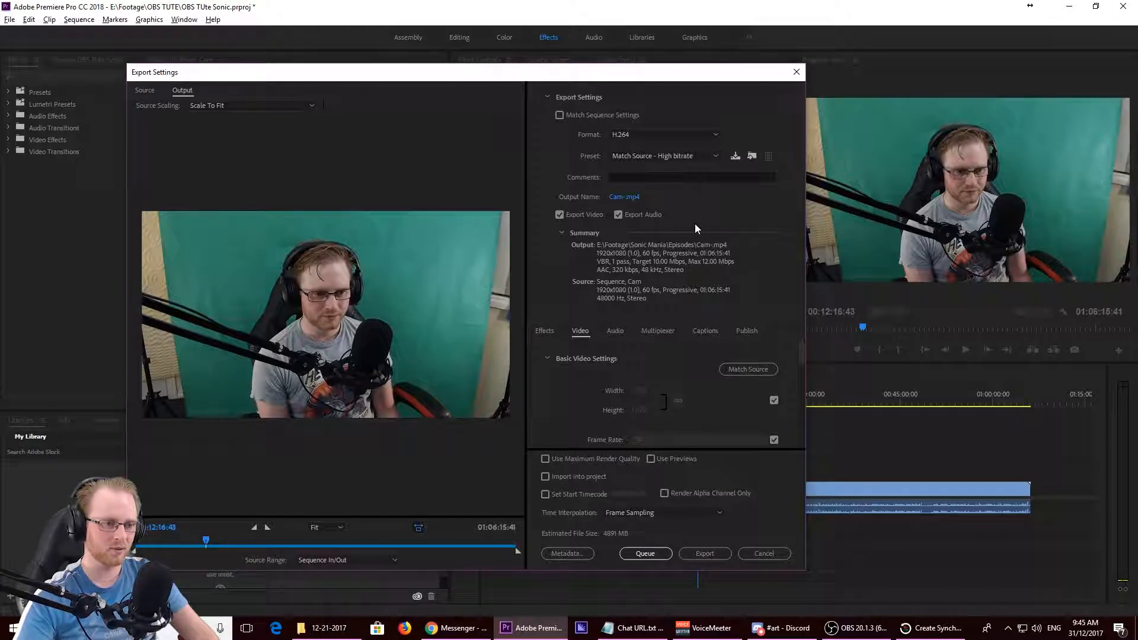
click(764, 554)
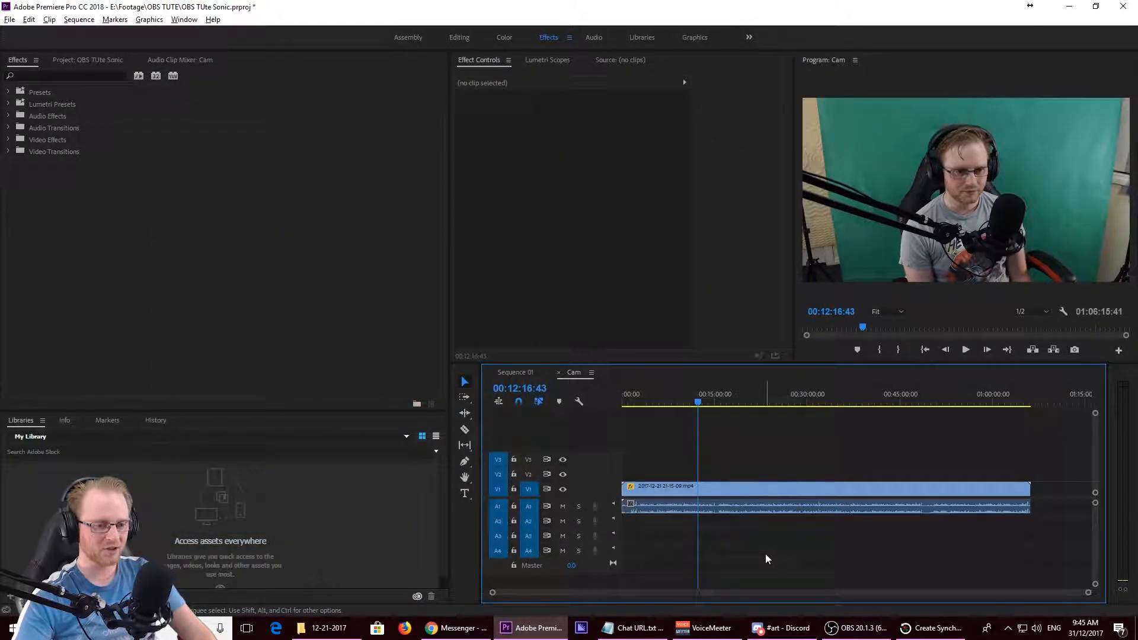
- Copy the A2 audio clip from Sequence 01 into a new Youtube 1080 sequence named Audio
click(509, 371)
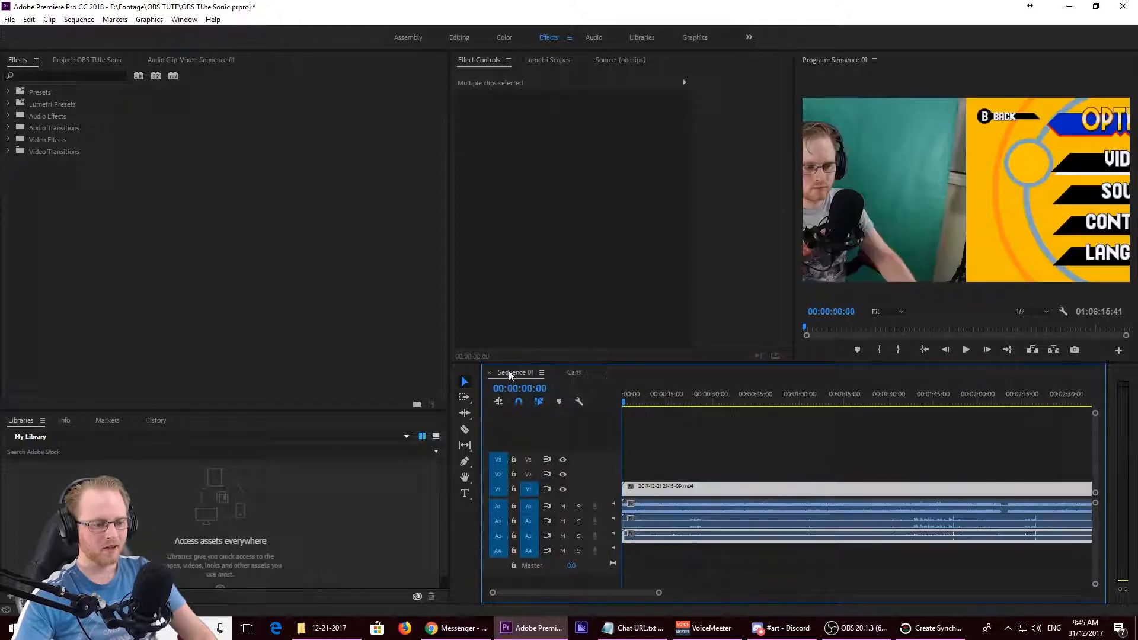
click(744, 525)
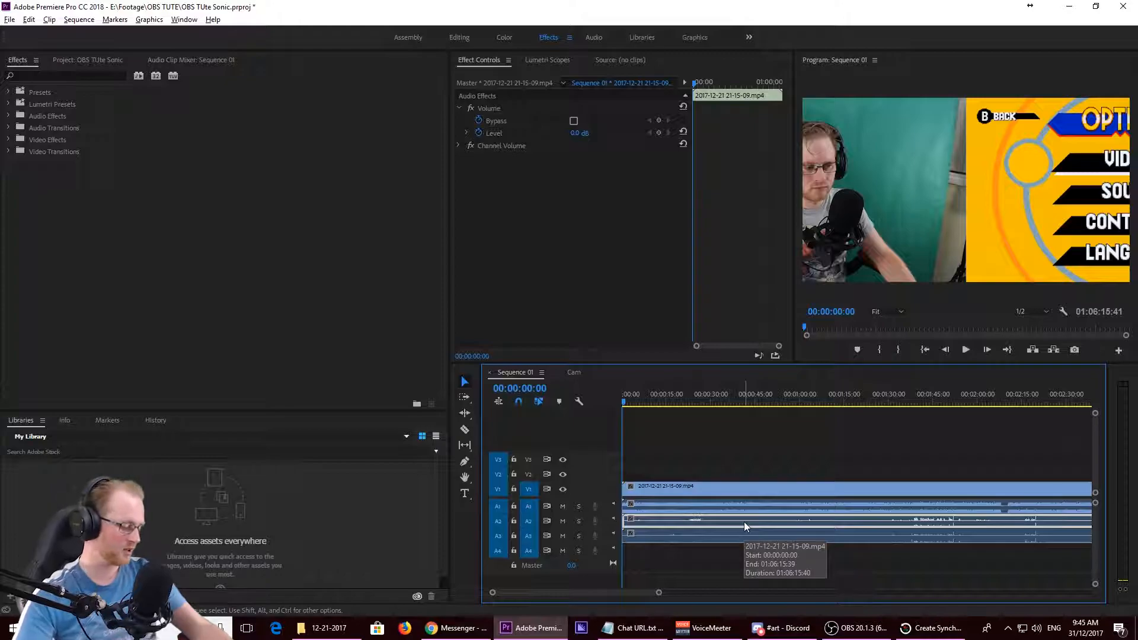
key(ctrl+n)
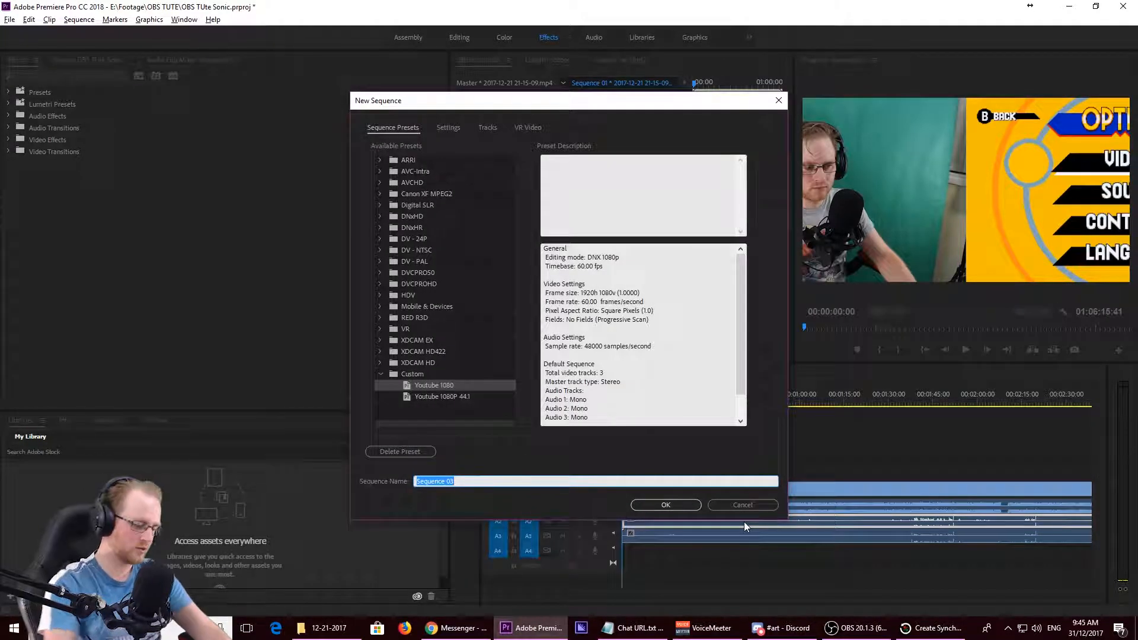
text(Audio)
key(Return)
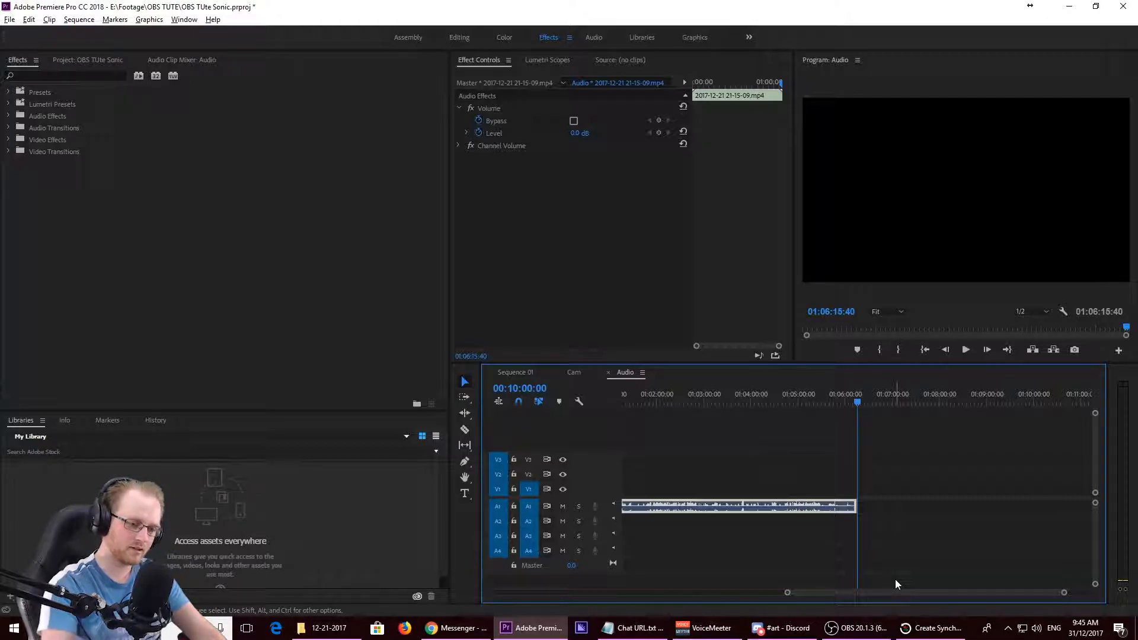
- Set up the Audio sequence's export as Waveform Audio with a 32 bit float sample size, and cancel without exporting
key(ctrl+m)
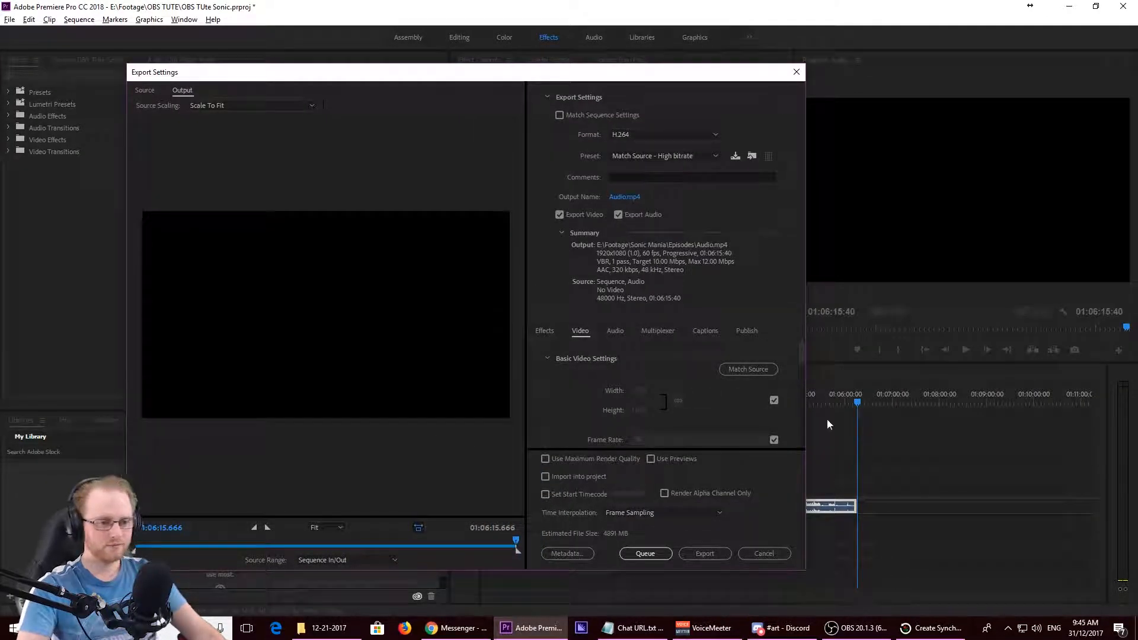
click(645, 137)
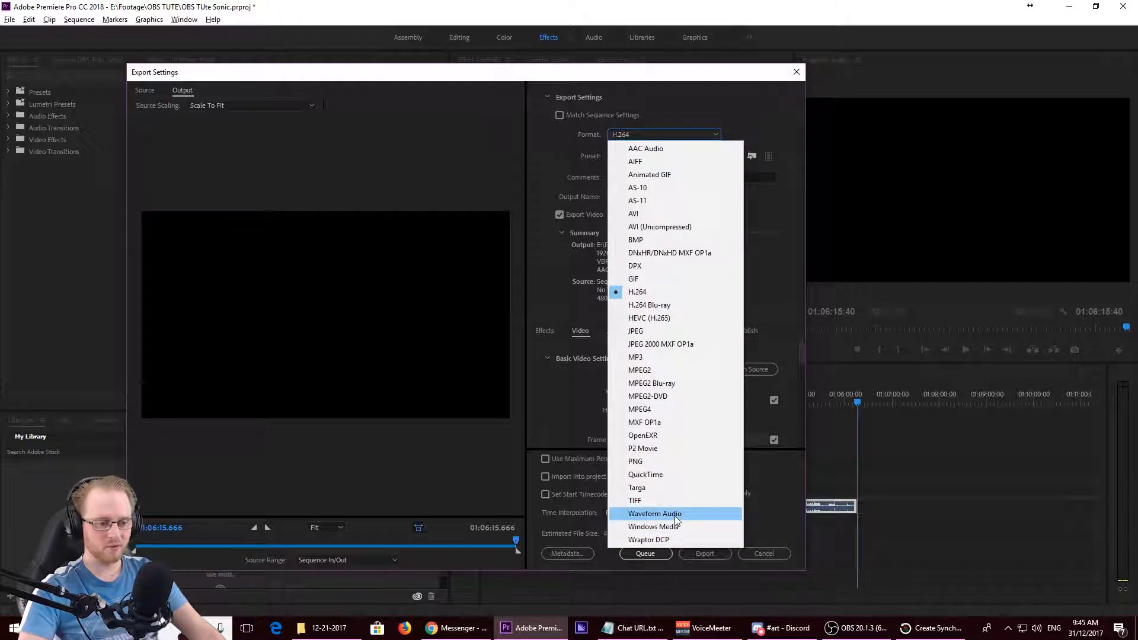
click(655, 514)
click(689, 157)
click(666, 158)
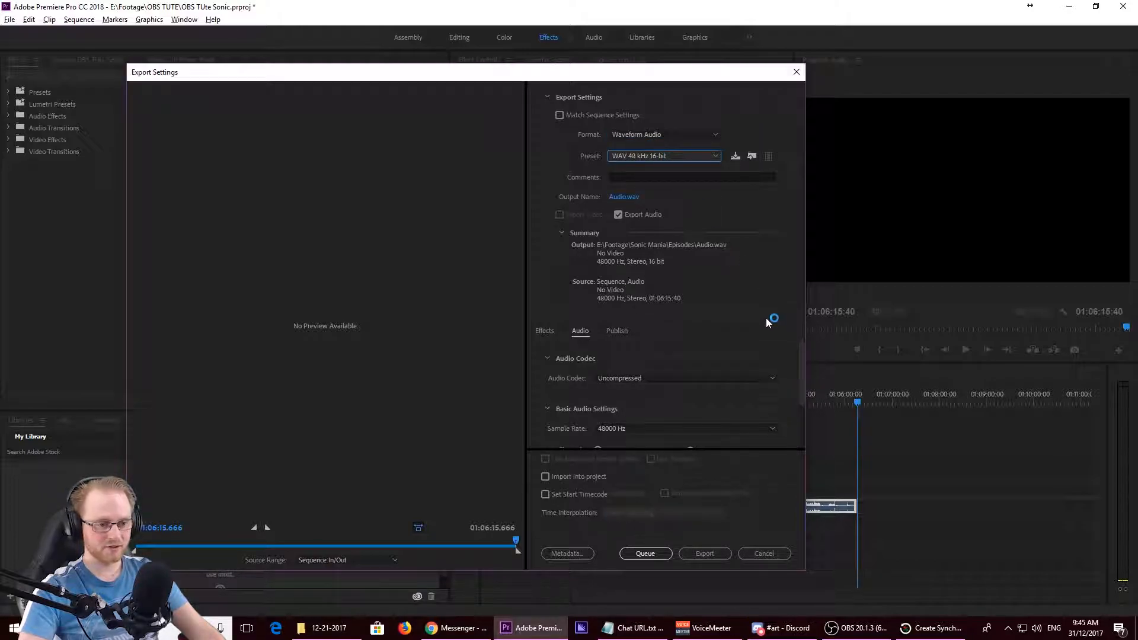
drag(802, 394, 802, 437)
click(735, 405)
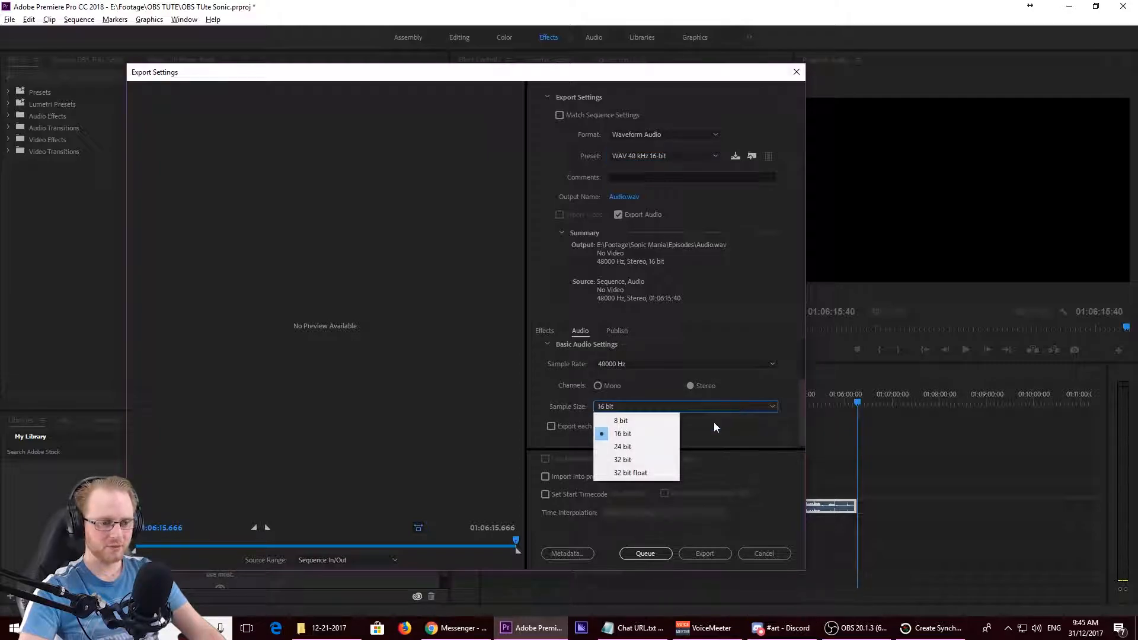
click(644, 474)
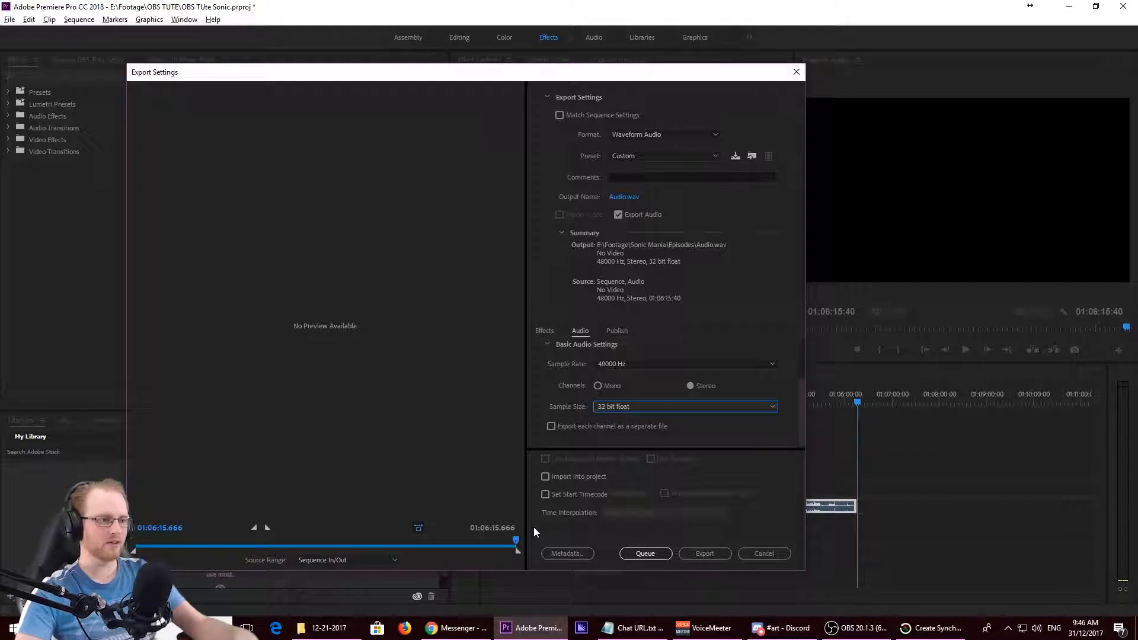
click(776, 557)
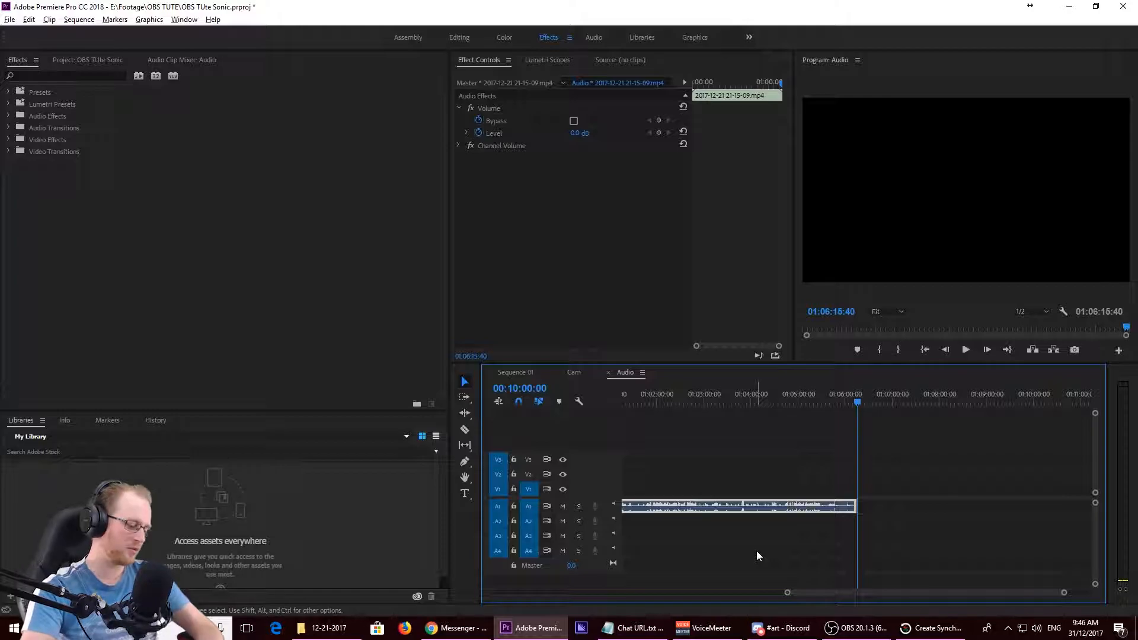
- Launch Adobe Audition CC 2018
key(super)
text(aud)
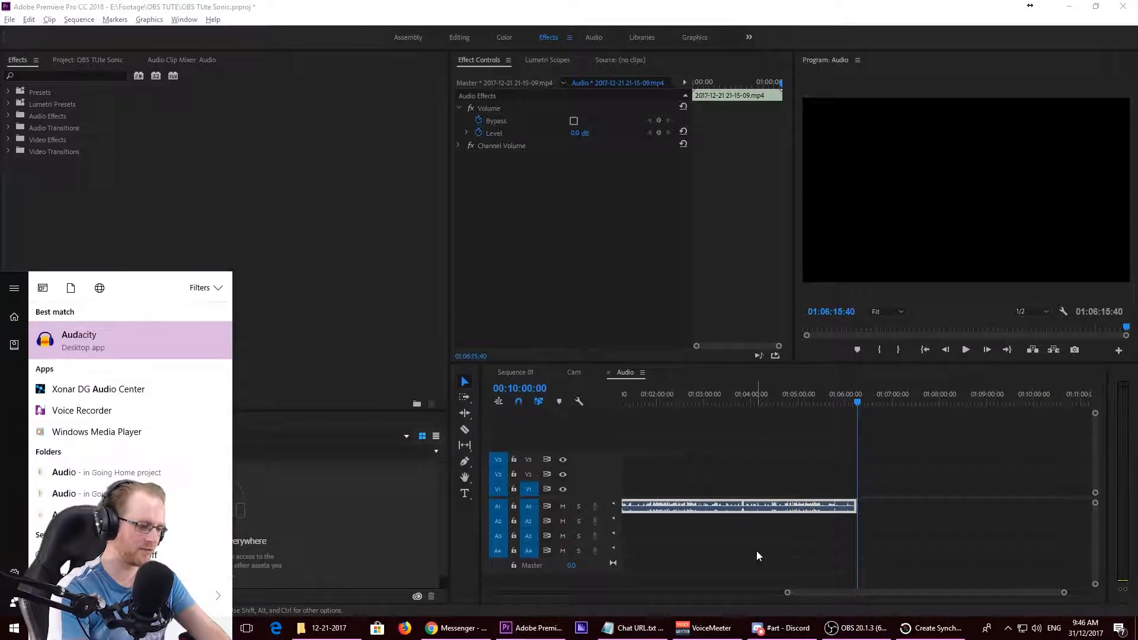
text(i)
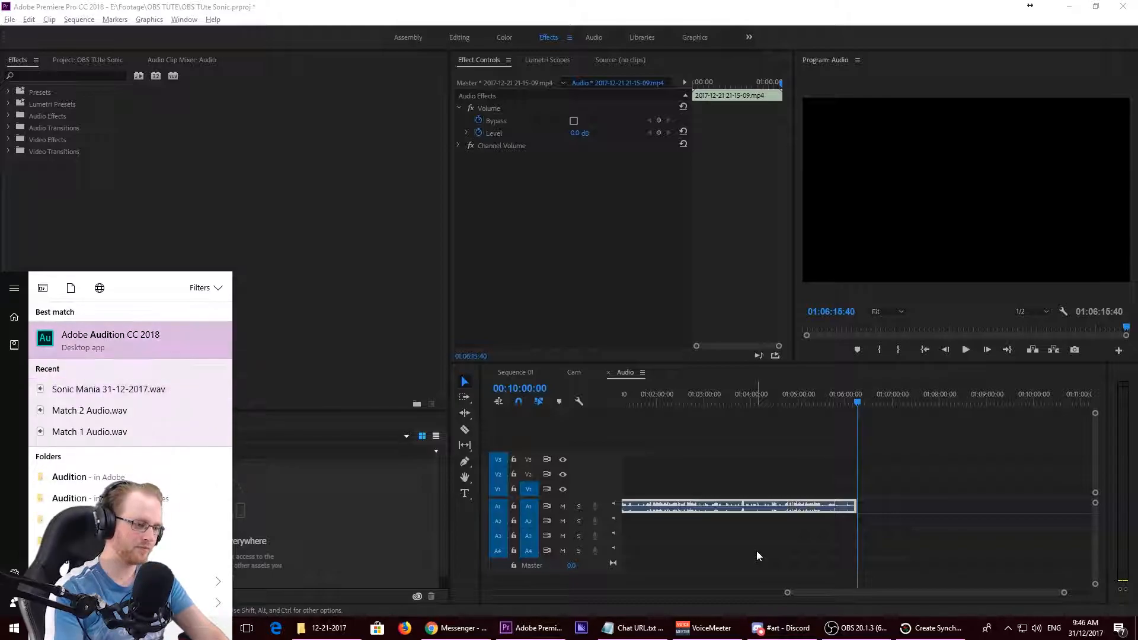
key(Return)
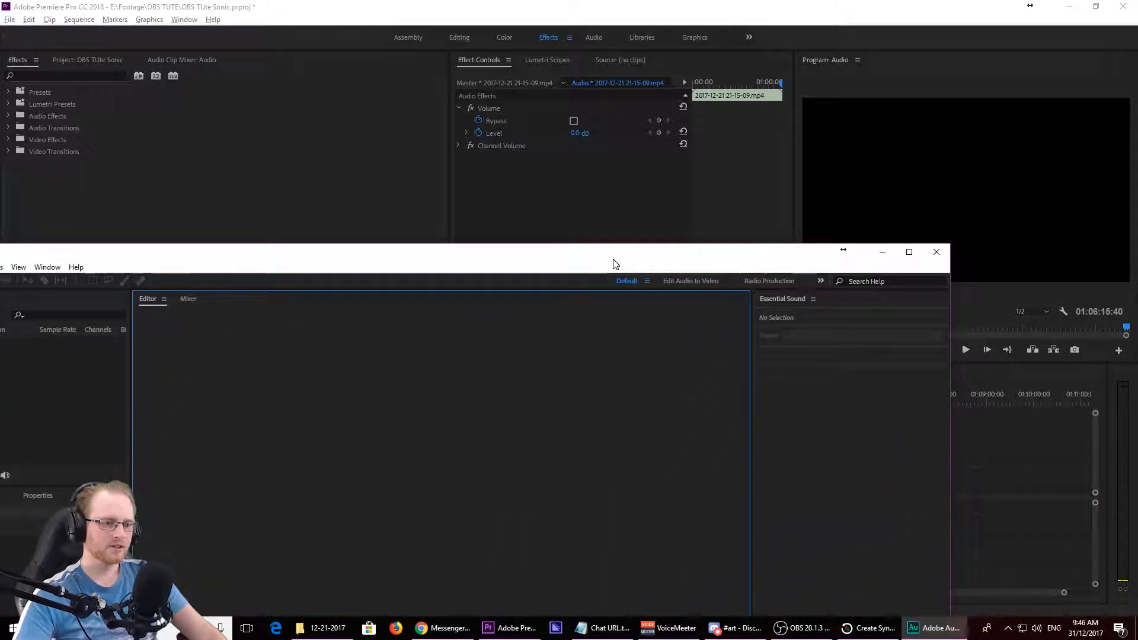
- Open Sonic OBS 21-12-2017.wav from the Footage > Sonic Mania > 12-21-2017 folder
click(10, 19)
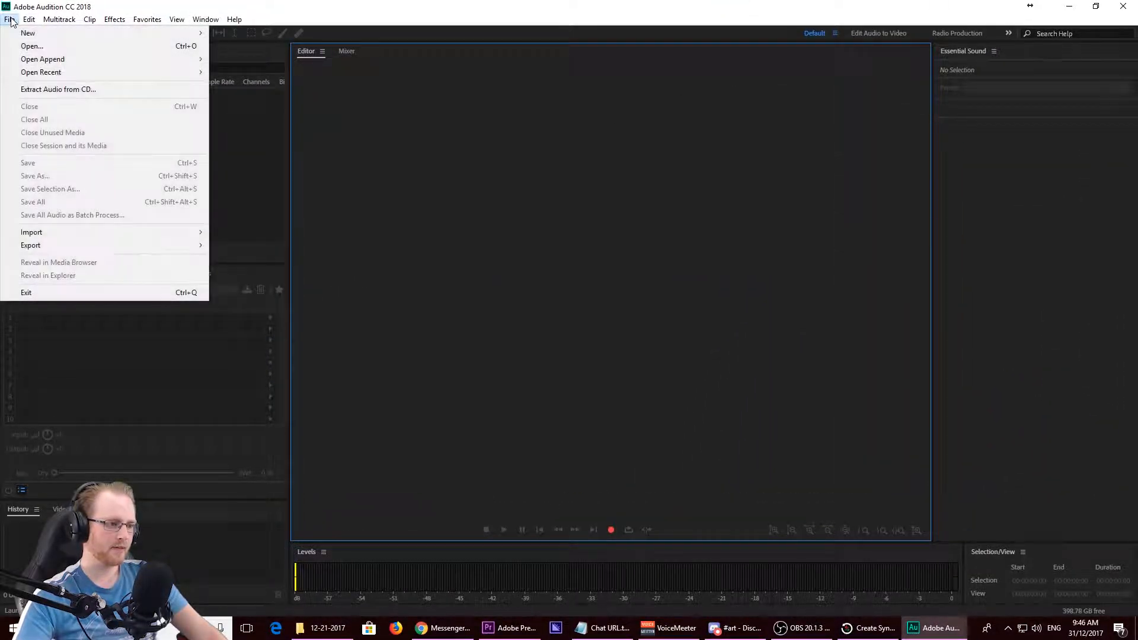
click(24, 47)
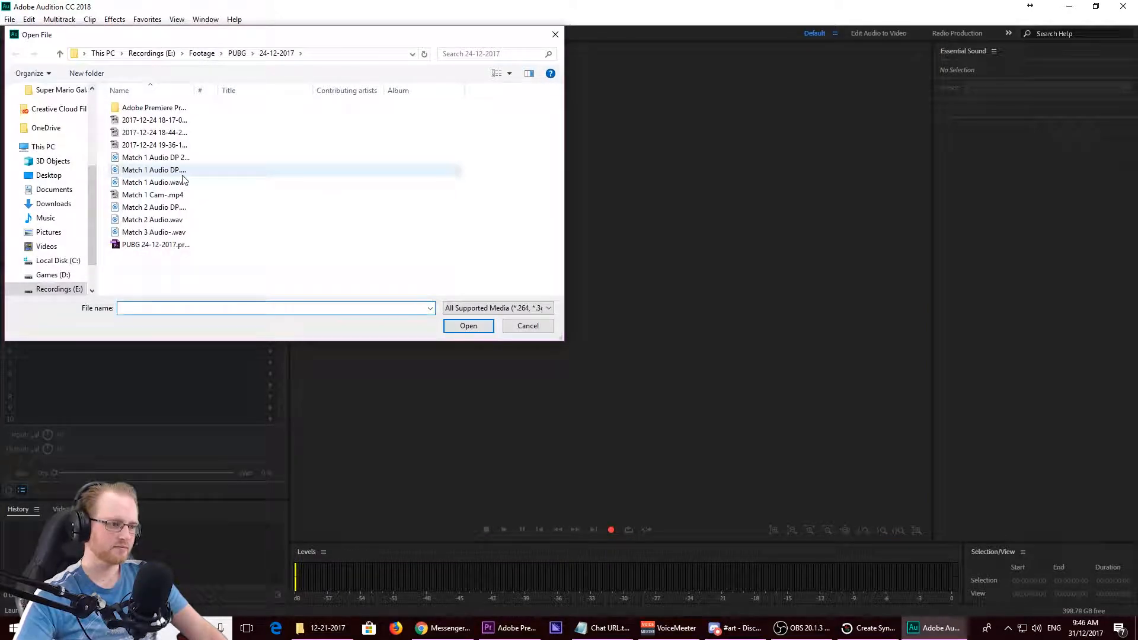
click(201, 54)
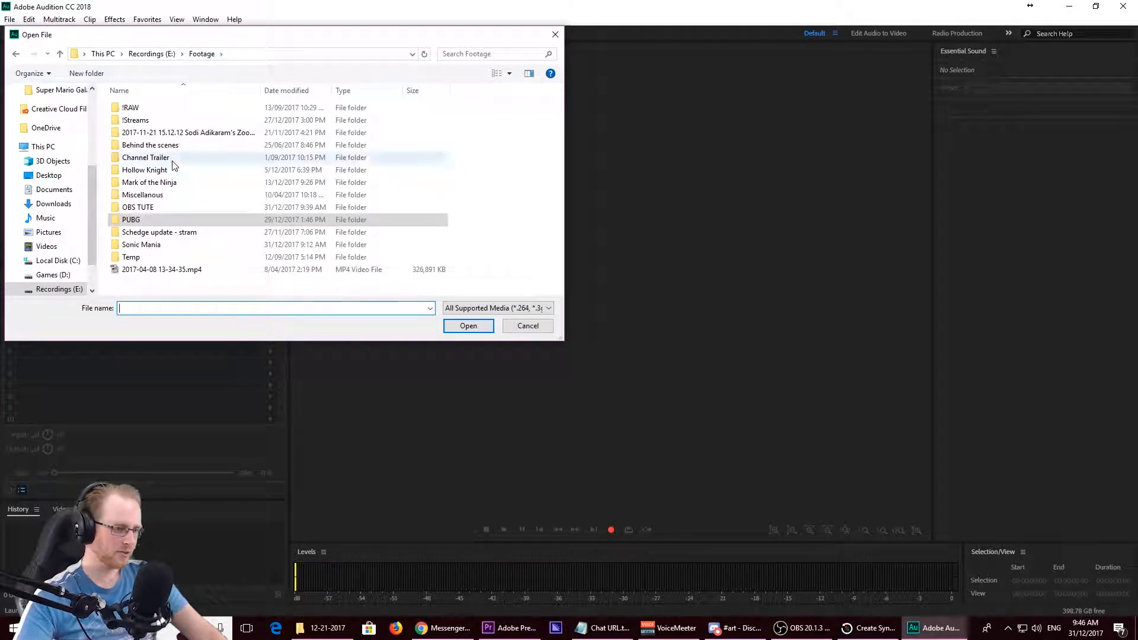
click(155, 245)
double_click(155, 245)
double_click(134, 107)
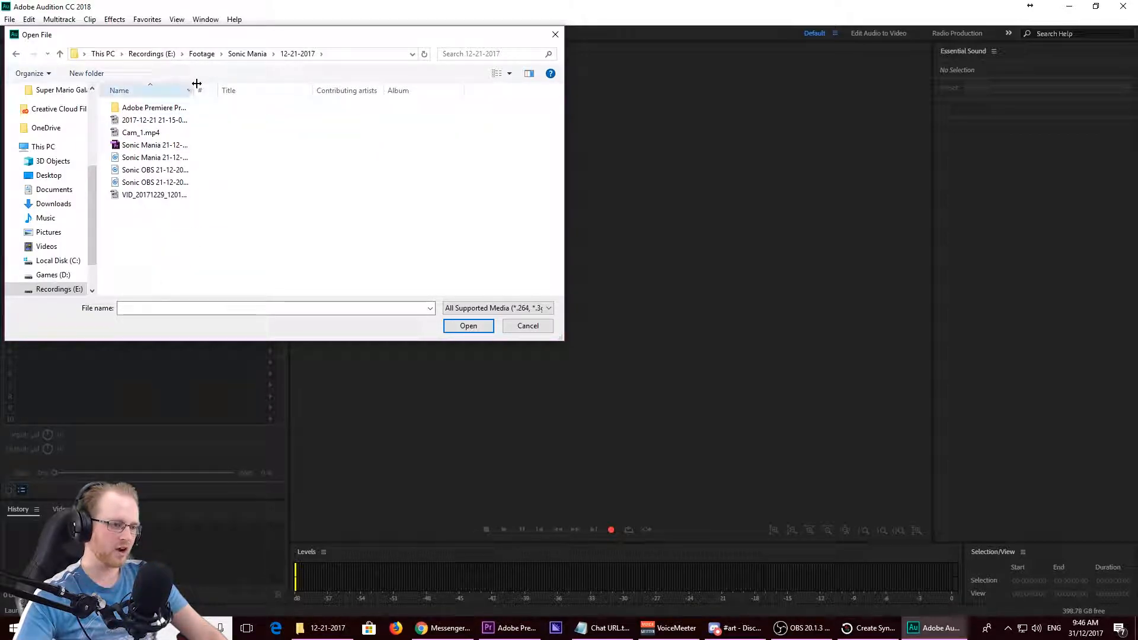
drag(195, 90, 413, 114)
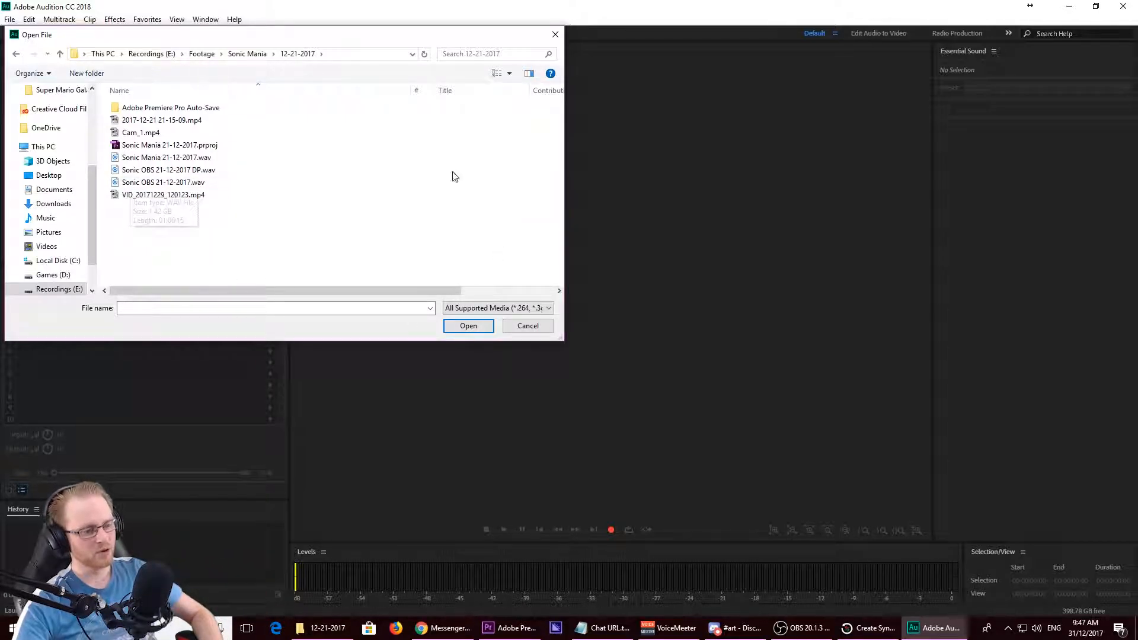
double_click(125, 183)
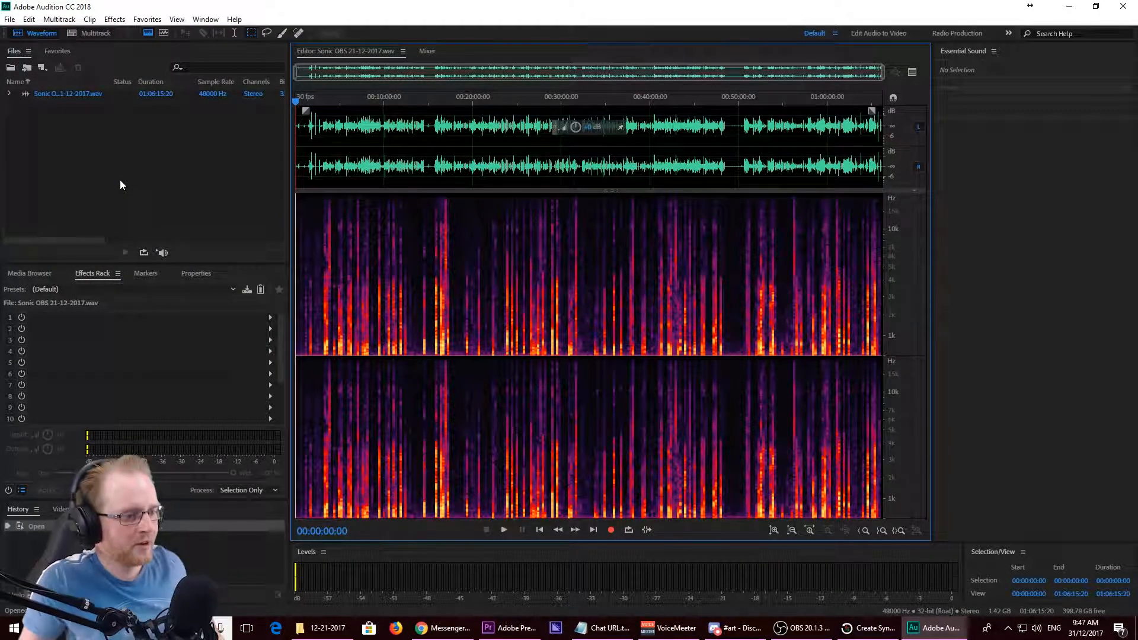
- Play back a short stretch of the unprocessed audio from about the six-minute mark
click(348, 102)
key(space)
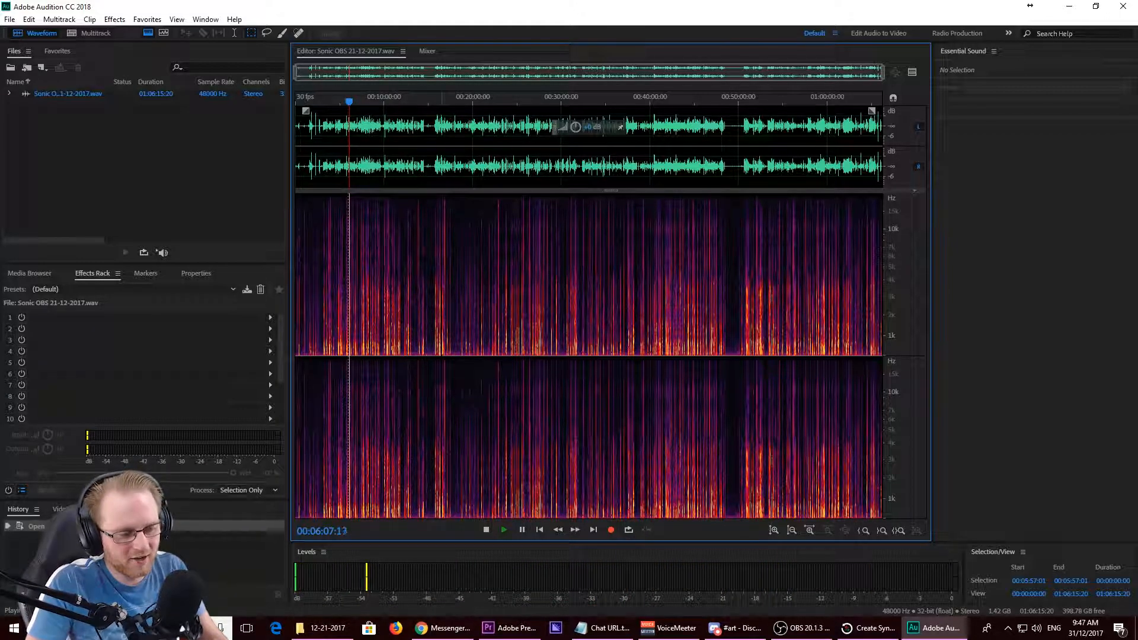
click(485, 532)
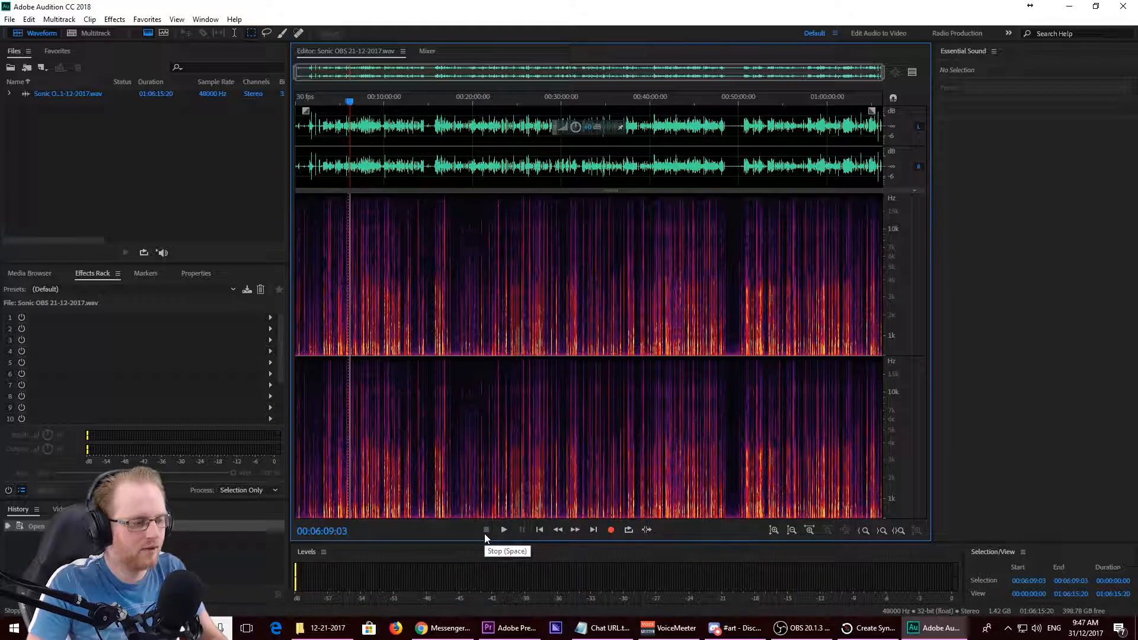
- Load the Cherry Pod with noise red preset into the effects rack
click(51, 292)
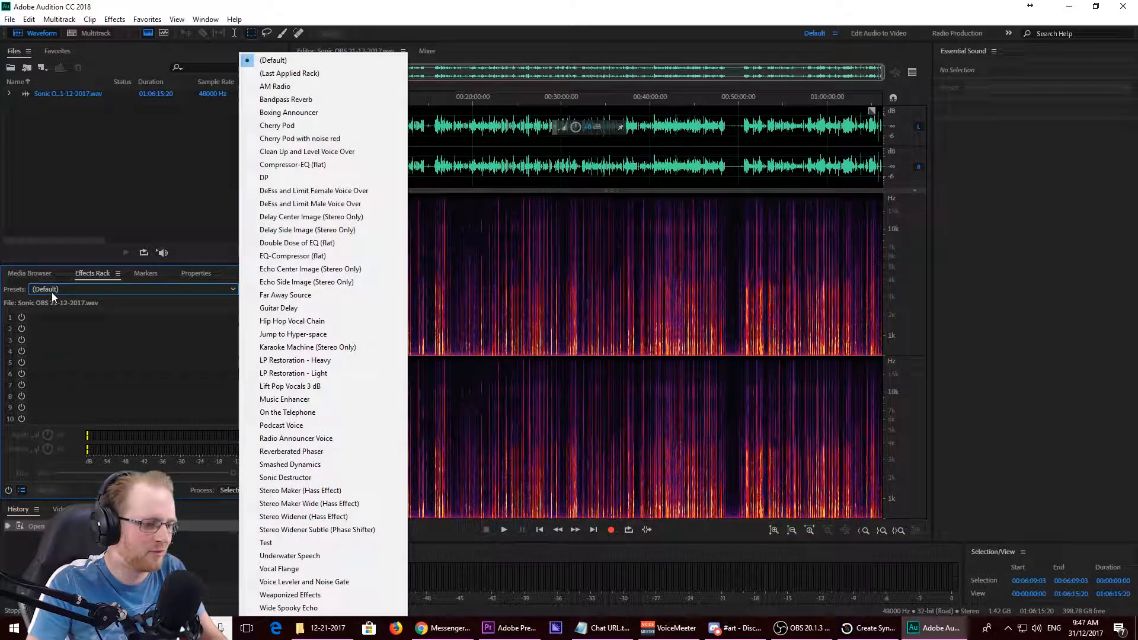
click(284, 139)
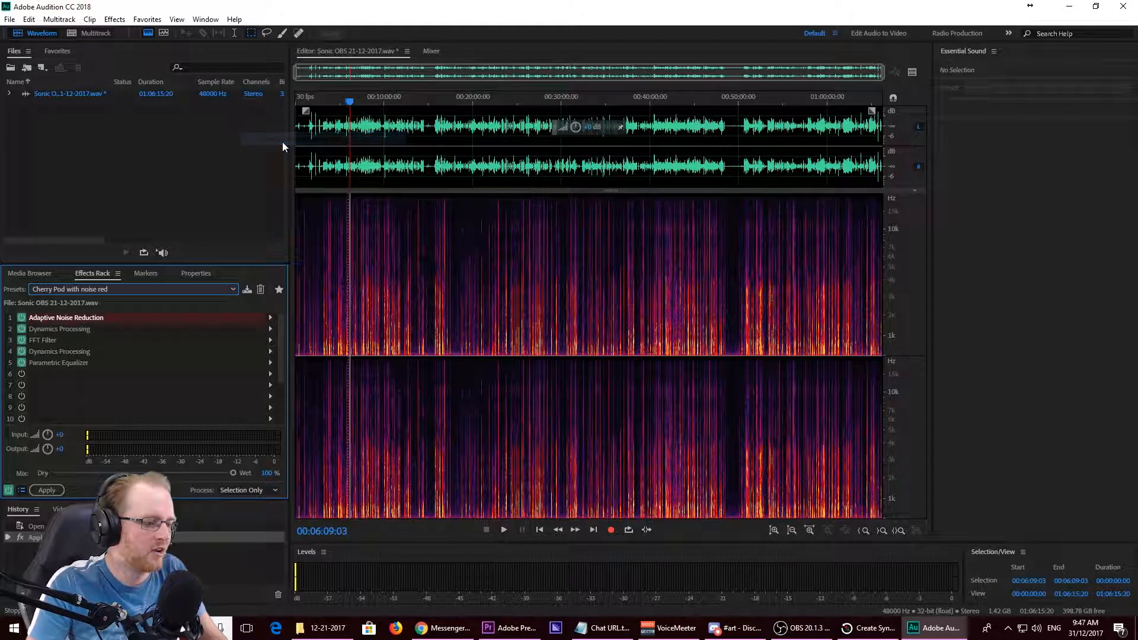
click(251, 198)
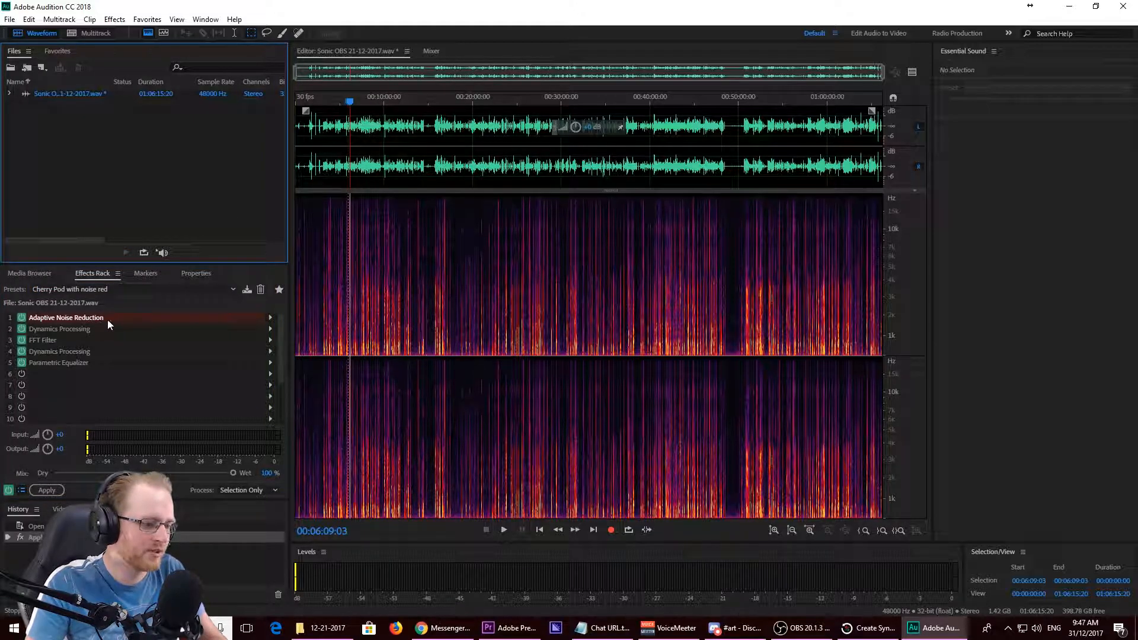
- Set the rack's Adaptive Noise Reduction effect to the Light Noise Reduction preset and close its settings
click(270, 319)
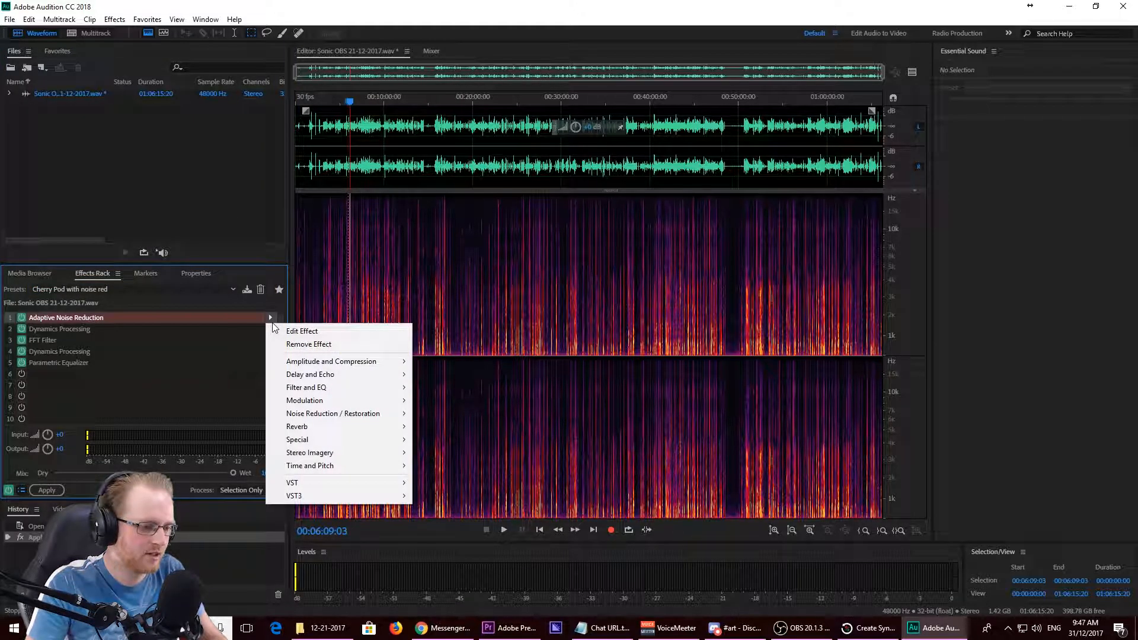
mouse_move(322, 416)
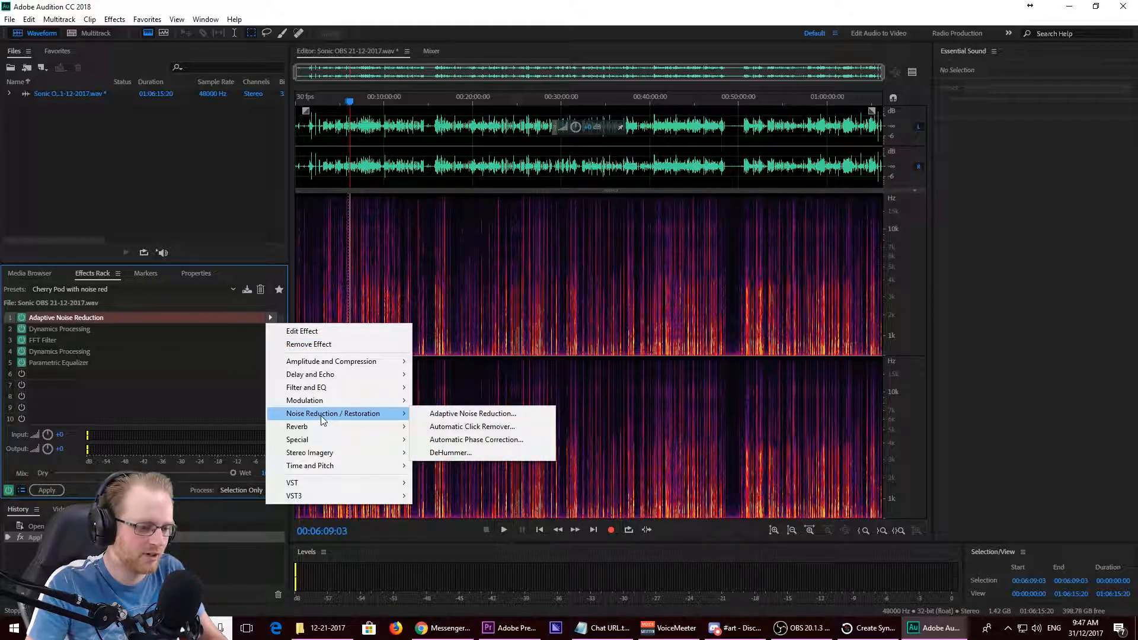
click(116, 318)
double_click(116, 319)
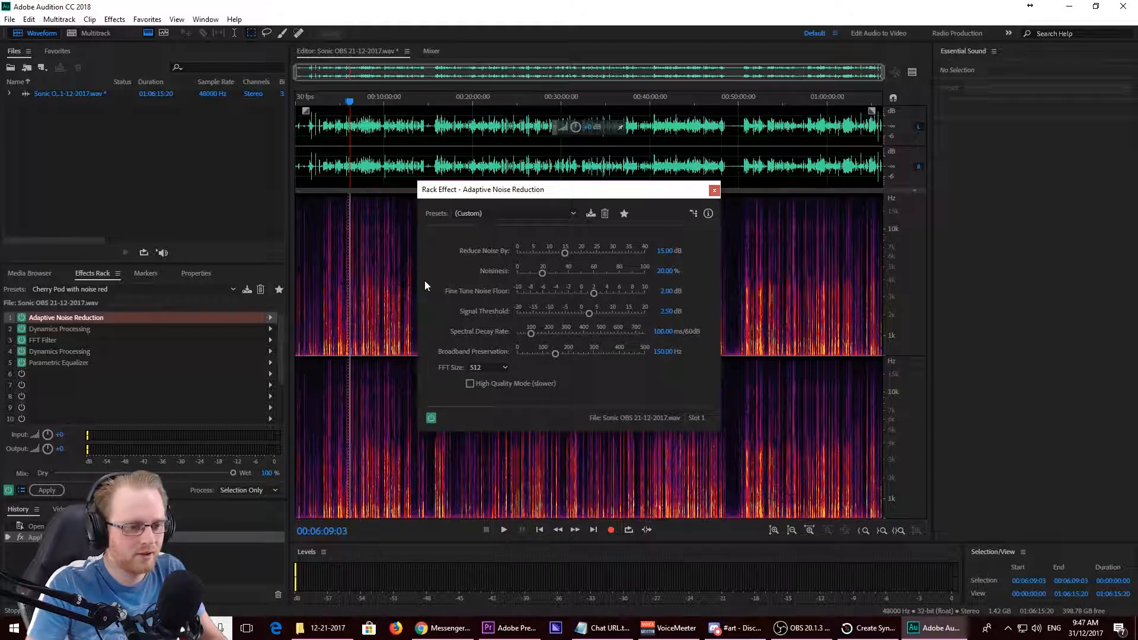
click(488, 214)
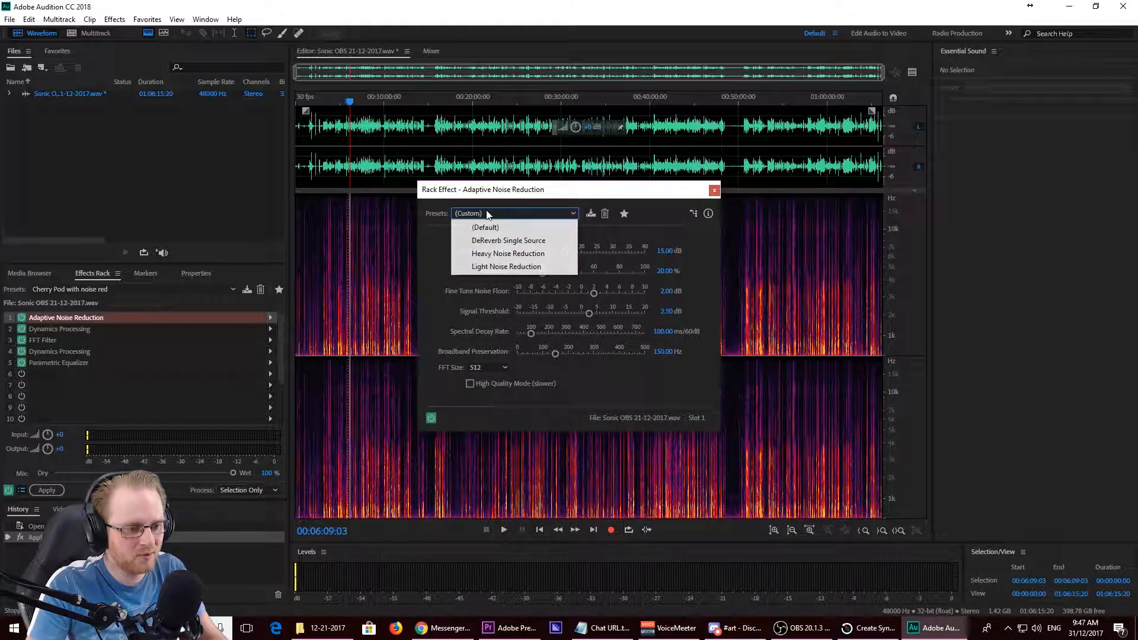
click(479, 267)
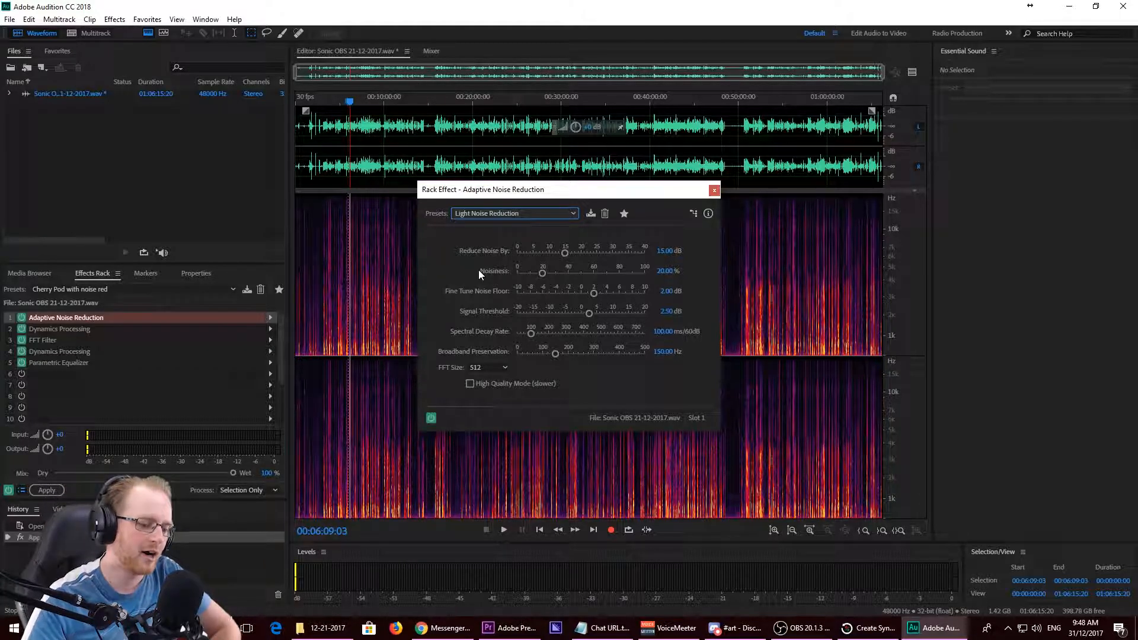
click(714, 191)
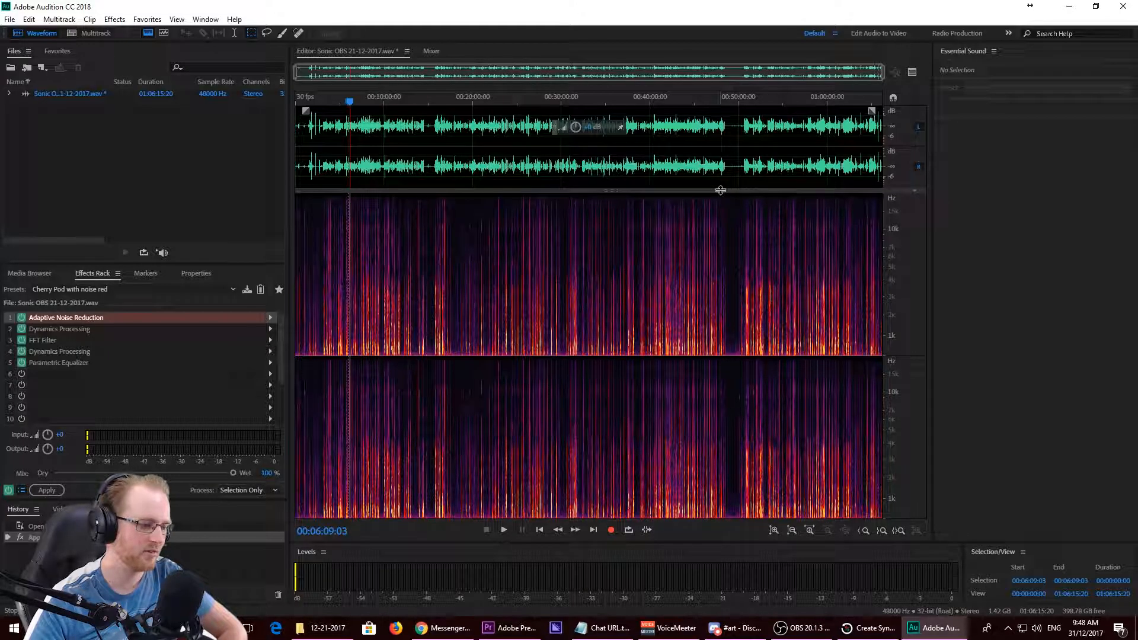
- Examine the curve and segments of the Dynamics Processing effect in rack slot 2
double_click(92, 335)
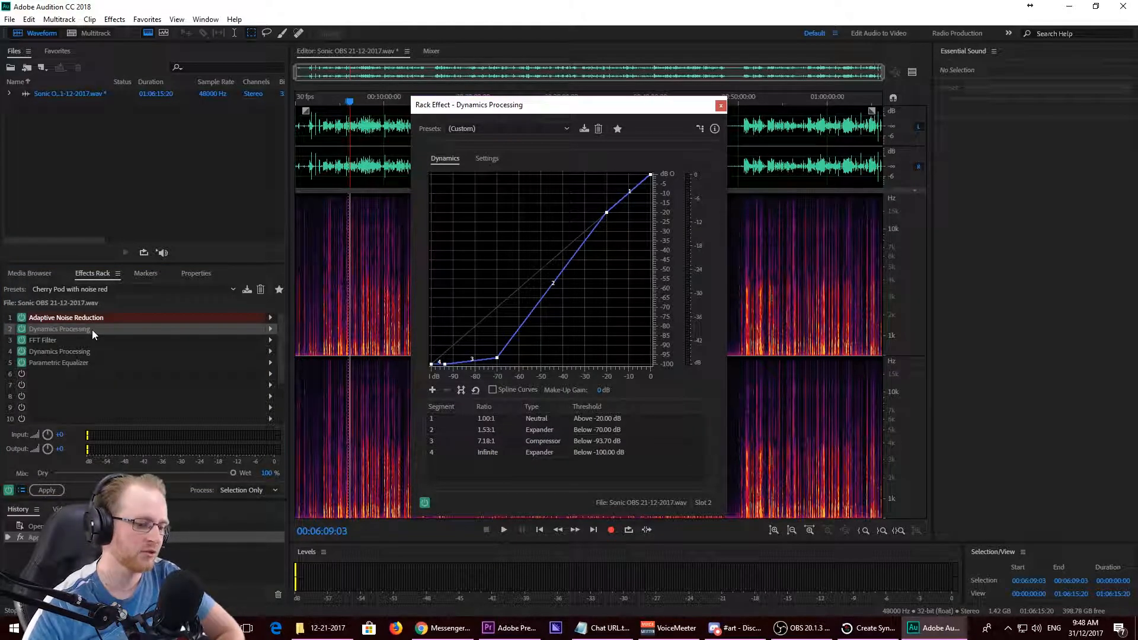
mouse_move(496, 358)
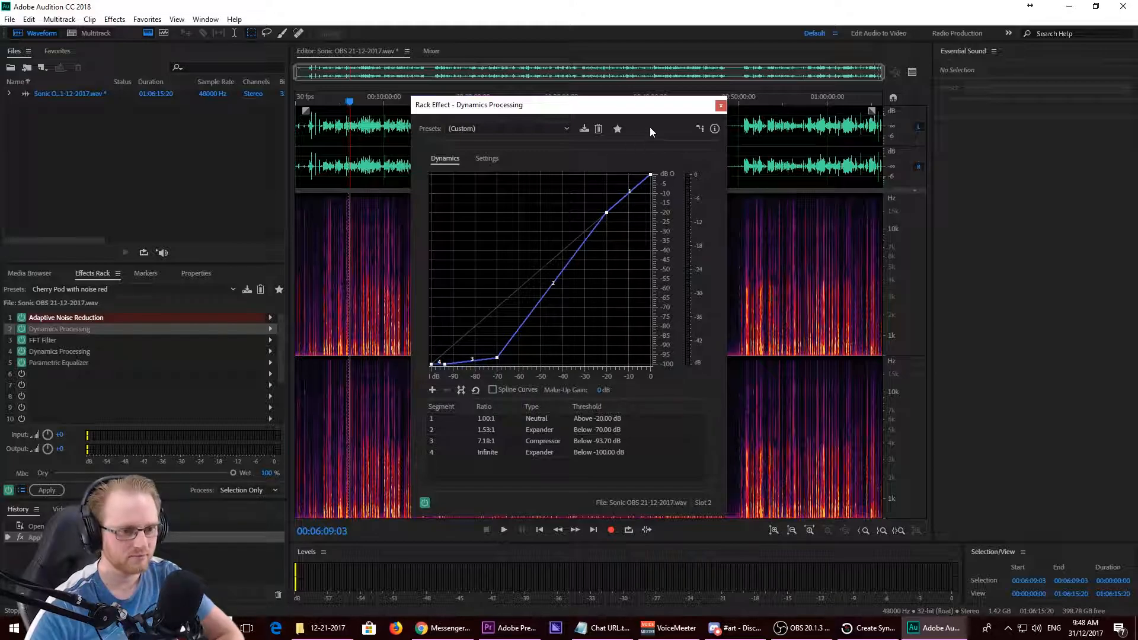
click(721, 105)
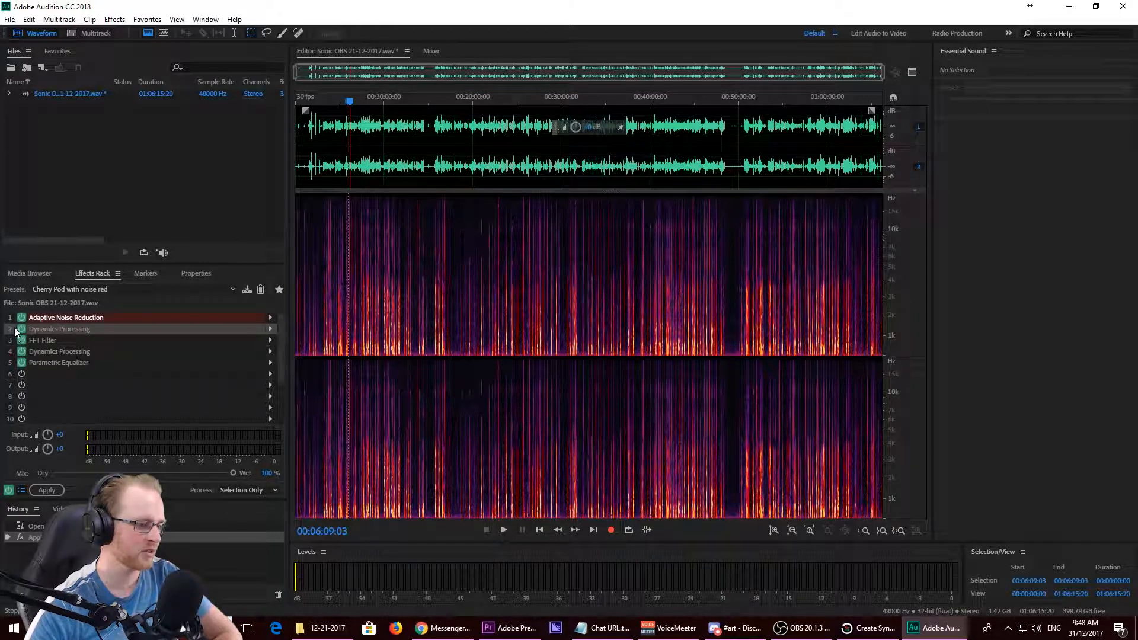
- Try the De-Esser preset on the rack's FFT Filter, and set it to Kill The Mic Rumble
double_click(47, 341)
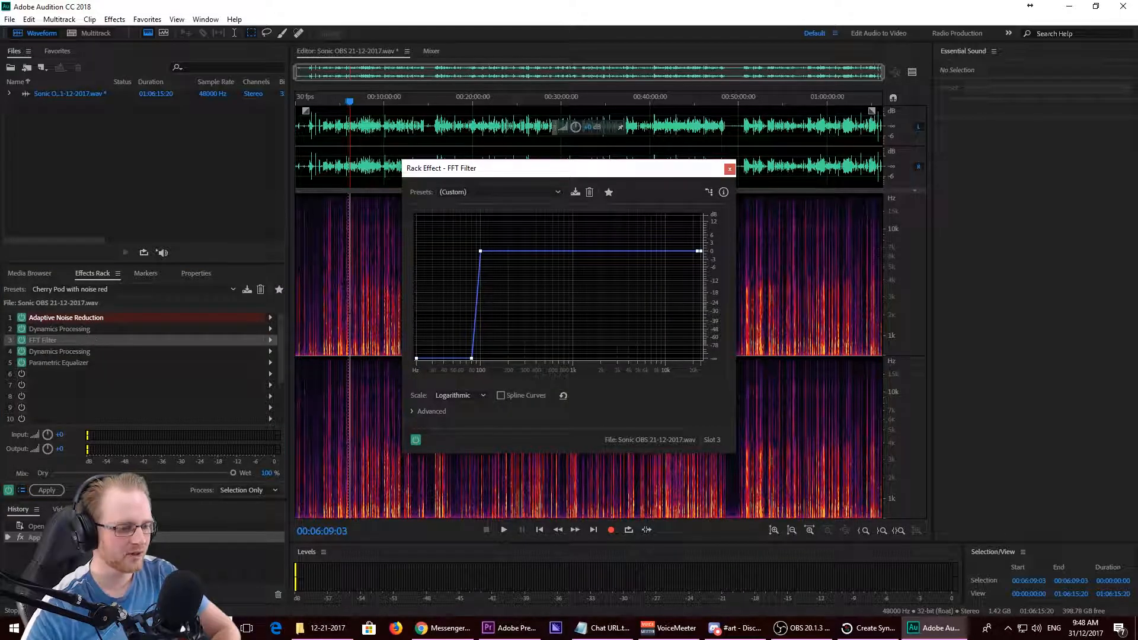
click(478, 193)
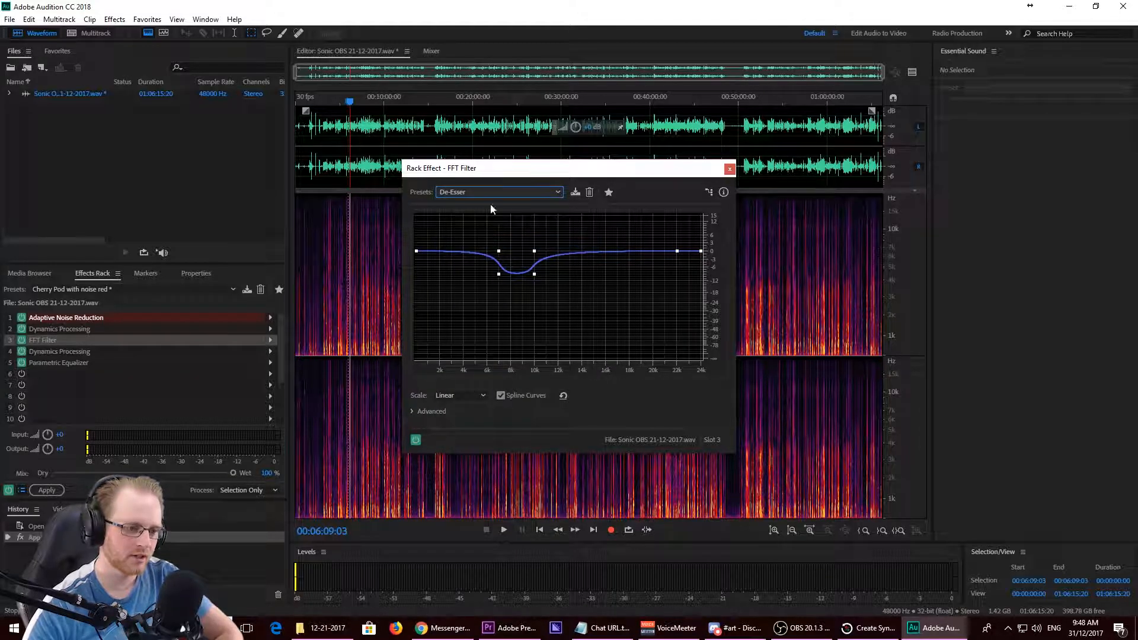
click(497, 194)
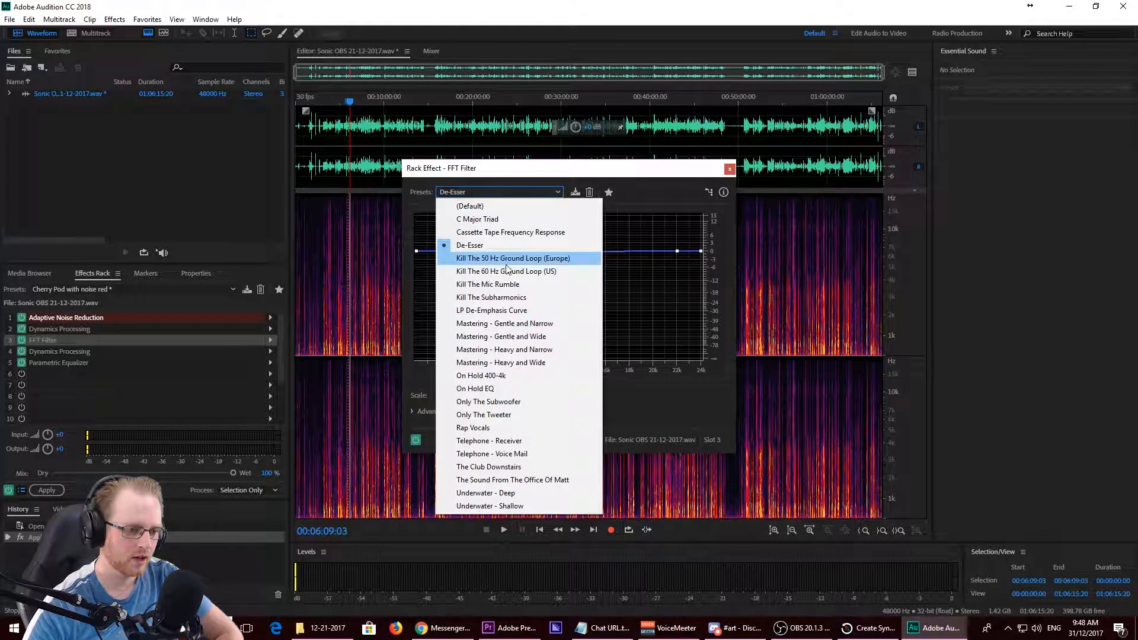
click(500, 286)
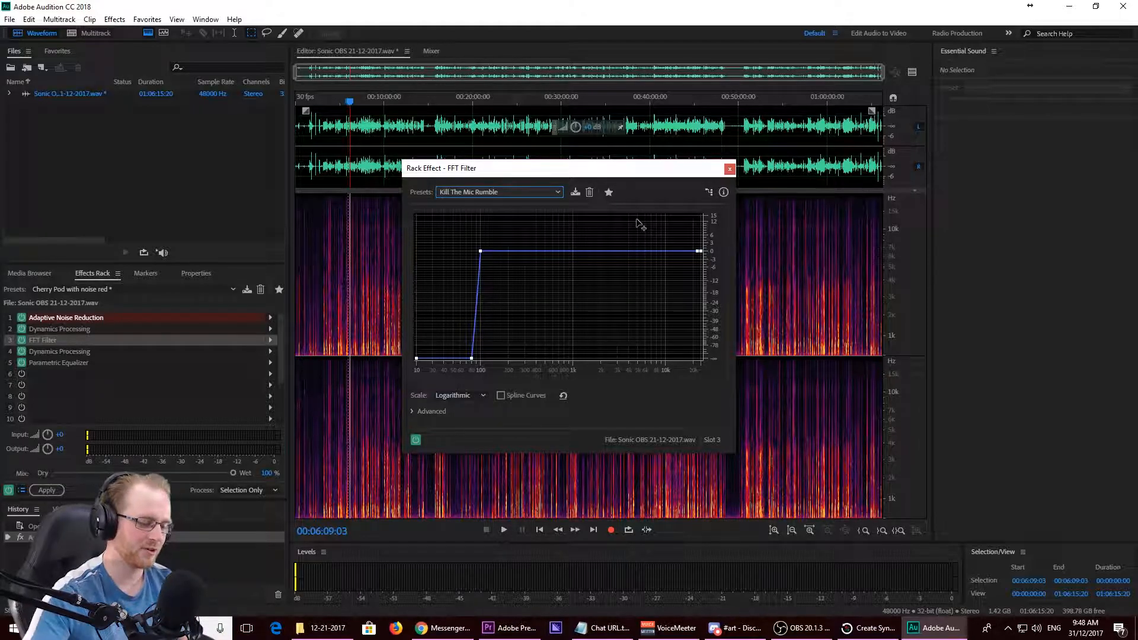
click(730, 169)
- Review the settings of the Dynamics Processing effect in slot 4 and the Parametric Equalizer in slot 5
drag(41, 340, 43, 353)
double_click(43, 350)
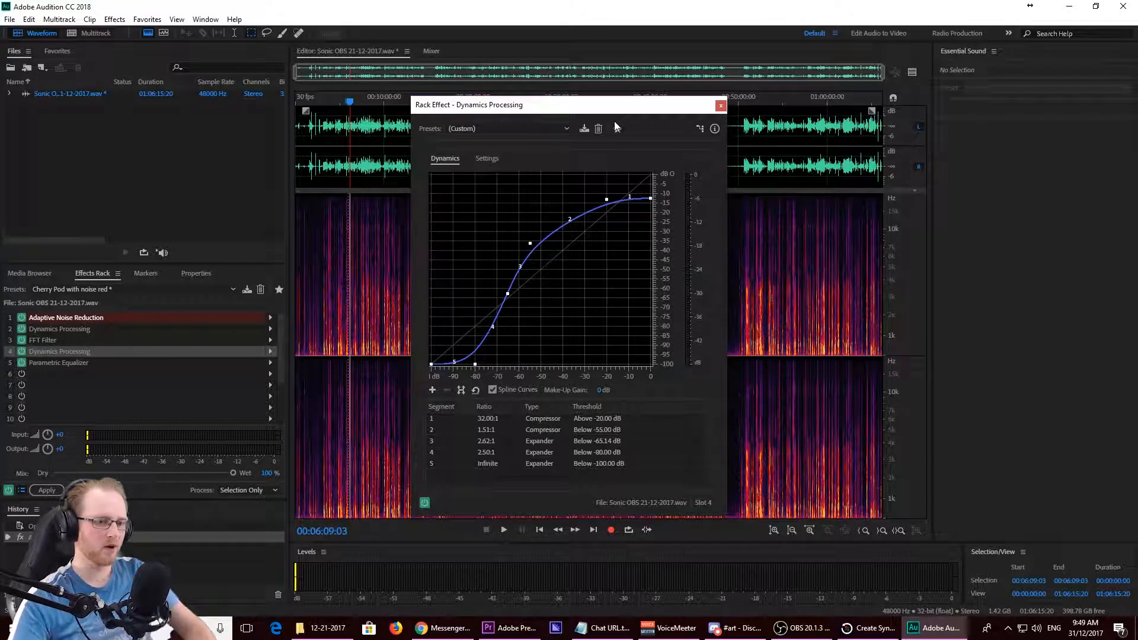
click(720, 106)
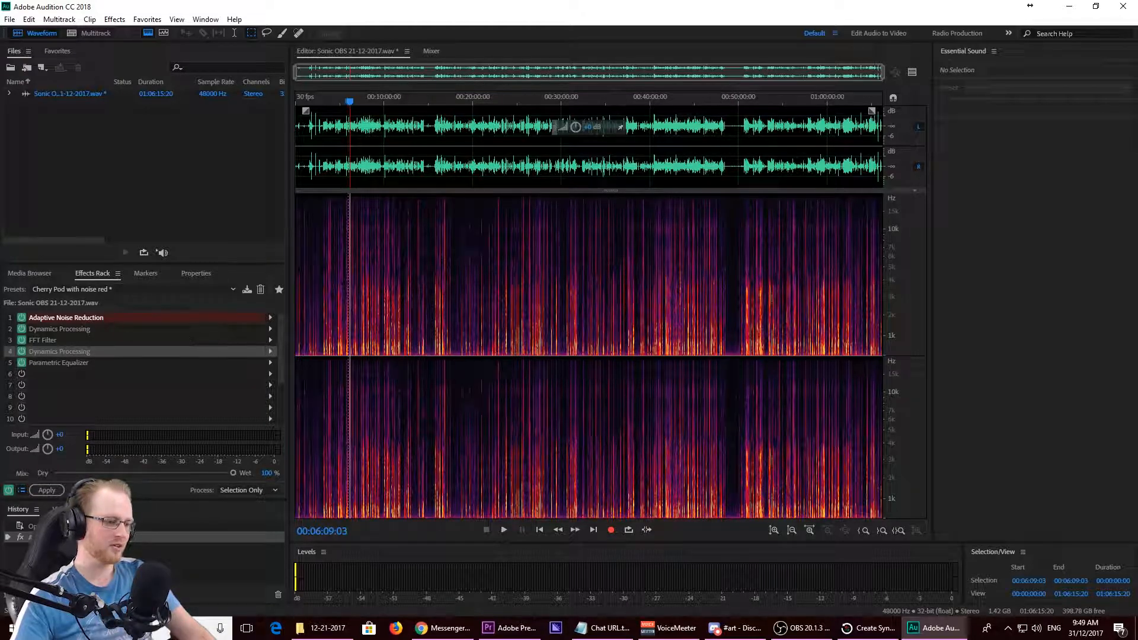
double_click(73, 361)
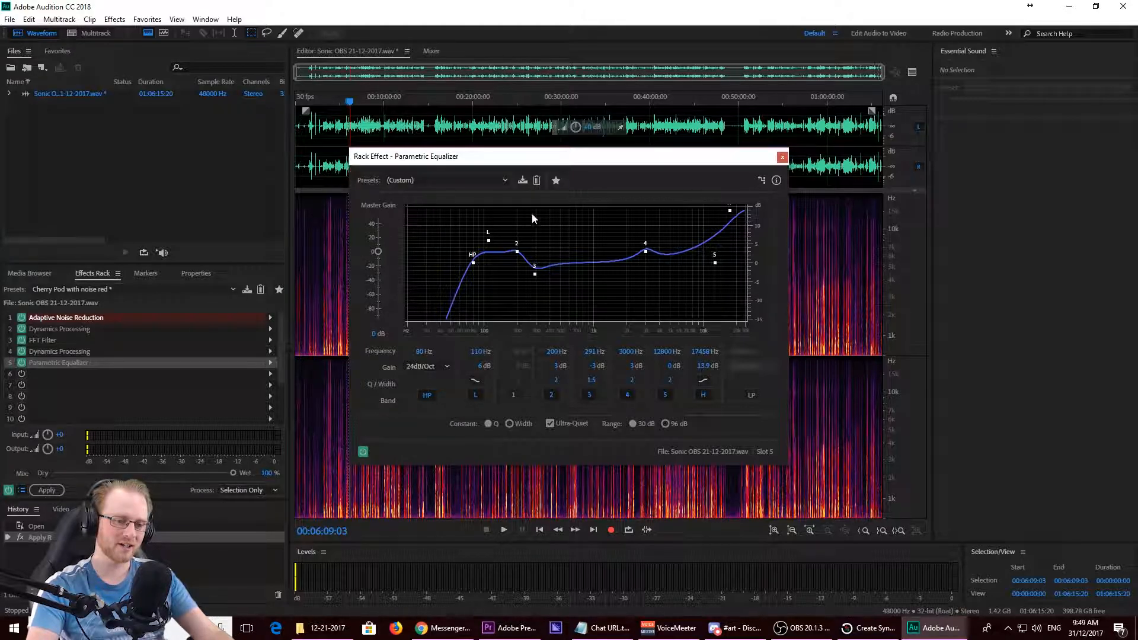
click(782, 157)
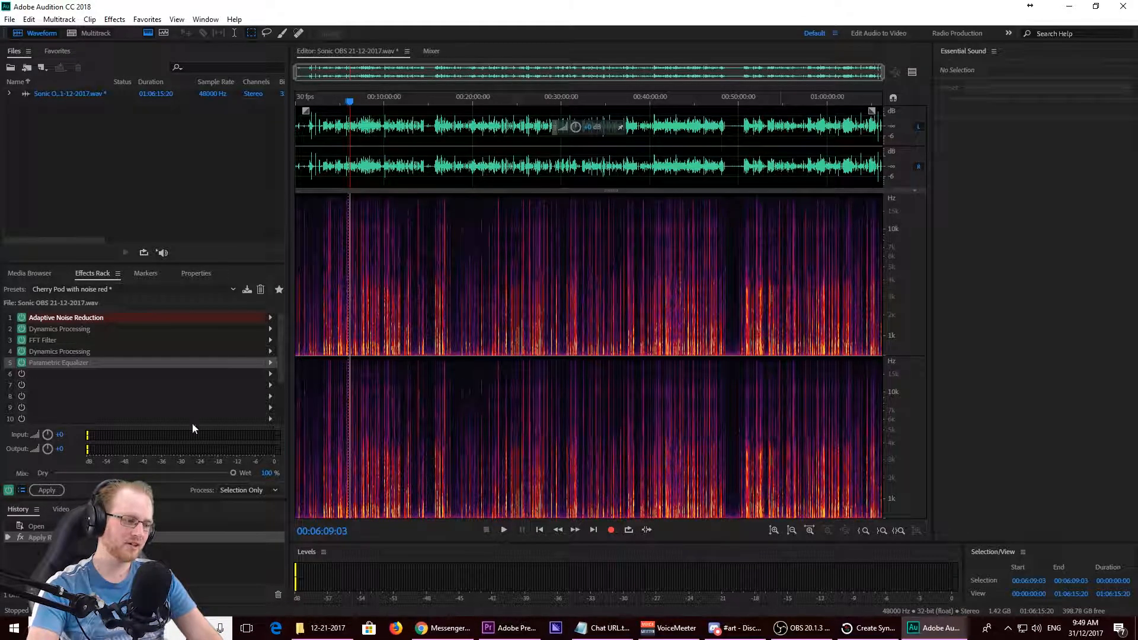
- Apply the effects rack to the whole audio file and play back the result from about the eight-minute mark
click(42, 492)
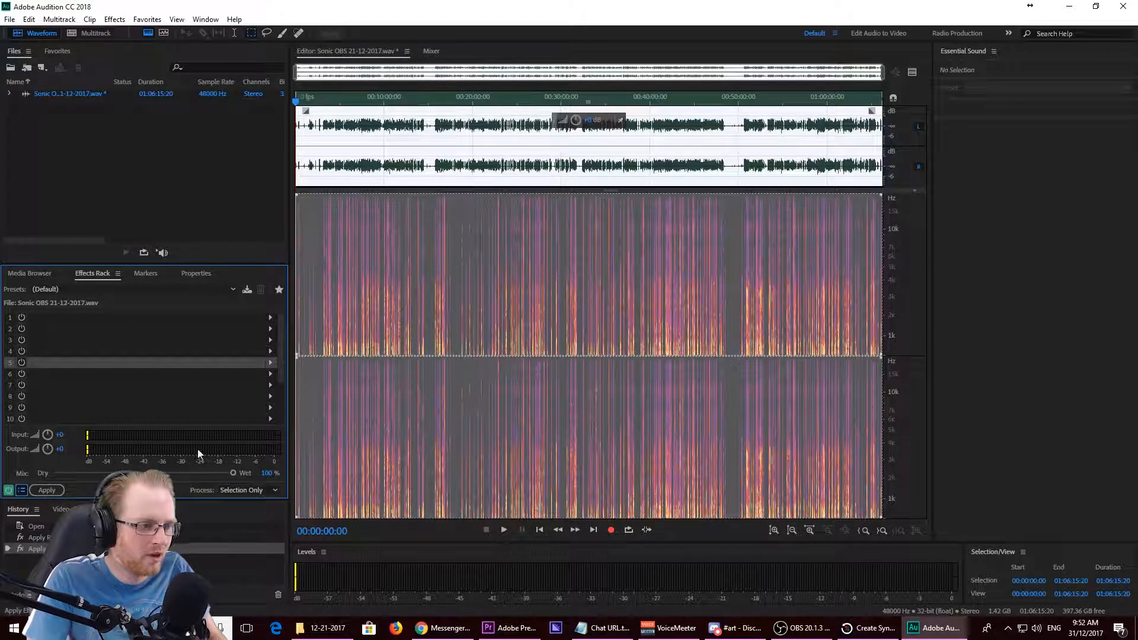
click(368, 103)
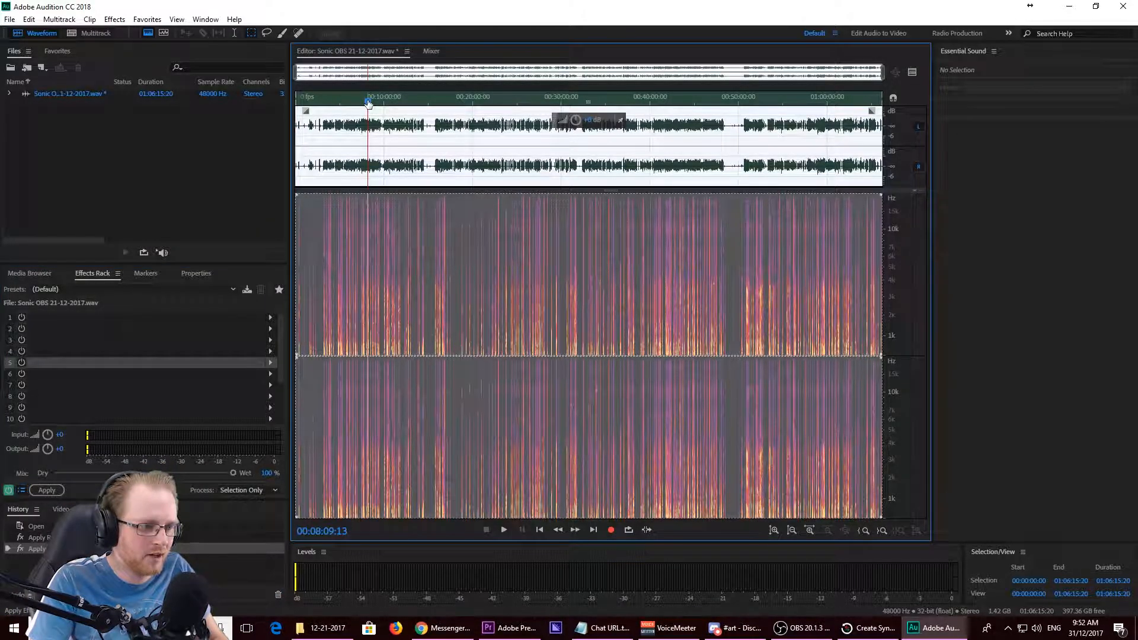
key(space)
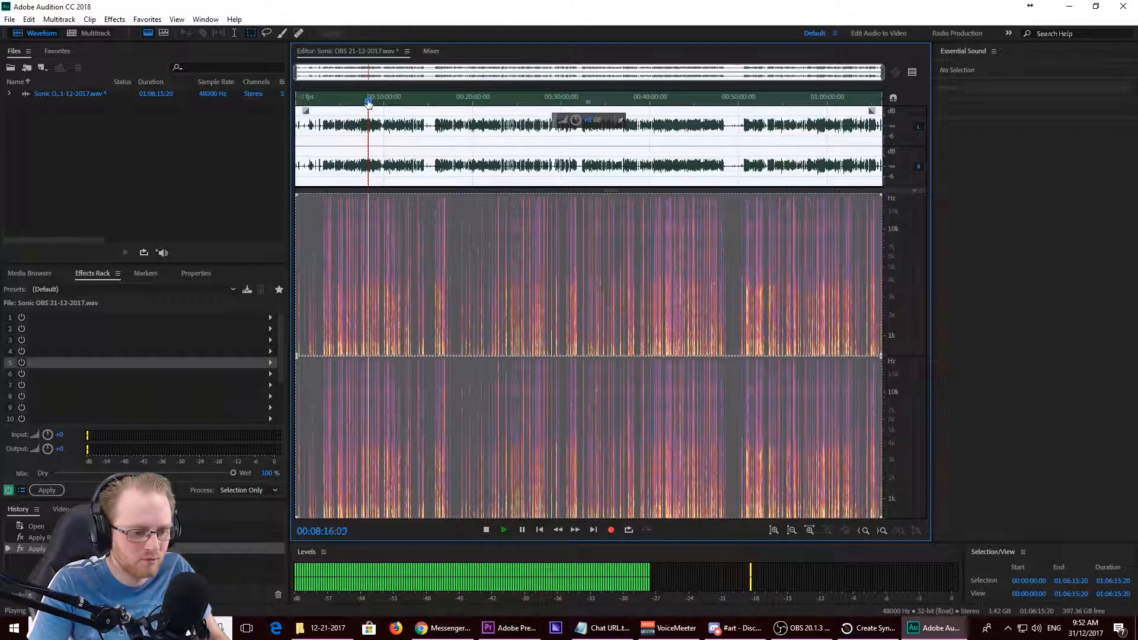
key(space)
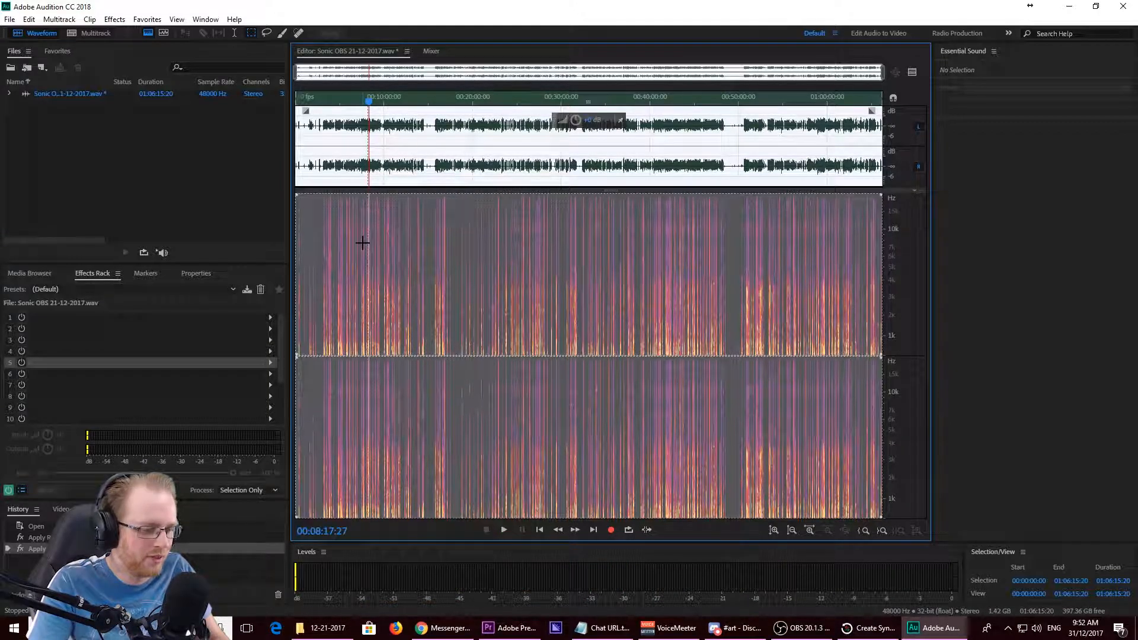
- Normalize the whole audio file to -1.00 dB with all channels treated equally, and play back a few seconds of the result
click(115, 20)
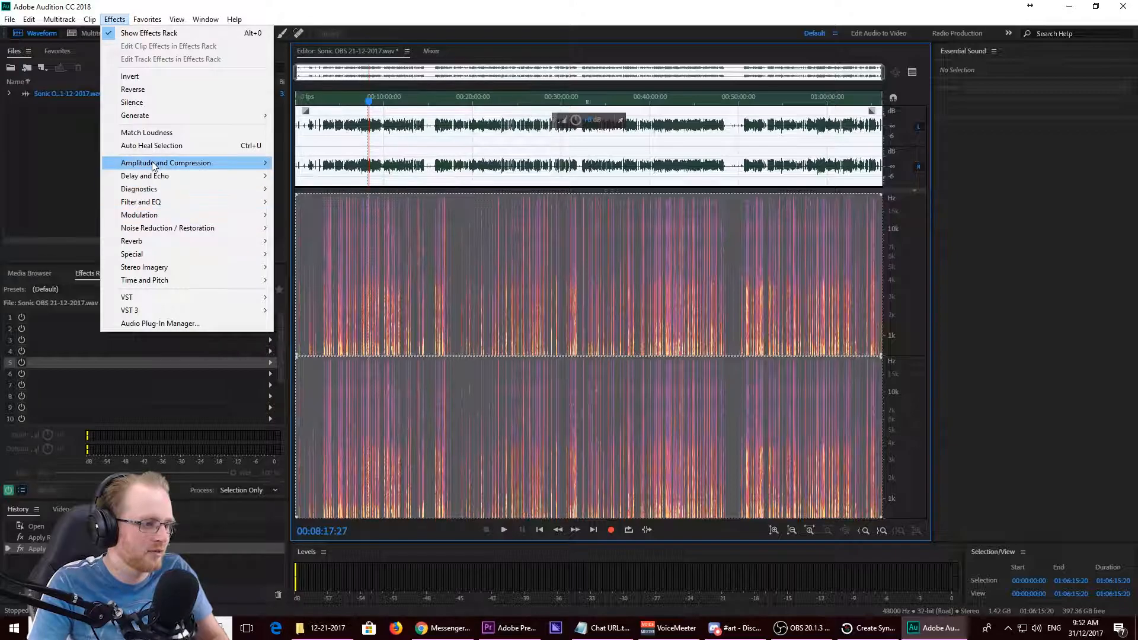
mouse_move(152, 166)
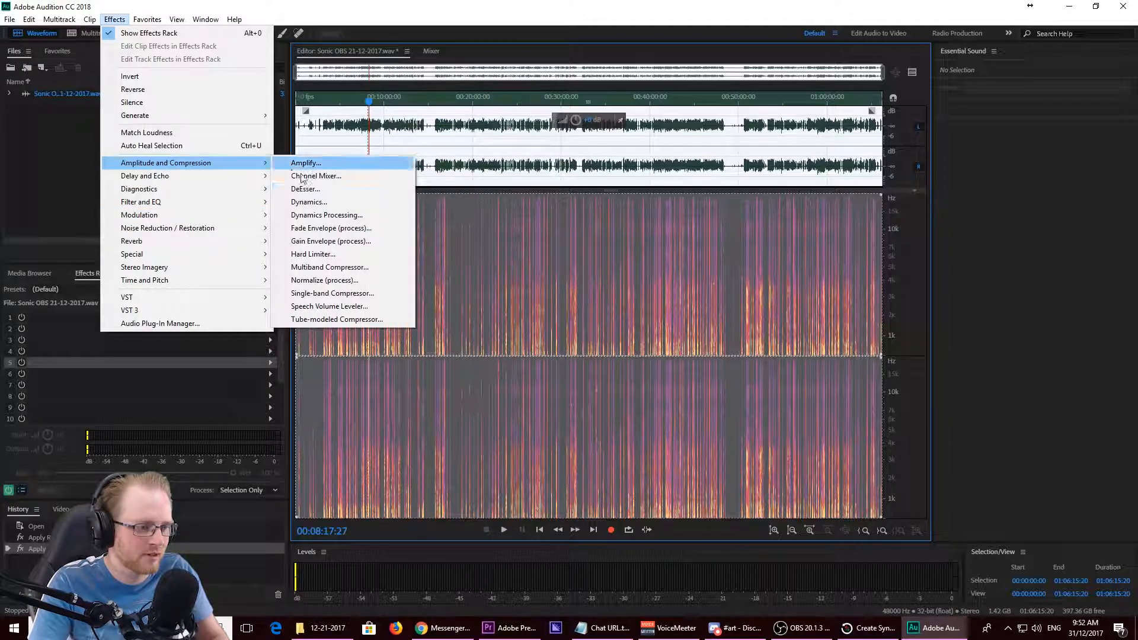
click(343, 281)
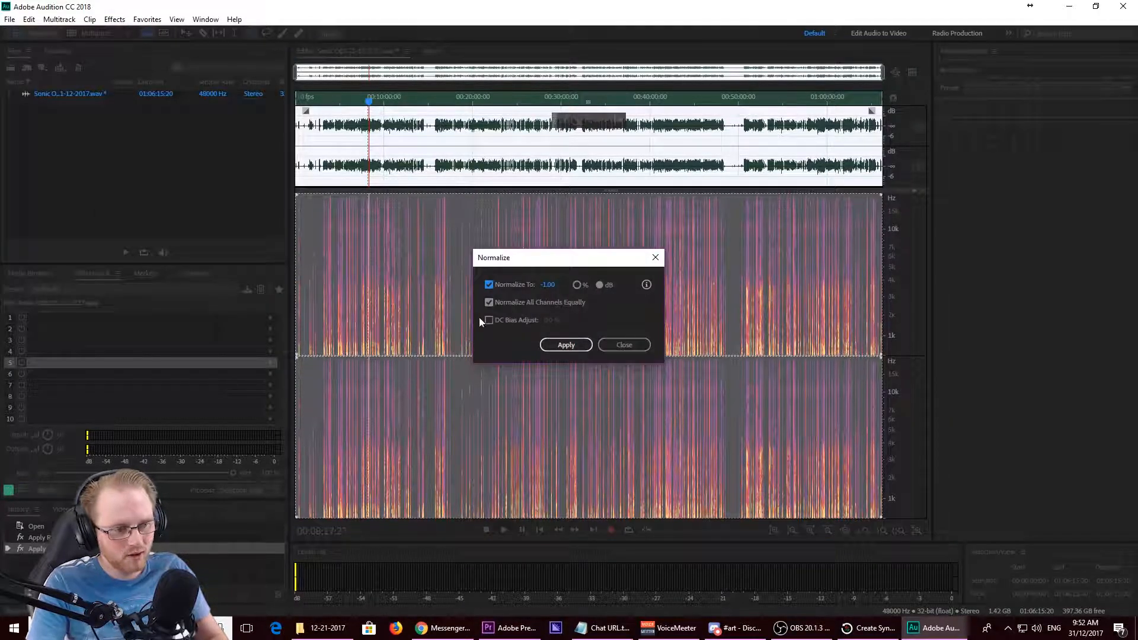
click(563, 345)
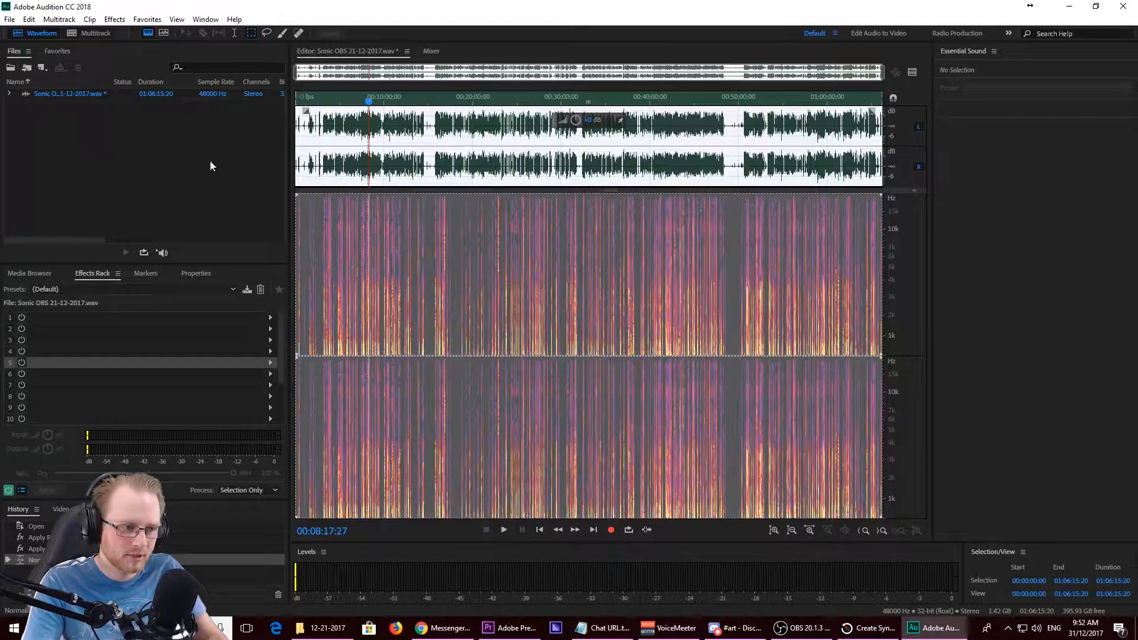
key(space)
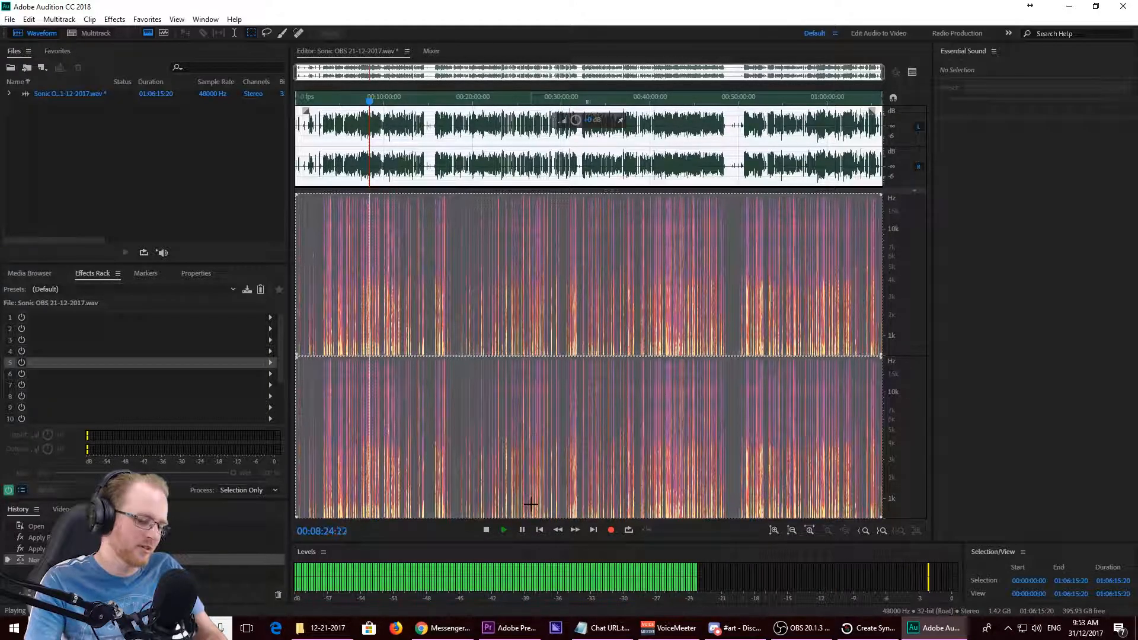
click(484, 528)
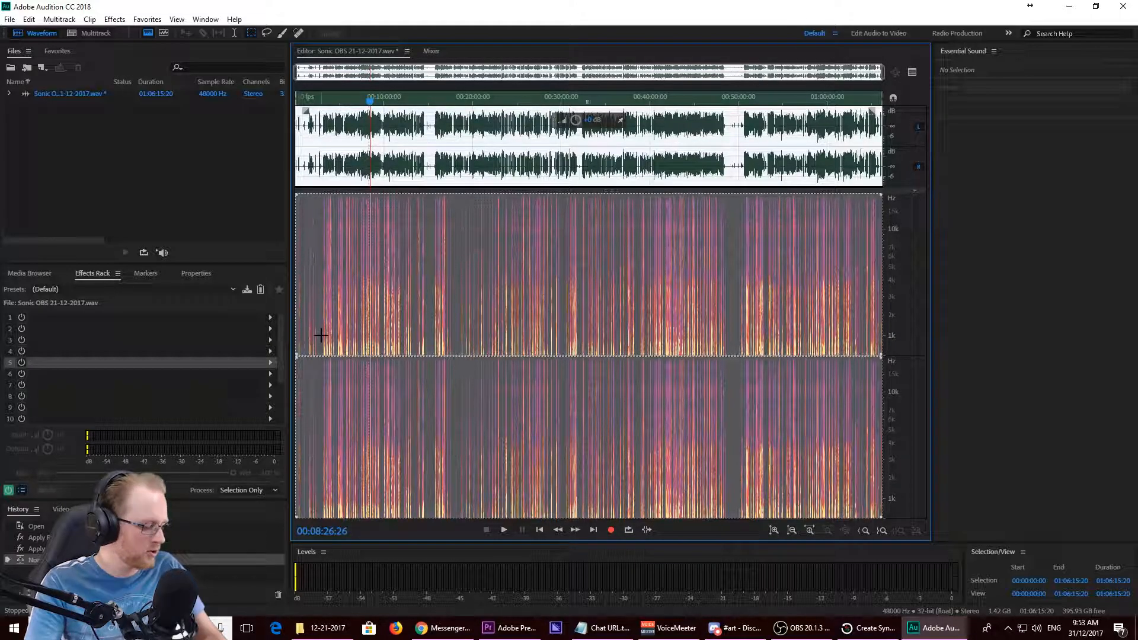
key(ctrl+shift+s)
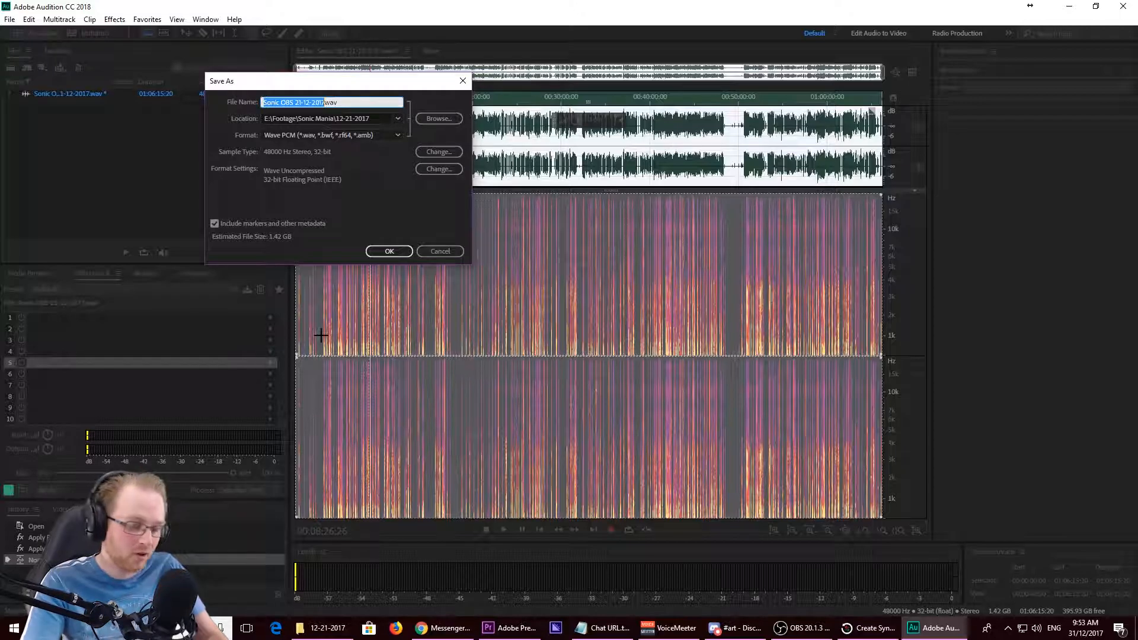
key(Right)
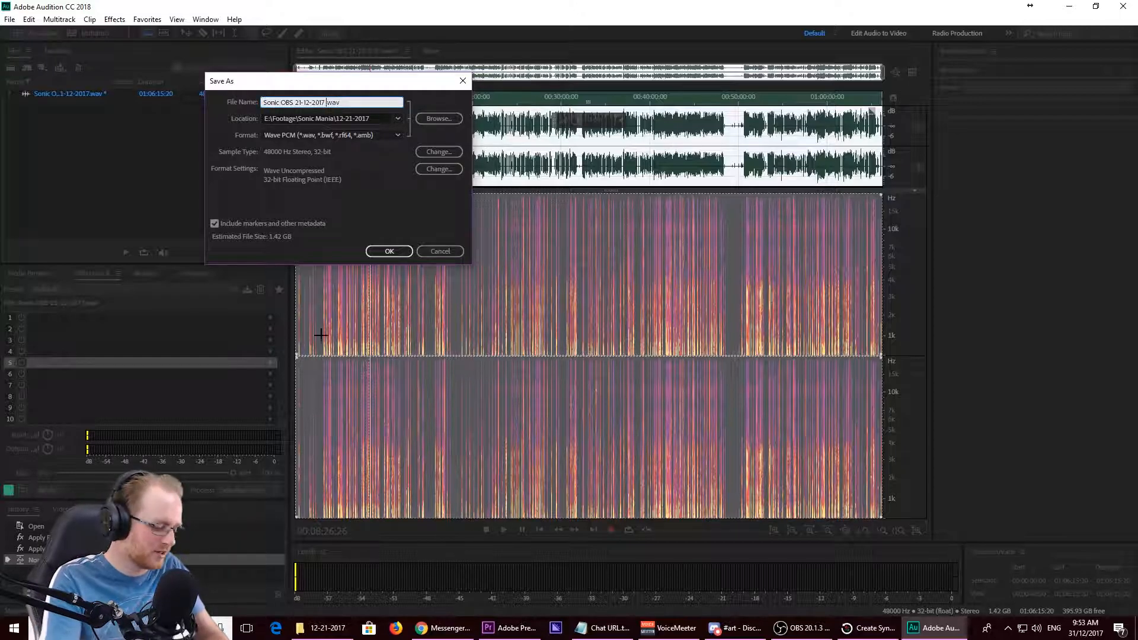
text(DE)
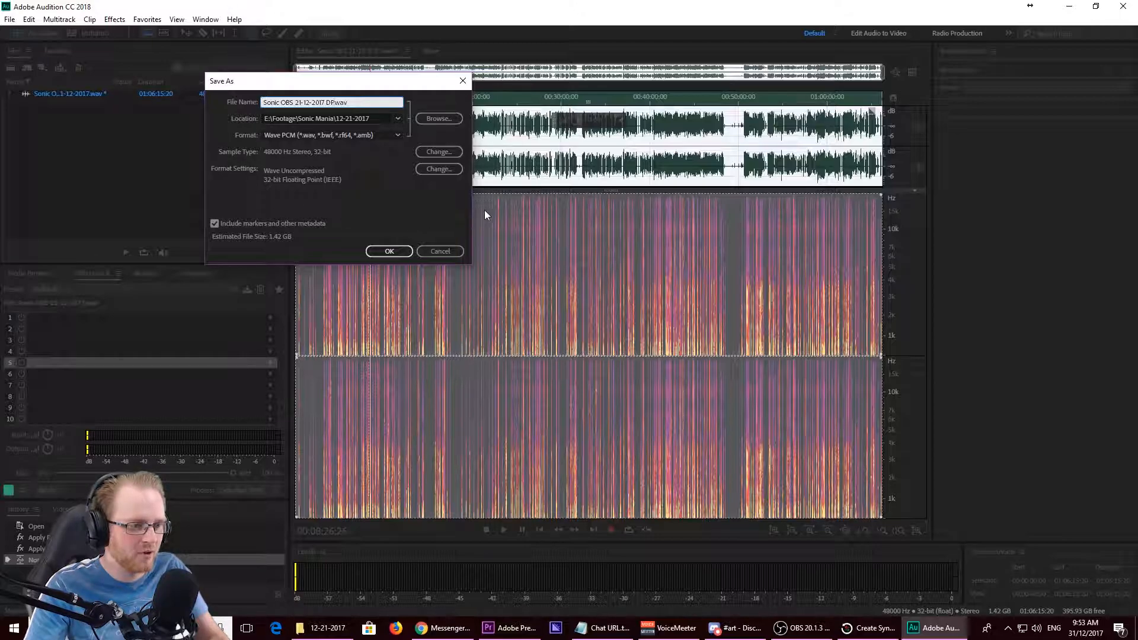
click(440, 251)
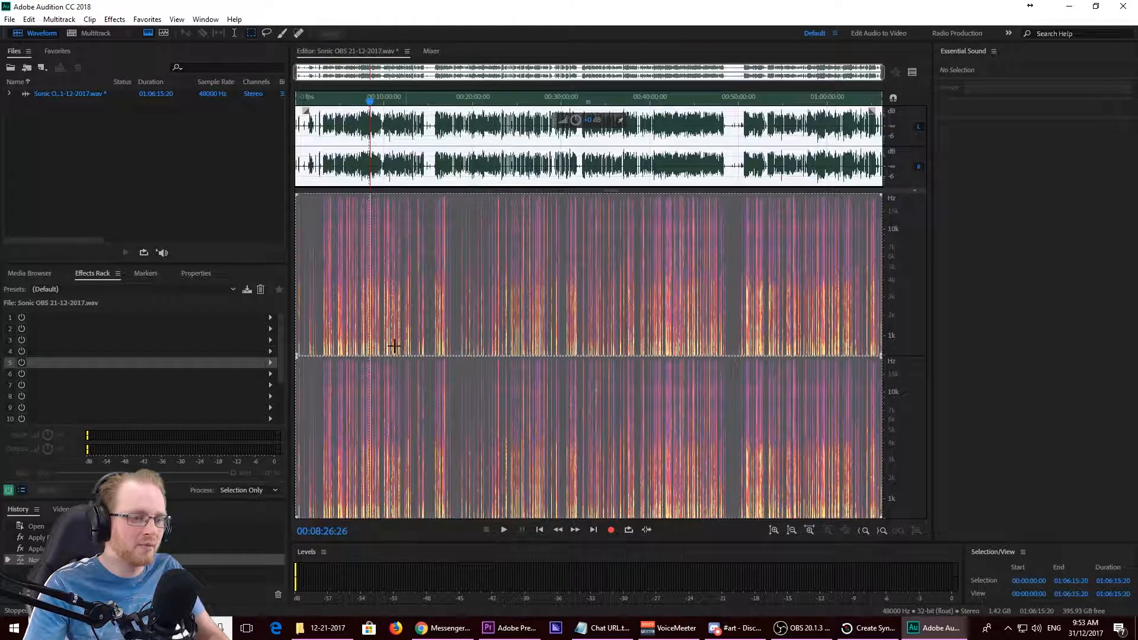
- Close Audition without saving changes to Sonic OBS 21-12-2017.wav, and check the files in the 12-21-2017 folder
click(1123, 5)
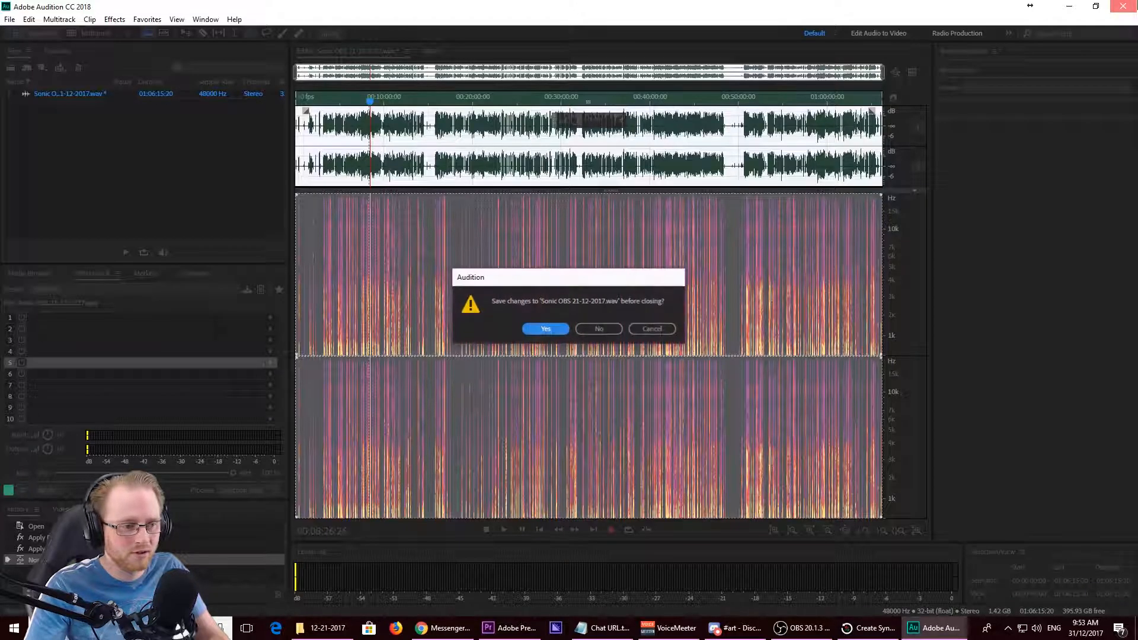
click(597, 333)
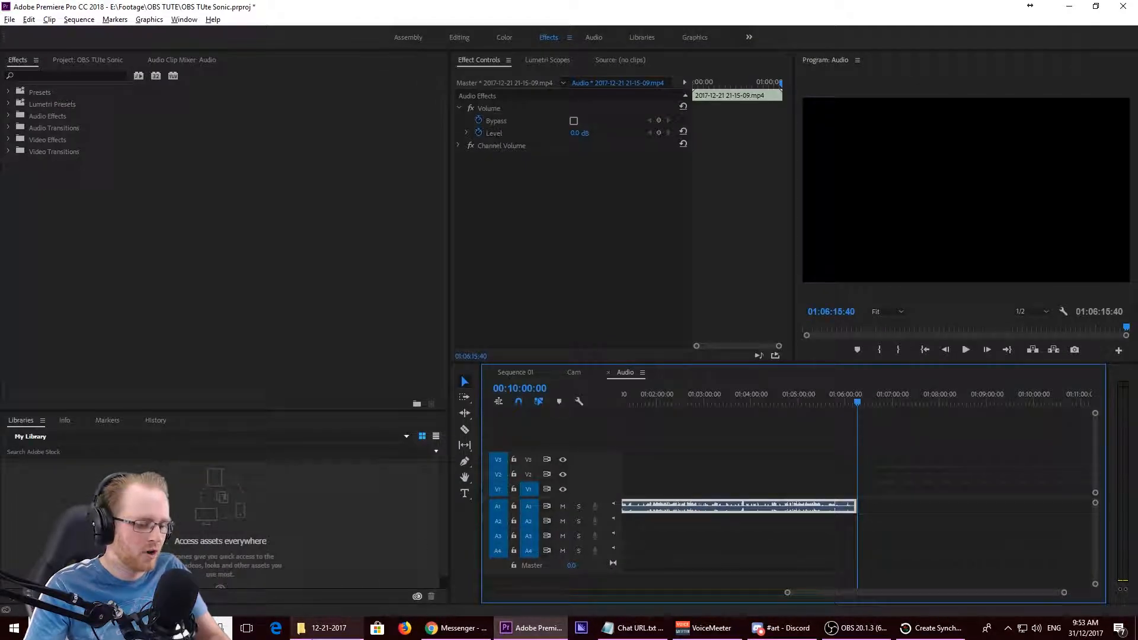
click(320, 628)
click(145, 267)
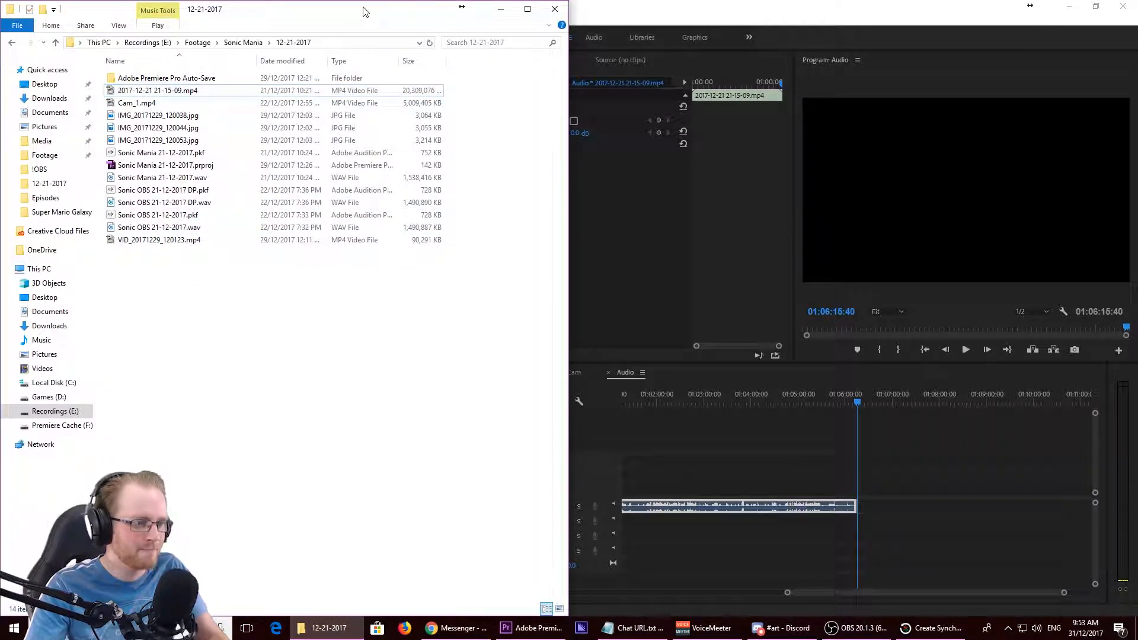
click(635, 5)
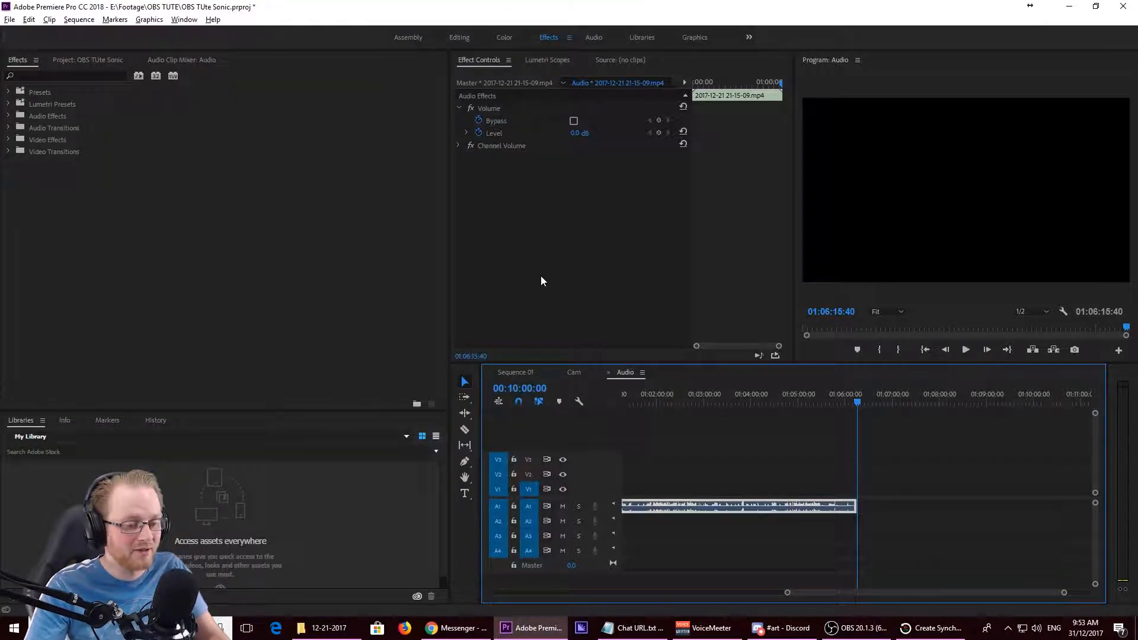
click(514, 372)
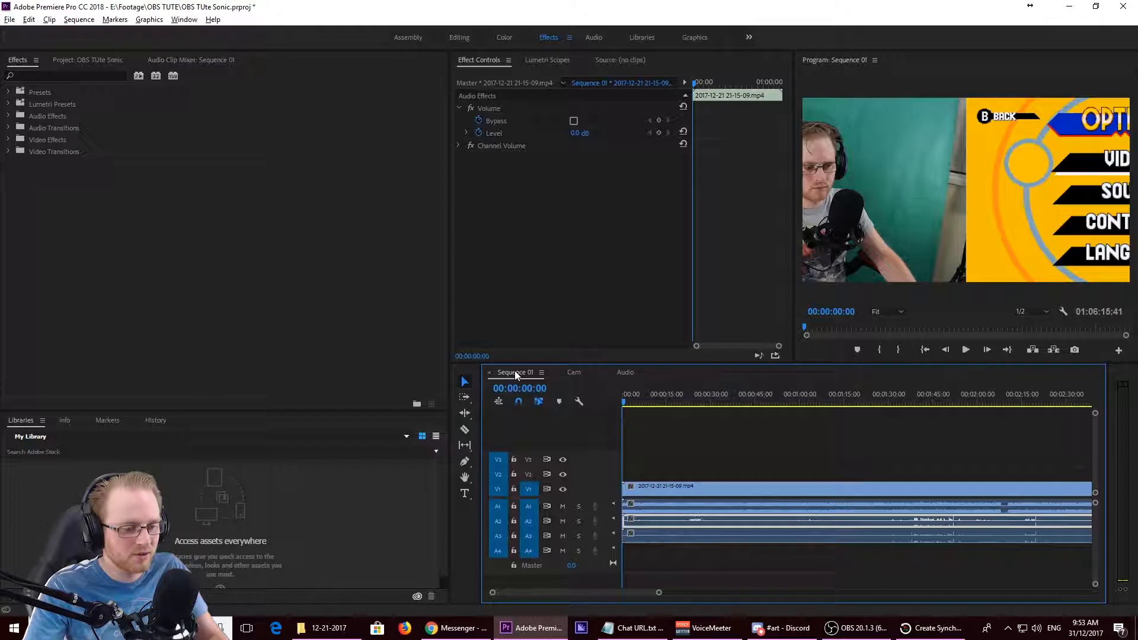
click(702, 567)
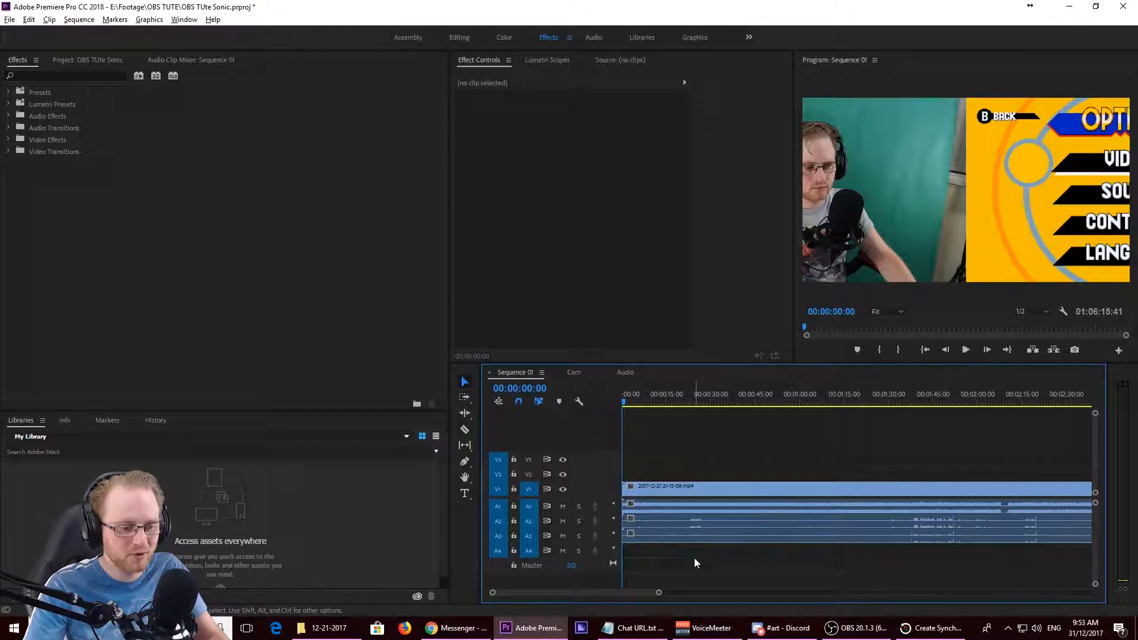
click(685, 488)
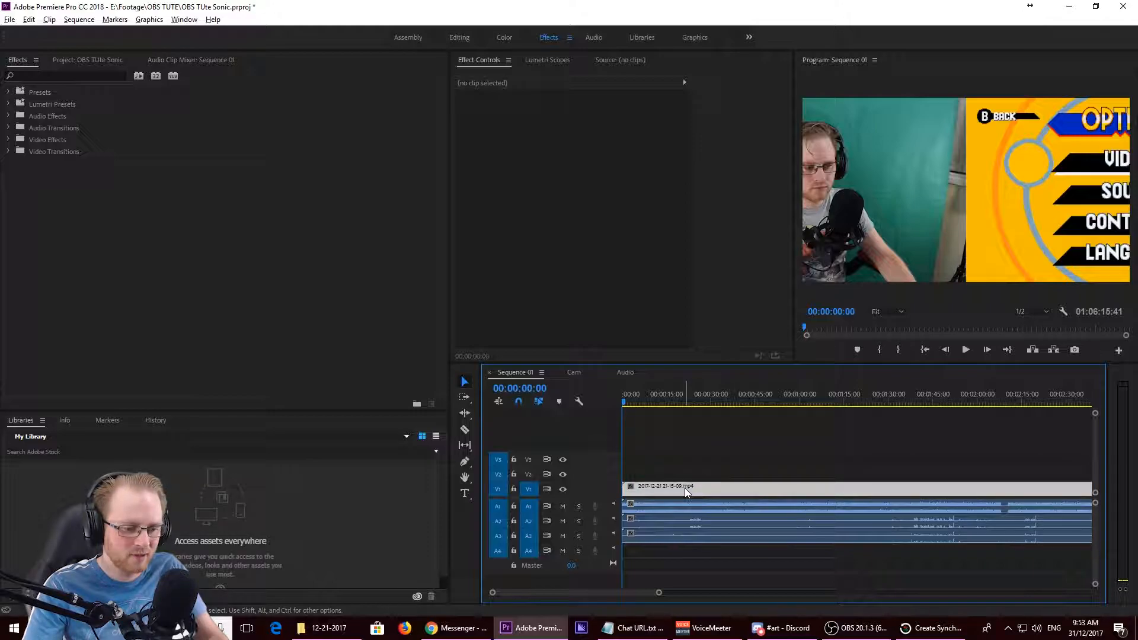
drag(684, 488, 680, 479)
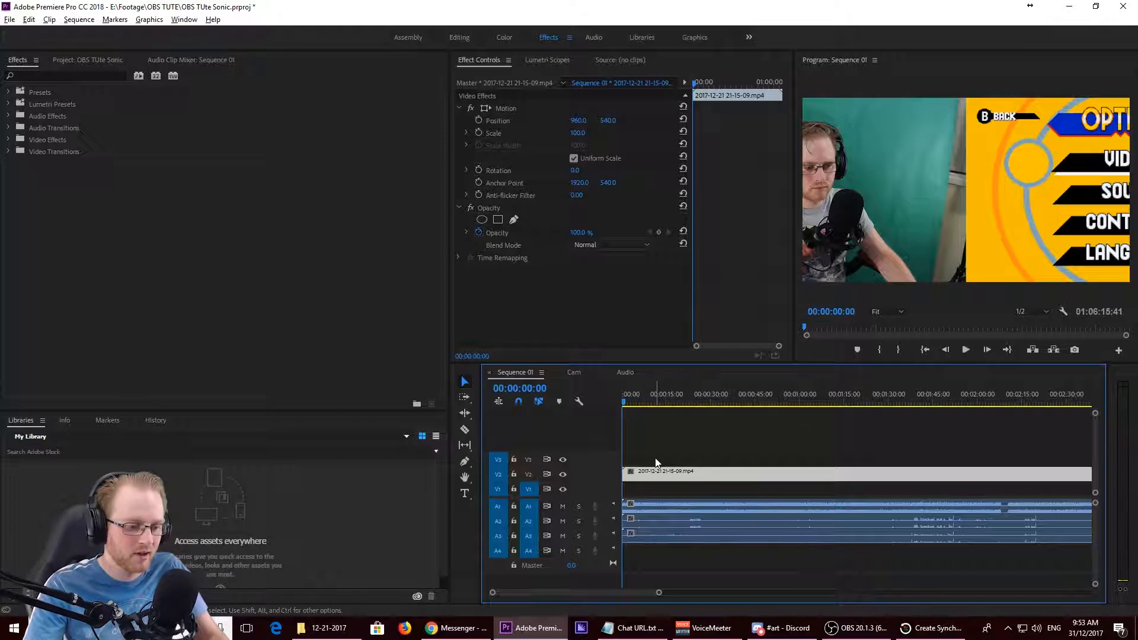
- Add Cam_1.mp4 from the 12-21-2017 folder to the start of Sequence 01, with its video on V4
click(302, 627)
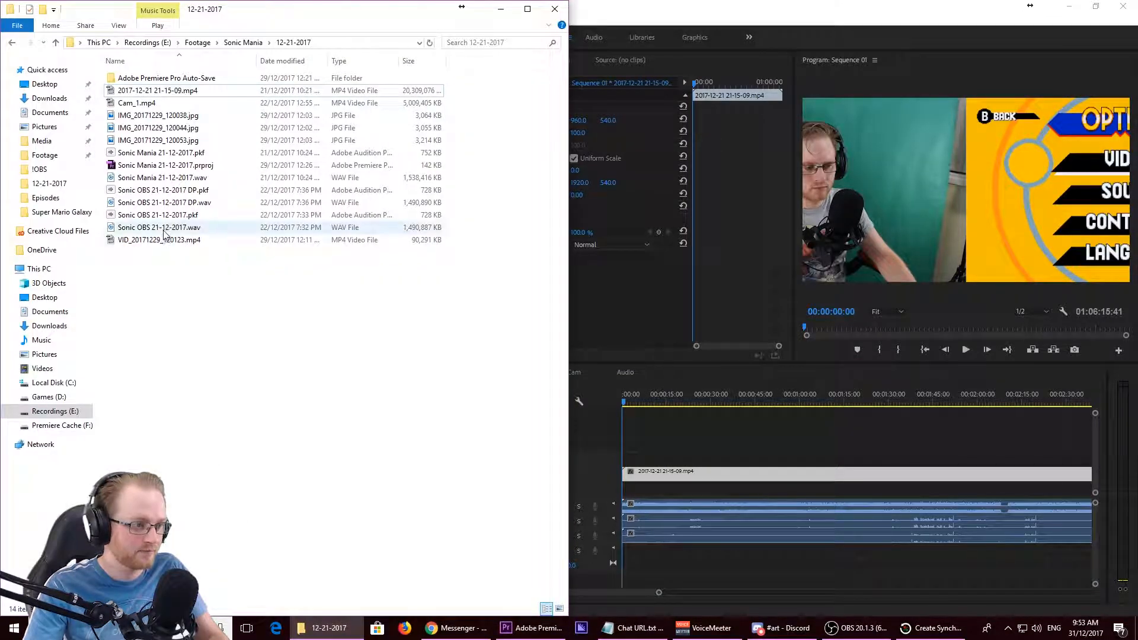
click(142, 104)
drag(113, 116, 630, 454)
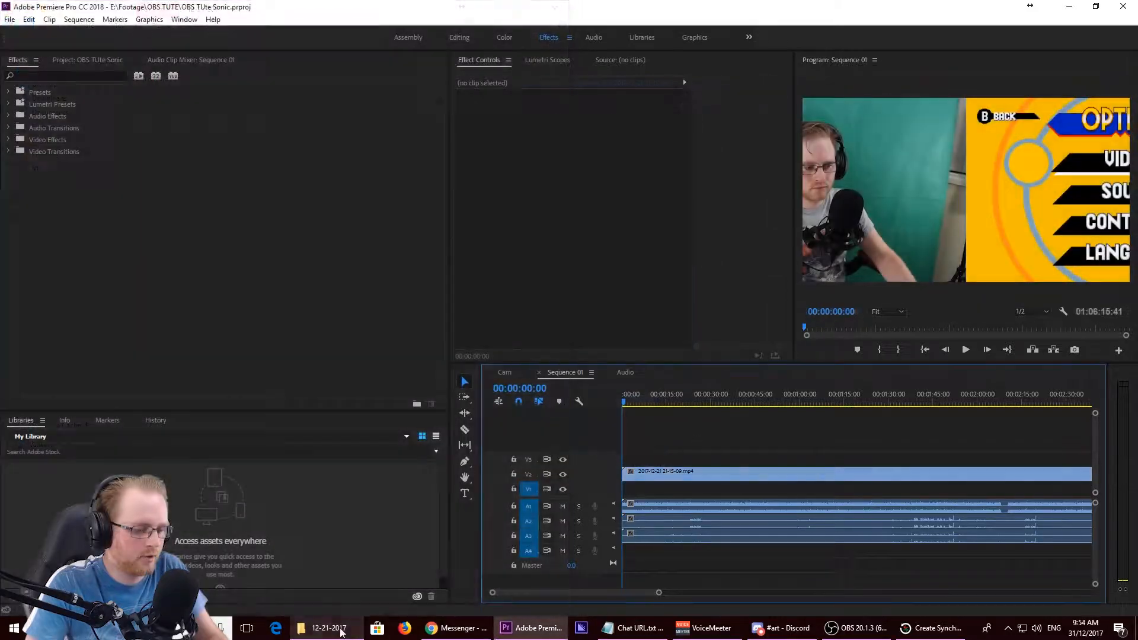
click(336, 629)
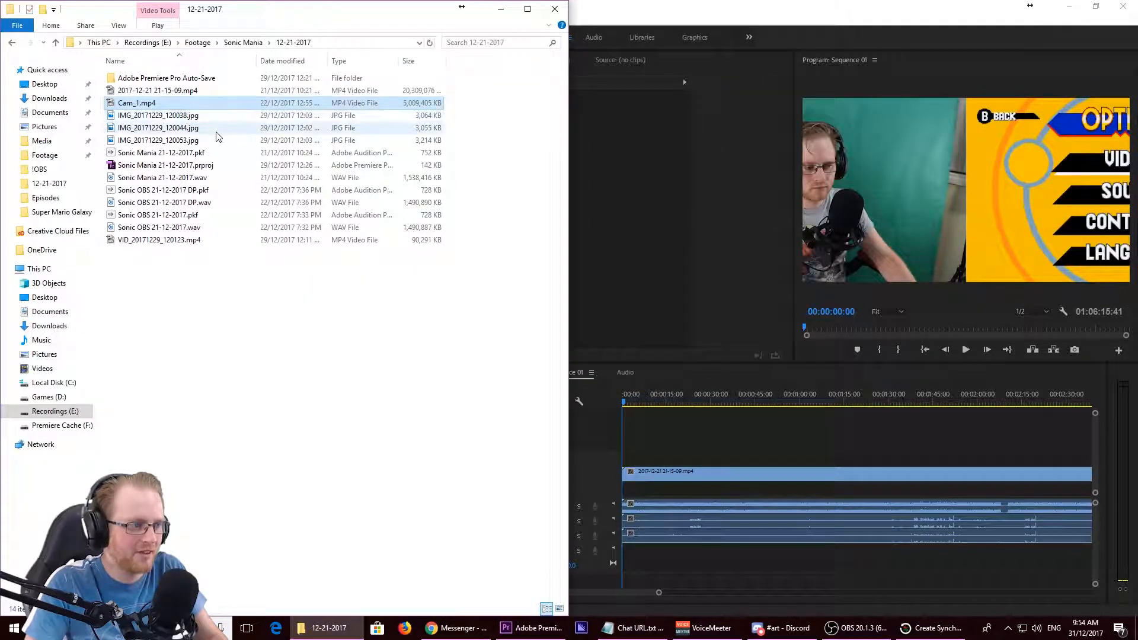
drag(477, 218, 626, 447)
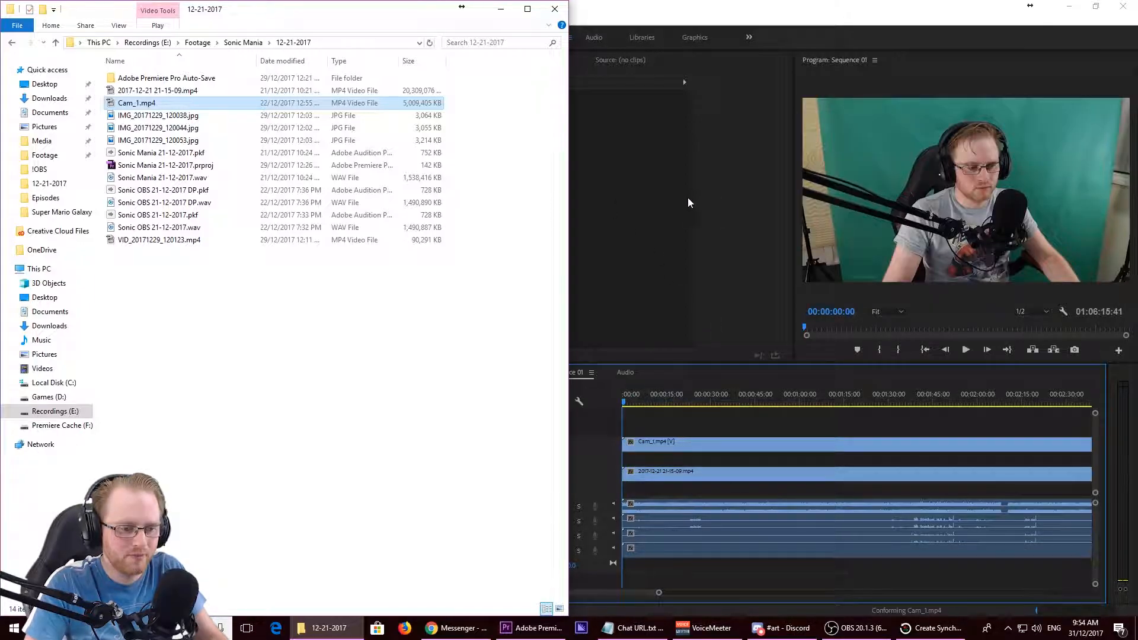
click(709, 216)
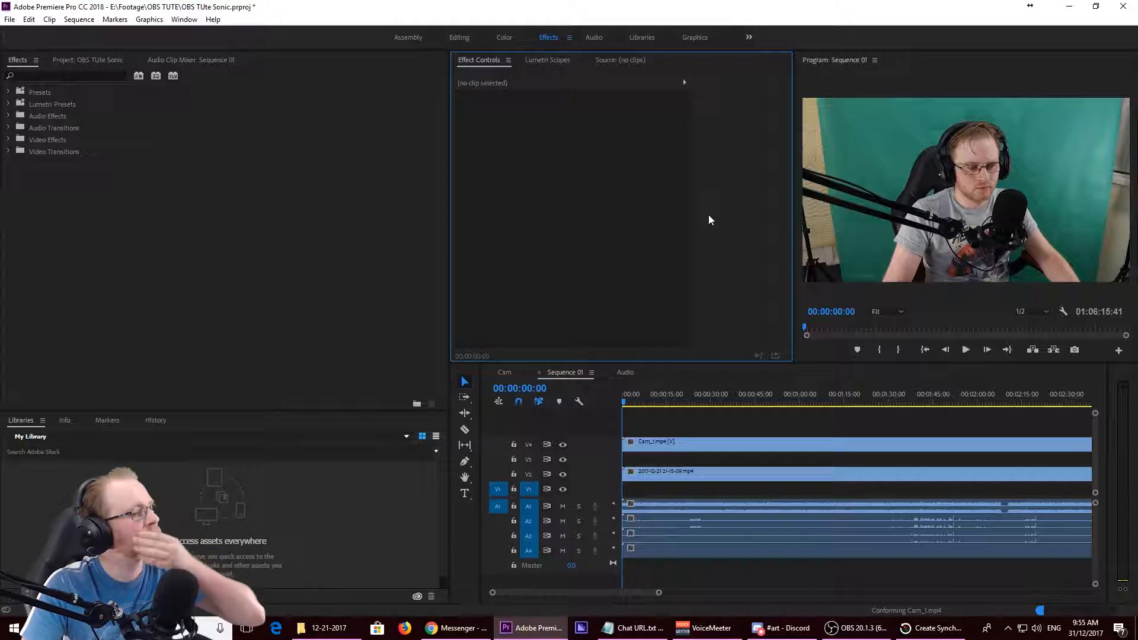
- Move the audio of Cam_1.mp4 up to track A3 and its video down to track V3
click(662, 445)
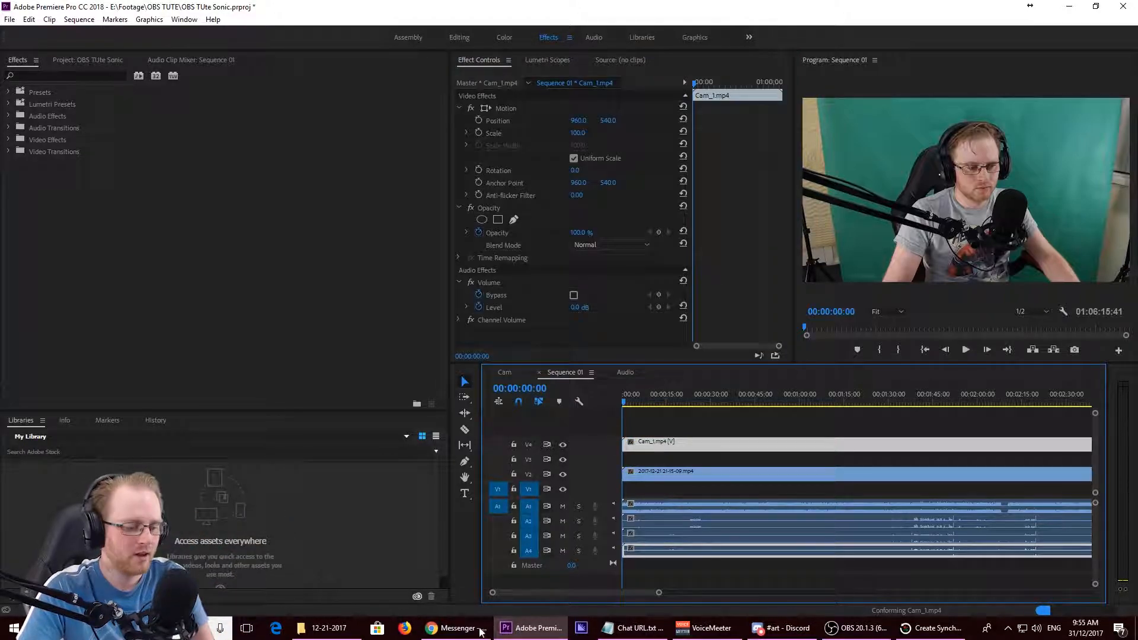
click(327, 627)
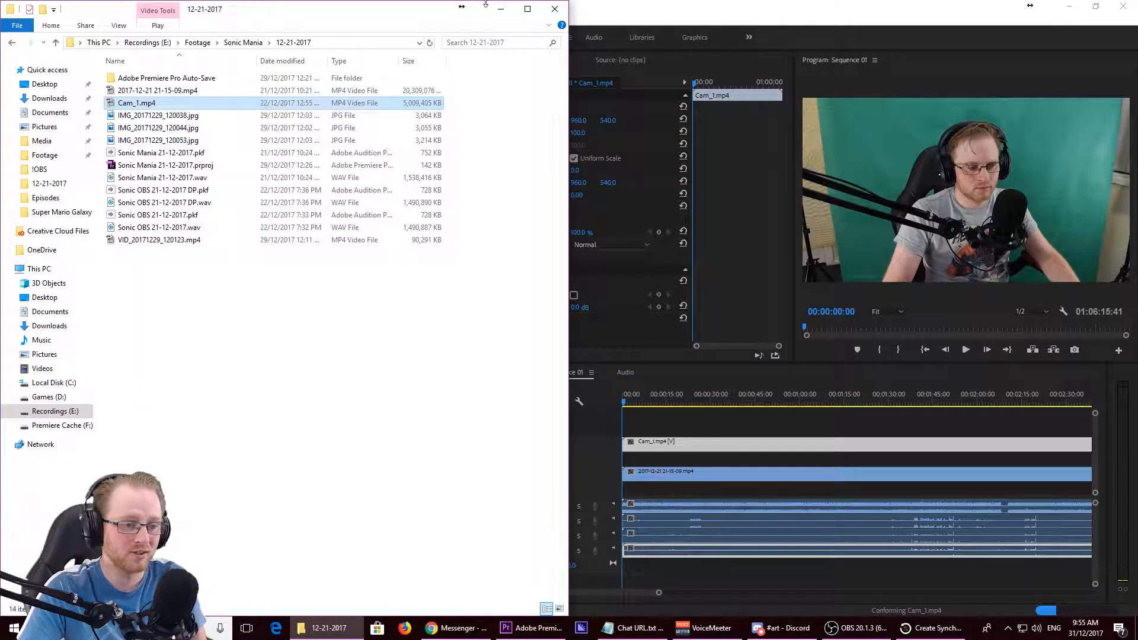
click(707, 12)
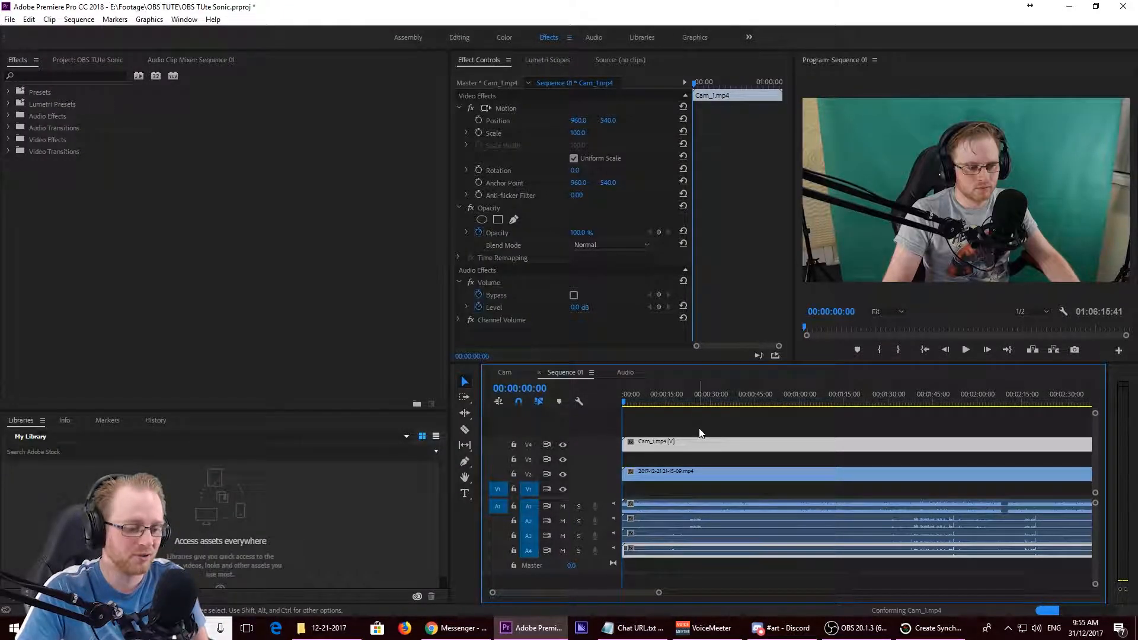
drag(668, 556, 668, 539)
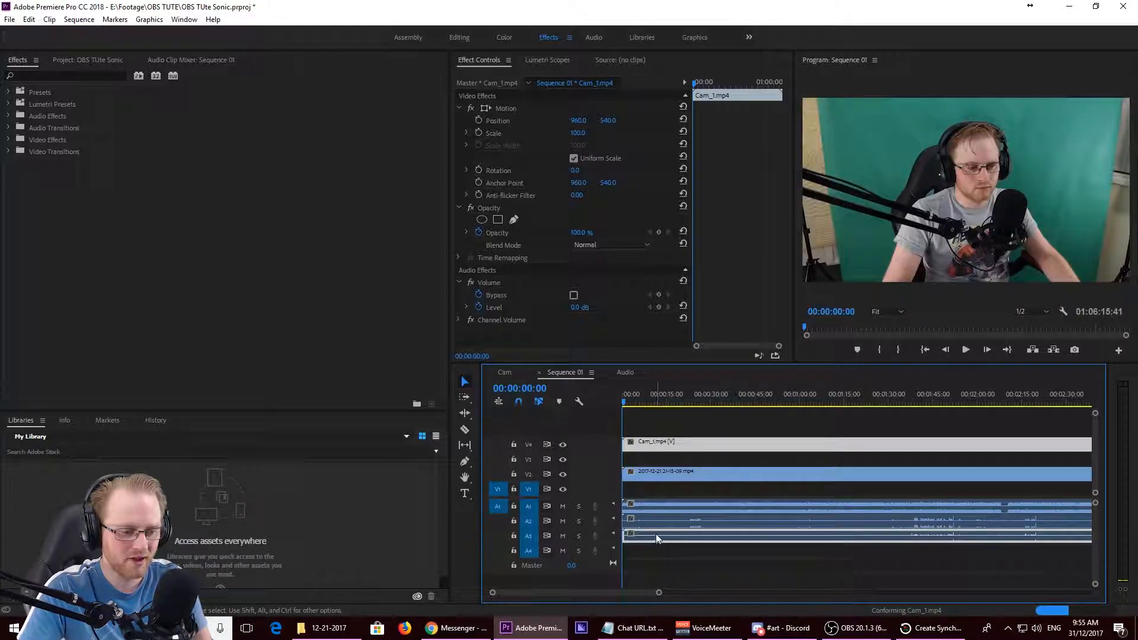
drag(656, 449, 656, 455)
click(778, 566)
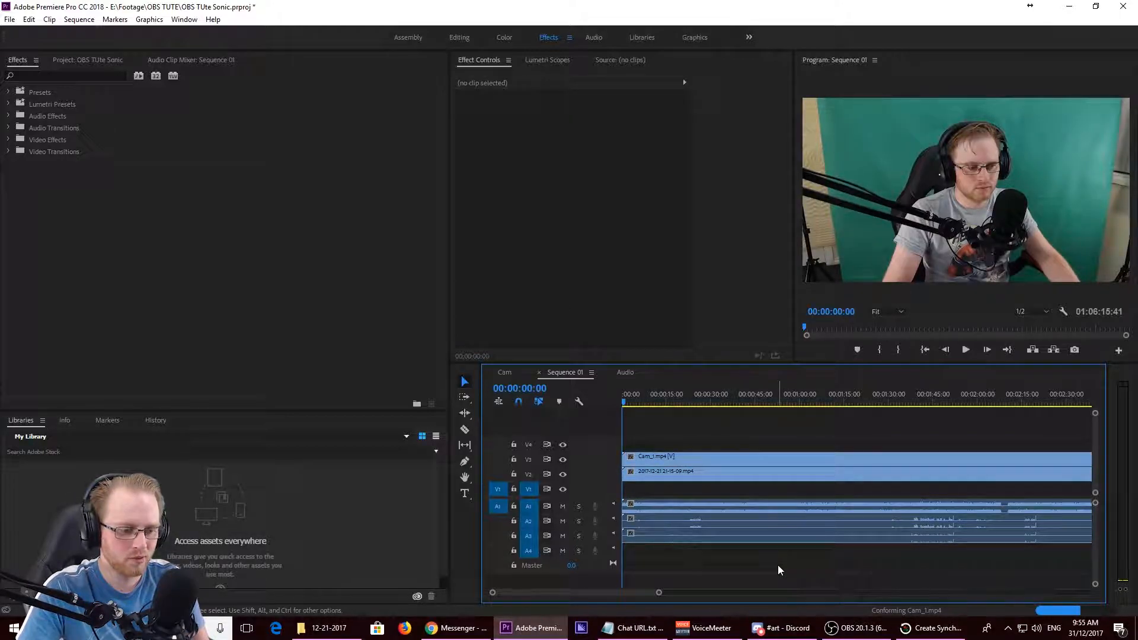
- Delete the audio clip on track A2 and move the A1 audio clip down into its place
click(685, 524)
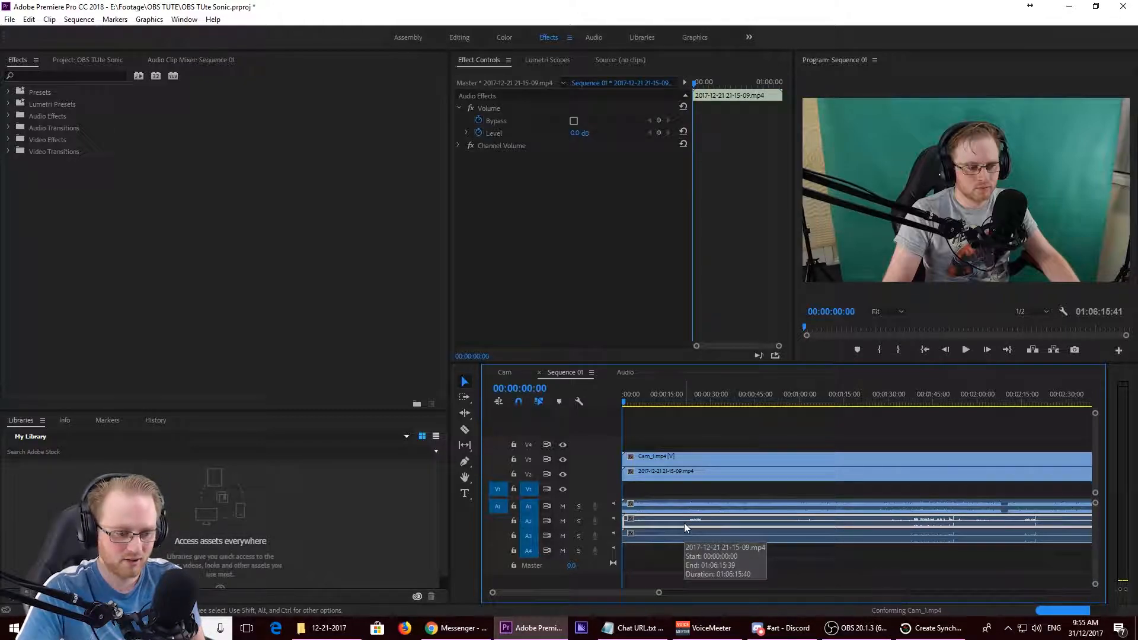
key(Delete)
drag(673, 508, 671, 521)
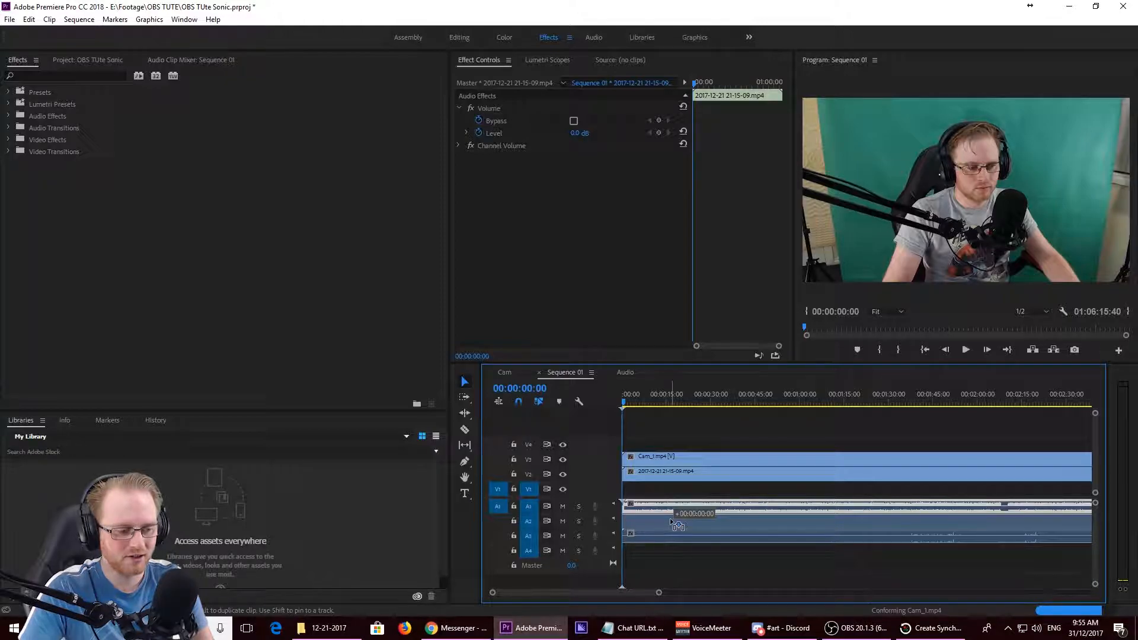
drag(671, 522, 671, 523)
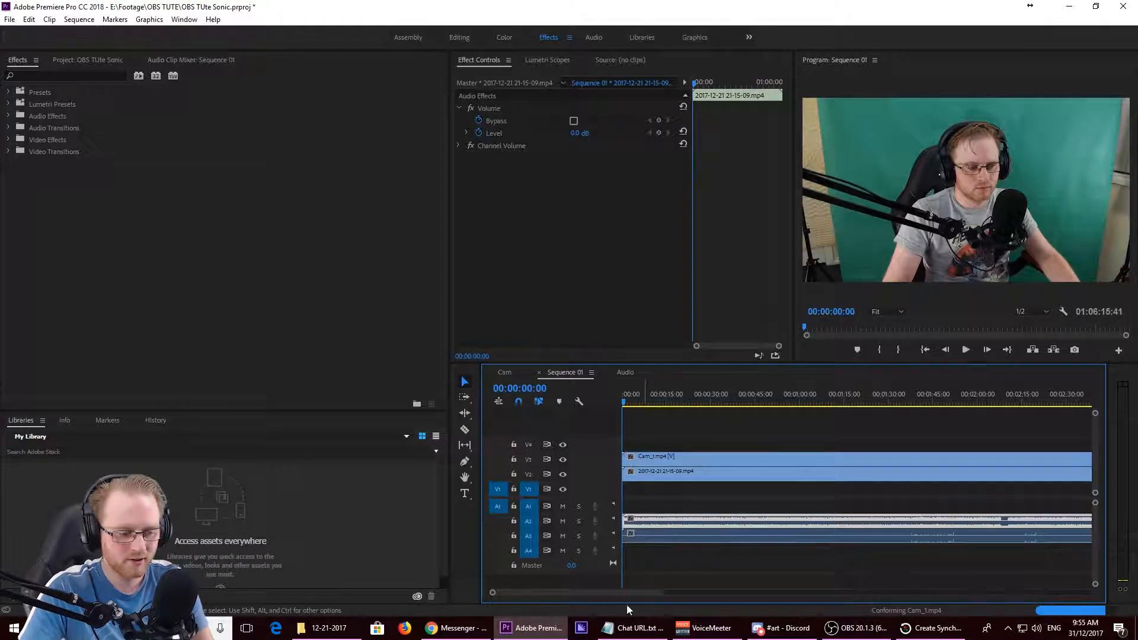
- Add Sonic OBS 21-12-2017 DP.wav from the 12-21-2017 folder to the start of track A1 in Sequence 01
click(329, 628)
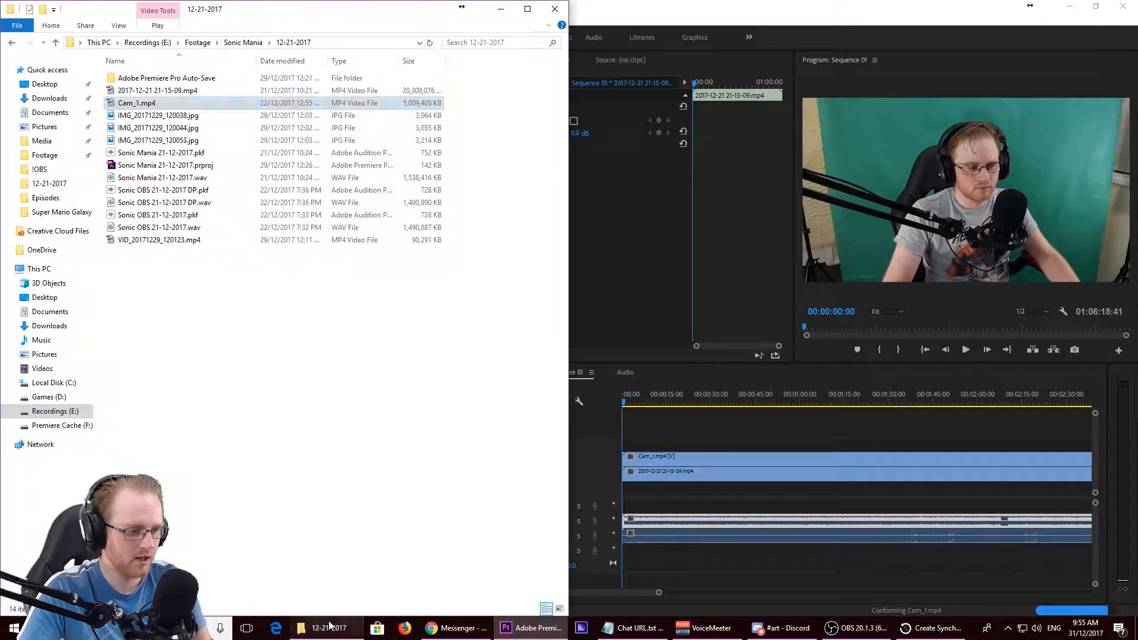
click(151, 204)
drag(1126, 426, 620, 506)
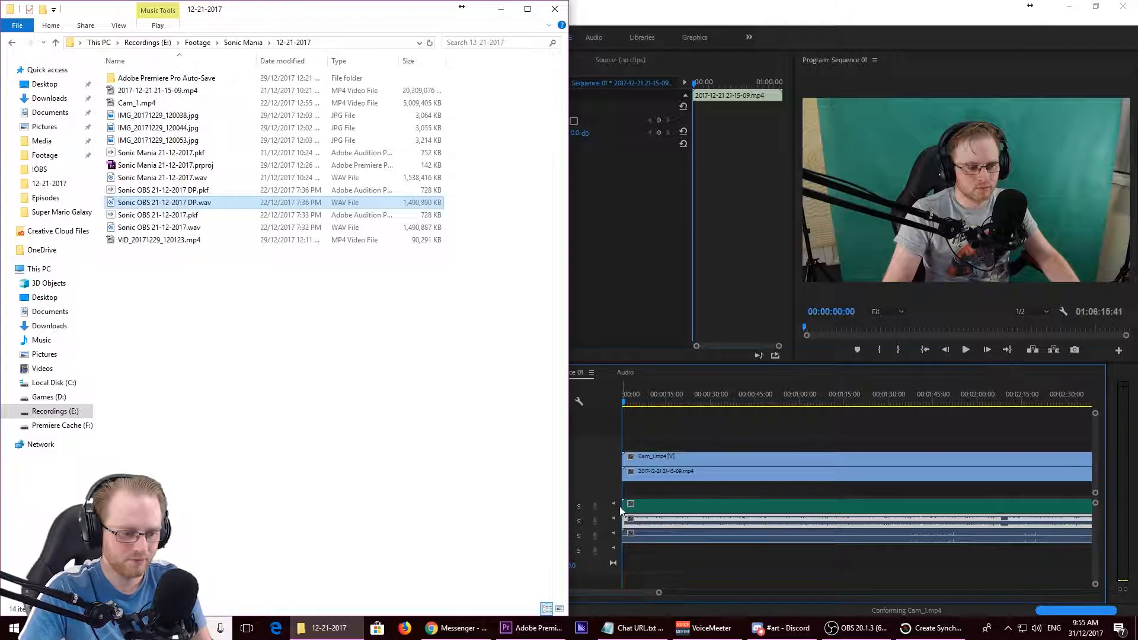
click(777, 573)
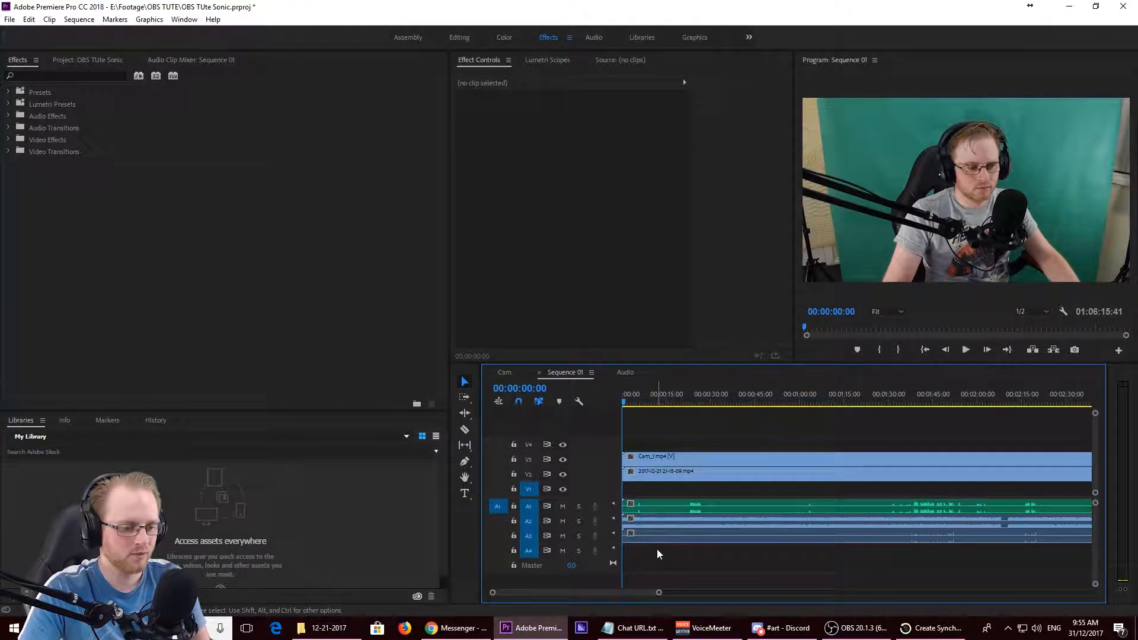
- Add Polka Baby Pinka doo!.png from the Media > Borders folder to the start of track V1 in Sequence 01
click(329, 628)
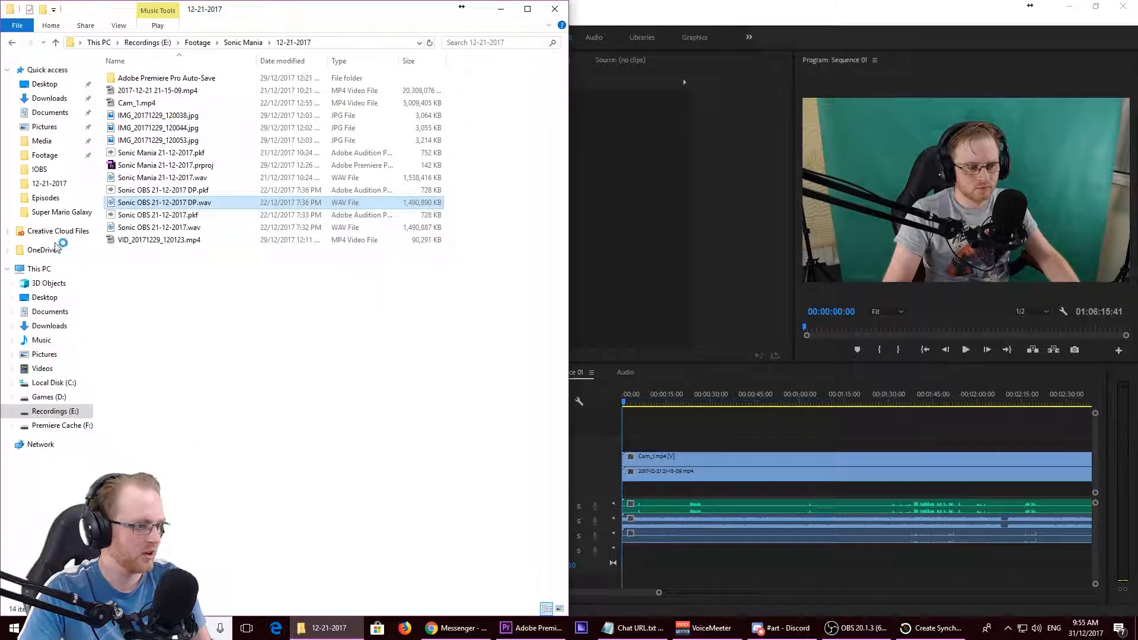
click(42, 141)
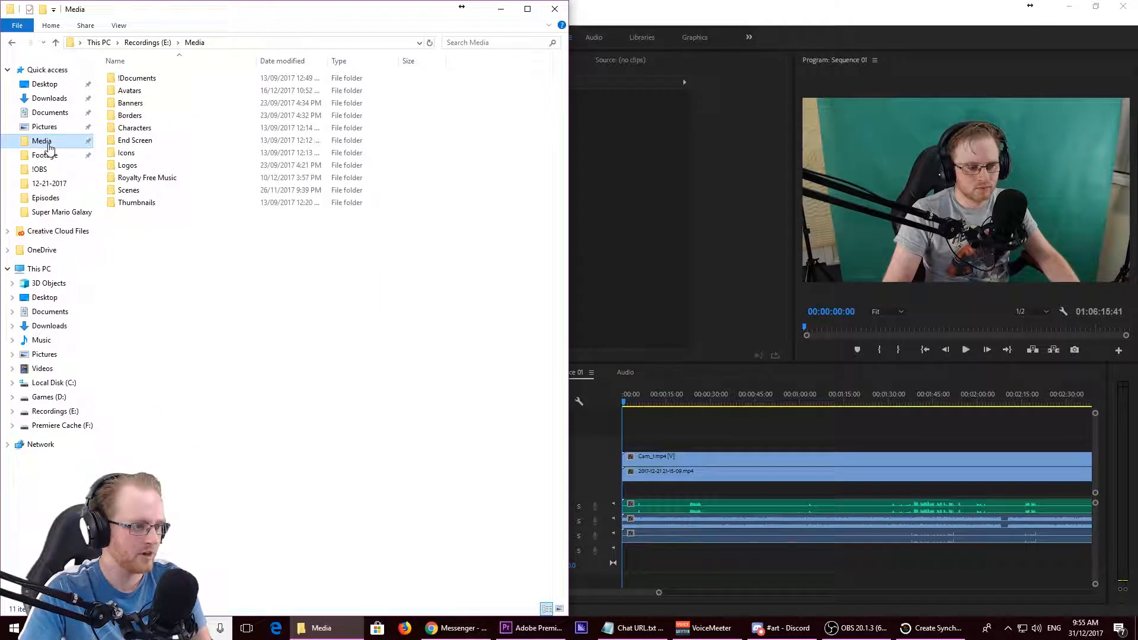
double_click(123, 115)
drag(278, 114, 629, 489)
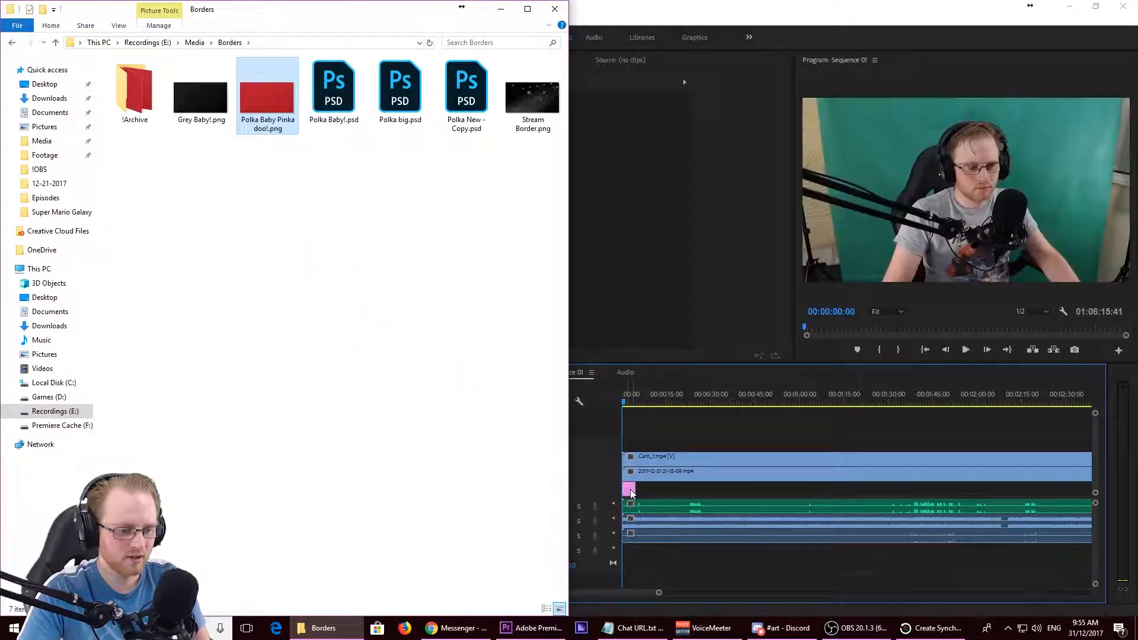
click(501, 9)
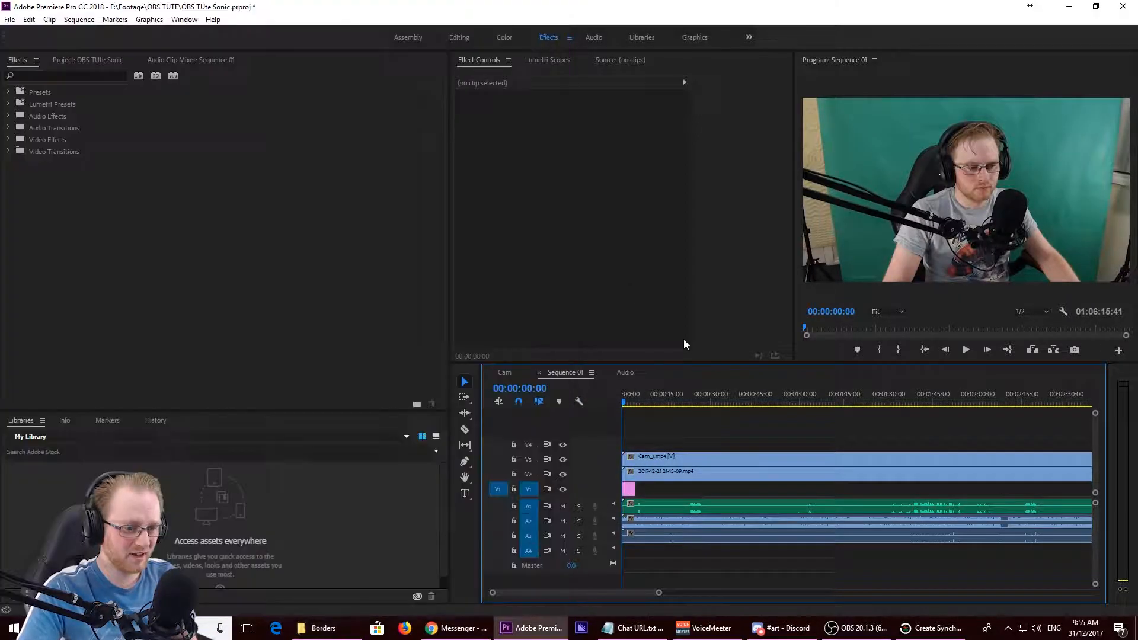
- Extend the Polka Baby Pinka doo!.png clip on V1 to the end of the other clips in the sequence
drag(639, 486, 911, 487)
key(minus)
key(minus)
key(minus)
key(minus)
key(minus)
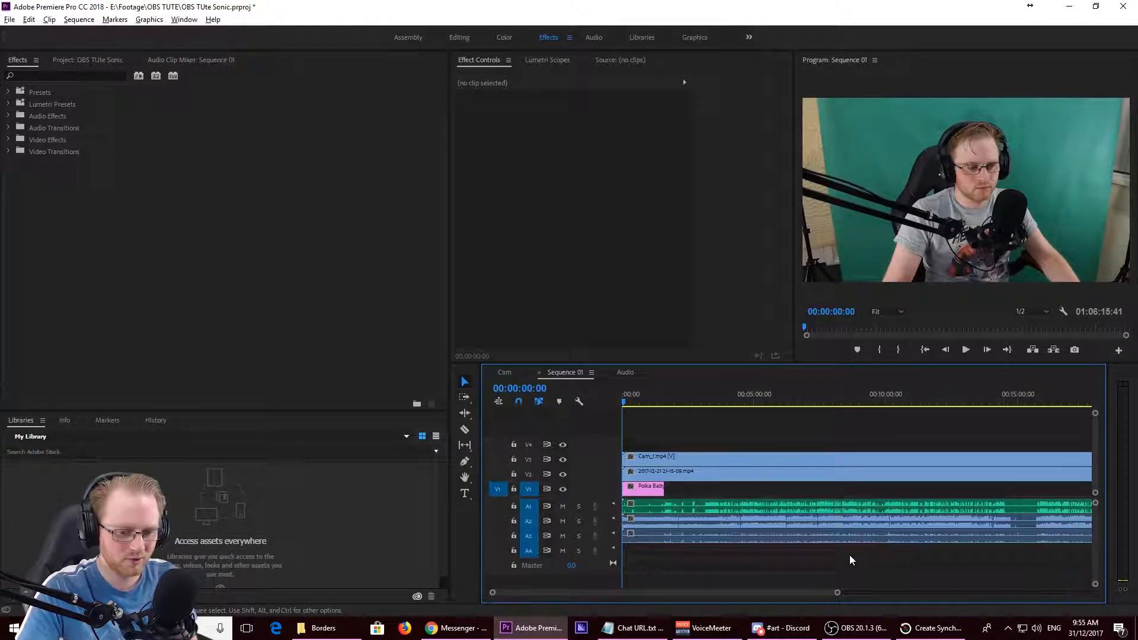
key(minus)
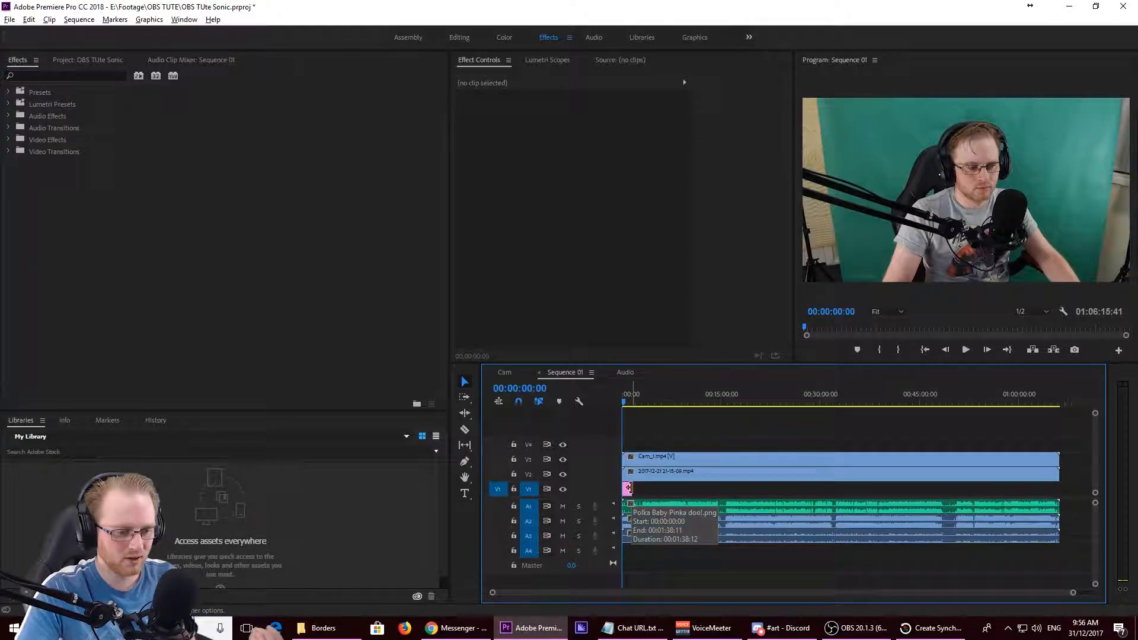
drag(629, 488, 1055, 488)
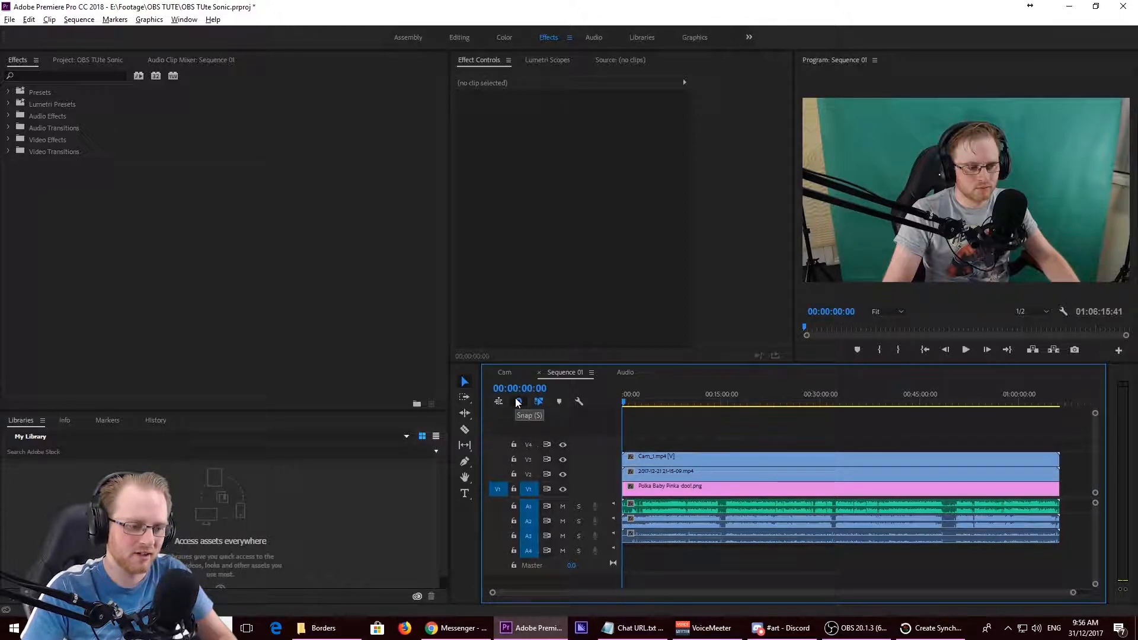
key(ctrl+a)
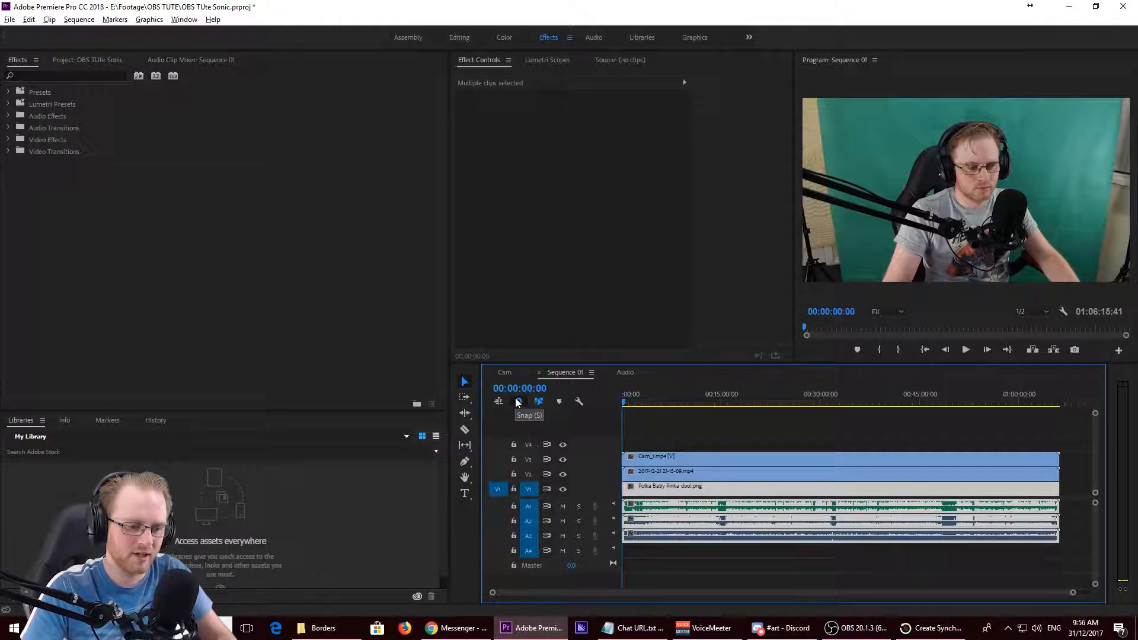
click(712, 564)
key(s)
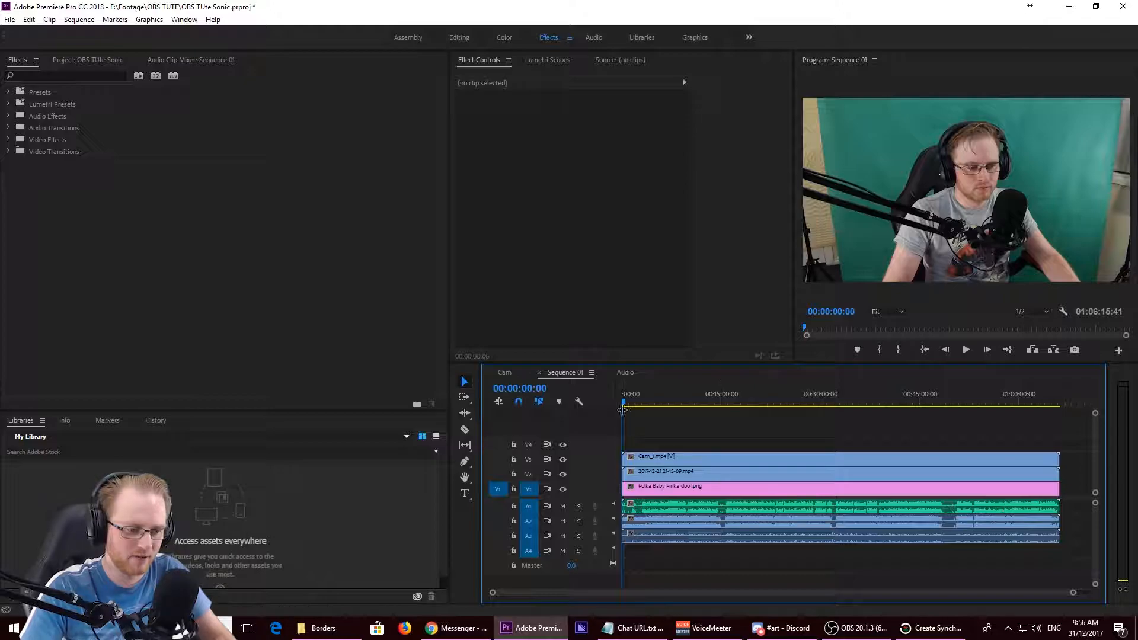
click(636, 404)
drag(636, 404, 593, 397)
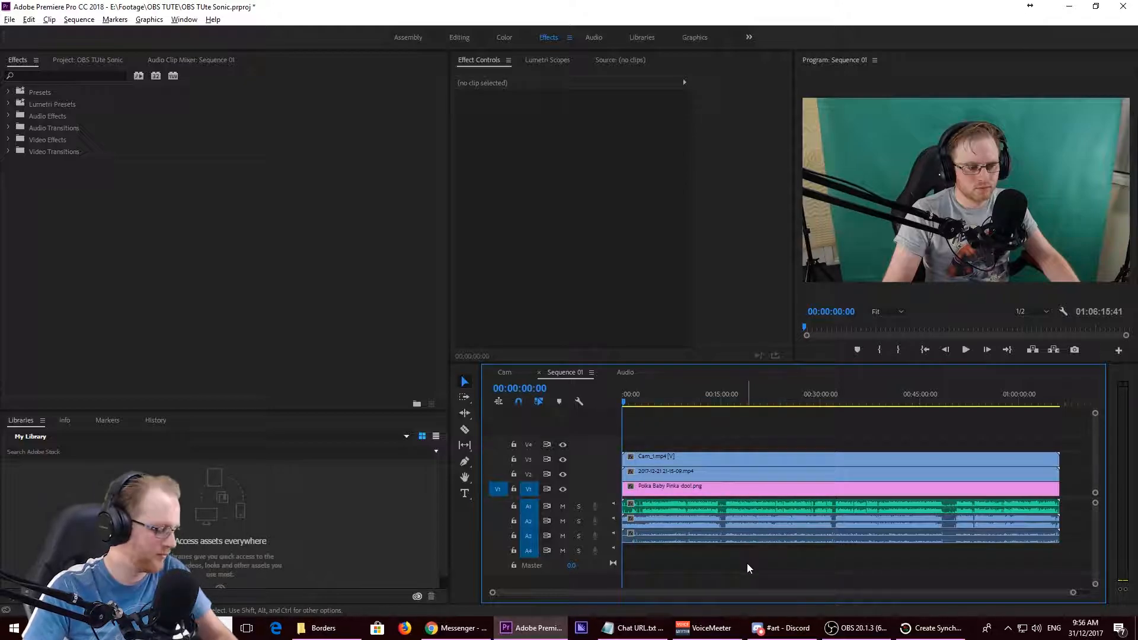
scroll(748, 566, up, 4)
scroll(747, 568, up, 3)
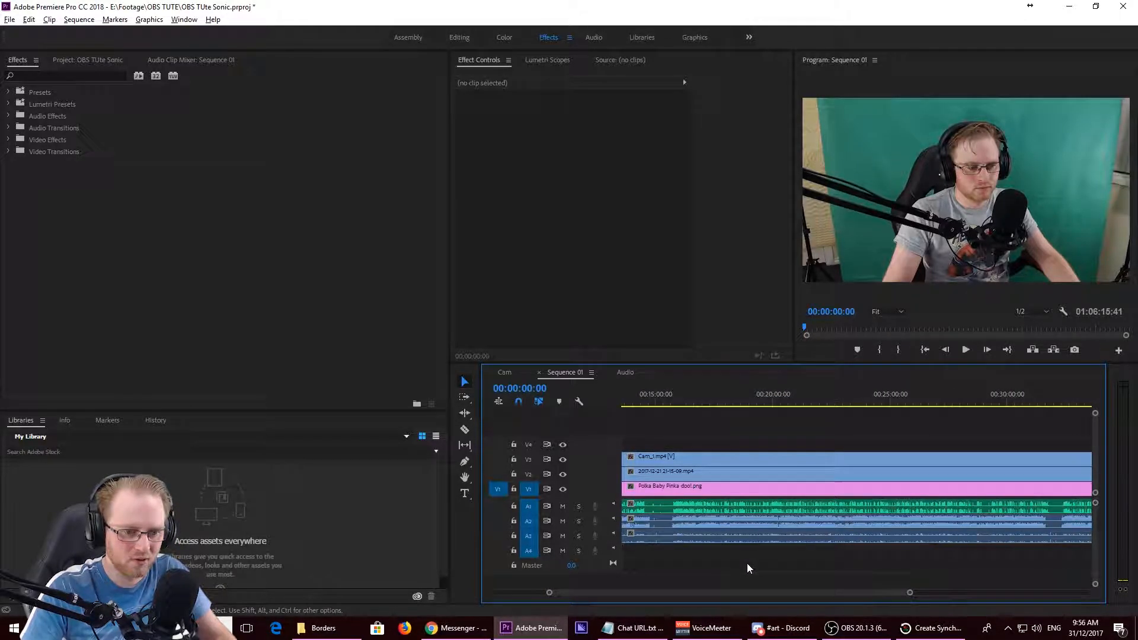
drag(735, 593, 627, 596)
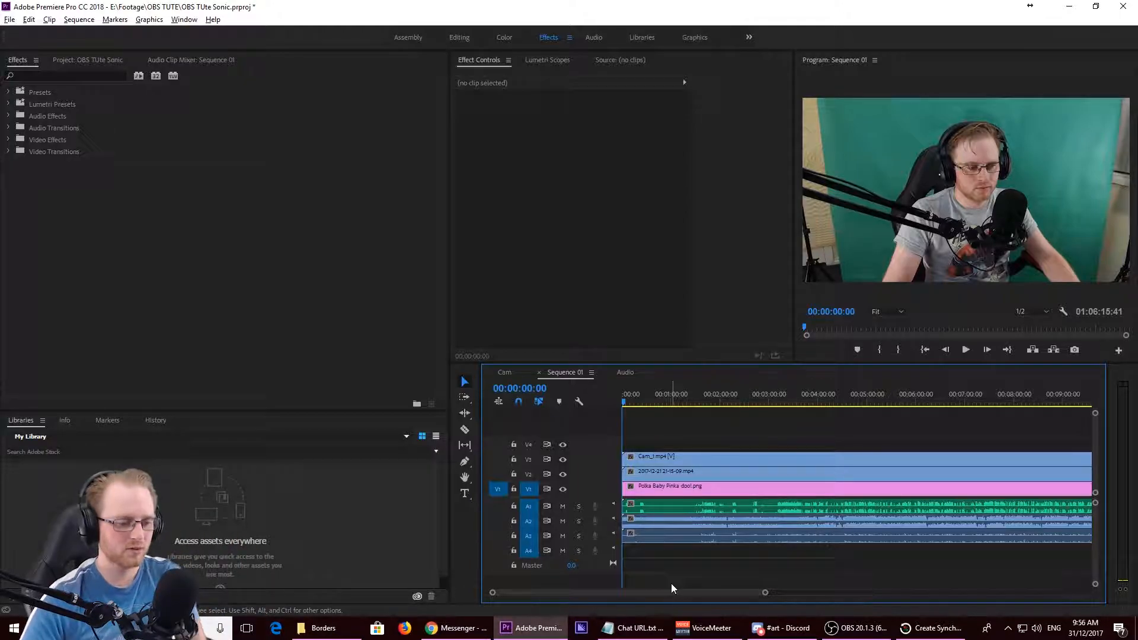
click(564, 460)
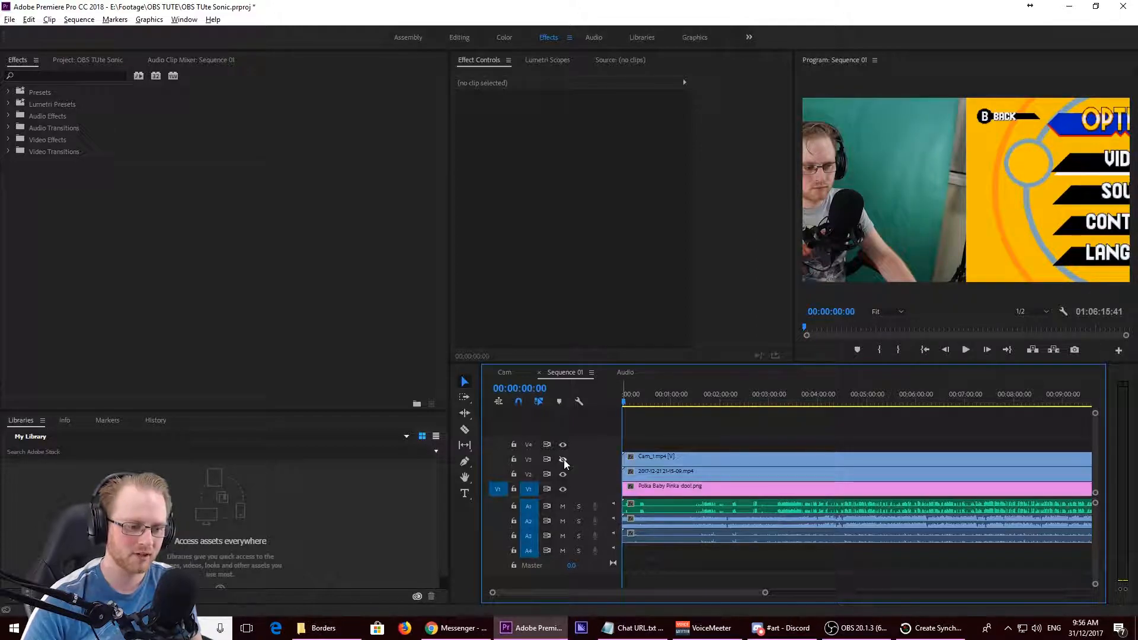
click(715, 471)
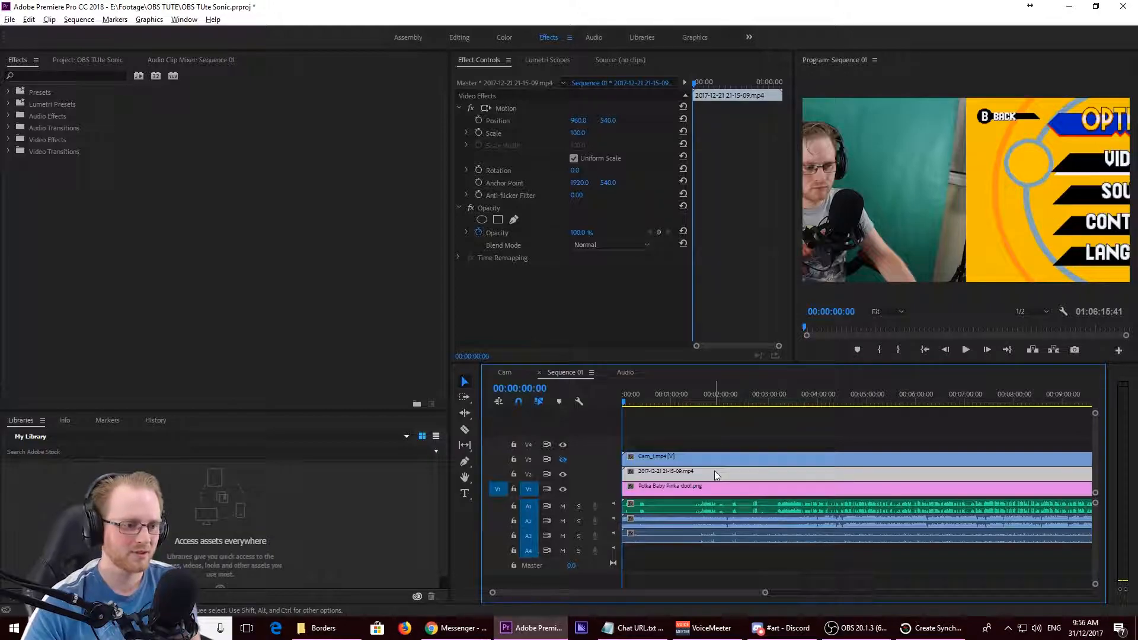
click(577, 184)
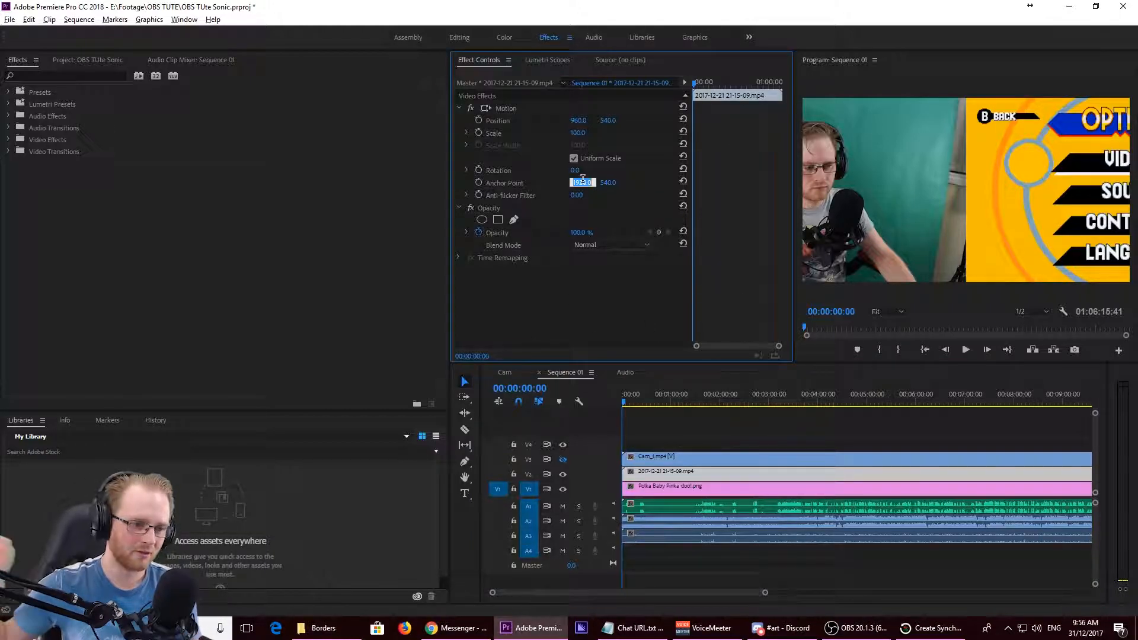
text(2880)
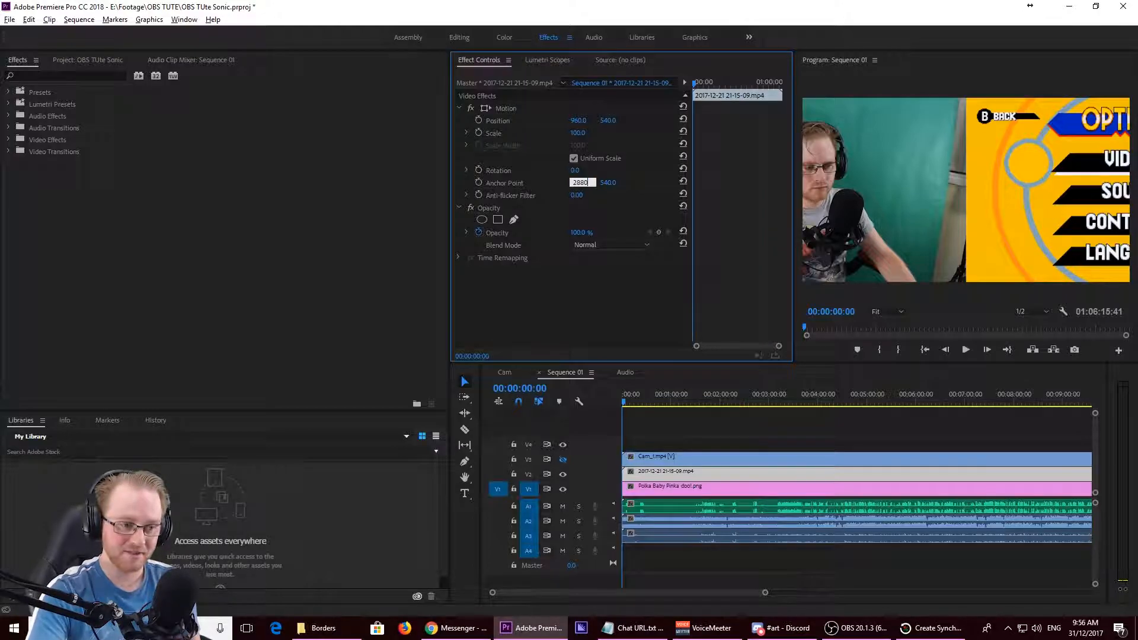
key(Return)
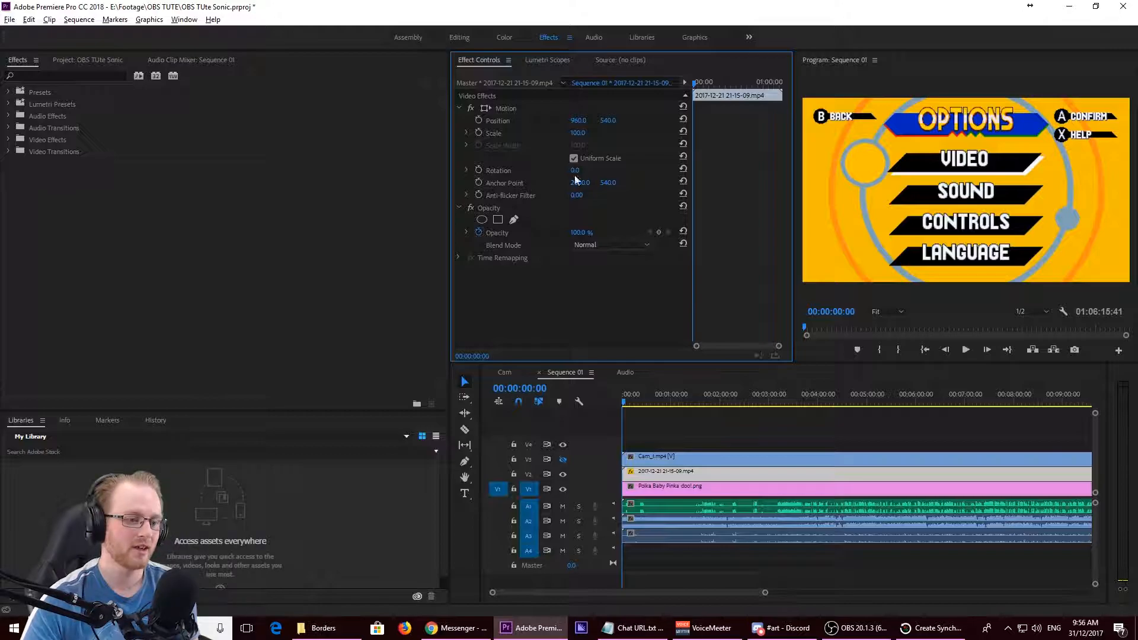
click(102, 77)
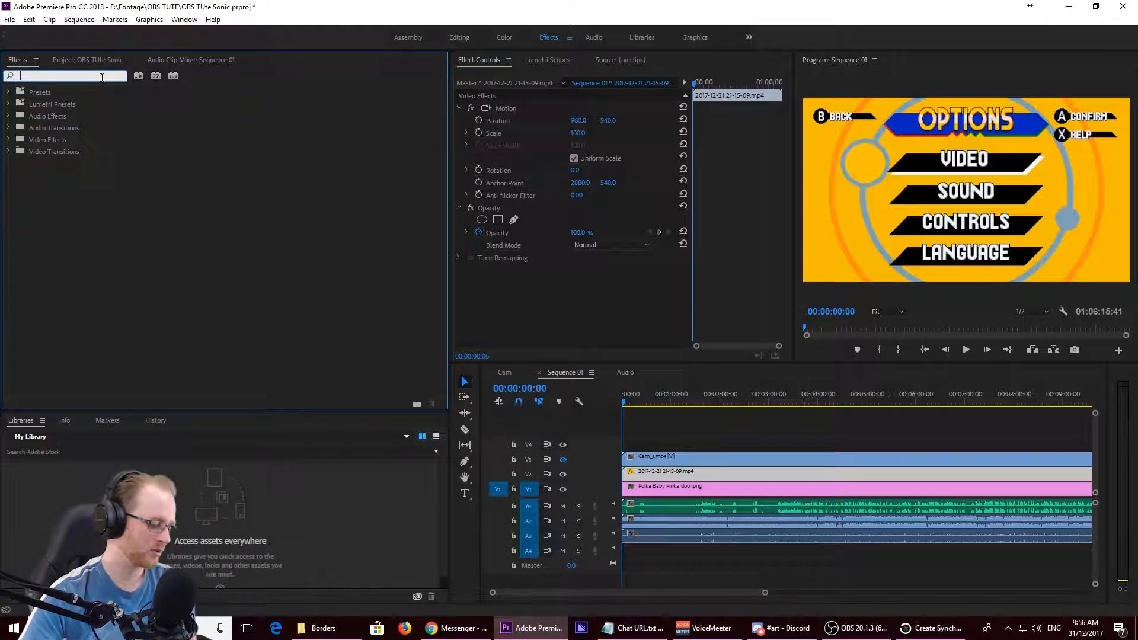
text(cr)
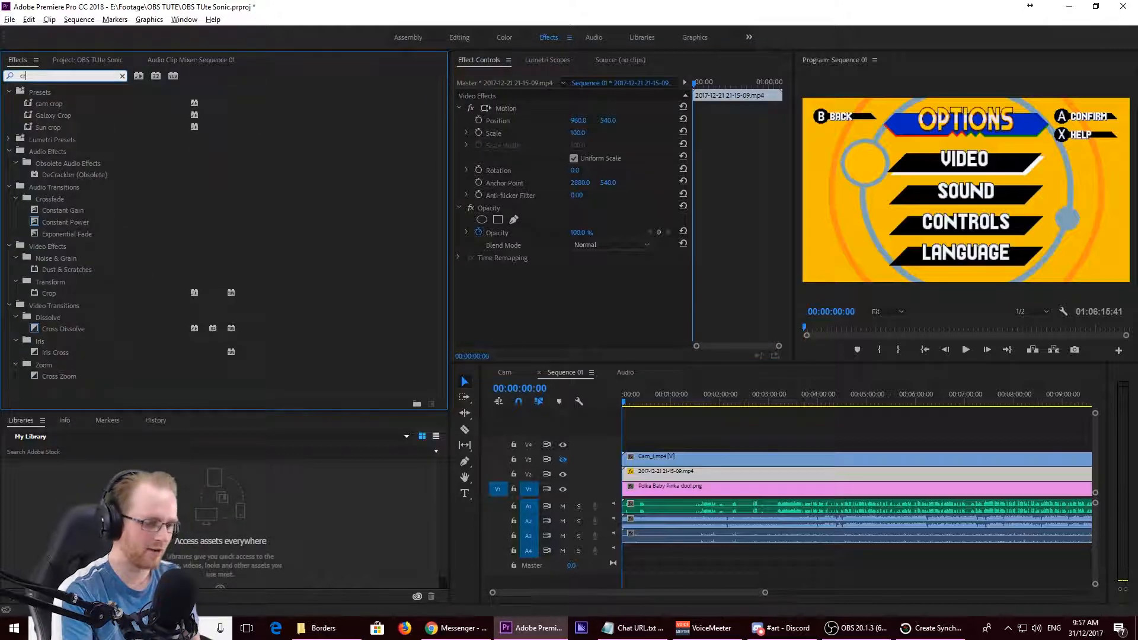
key(BackSpace)
key(BackSpace)
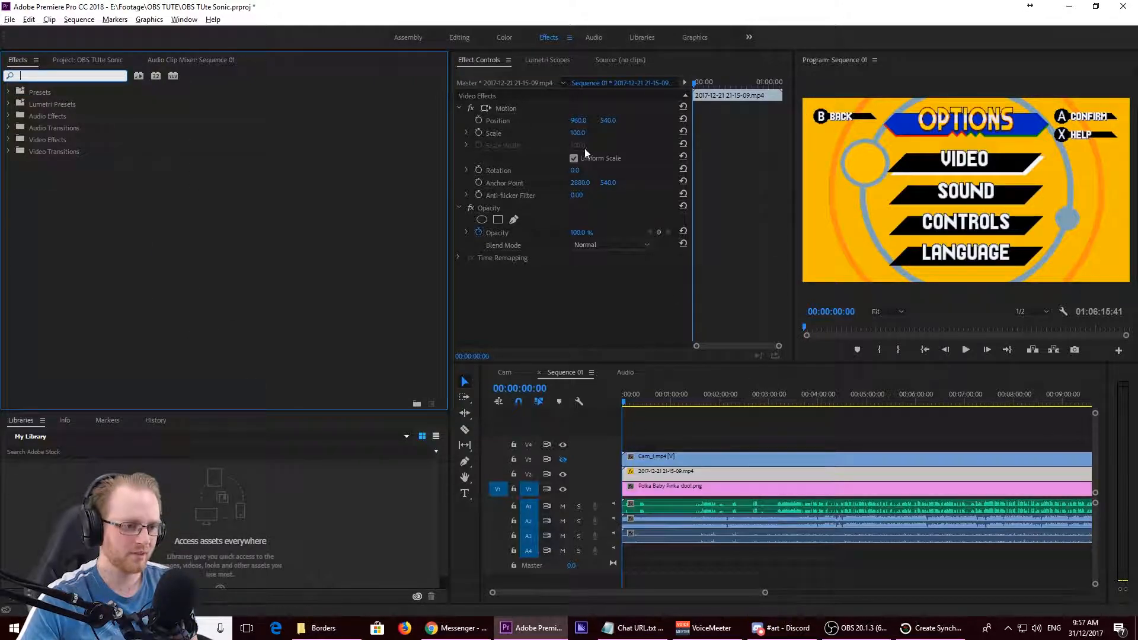
click(584, 132)
text(97)
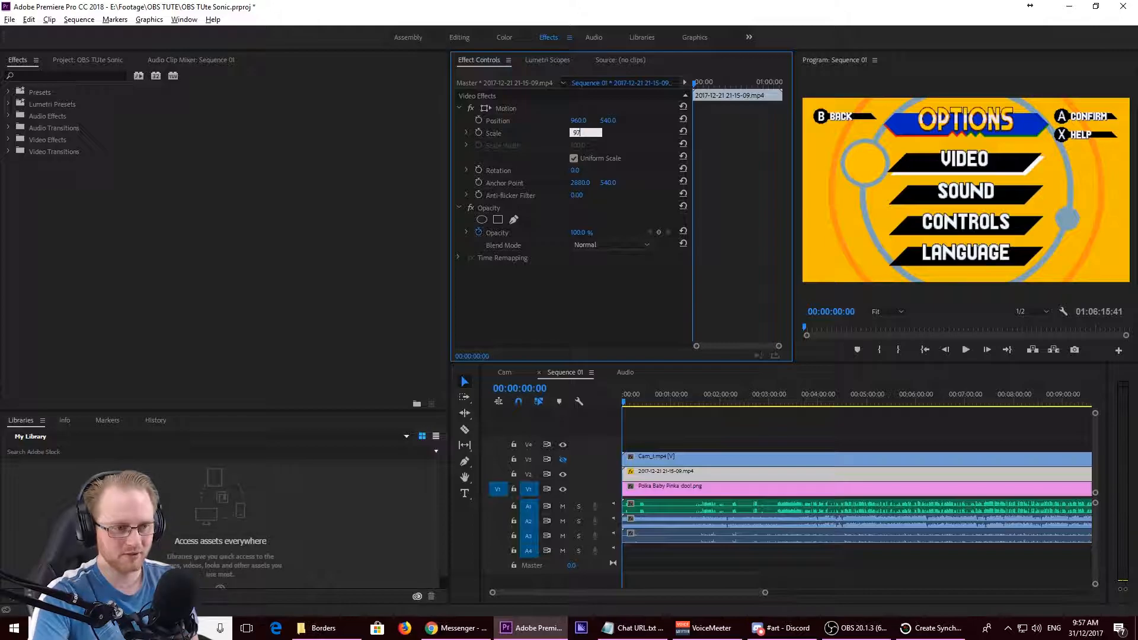
key(Return)
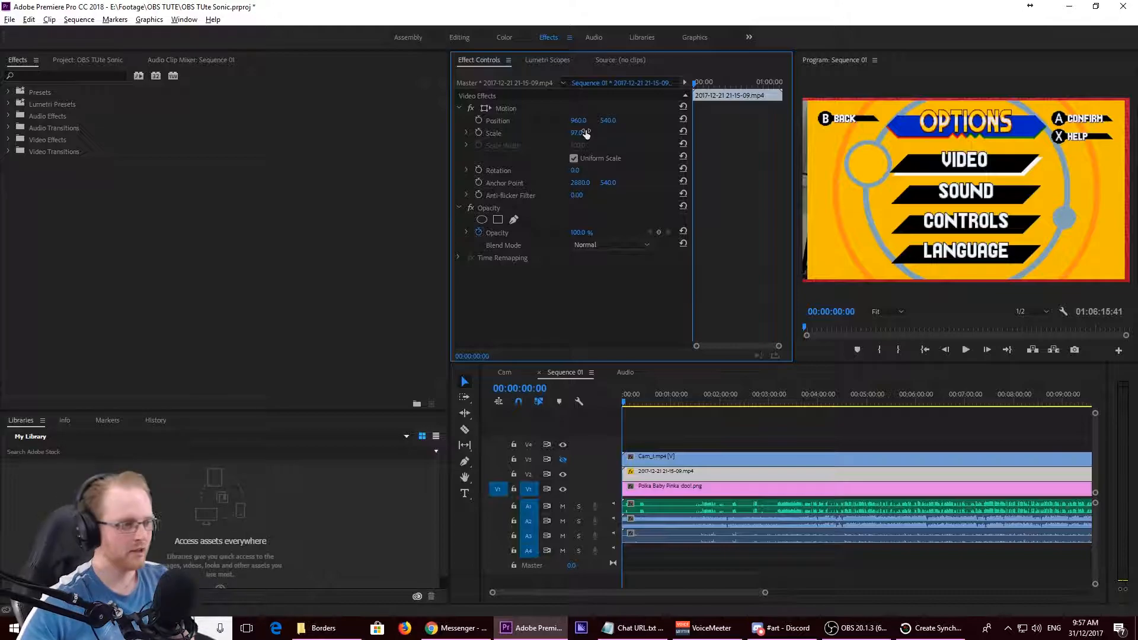
click(103, 72)
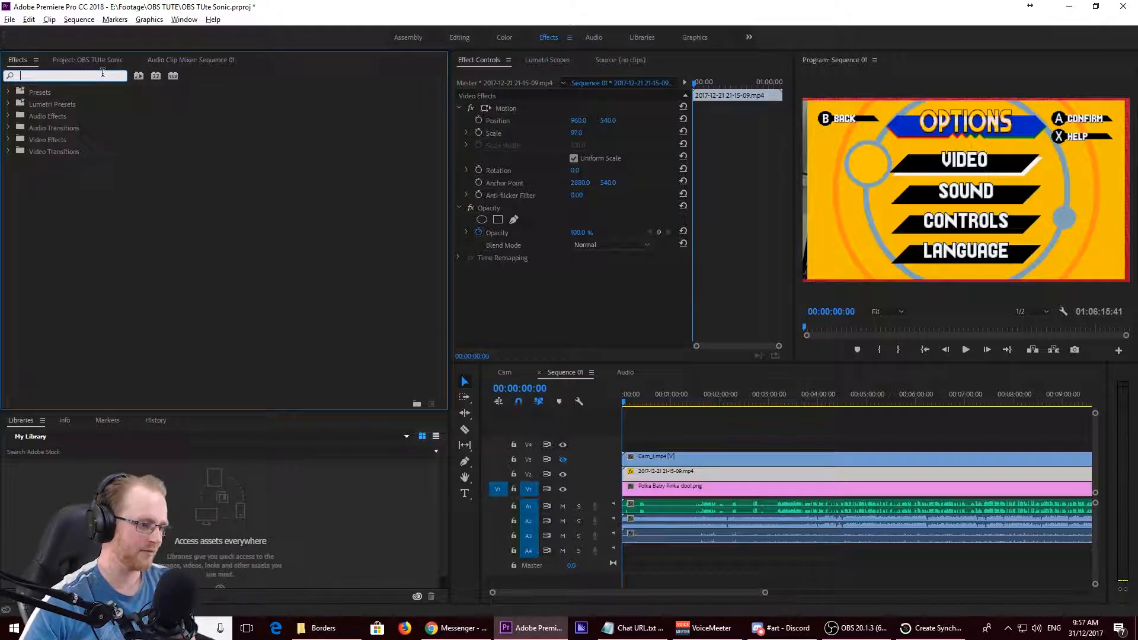
text(crop)
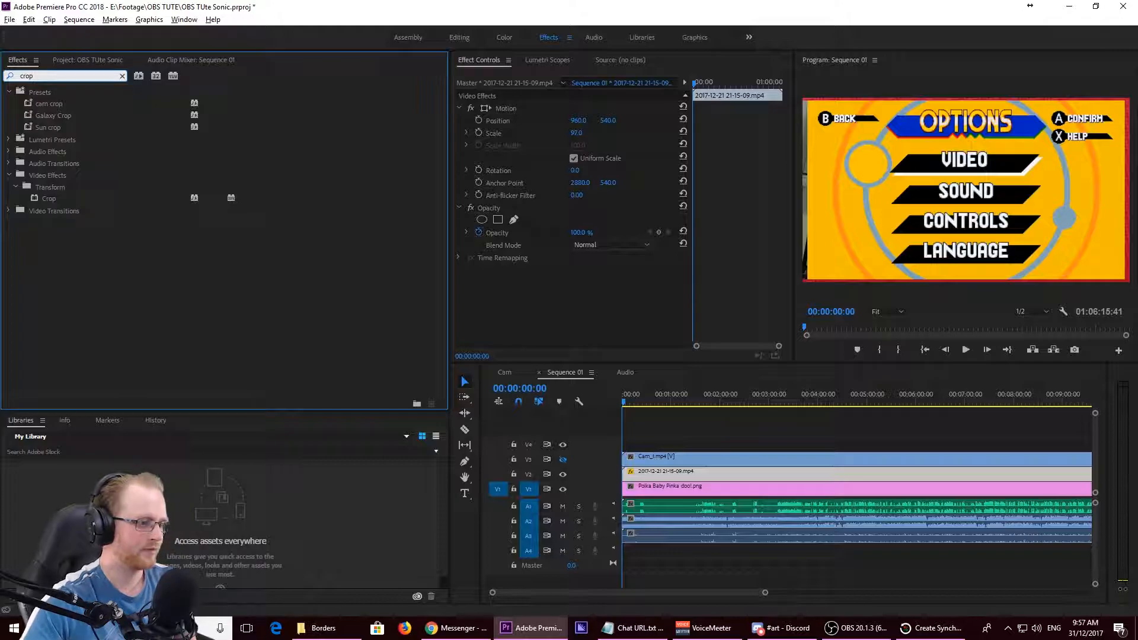
drag(44, 194, 520, 286)
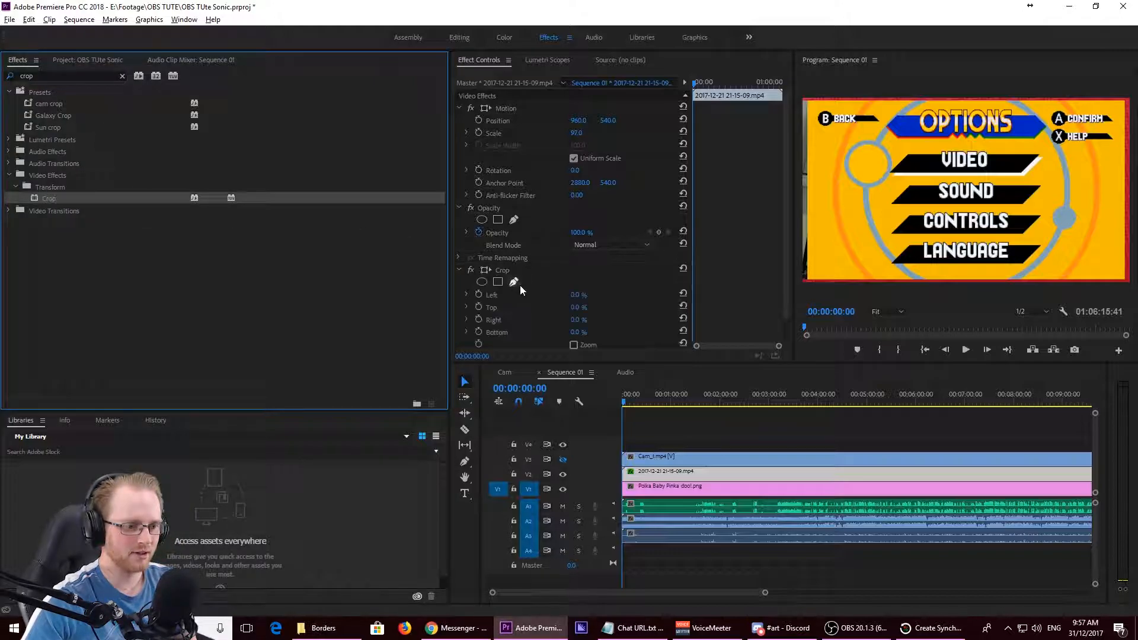
click(584, 294)
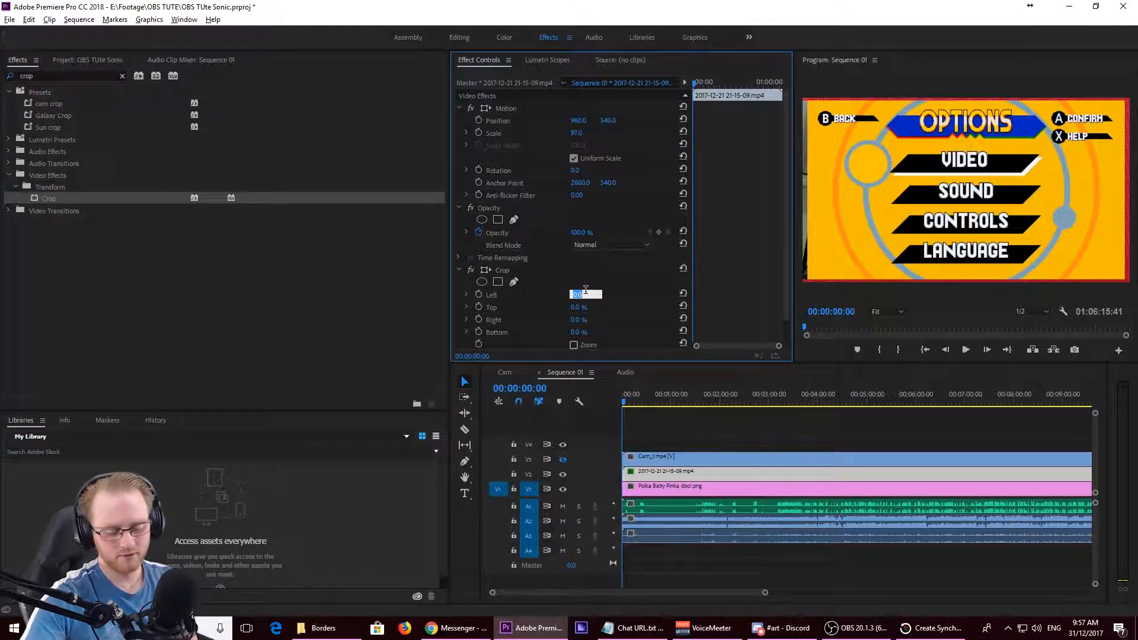
text(50)
key(Return)
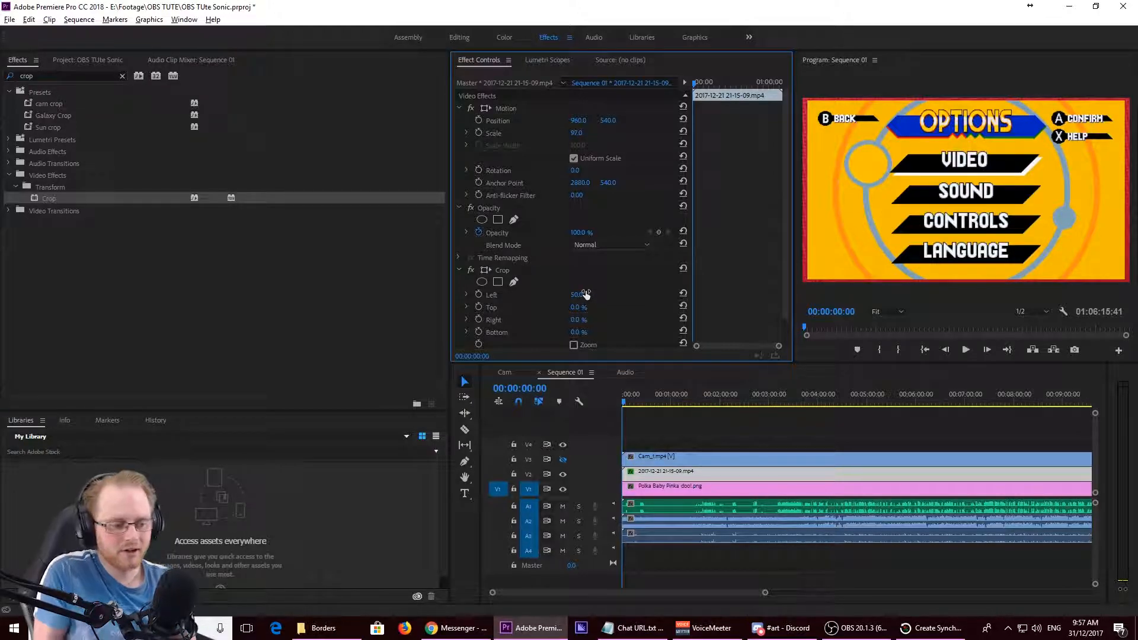
- Show track V3 again and apply the Ultra Key effect to the Cam_1.mp4 clip
click(565, 459)
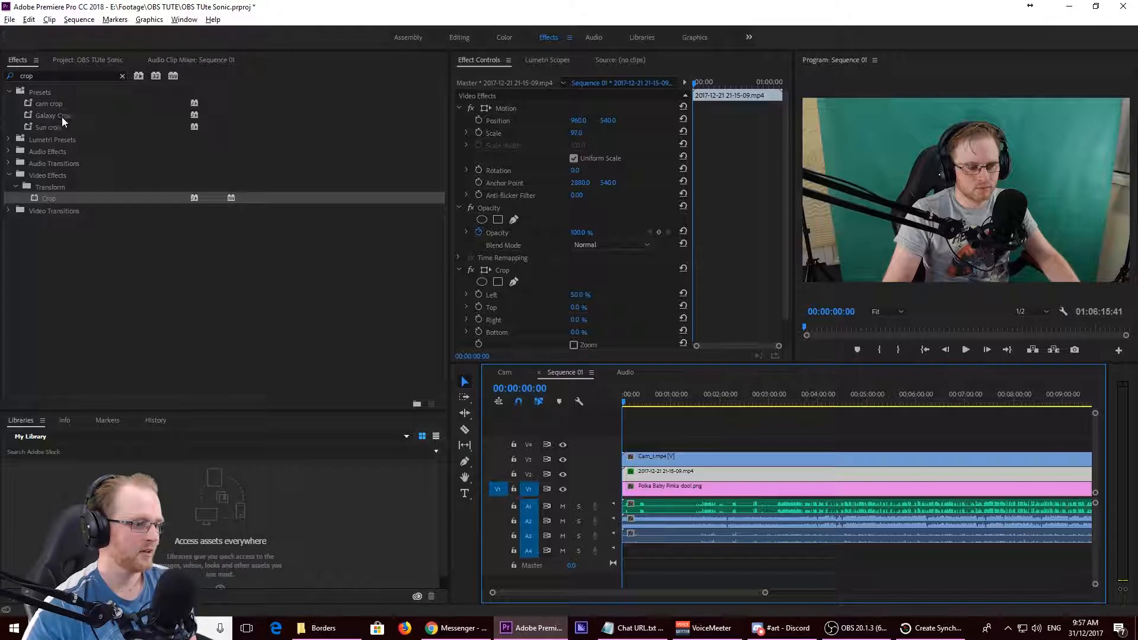
click(59, 73)
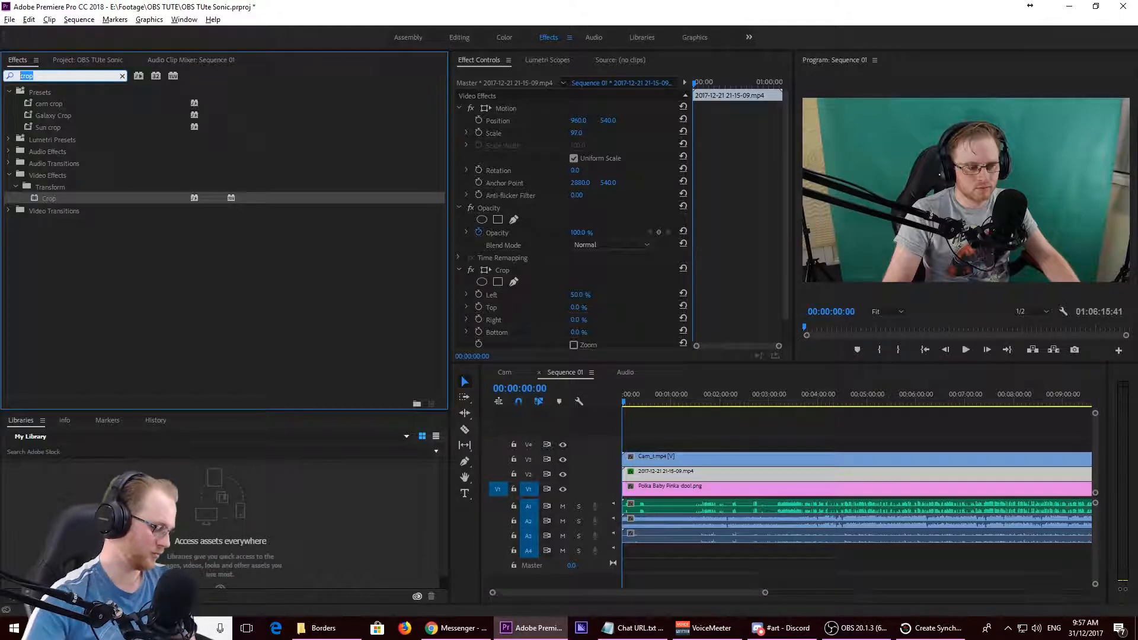
text(ult)
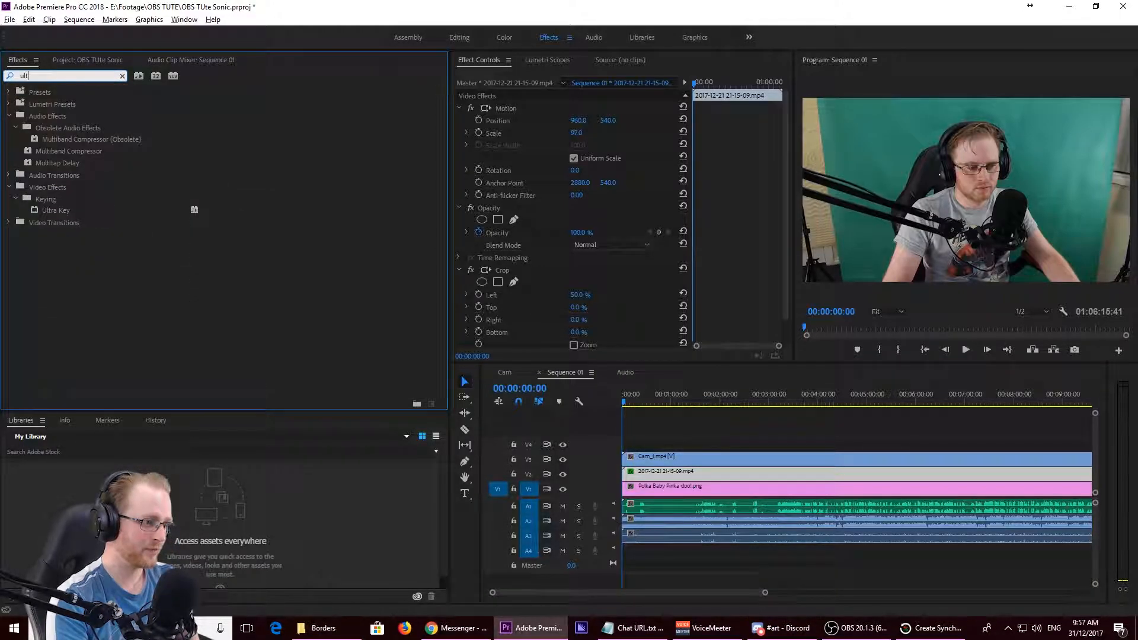
click(63, 208)
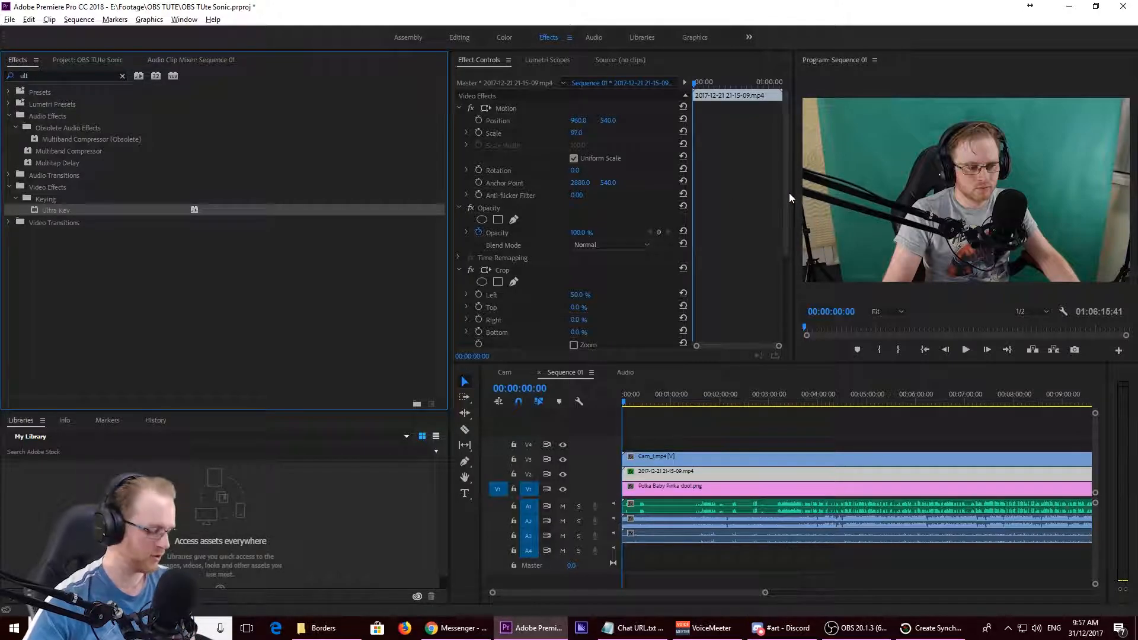
click(655, 458)
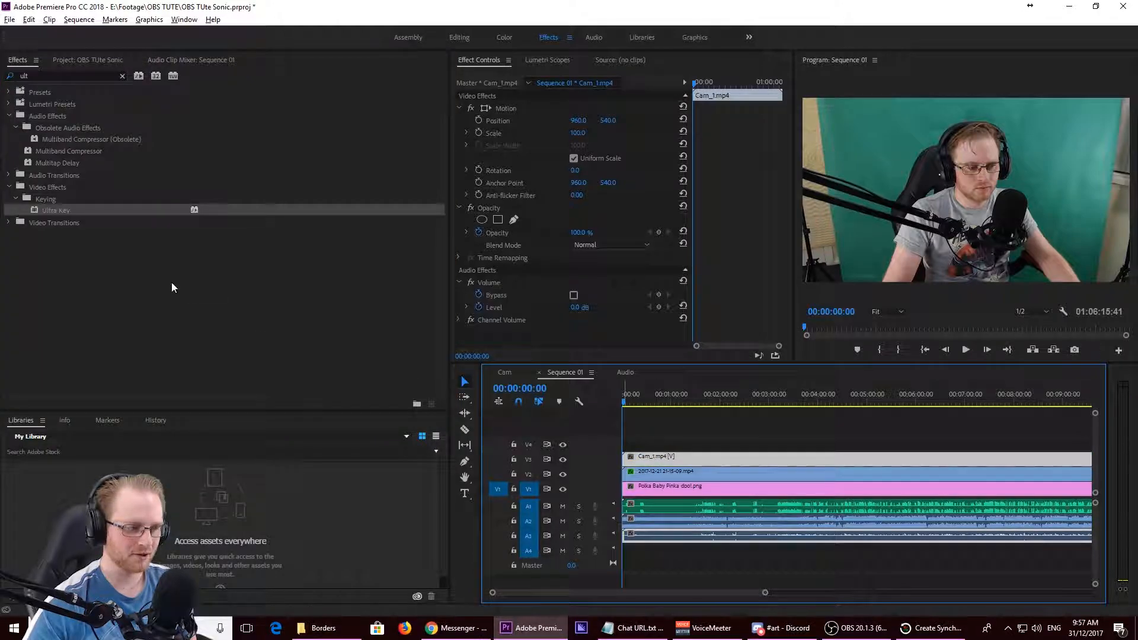
drag(81, 208, 522, 314)
- Sample the green screen backdrop in the program preview as the Ultra Key's key color
drag(787, 208, 785, 275)
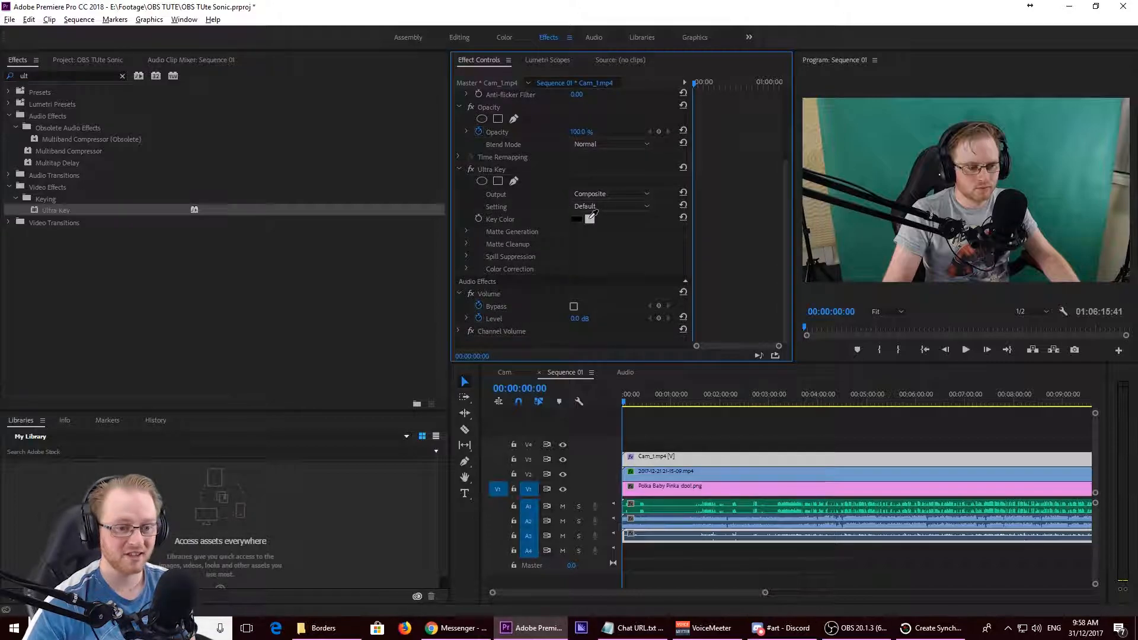
drag(591, 216, 881, 228)
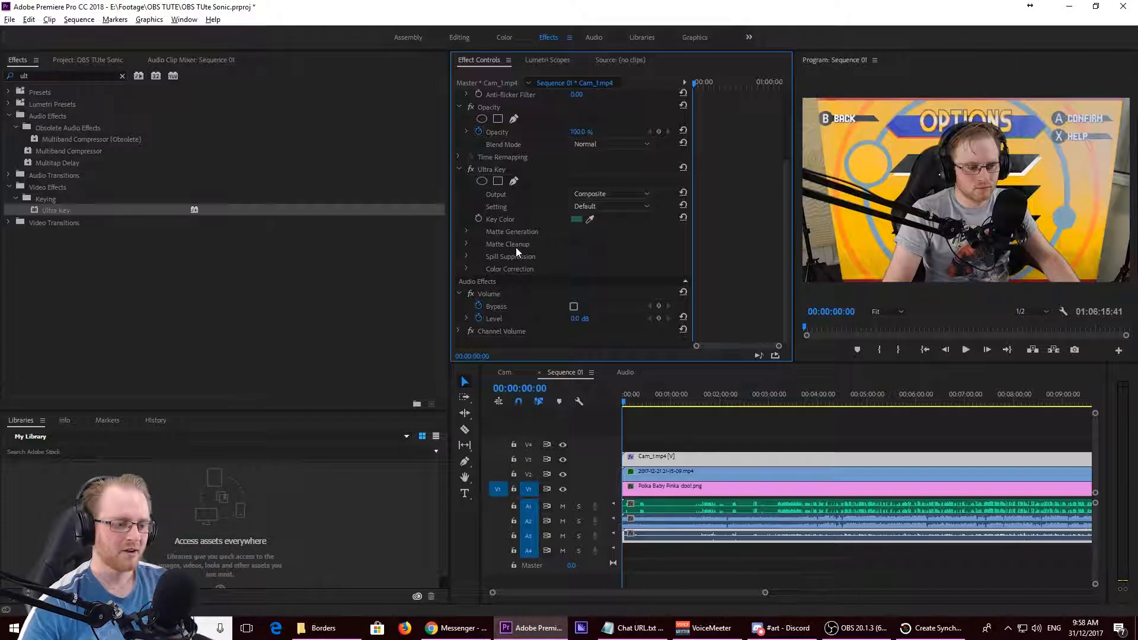
- Remove the Ultra Key effect from the Cam_1.mp4 clip and apply the Chroma Green preset in its place
click(466, 231)
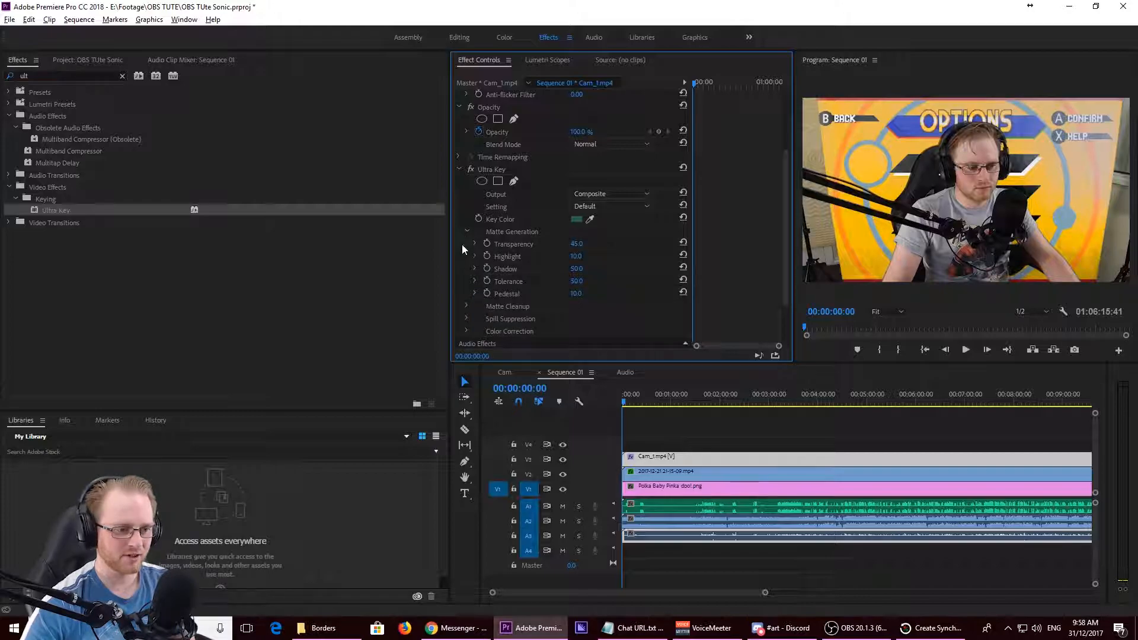
click(516, 171)
key(Delete)
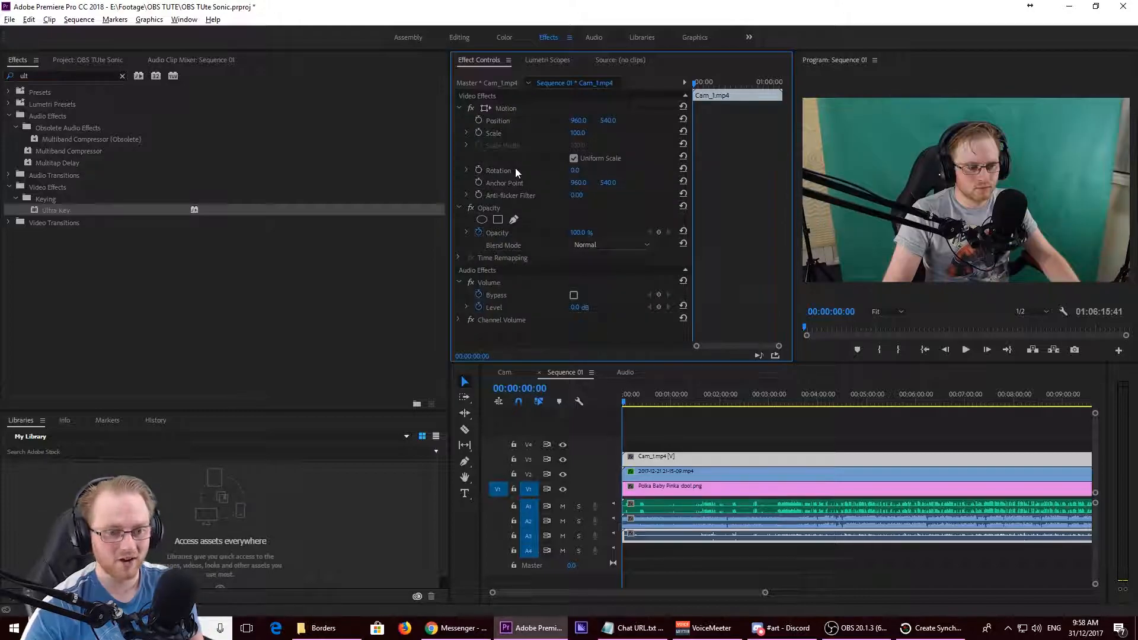
click(34, 89)
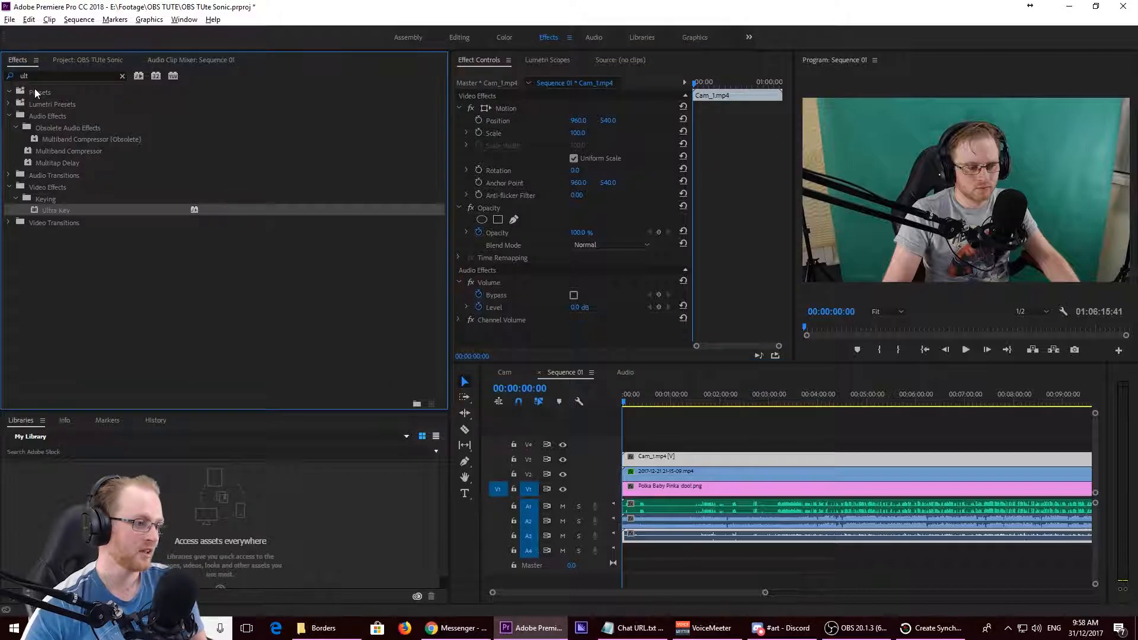
click(35, 92)
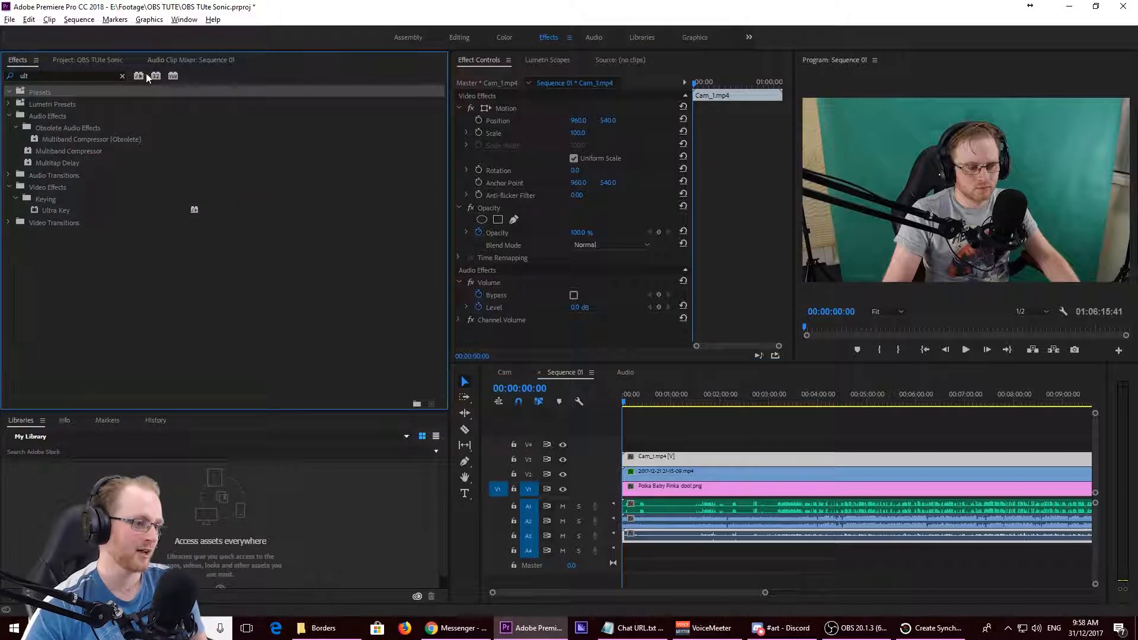
click(121, 77)
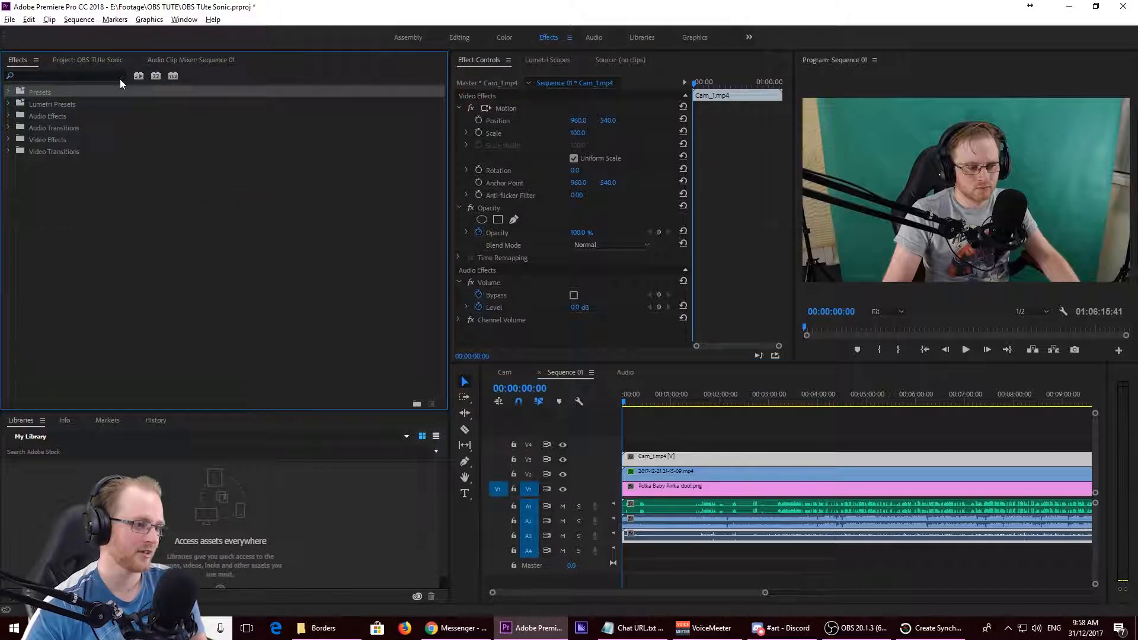
click(9, 92)
drag(55, 157, 529, 242)
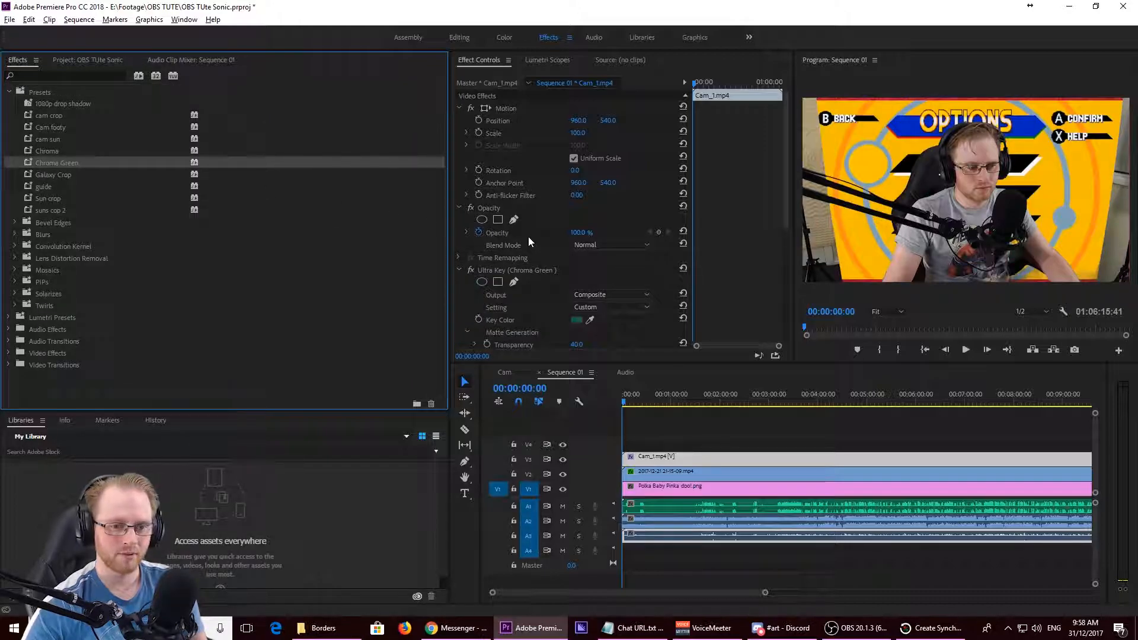
drag(784, 165, 789, 258)
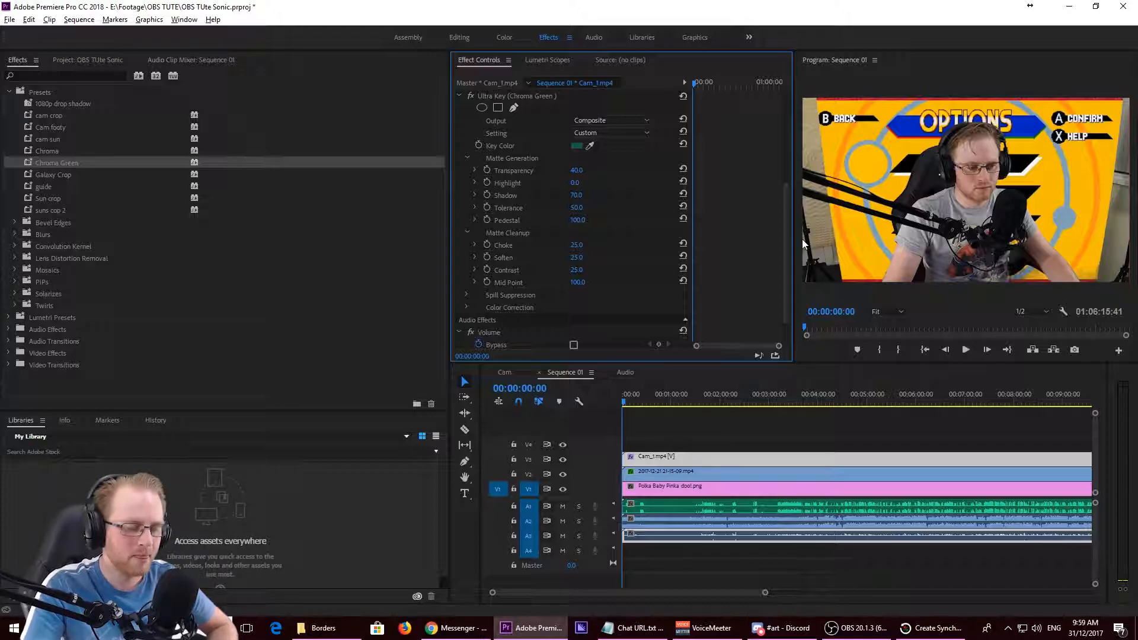
- Apply the Crop effect to the Cam_1.mp4 clip and crop 15% from the left, 12% from the right and 16% from the bottom
click(60, 77)
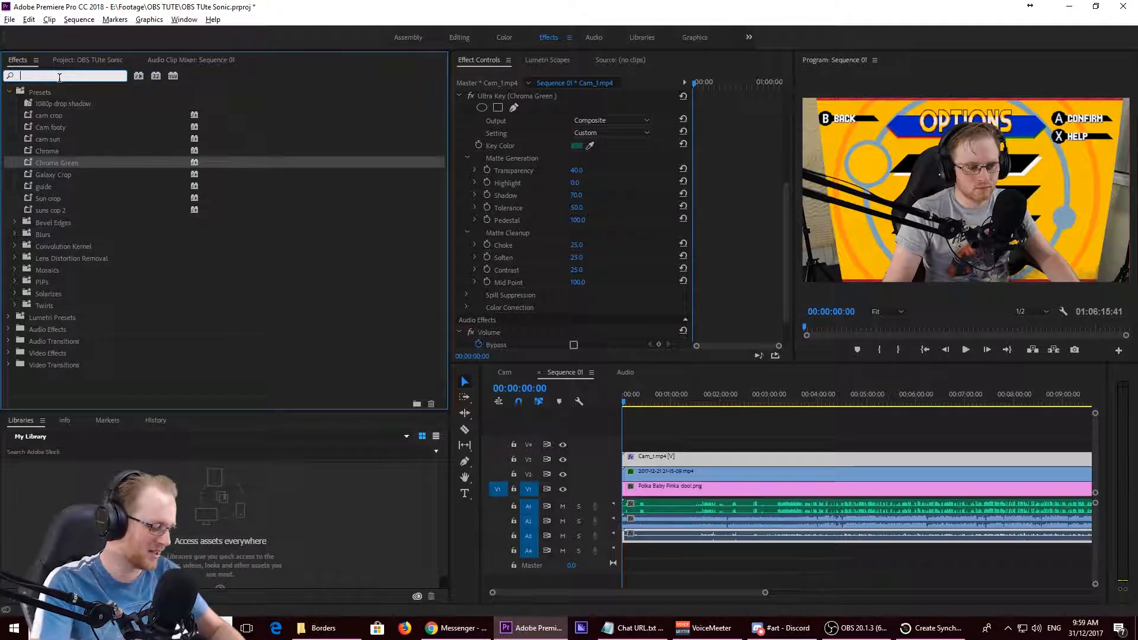
text(crop)
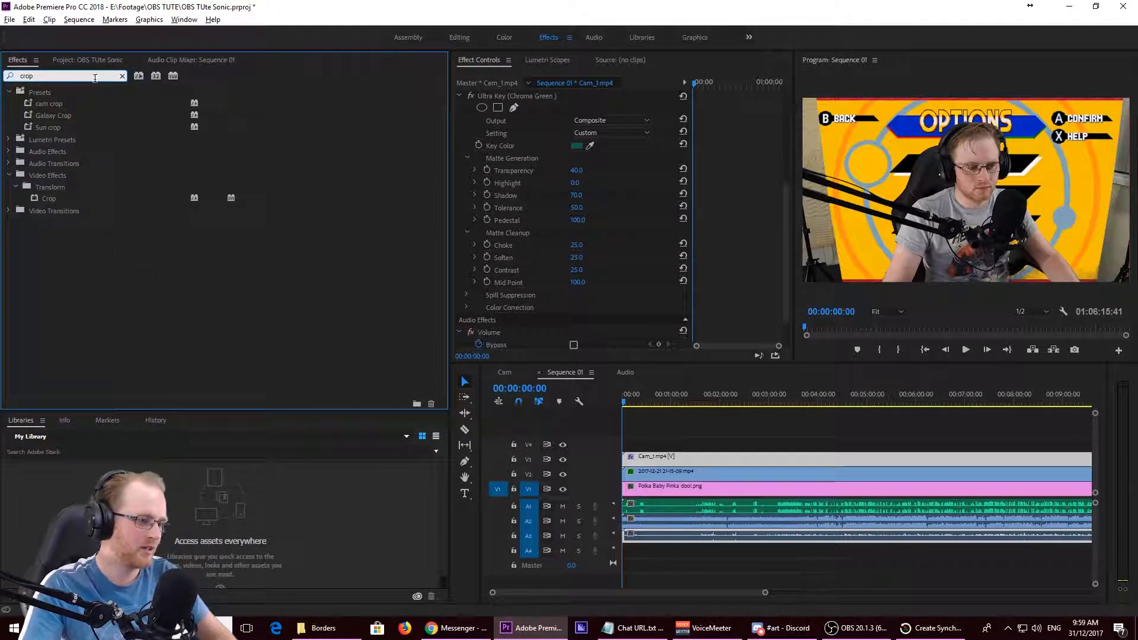
drag(49, 199, 592, 306)
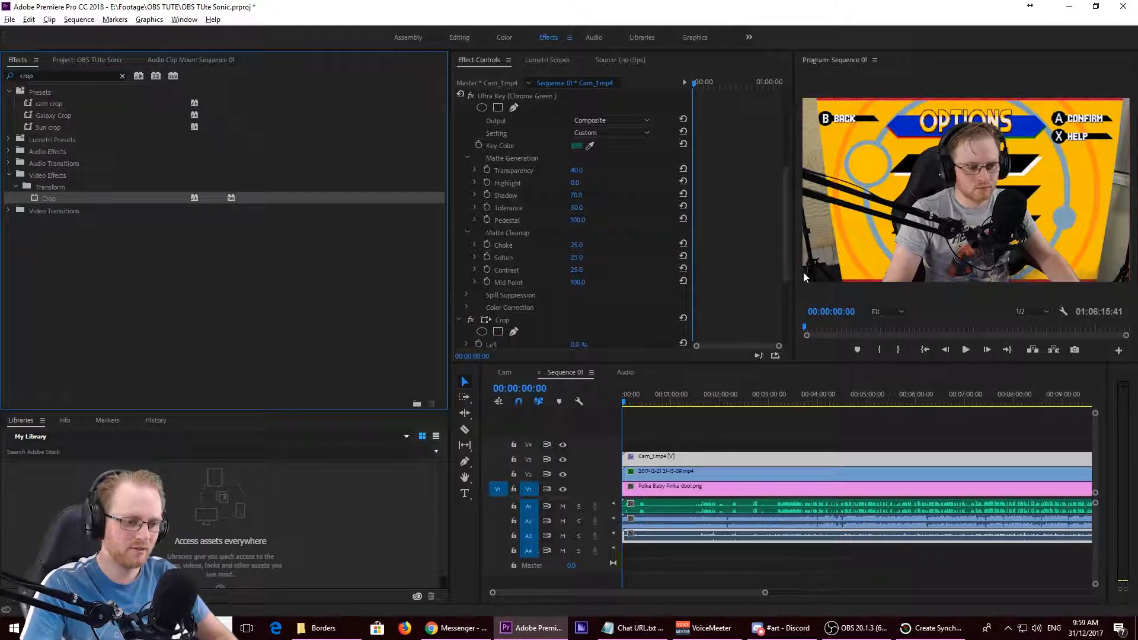
mouse_move(575, 345)
mouse_down()
mouse_move(652, 346)
mouse_move(584, 346)
mouse_up()
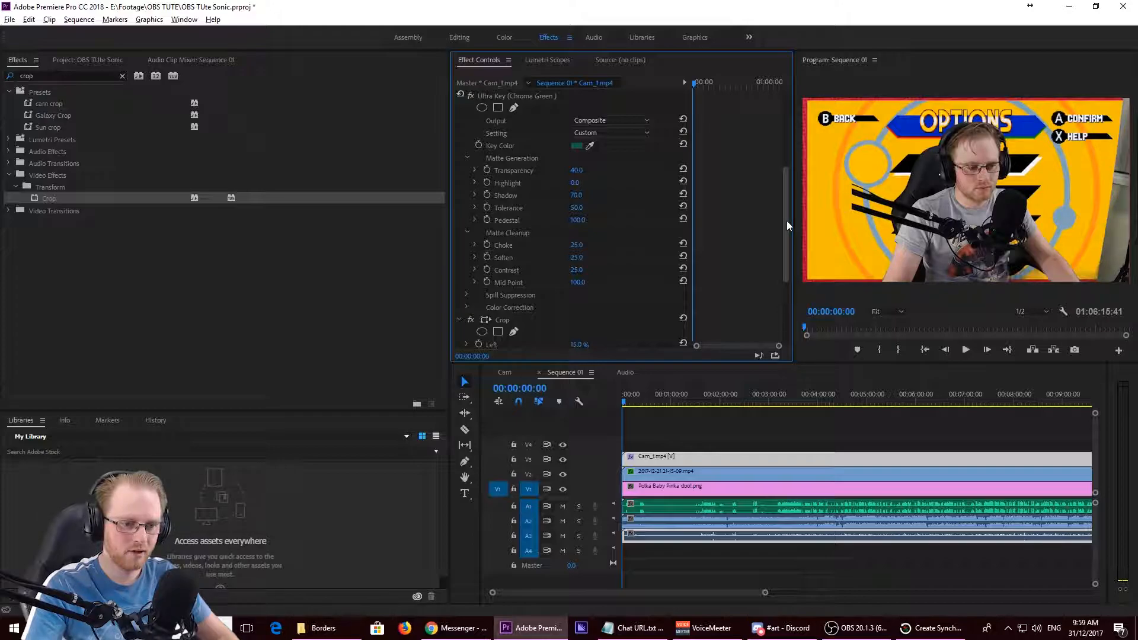
drag(786, 221, 784, 307)
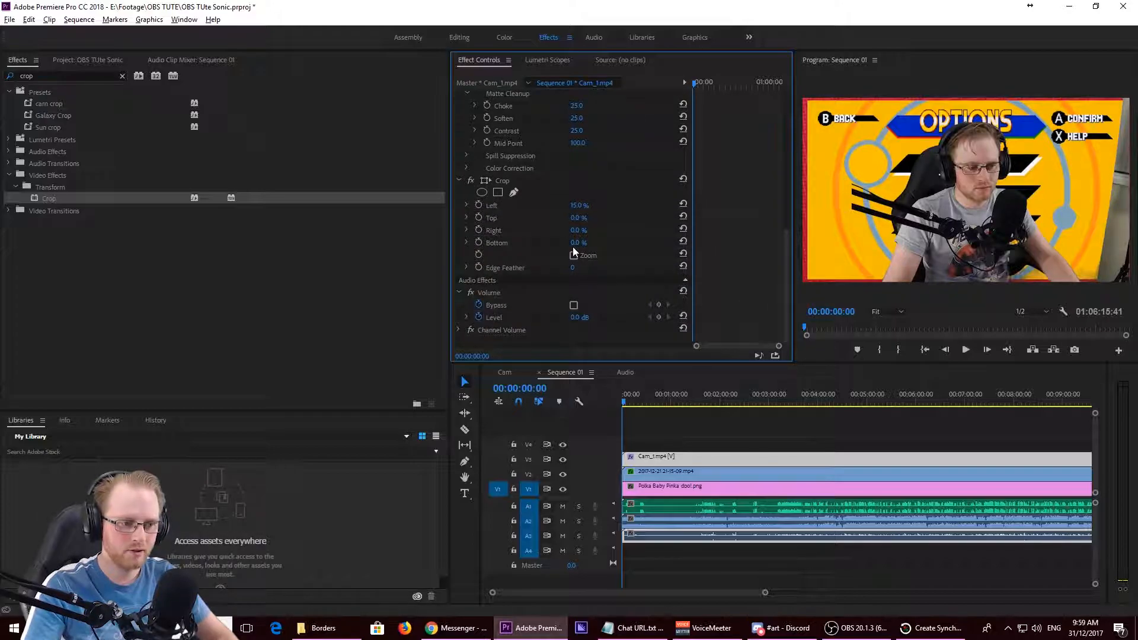
mouse_move(577, 232)
mouse_down()
mouse_move(600, 232)
mouse_move(585, 229)
mouse_up()
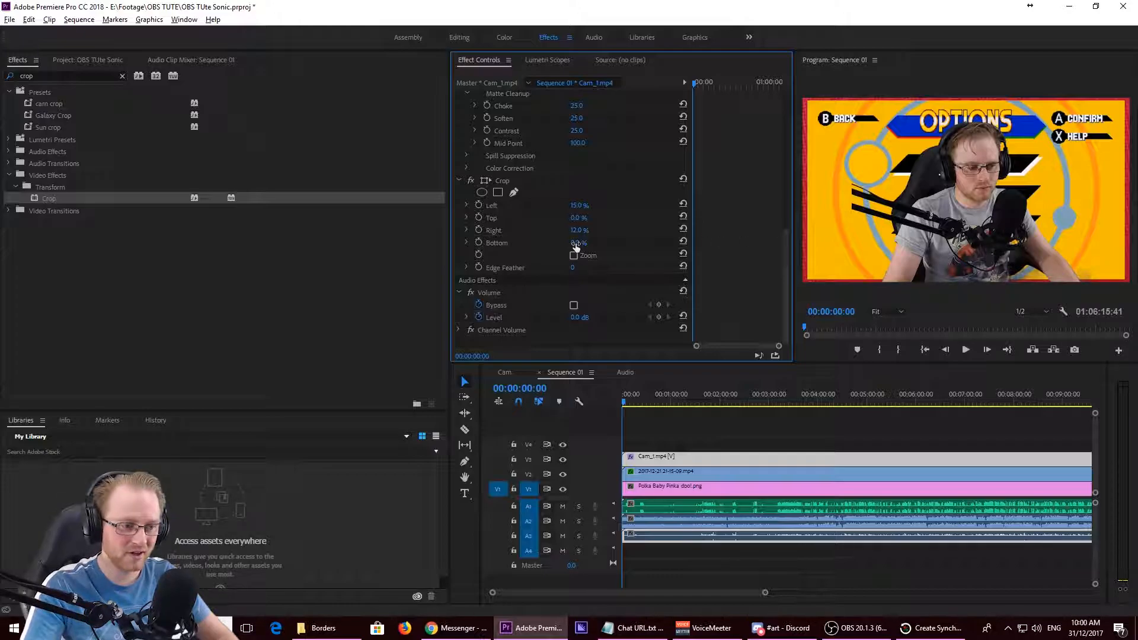
mouse_move(575, 243)
mouse_down()
mouse_move(599, 243)
mouse_move(586, 243)
mouse_up()
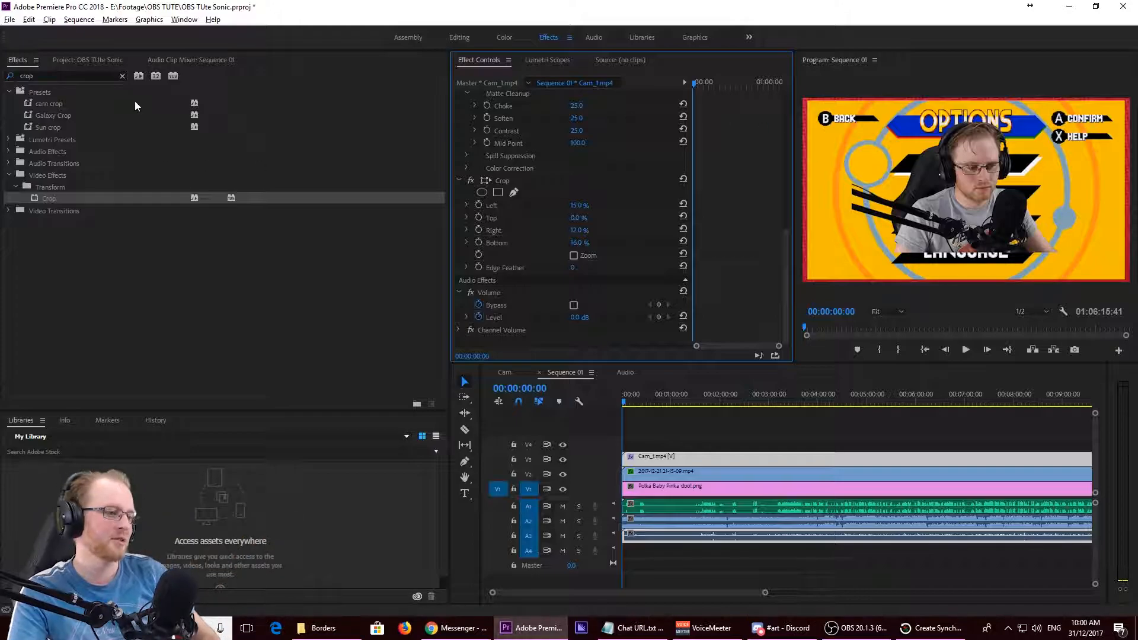
- Find the Horizontal Flip video effect and apply it to the Cam_1.mp4 clip
click(121, 76)
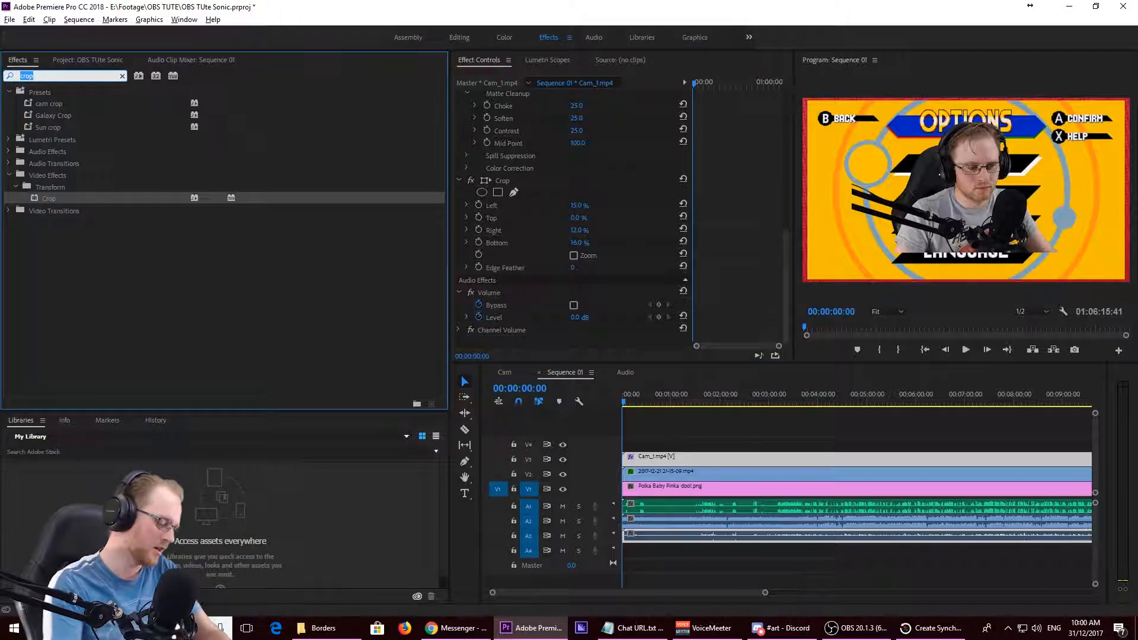
text(horizon)
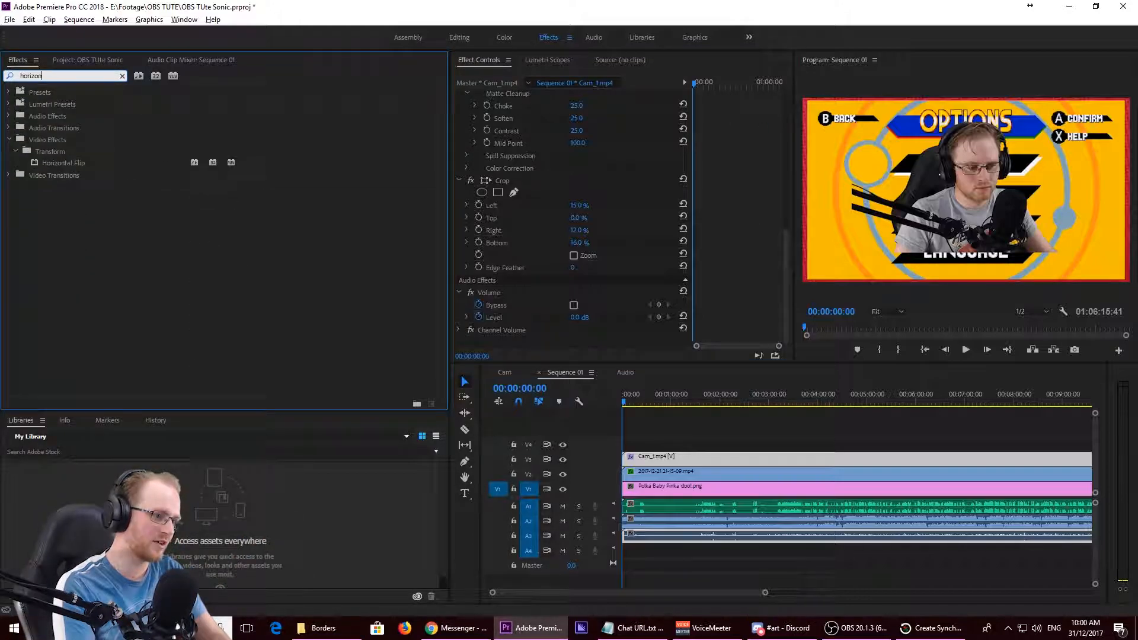
drag(65, 163, 557, 244)
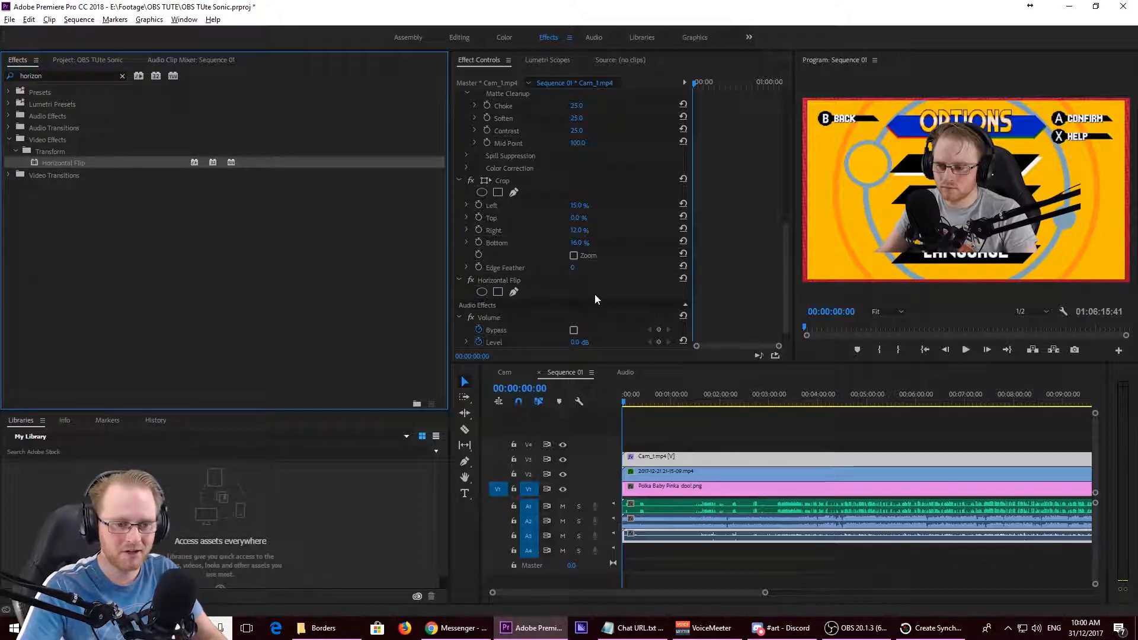
- Scale the Cam_1.mp4 clip to 35 and position it at 1765, 951 in the frame's lower-right corner
drag(785, 236, 765, 83)
click(578, 132)
text(35)
key(Return)
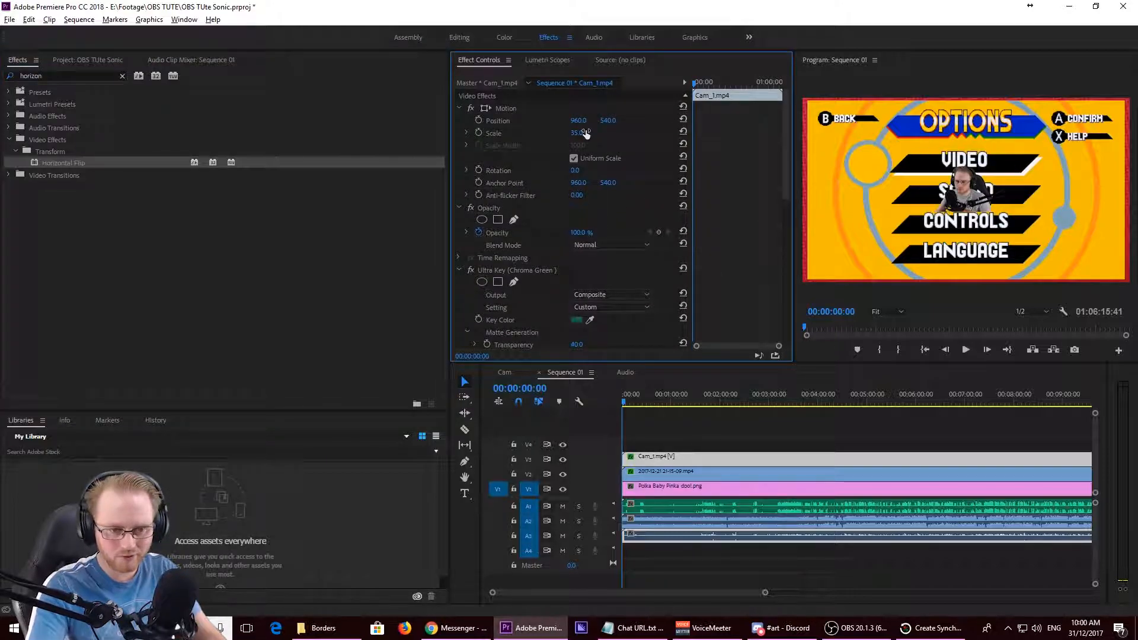
drag(605, 121, 852, 121)
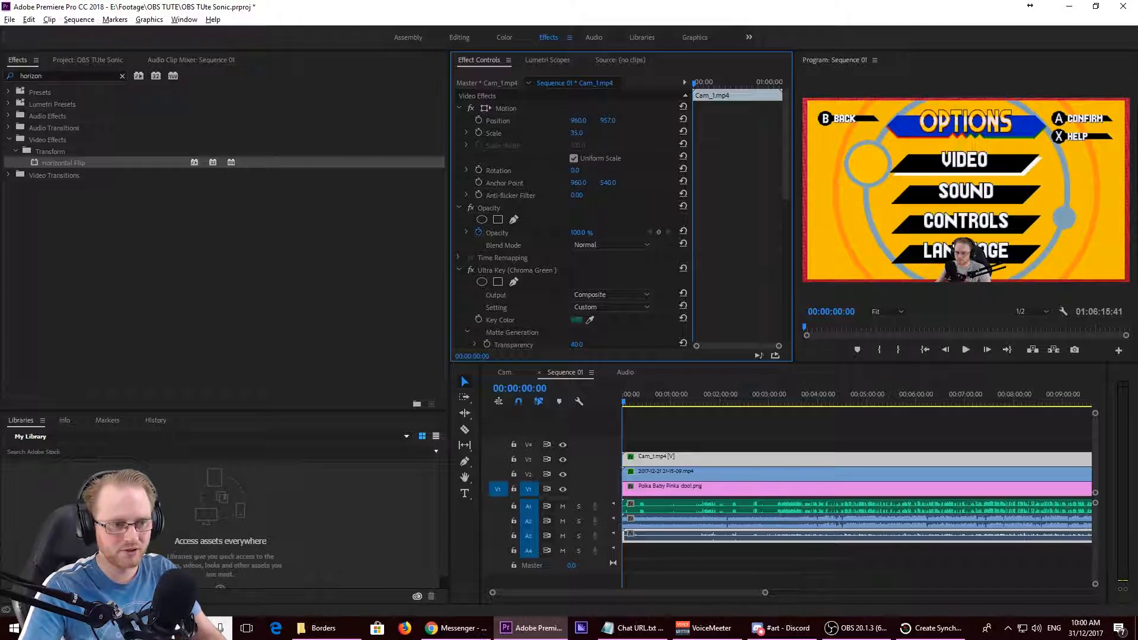
drag(608, 121, 1056, 120)
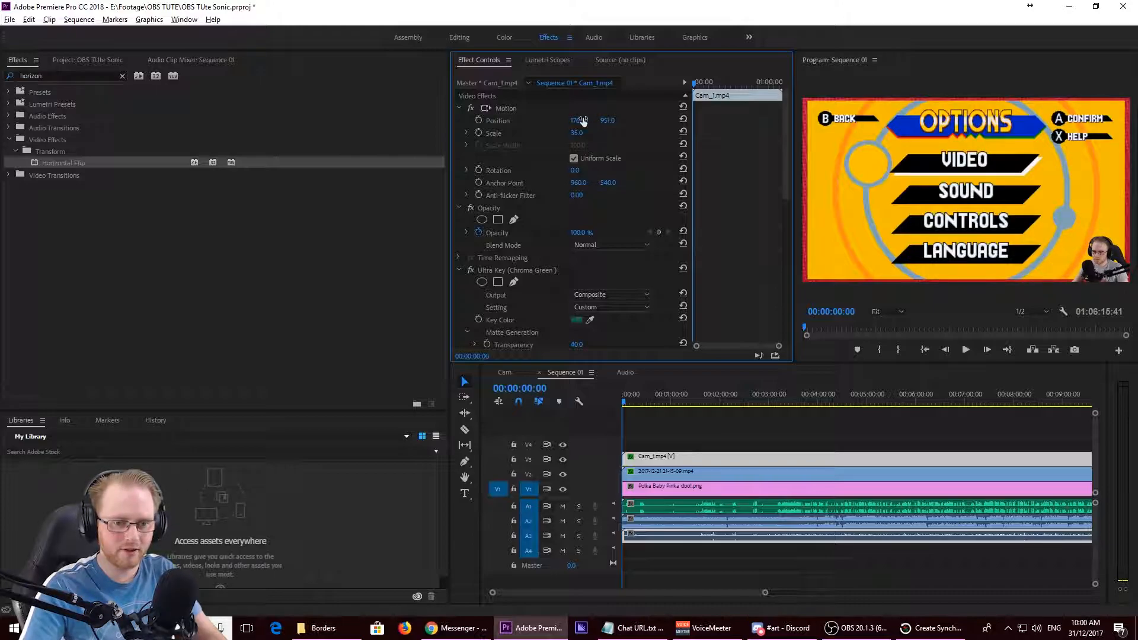
- Play Sequence 01 from about 00:03:12 to check the combined gameplay, cam and audio
click(804, 595)
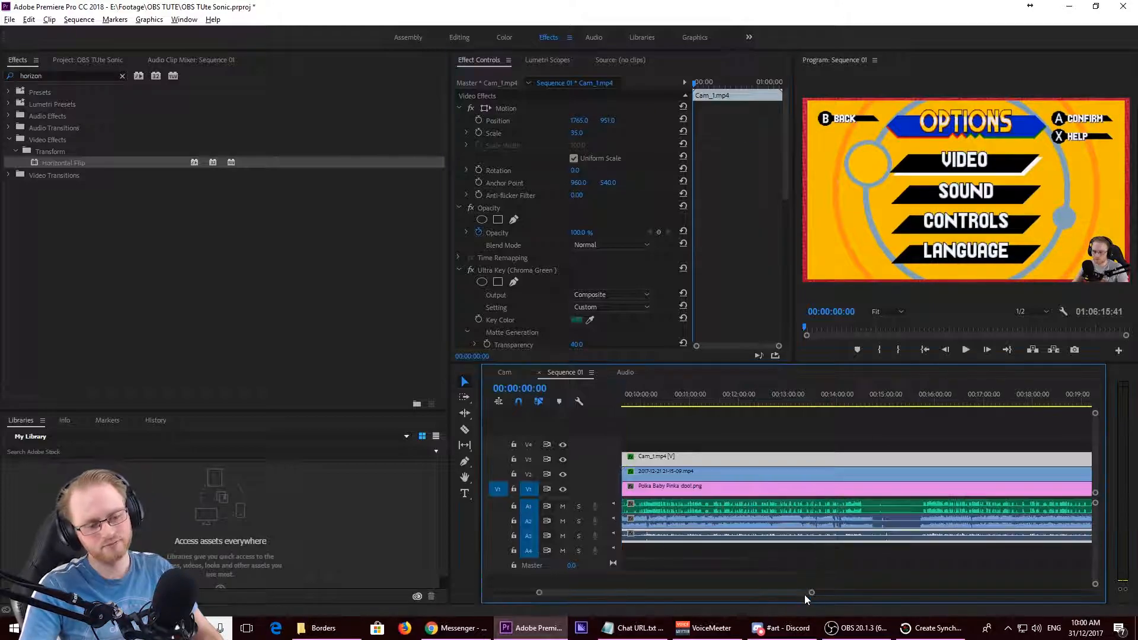
drag(786, 593, 738, 596)
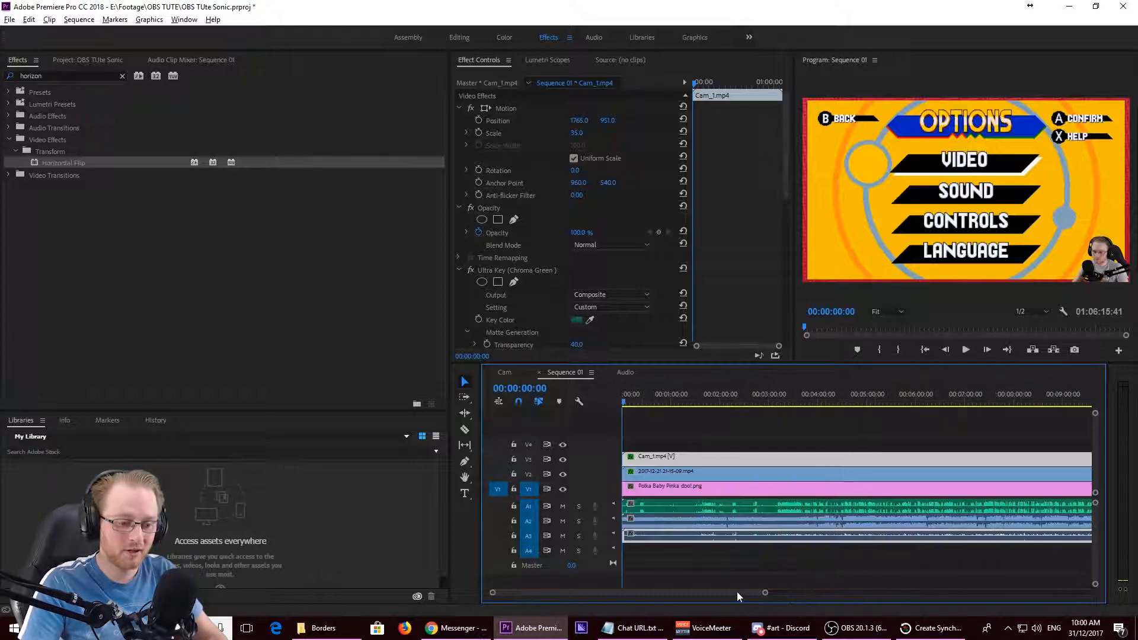
click(779, 398)
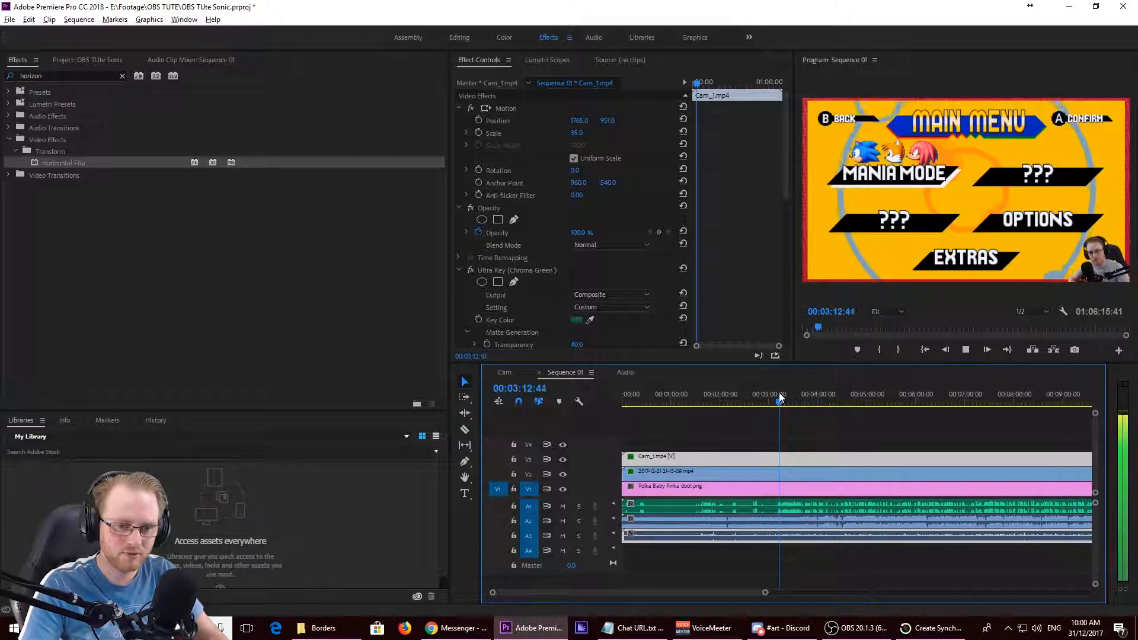
key(space)
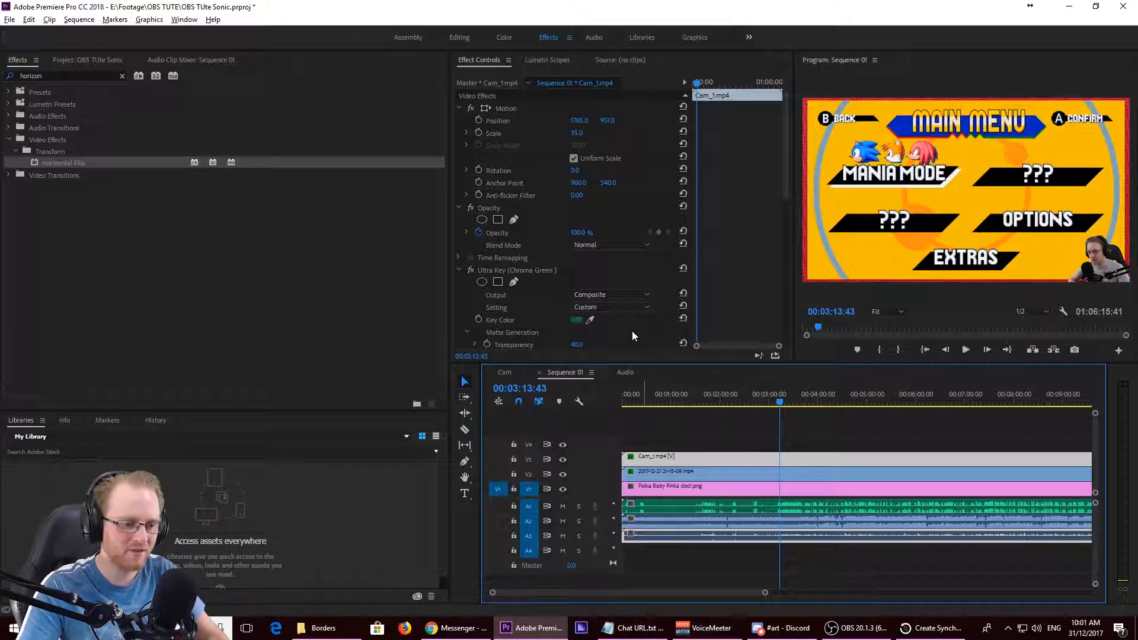
- Set the volume of the Audio 2 track to -20 dB in the Audio Track Mixer and play the mix
click(588, 40)
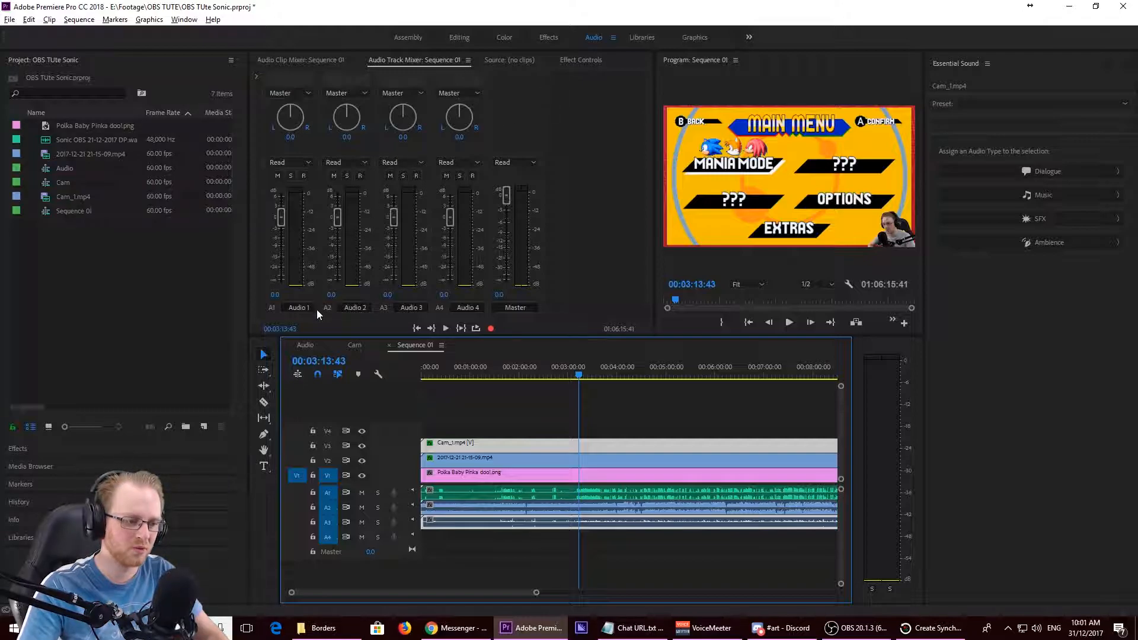
click(332, 296)
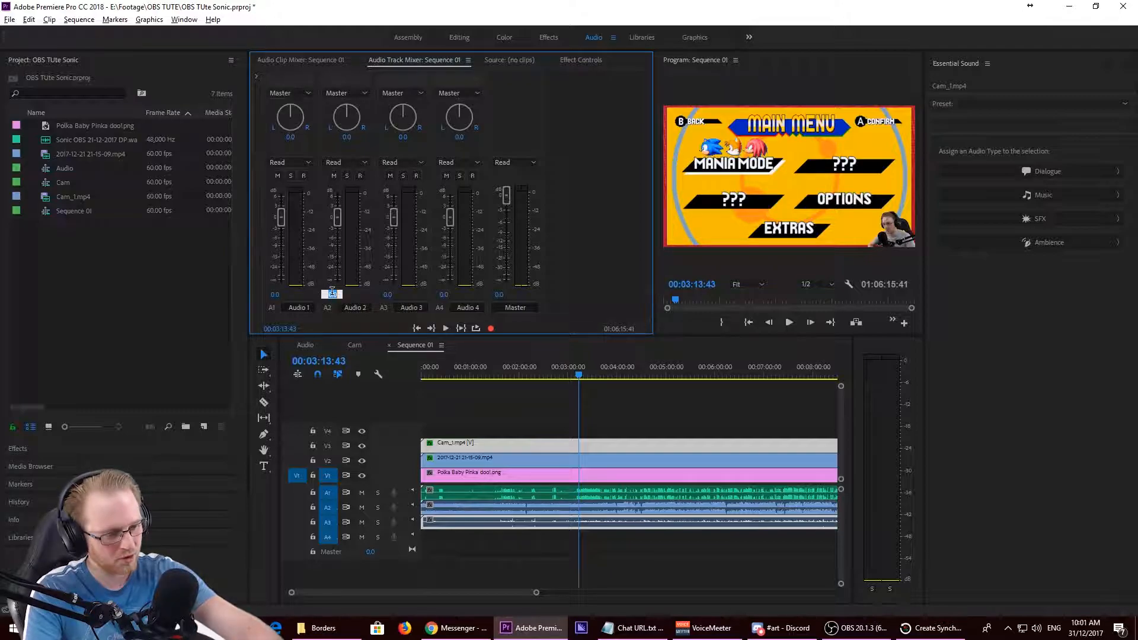
text(-20)
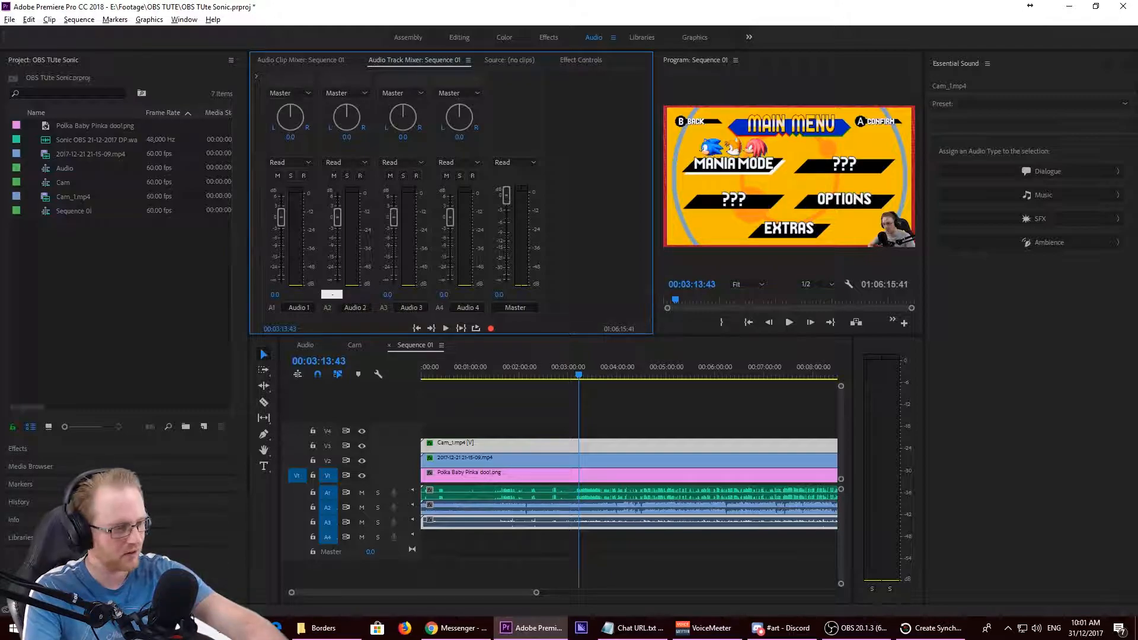
key(Return)
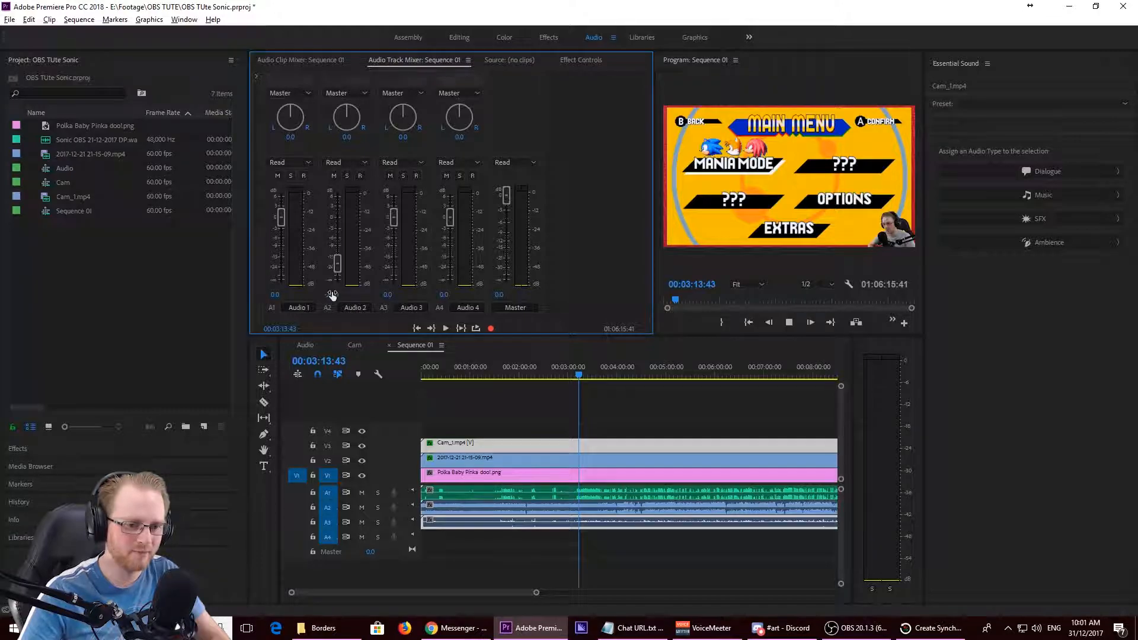
key(space)
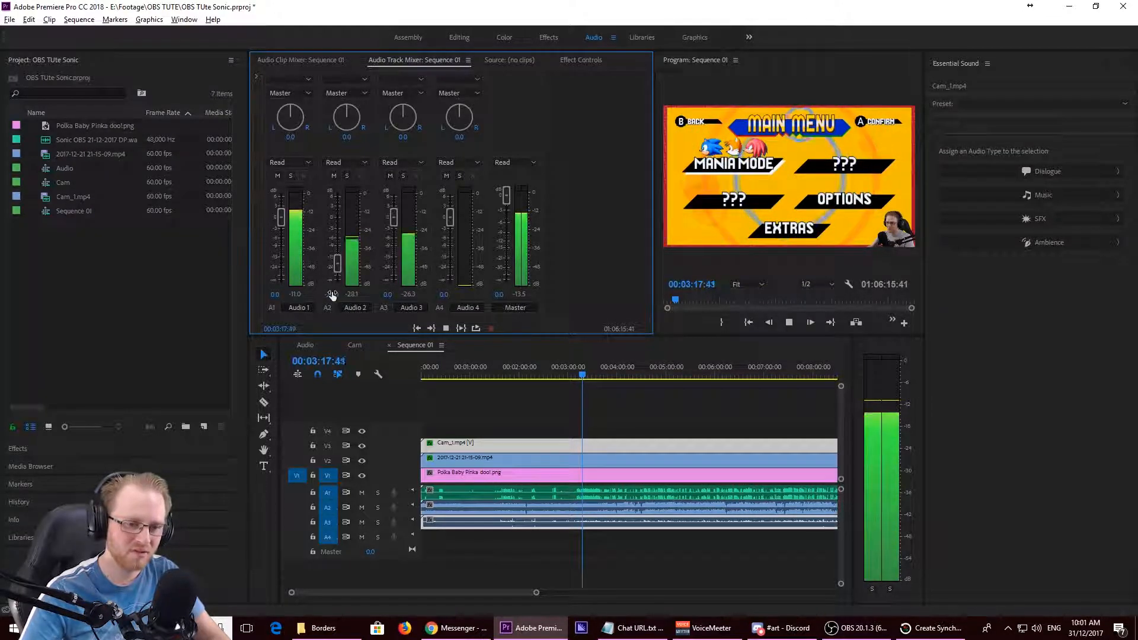
key(space)
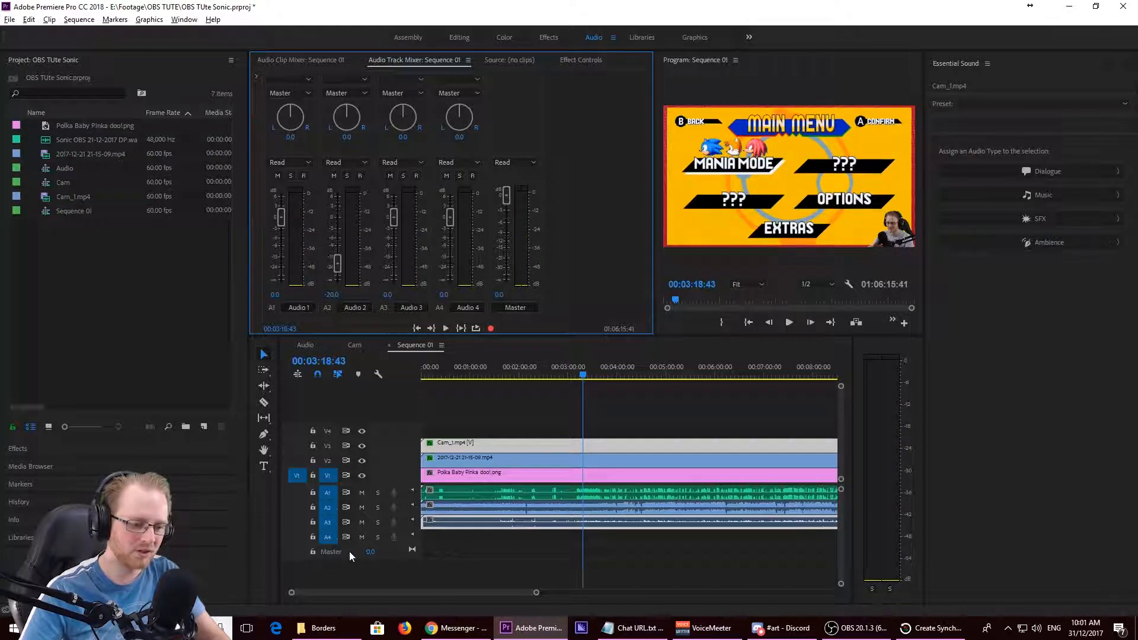
- Mute audio track A3 in Sequence 01 and play the mix again
click(360, 523)
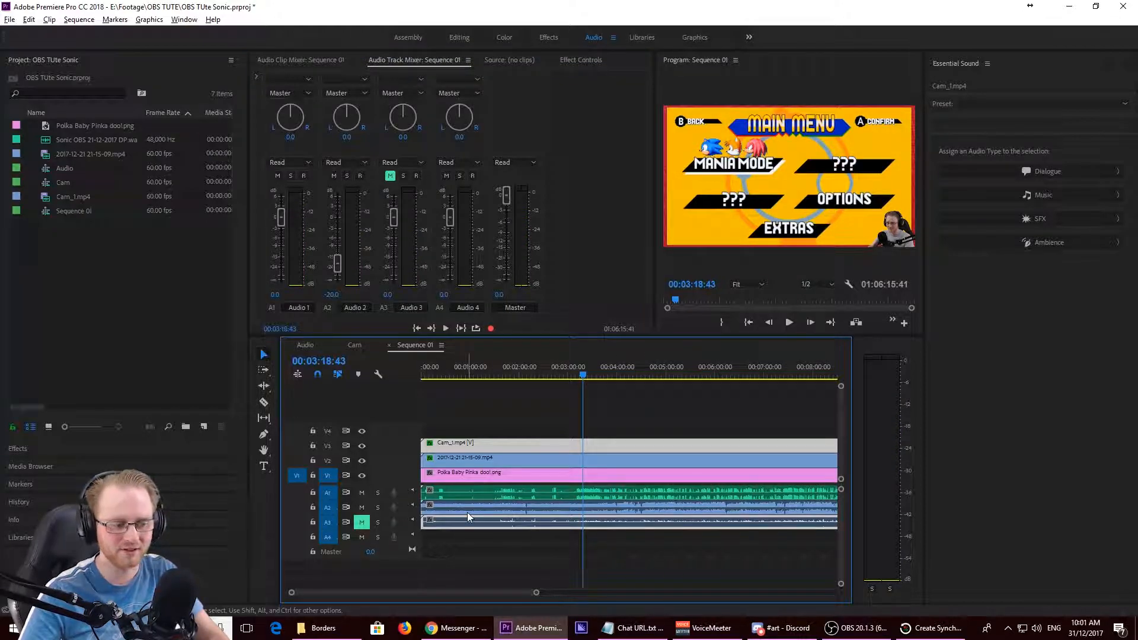
key(space)
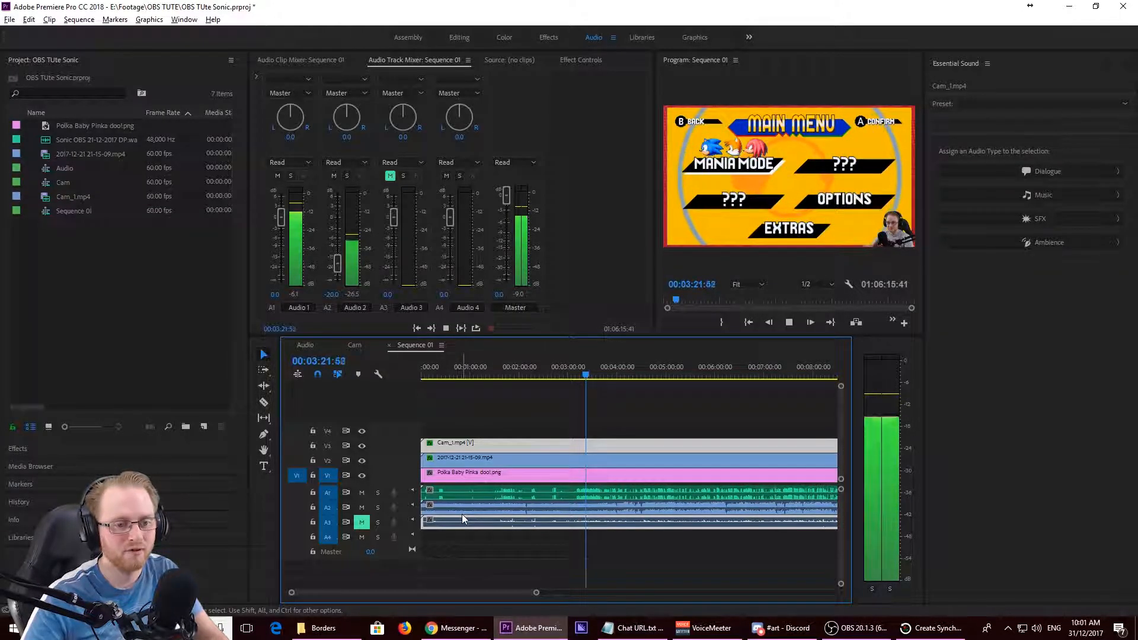
key(space)
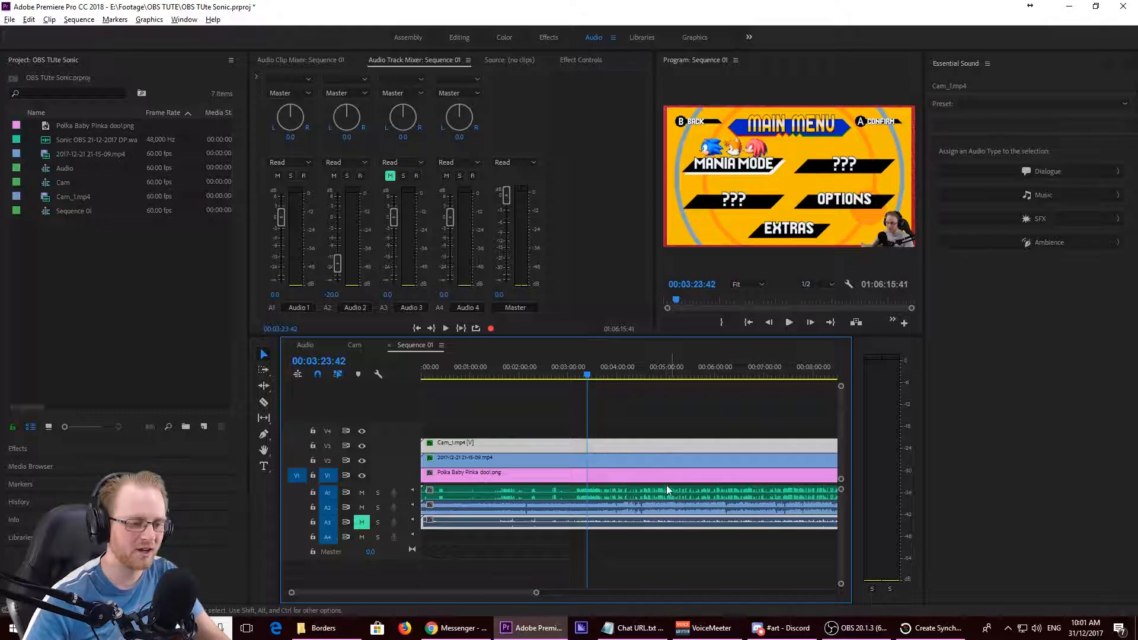
- Zoom the timeline out to show nearly the full length of Sequence 01
key(minus)
key(minus)
key(minus)
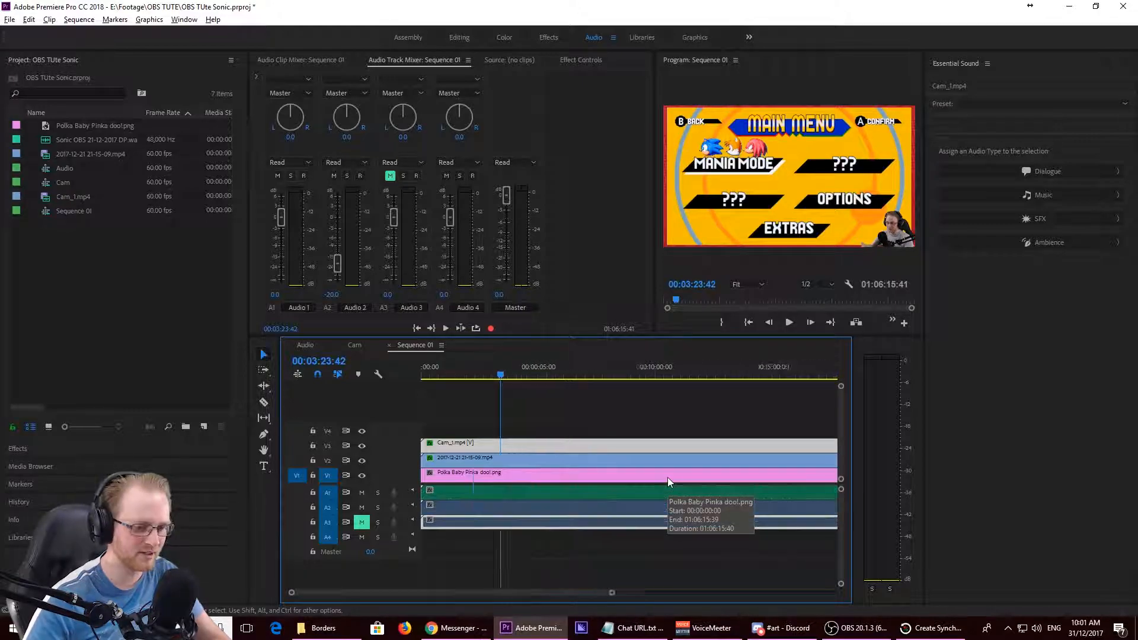
key(minus)
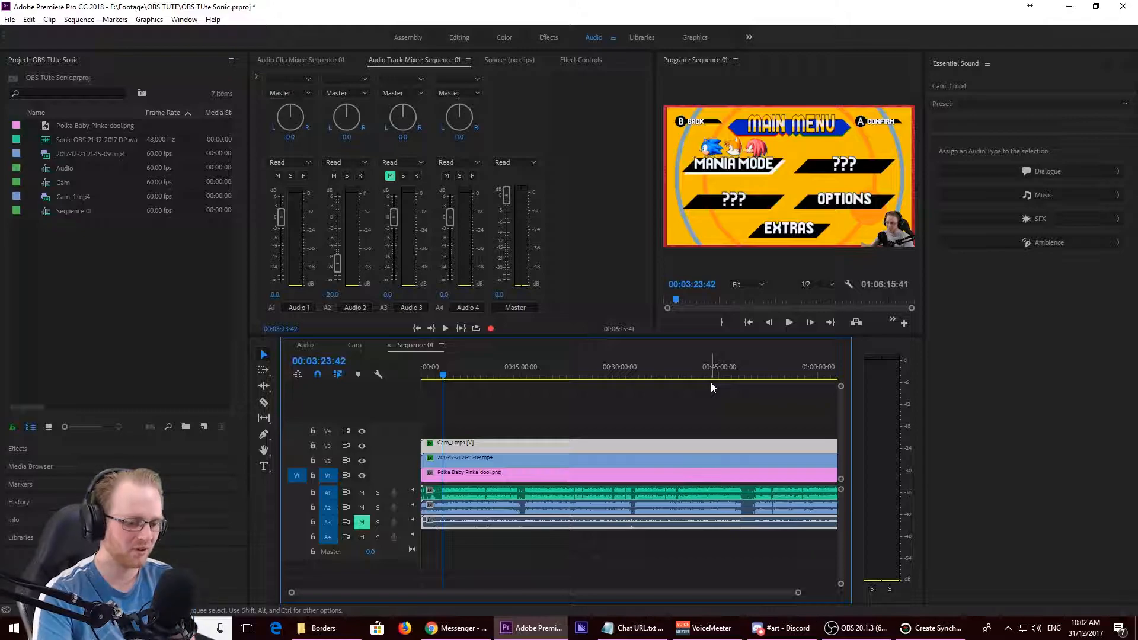
- Play Sequence 01 from about 00:35:06 in the maximized Program monitor to check the composited picture
click(653, 376)
click(799, 175)
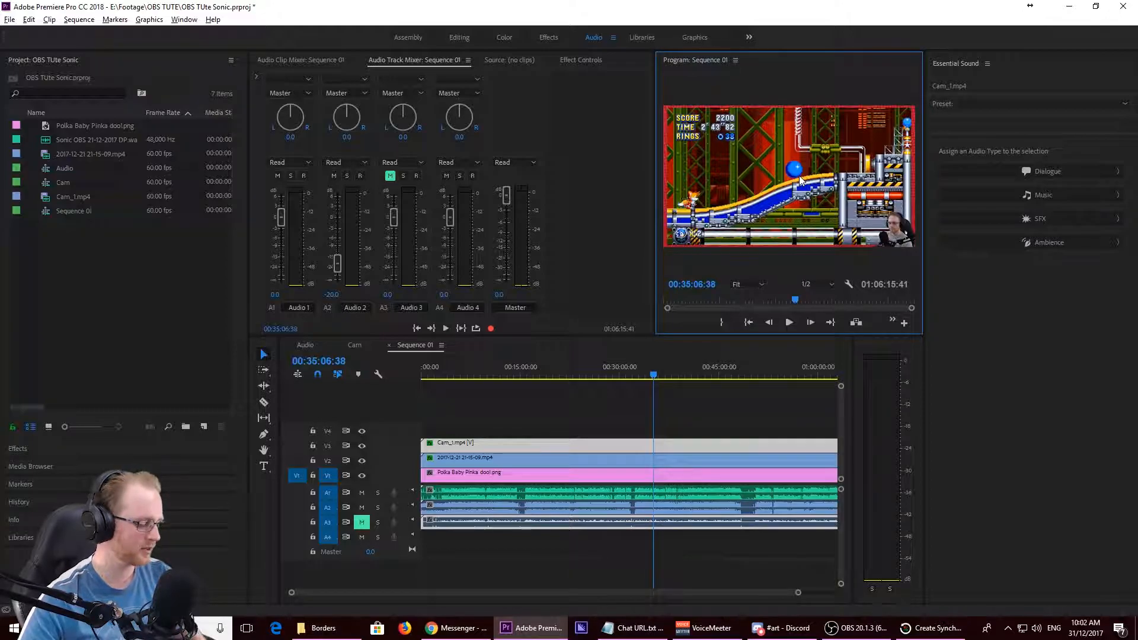
key(grave)
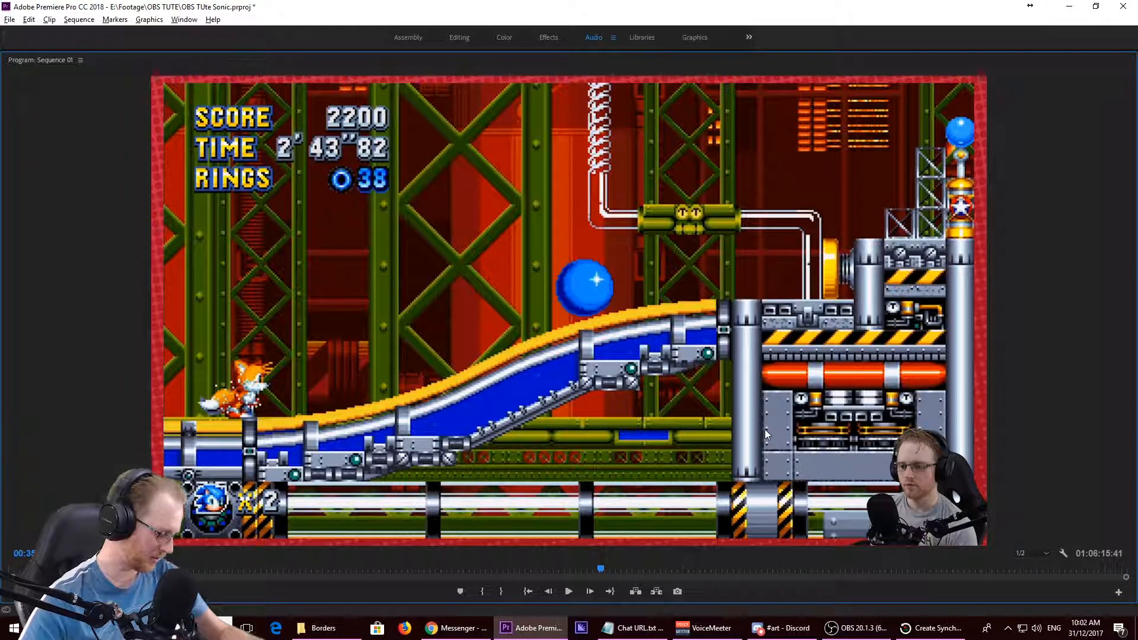
key(space)
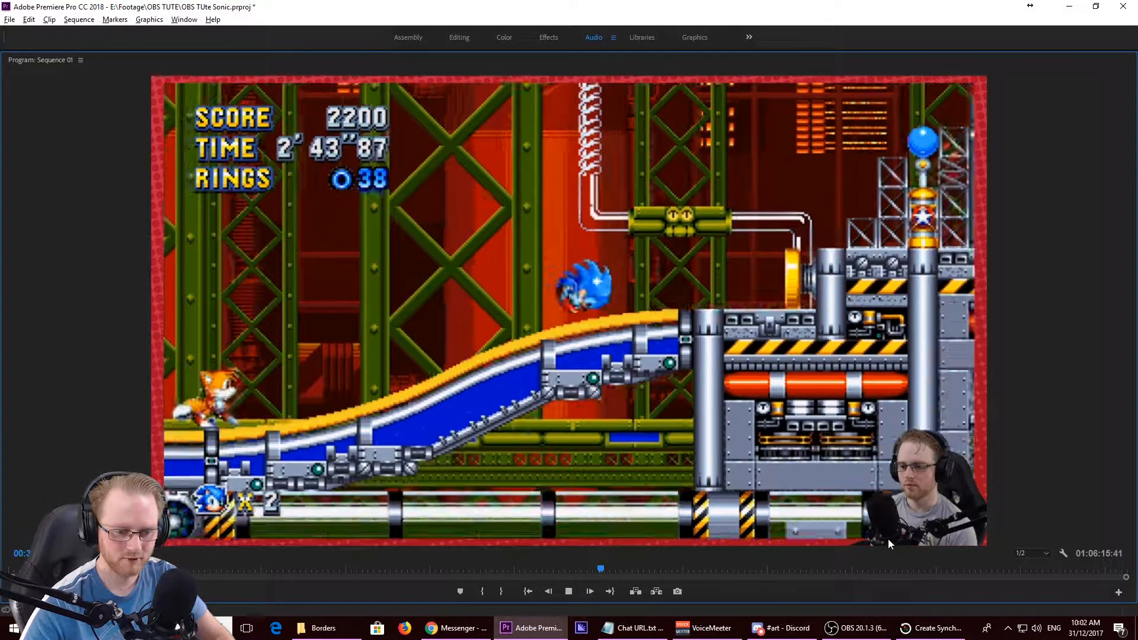
key(space)
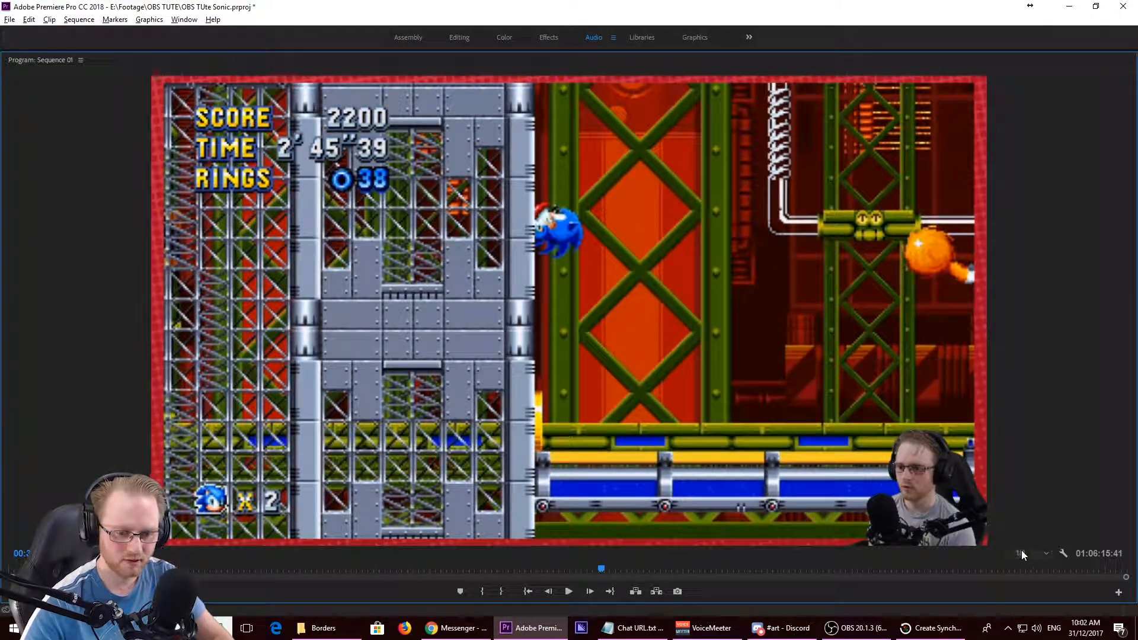
- Set the Program monitor's playback resolution to Full, play the sequence, and restore the monitor to its normal size
click(1022, 552)
click(1037, 488)
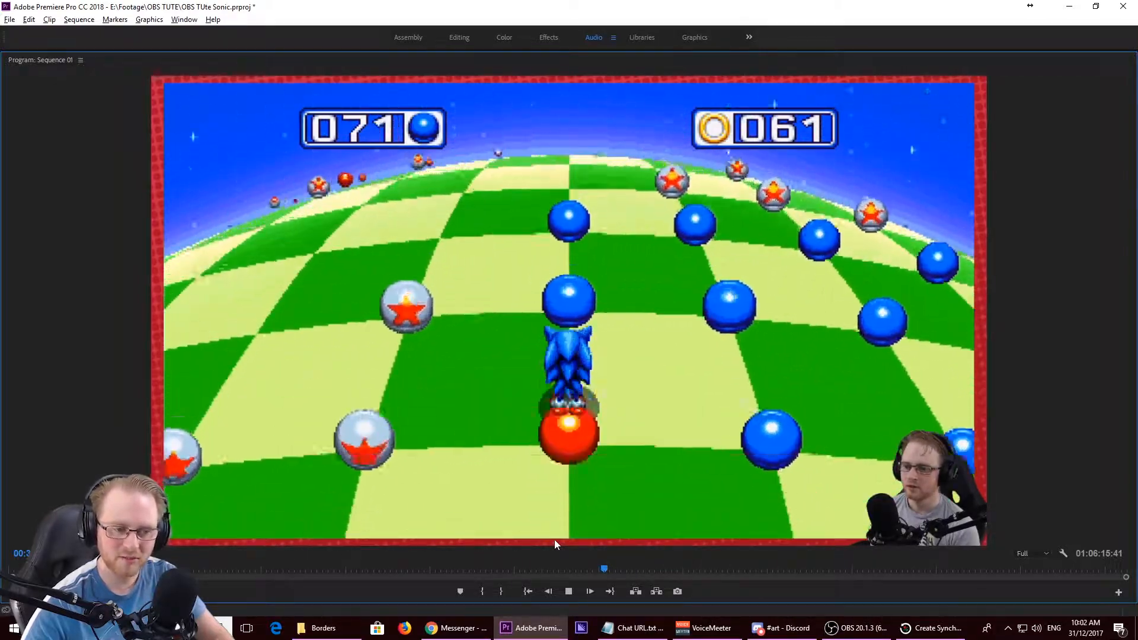
key(space)
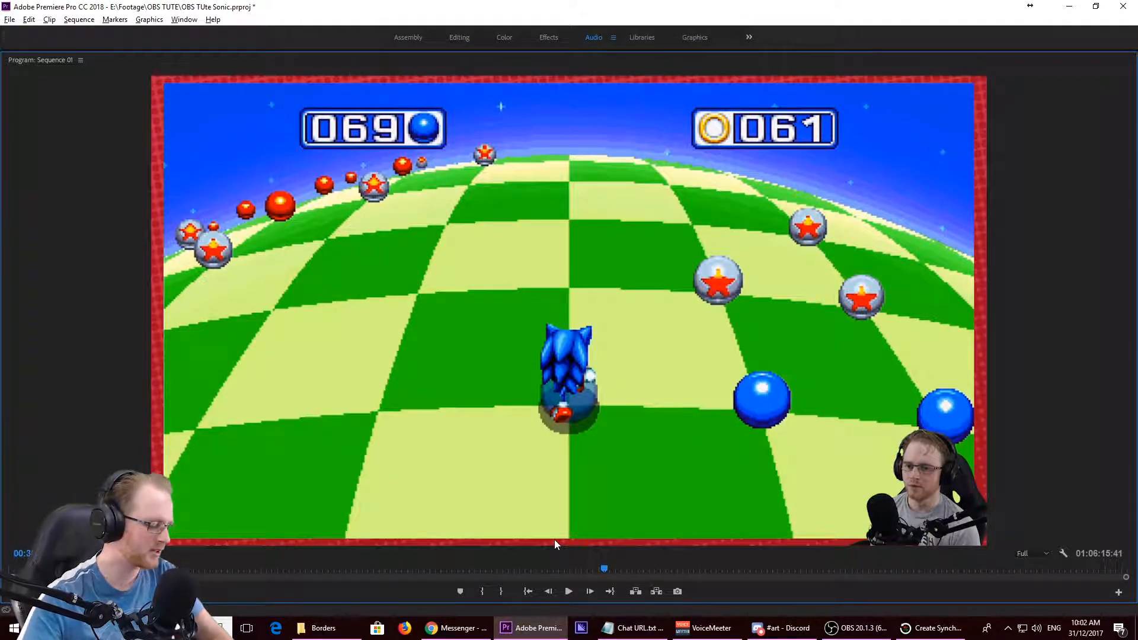
key(grave)
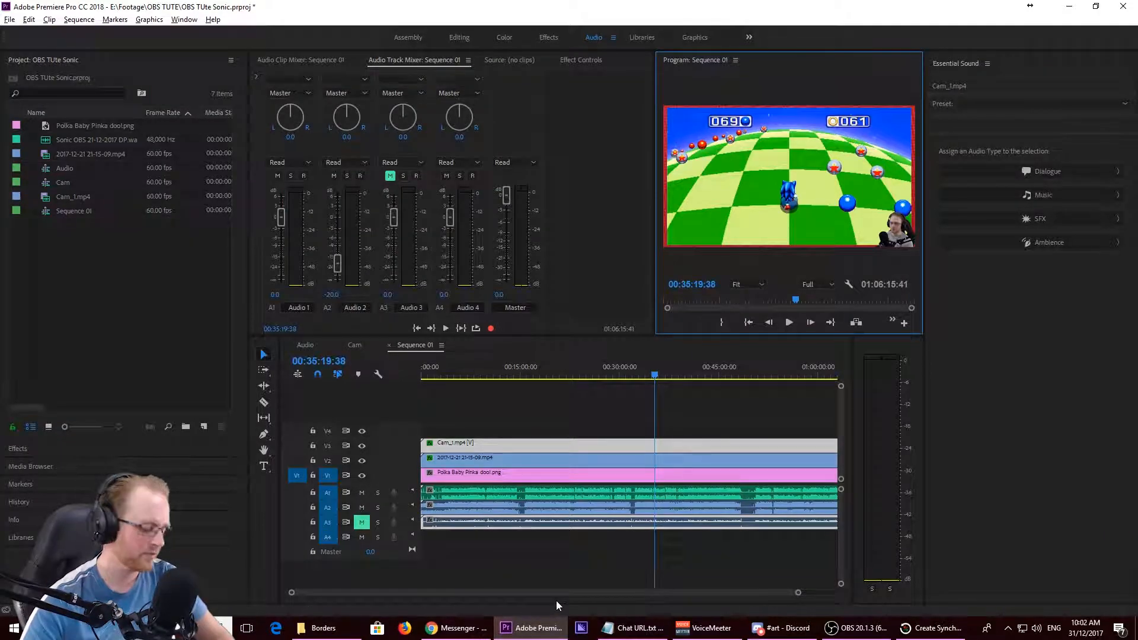
- Scrub from the start of Sequence 01 to about 00:01:38, just ahead of the opening sync clap
scroll(559, 520, down, 2)
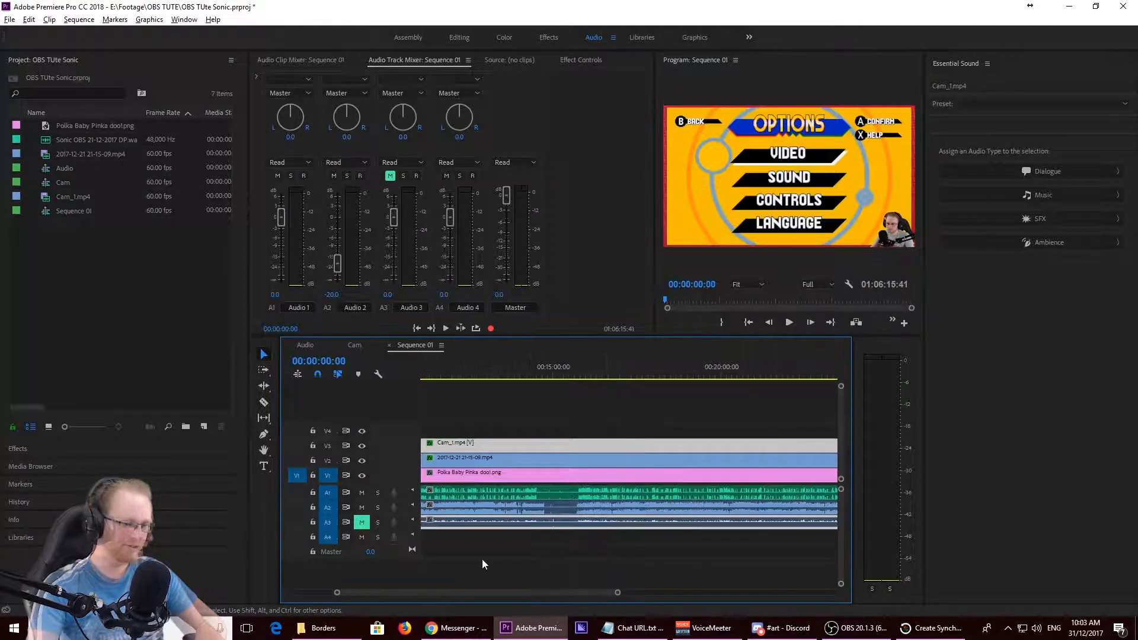
scroll(482, 559, up, 8)
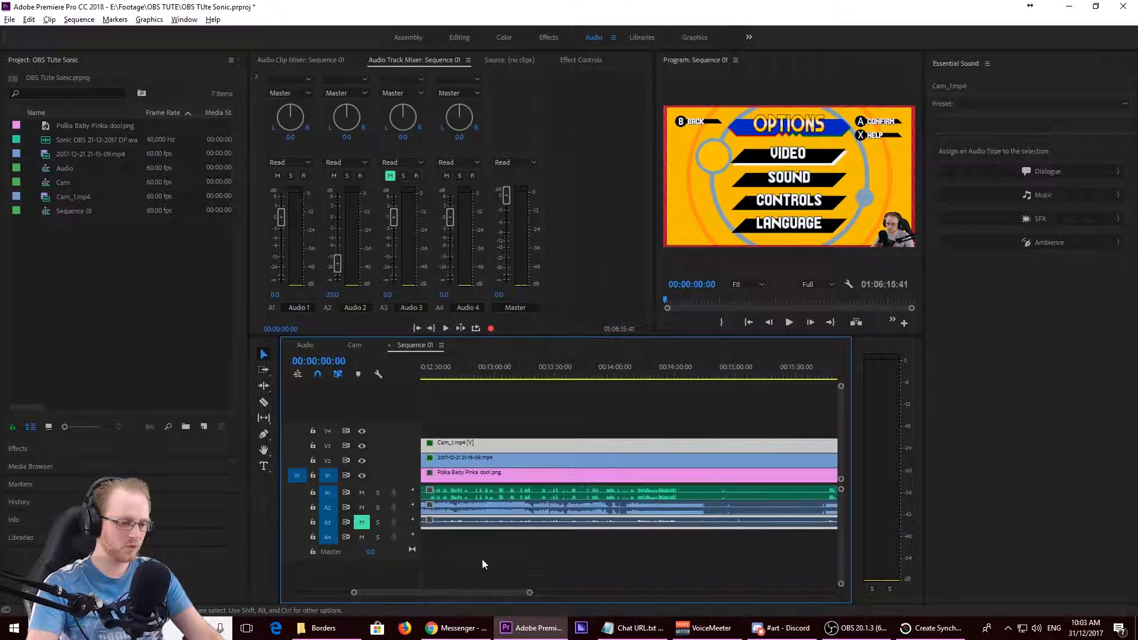
drag(441, 592, 359, 599)
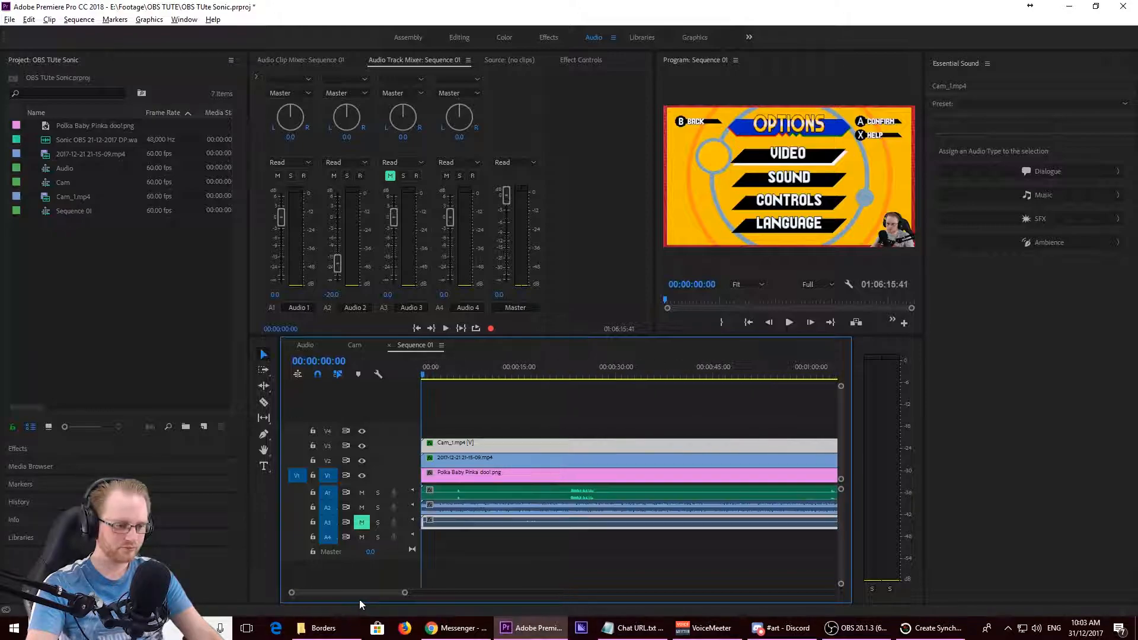
drag(590, 366, 776, 404)
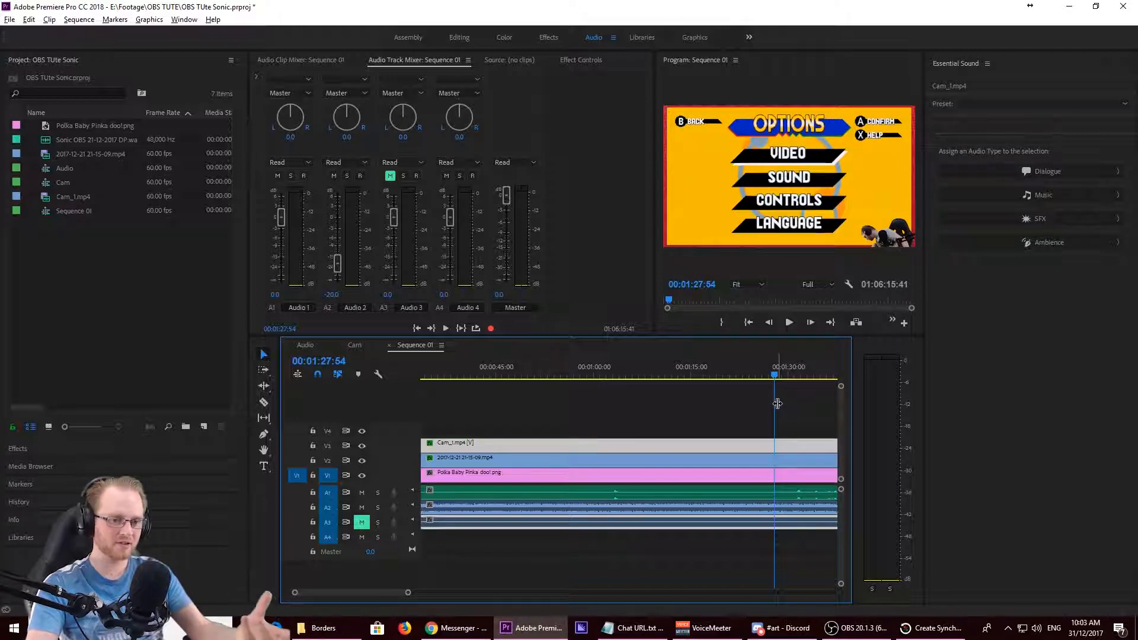
drag(775, 376, 735, 438)
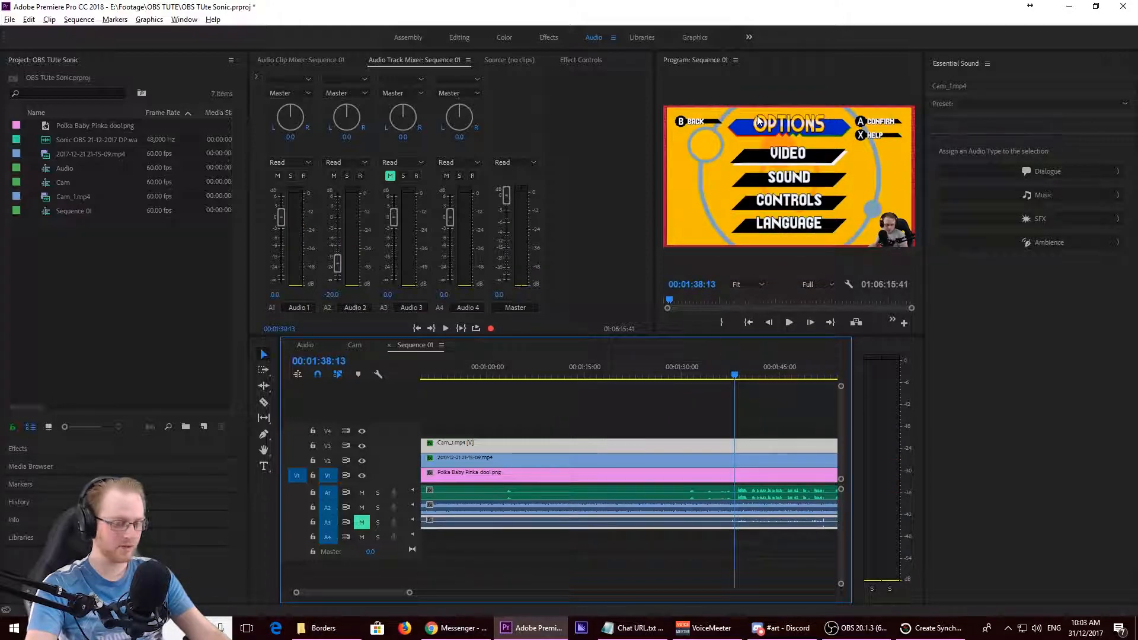
- Play from 00:01:38 in the maximized Program monitor and stop at the sync clap at 00:01:52:08
key(space)
key(grave)
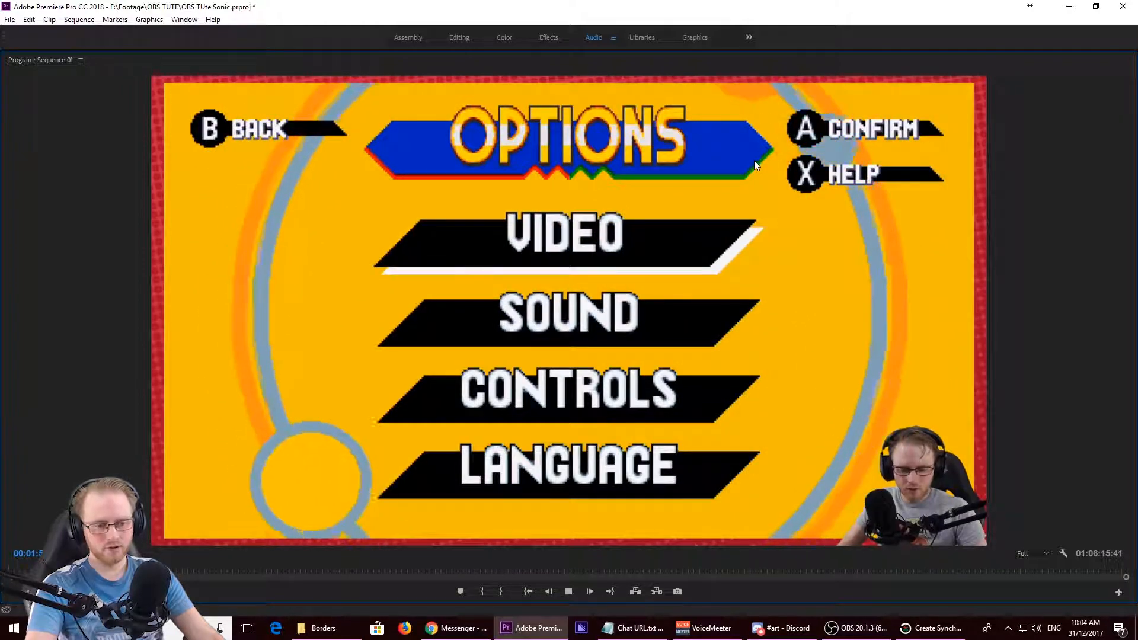
key(space)
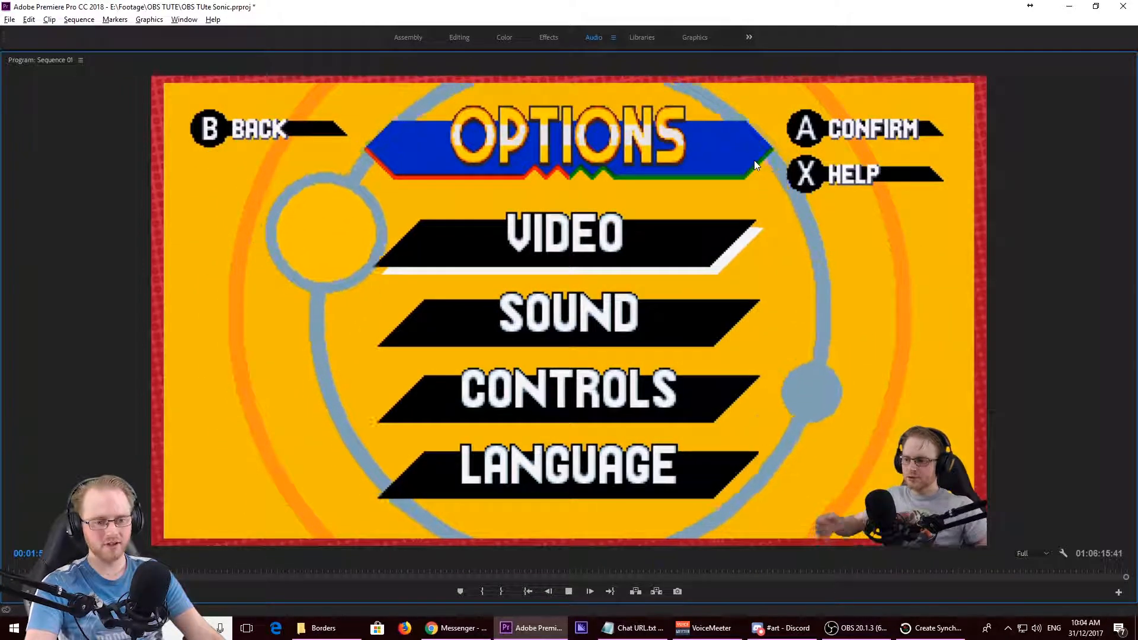
key(space)
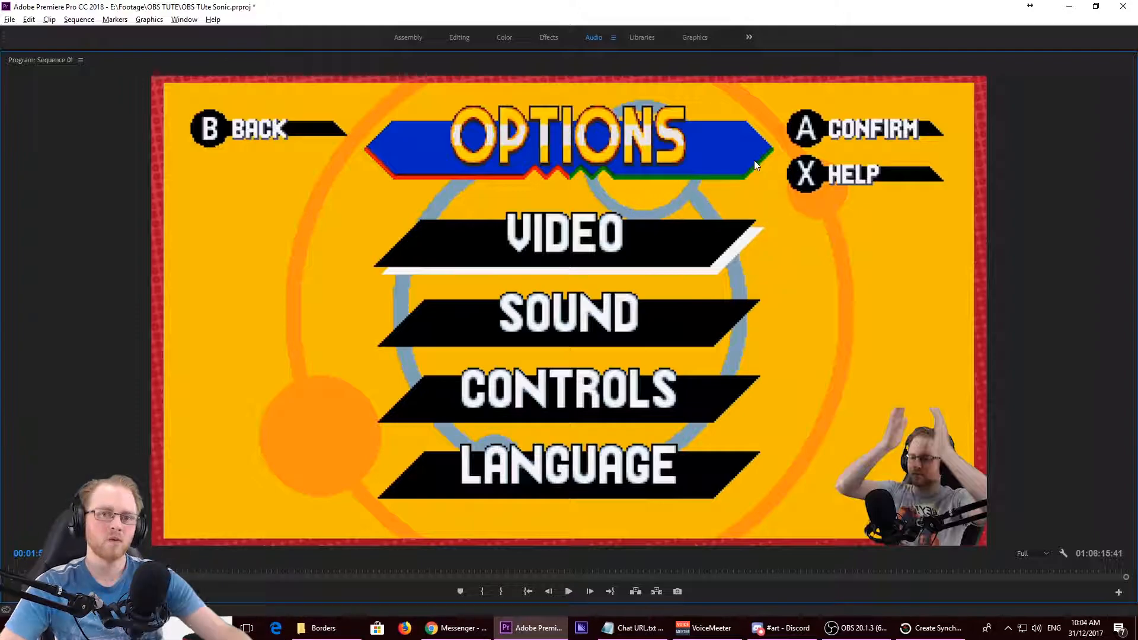
key(grave)
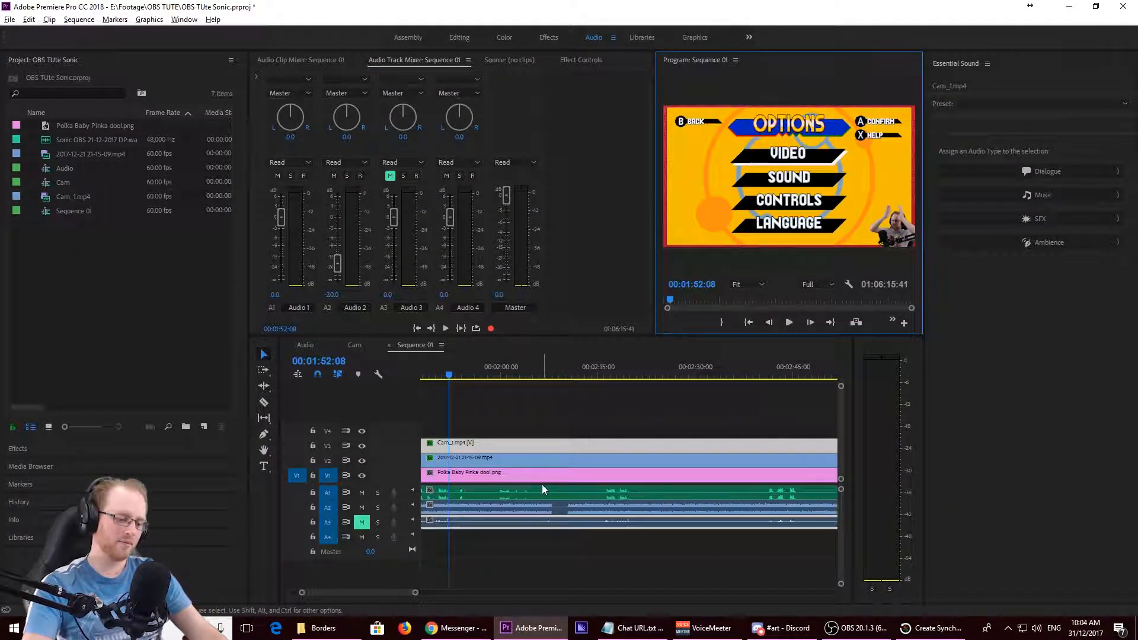
- Play the end of Sequence 01 from about 01:05:40 to 01:05:46 to locate the end sync clap
alt+scroll(541, 503, down, 12)
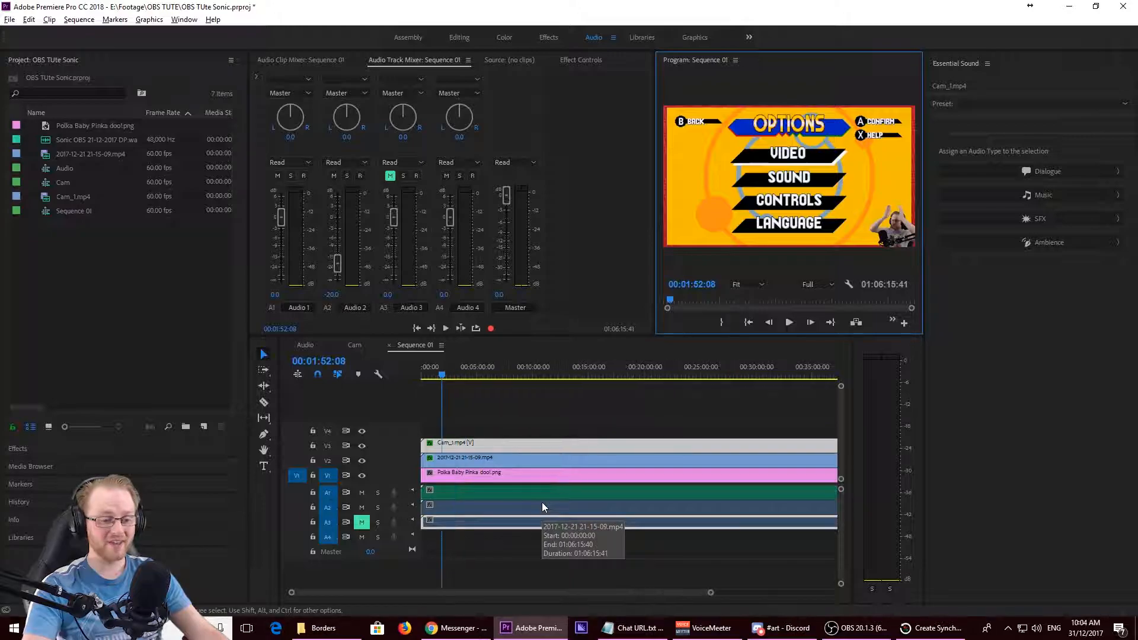
alt+scroll(795, 481, up, 8)
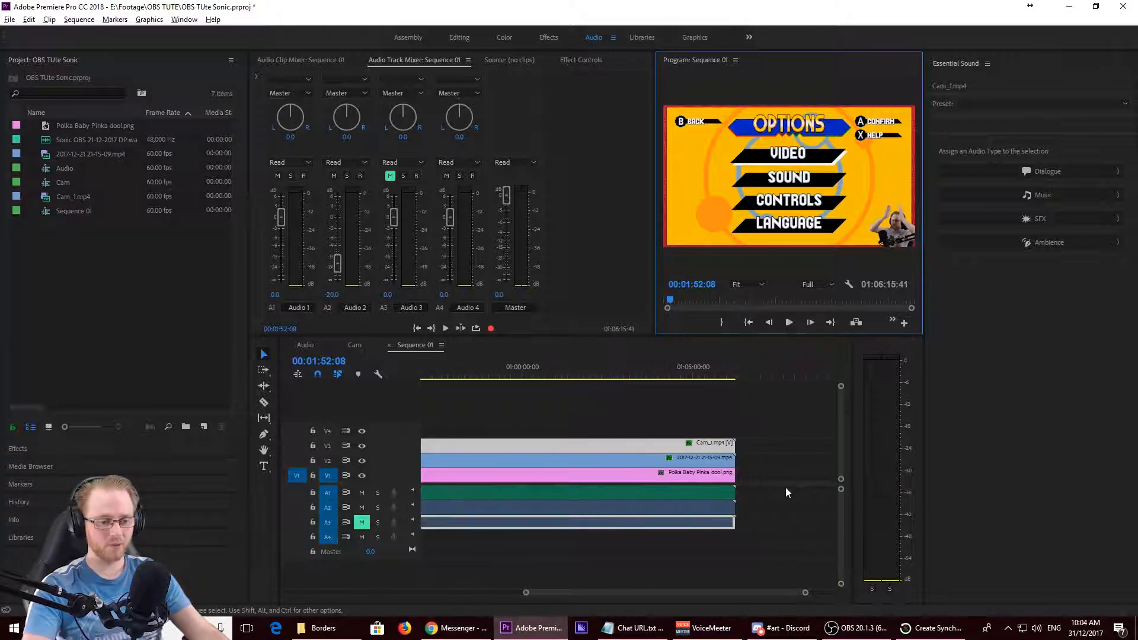
alt+scroll(634, 571, up, 4)
key(alt)
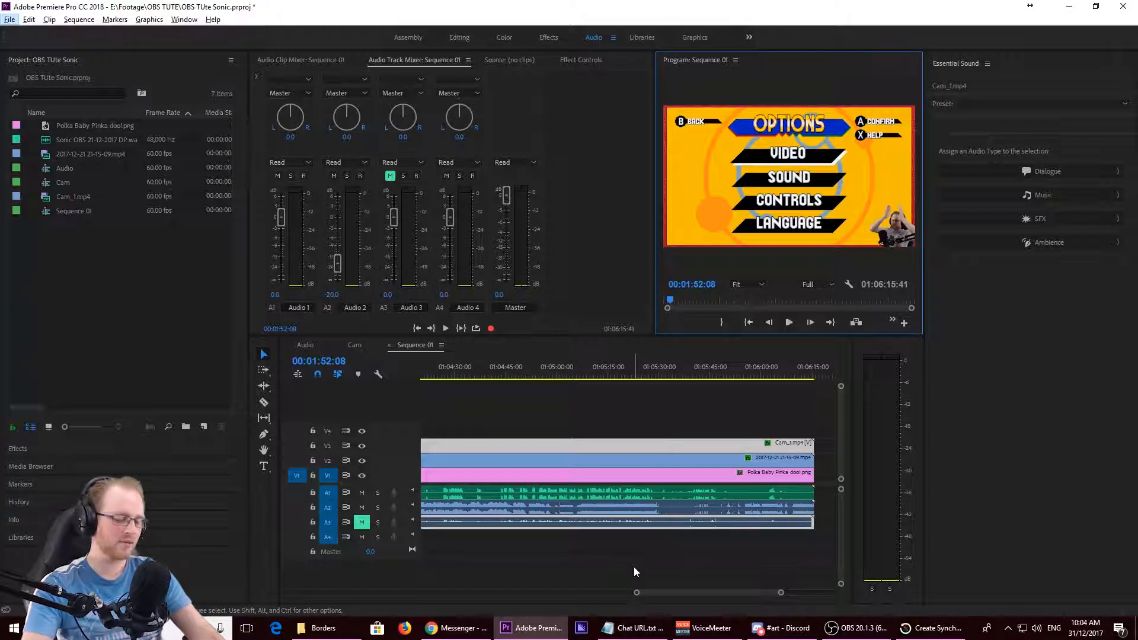
click(637, 373)
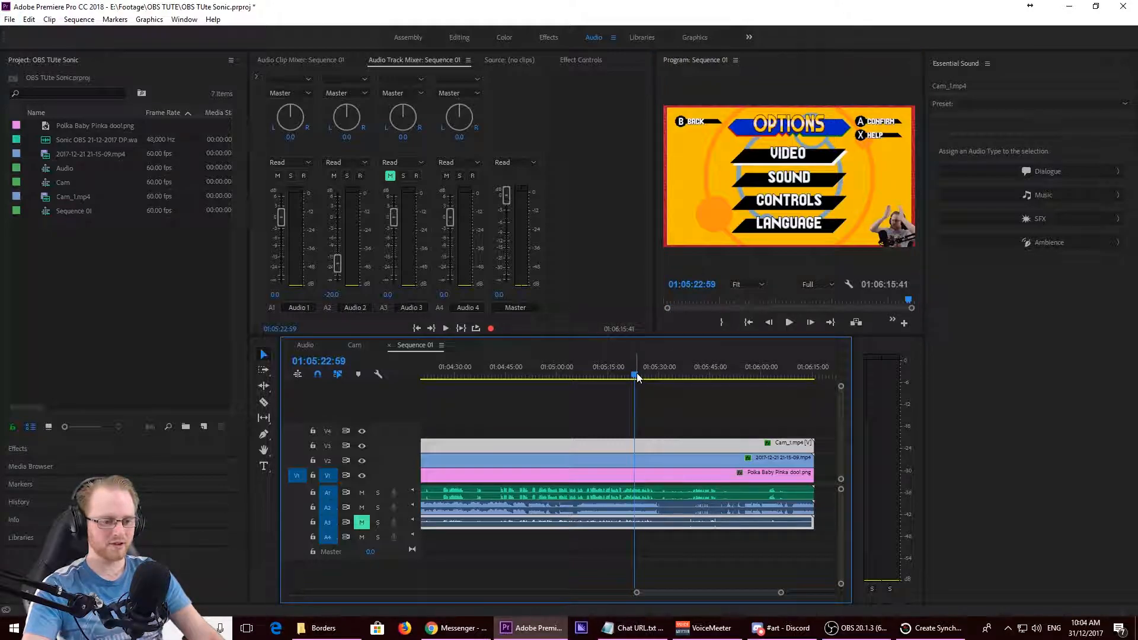
drag(689, 374, 694, 374)
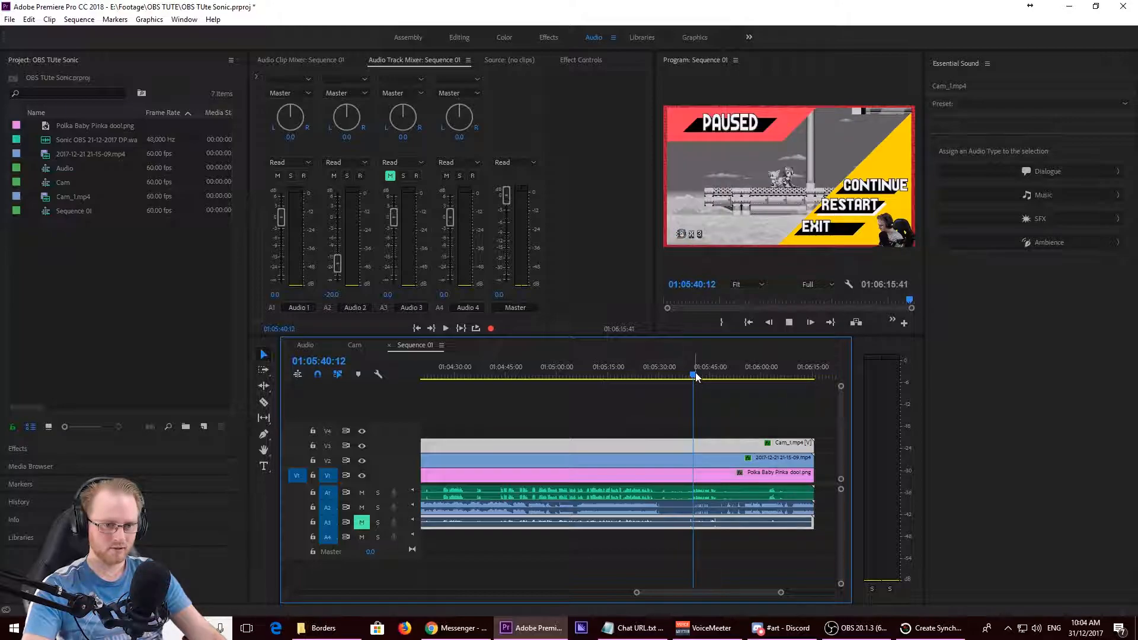
key(space)
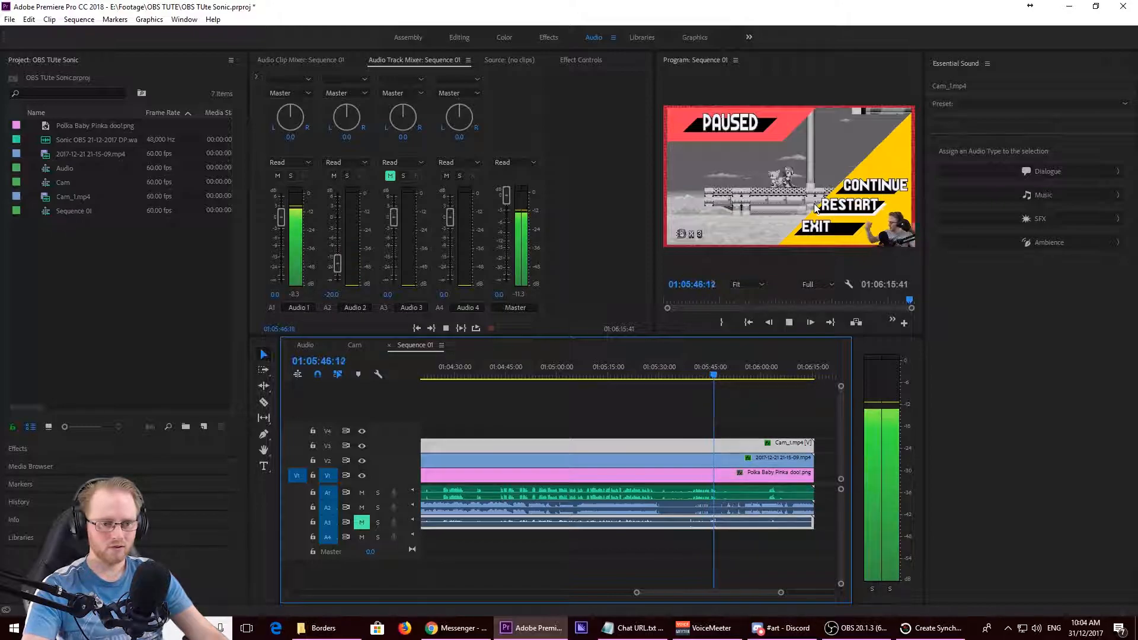
key(space)
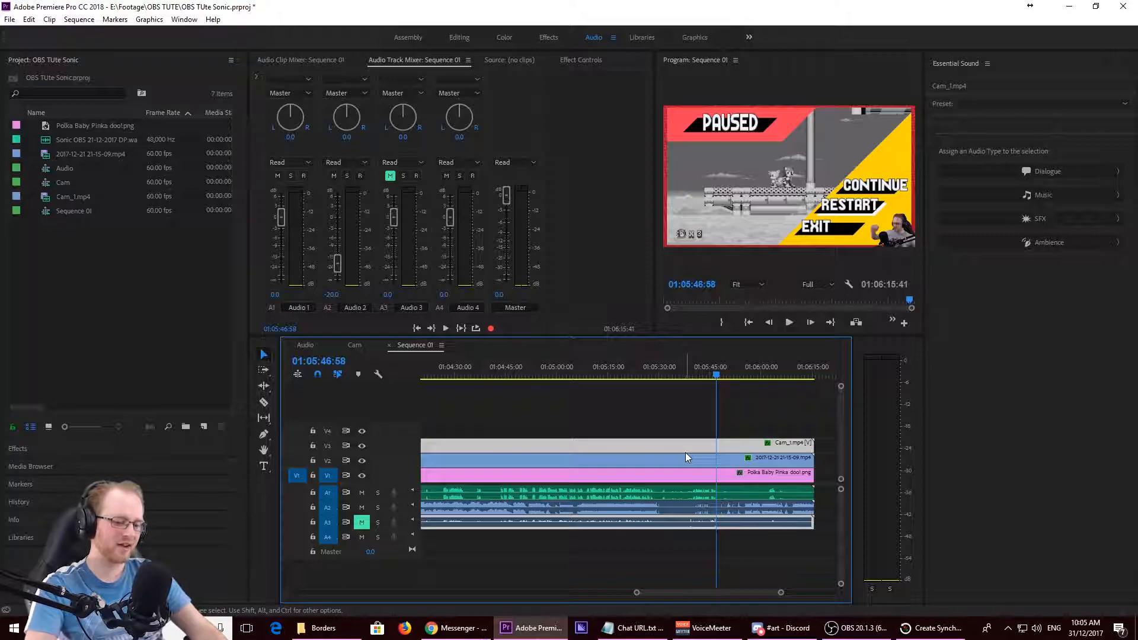
- Replay the end clap closely and stop at 01:05:46:31 in Sequence 01
scroll(672, 521, up, 3)
scroll(771, 545, up, 4)
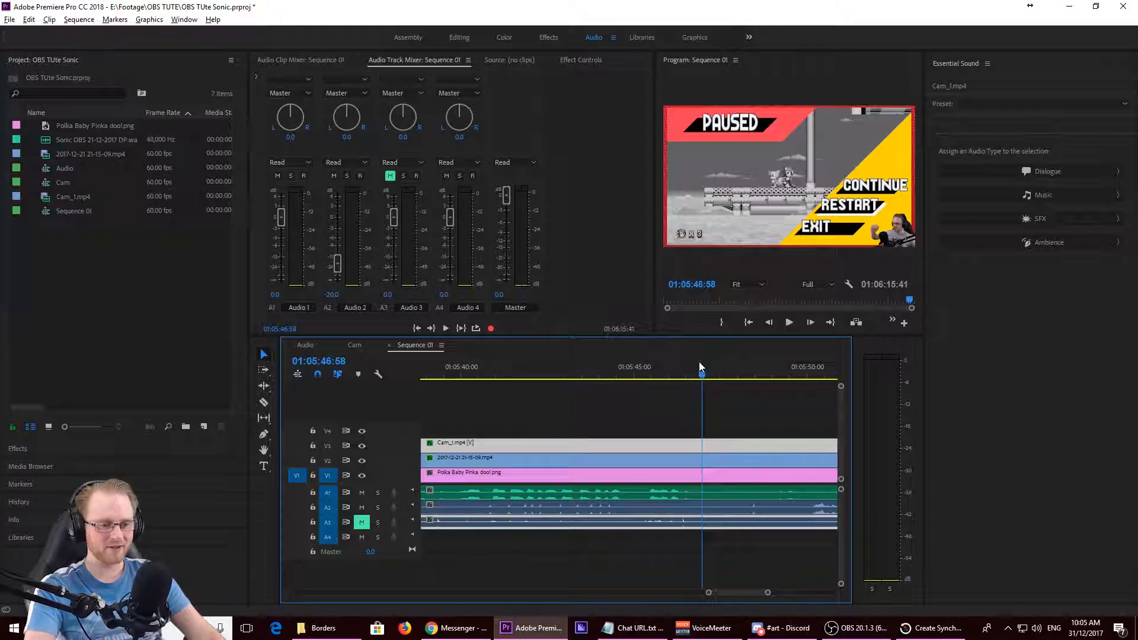
drag(696, 359, 686, 369)
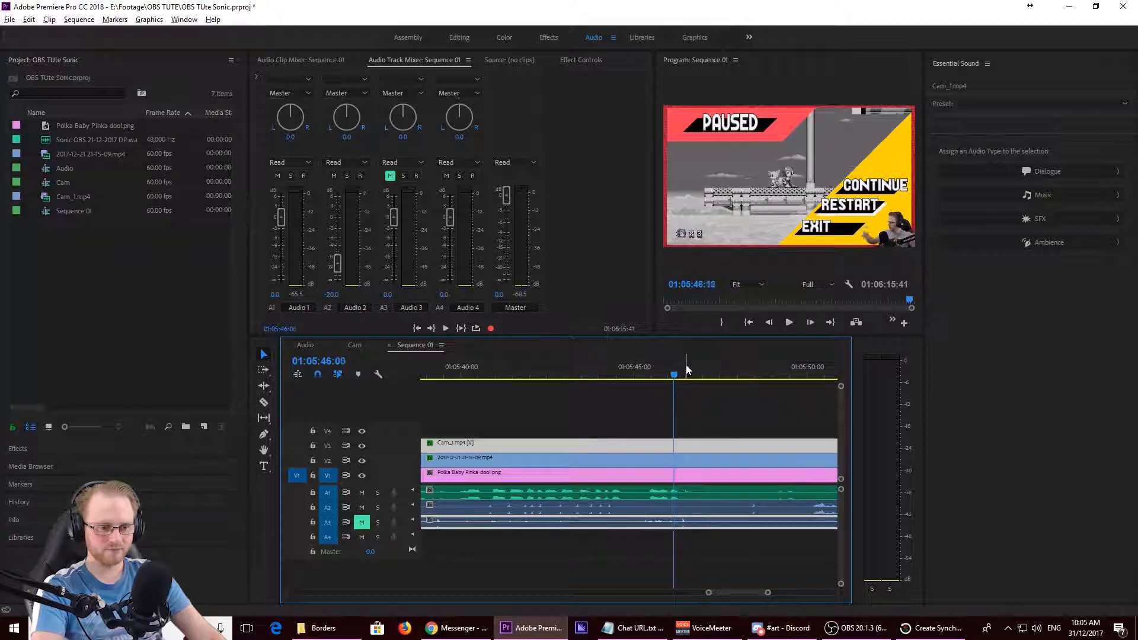
key(space)
key(space)
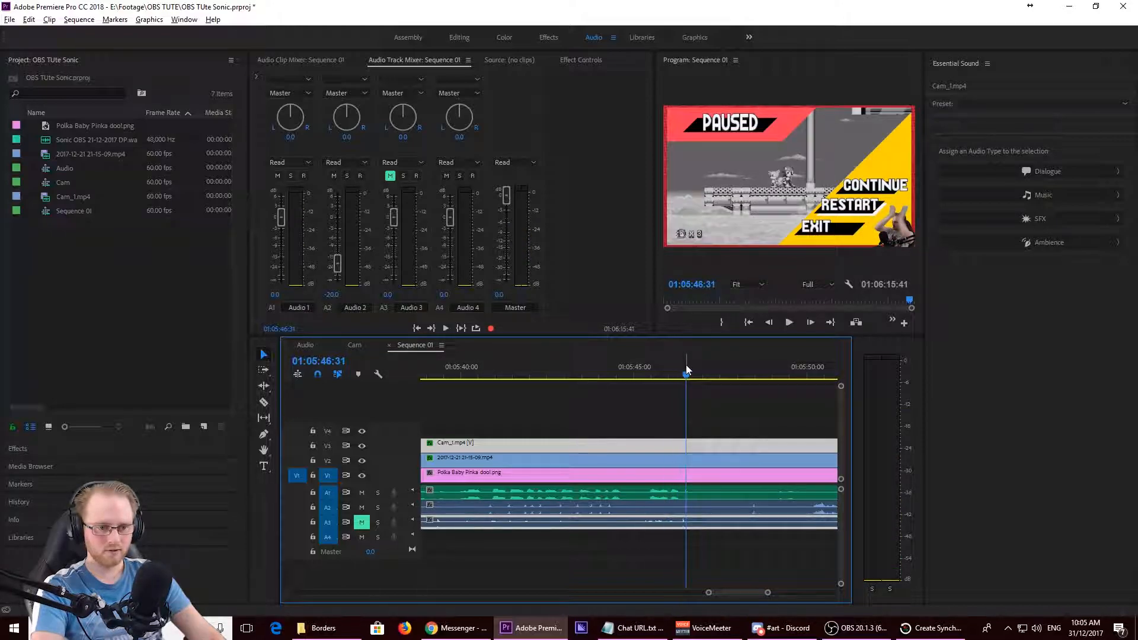
- Step frame by frame around 01:05:46:29 to compare the cam's clap with the audio waveform
key(Left)
key(Left)
key(Left)
key(Left)
key(Left)
key(Left)
key(Left)
key(Left)
key(Left)
key(Left)
key(Left)
key(Left)
key(Left)
key(Left)
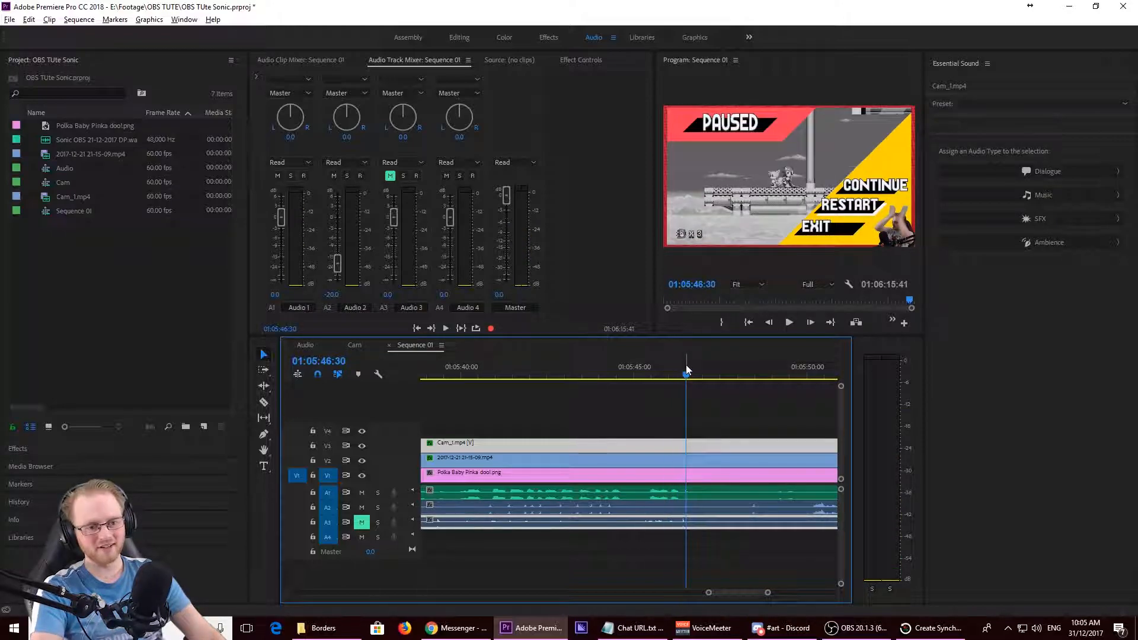
key(Right)
key(Right)
key(Right)
key(Right)
key(Right)
key(Right)
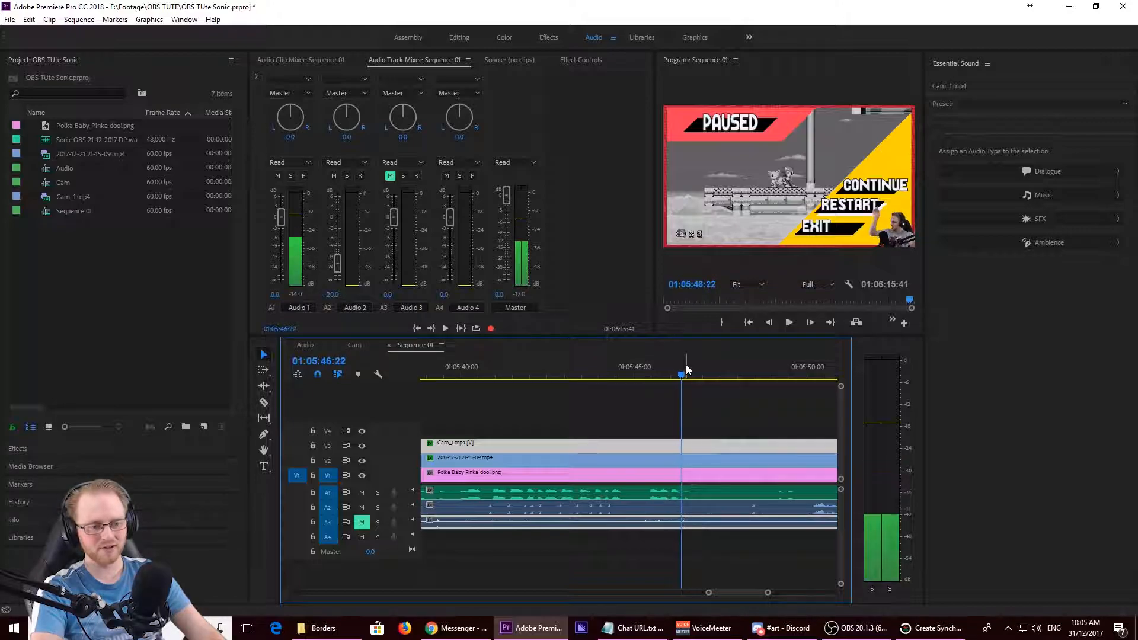
key(Right)
key(Right)
key(Right)
key(Right)
key(Right)
key(Right)
key(Right)
key(Left)
key(Left)
key(Left)
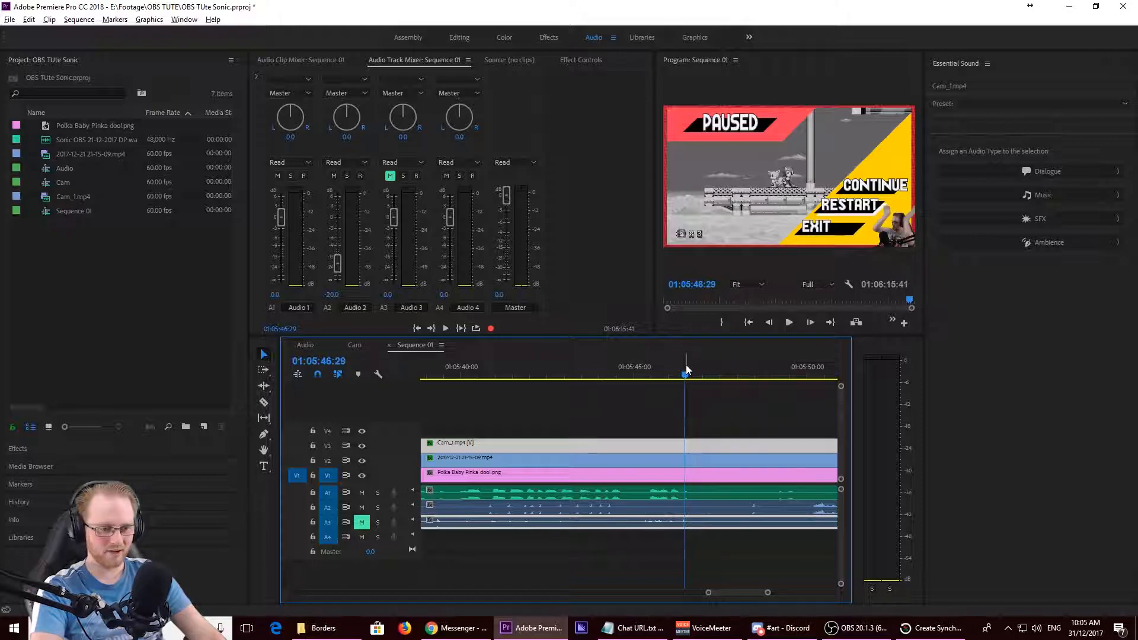
- Cut the audio clip on track A1 with the Razor tool at its clap, 01:05:46:28
scroll(699, 486, up, 6)
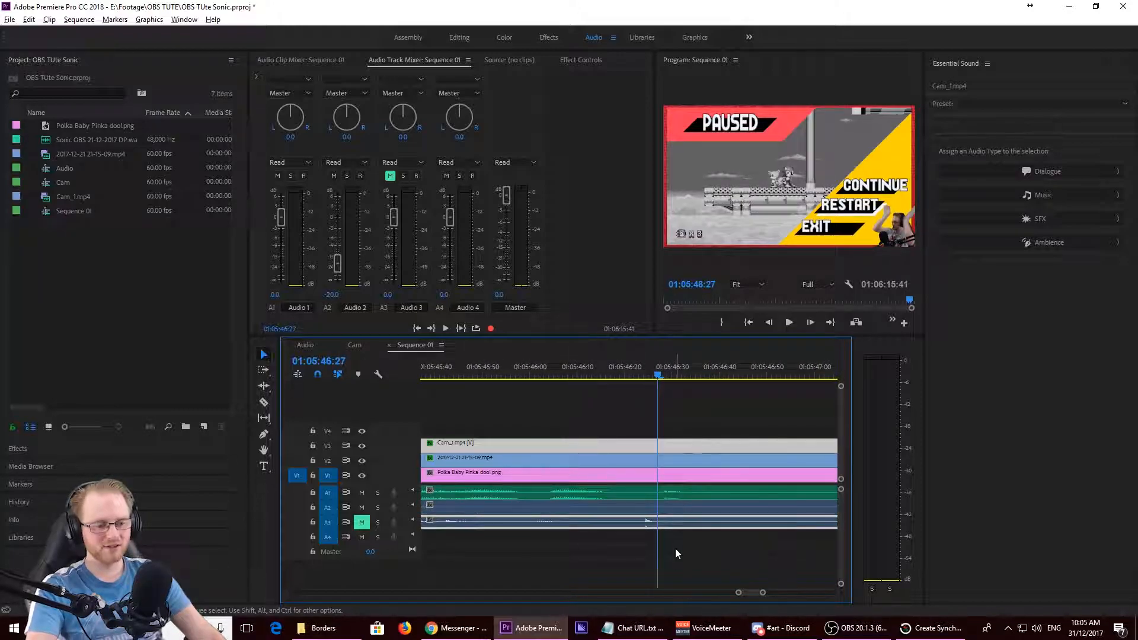
click(675, 572)
key(Right)
key(c)
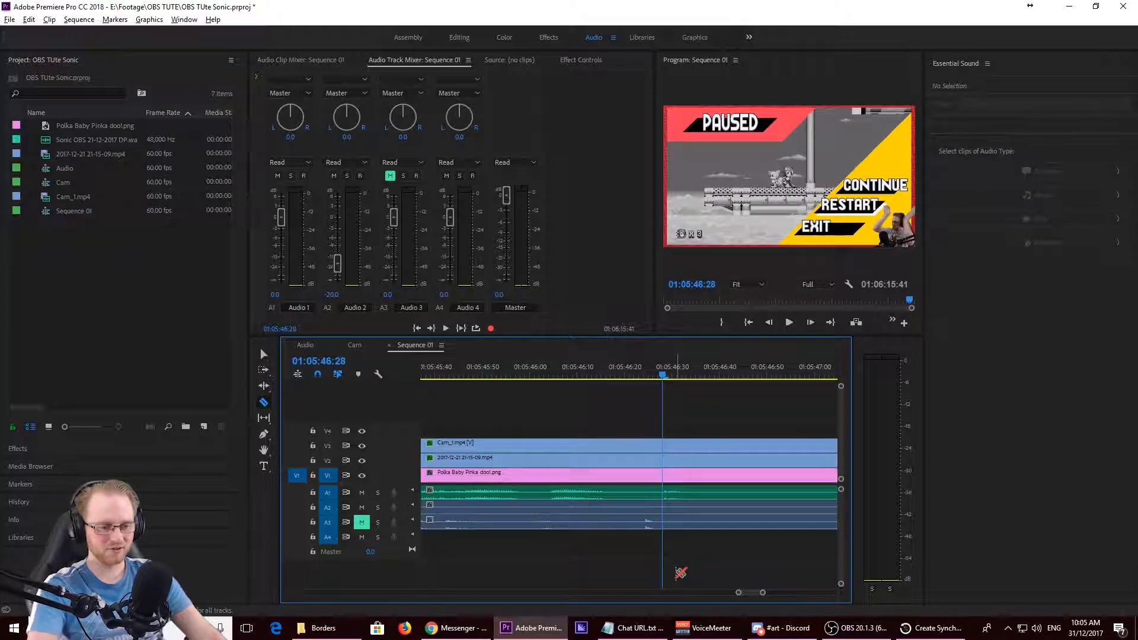
click(665, 494)
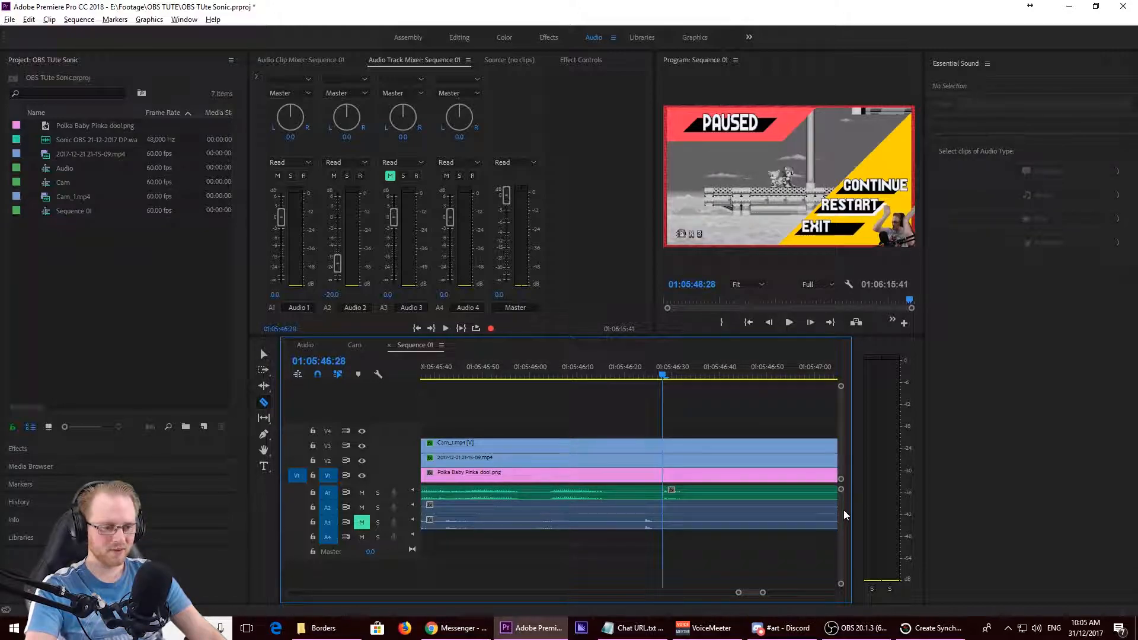
- Find the frame where the hands meet and cut the linked Cam_1.mp4 clip there, at 01:05:46:32
key(space)
key(space)
key(Left)
key(Left)
key(Left)
key(Left)
key(Left)
key(Left)
key(Left)
key(Left)
key(Left)
key(Left)
key(Left)
key(Left)
key(Left)
key(Left)
key(Left)
key(Left)
key(Left)
key(Left)
key(Left)
key(Left)
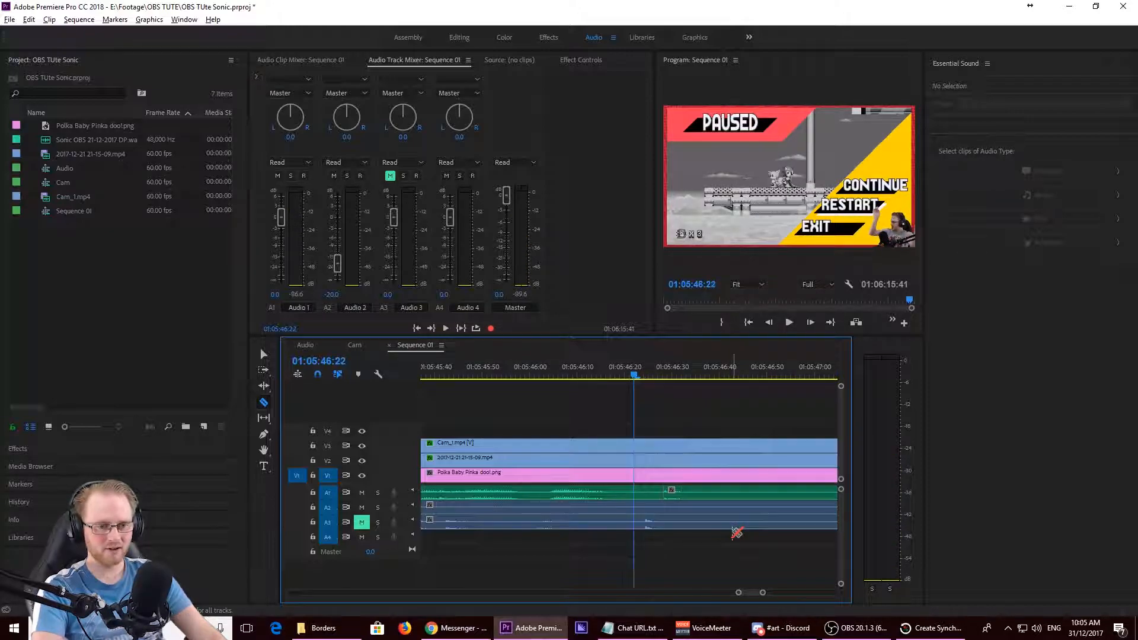
key(Right)
key(Right)
key(Right)
key(Right)
key(Right)
key(Right)
key(Right)
key(Right)
key(Right)
key(Right)
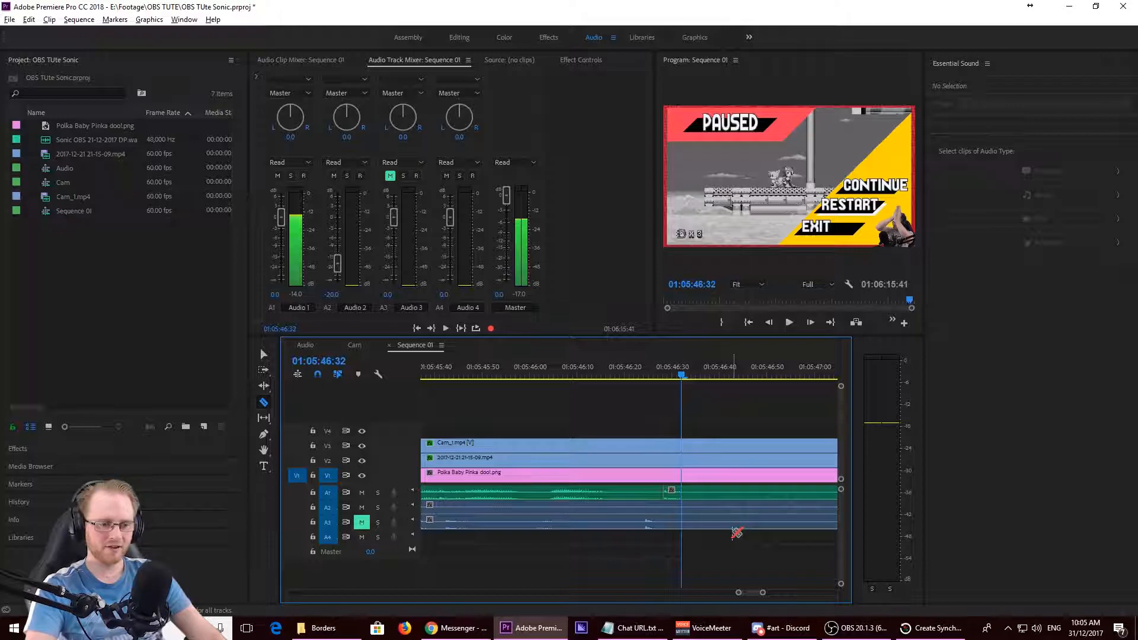
click(682, 443)
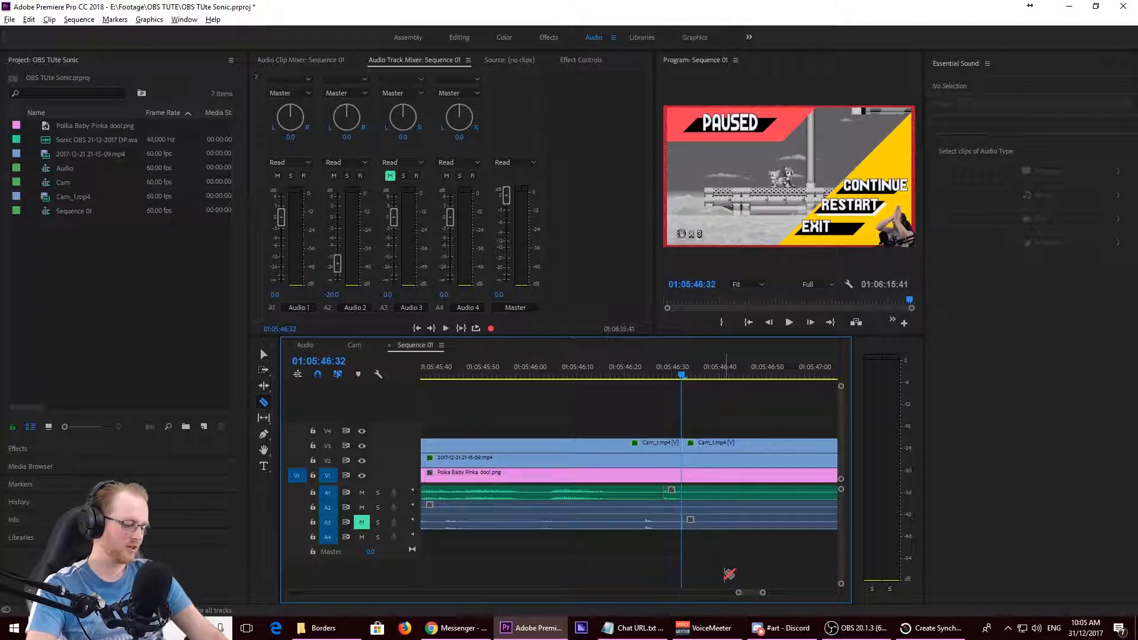
- Rate-stretch the Cam_1.mp4 segment before the clap to end at the A1 audio cut, 01:05:46:28, and close the gap after it
key(b)
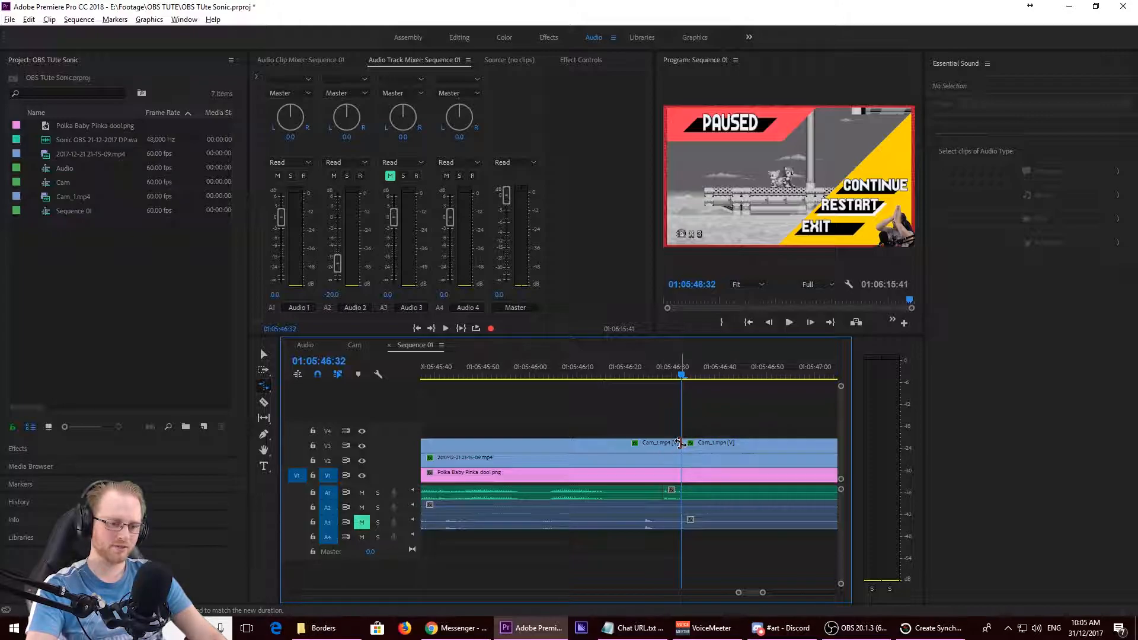
drag(680, 443, 661, 450)
drag(635, 372, 594, 387)
key(space)
key(v)
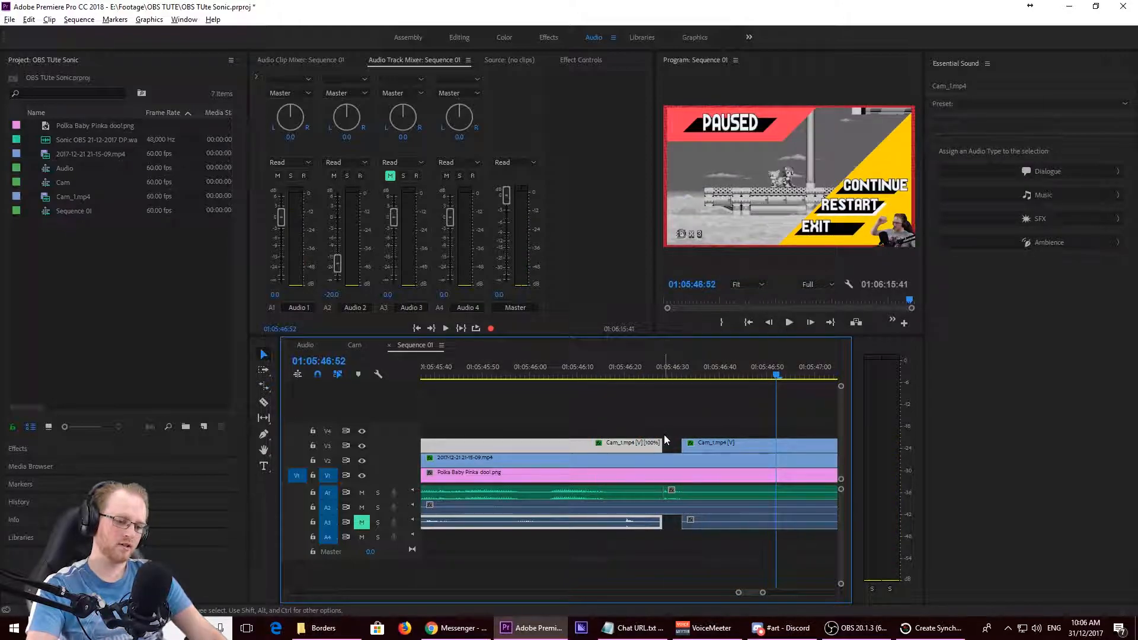
click(674, 445)
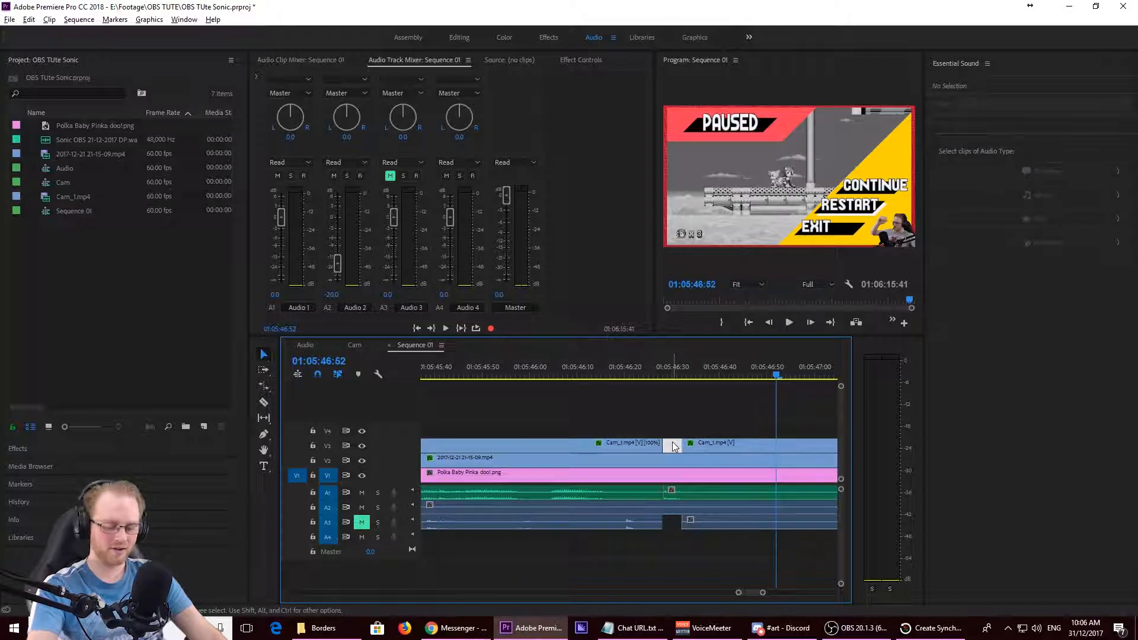
key(Delete)
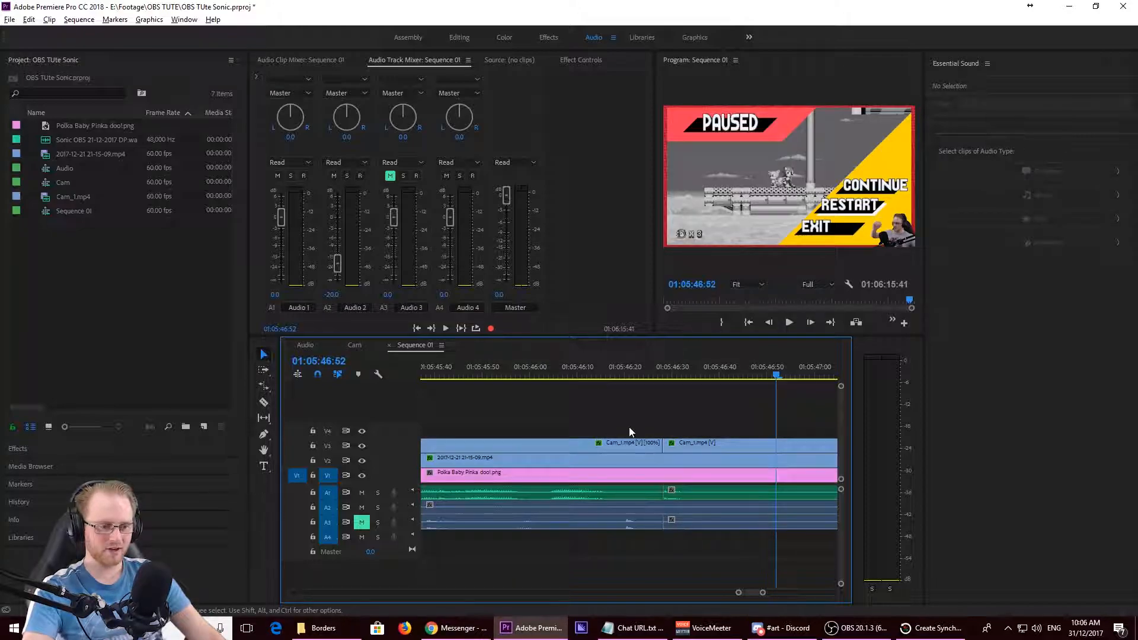
- Replay the end clap around 01:05:46:26 to check that the shortened cam clip matches the audio
drag(606, 374, 508, 404)
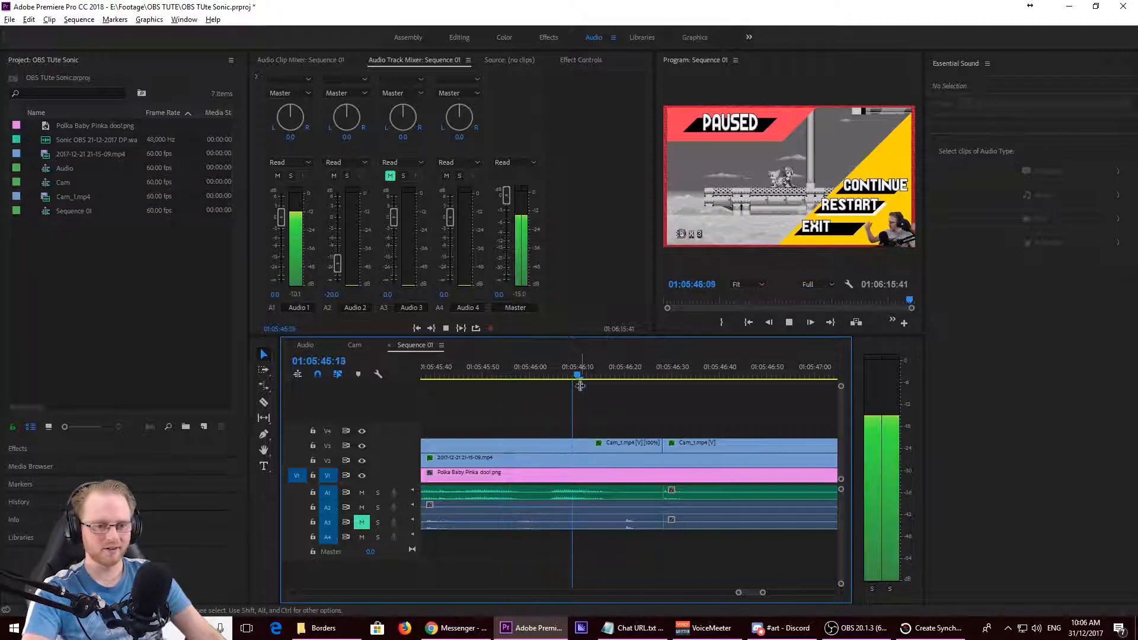
key(space)
click(653, 369)
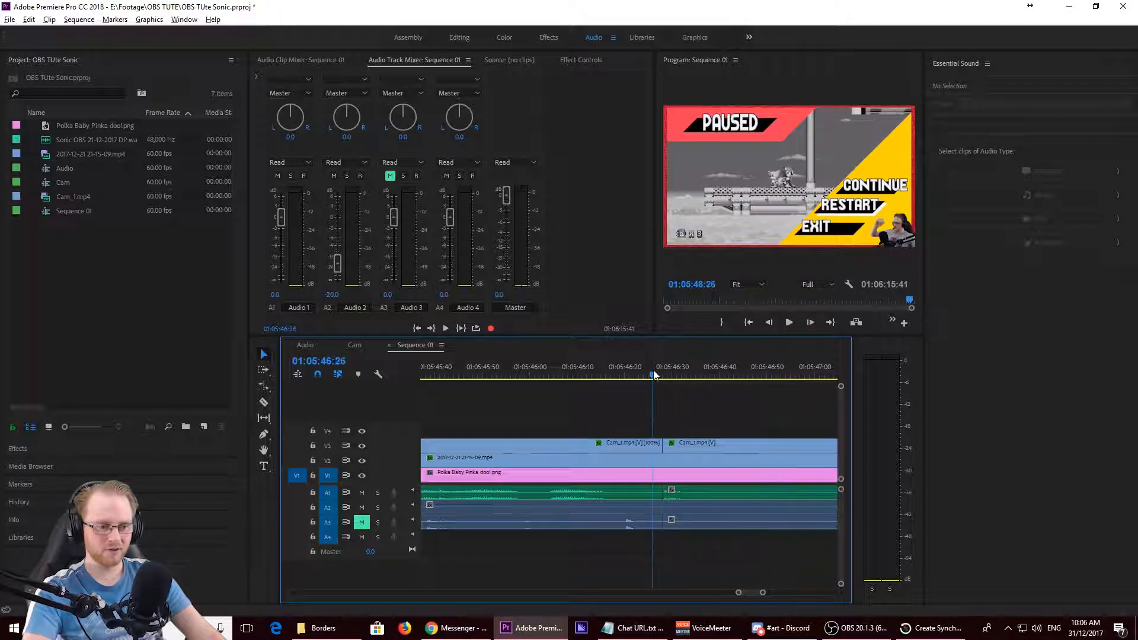
key(space)
click(653, 368)
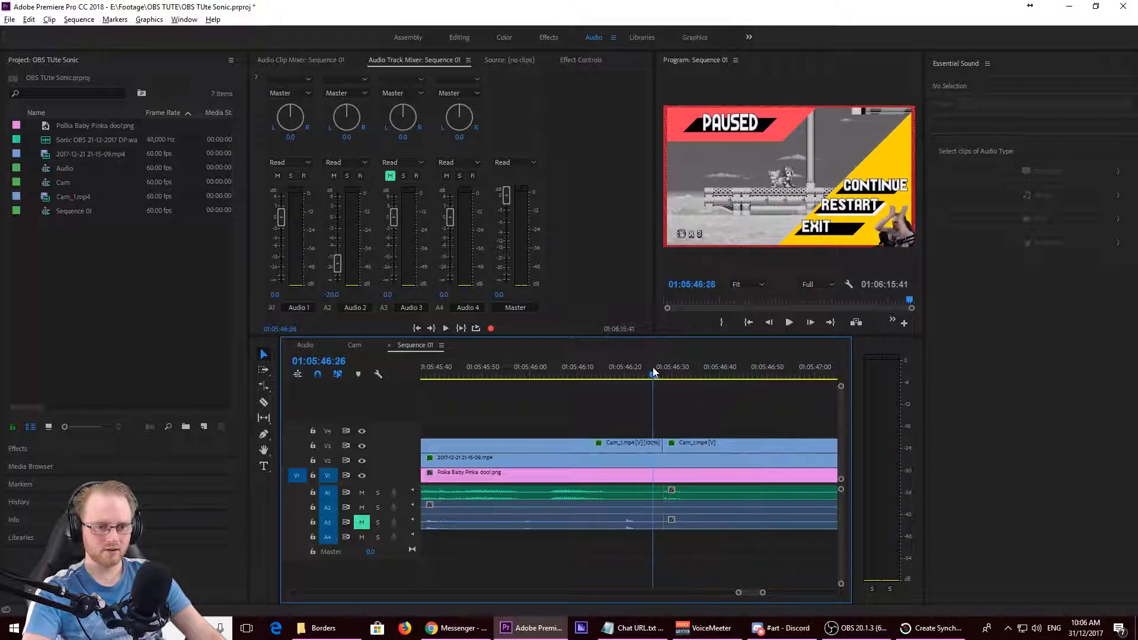
key(space)
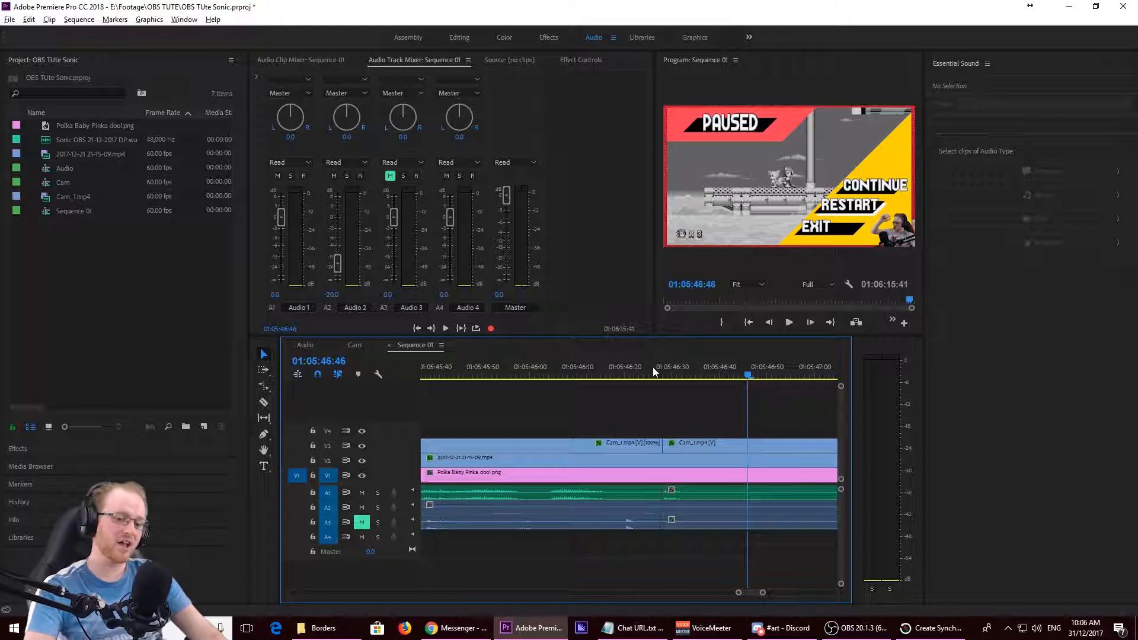
scroll(590, 471, down, 1)
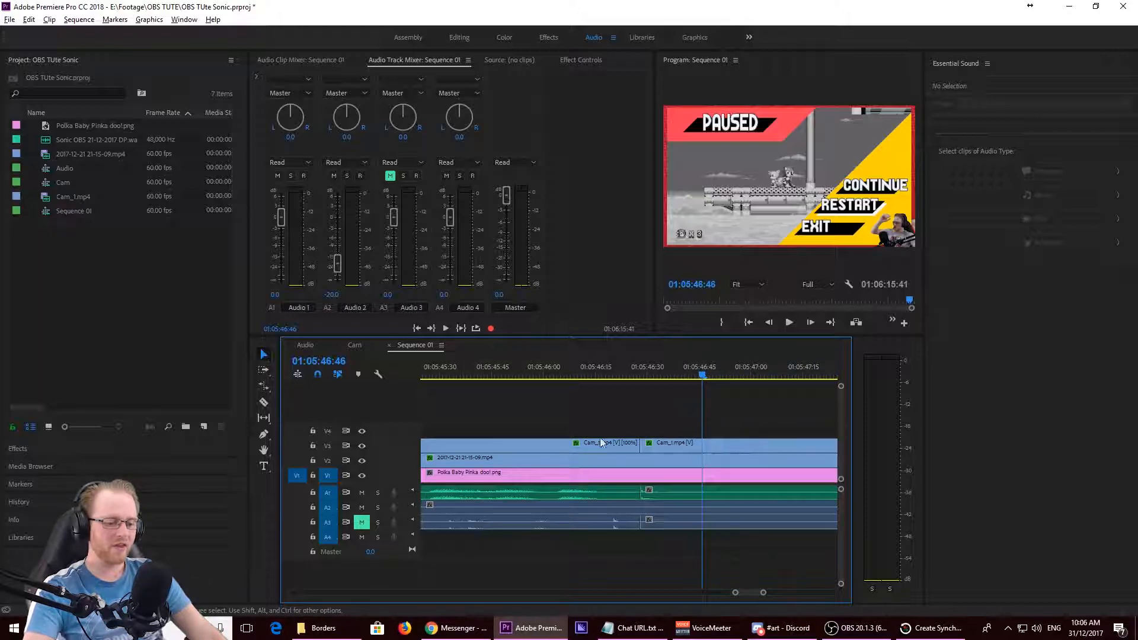
- Play the lead-up to the end clap from before 01:05:45:10 to judge the cam and audio sync
click(568, 373)
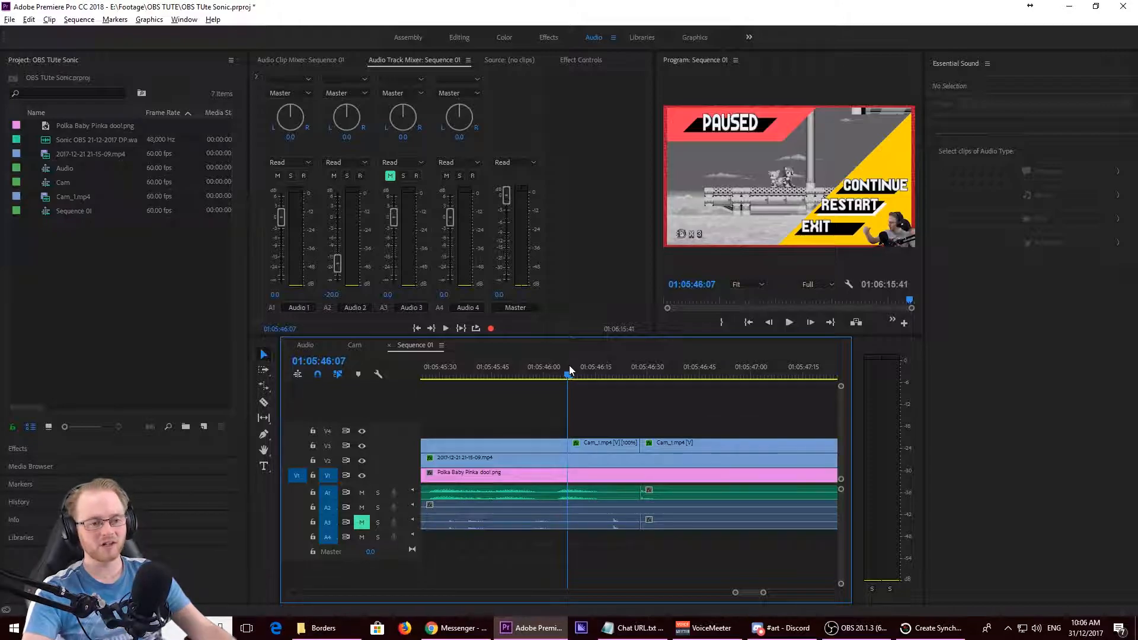
drag(569, 365, 500, 422)
key(space)
key(space)
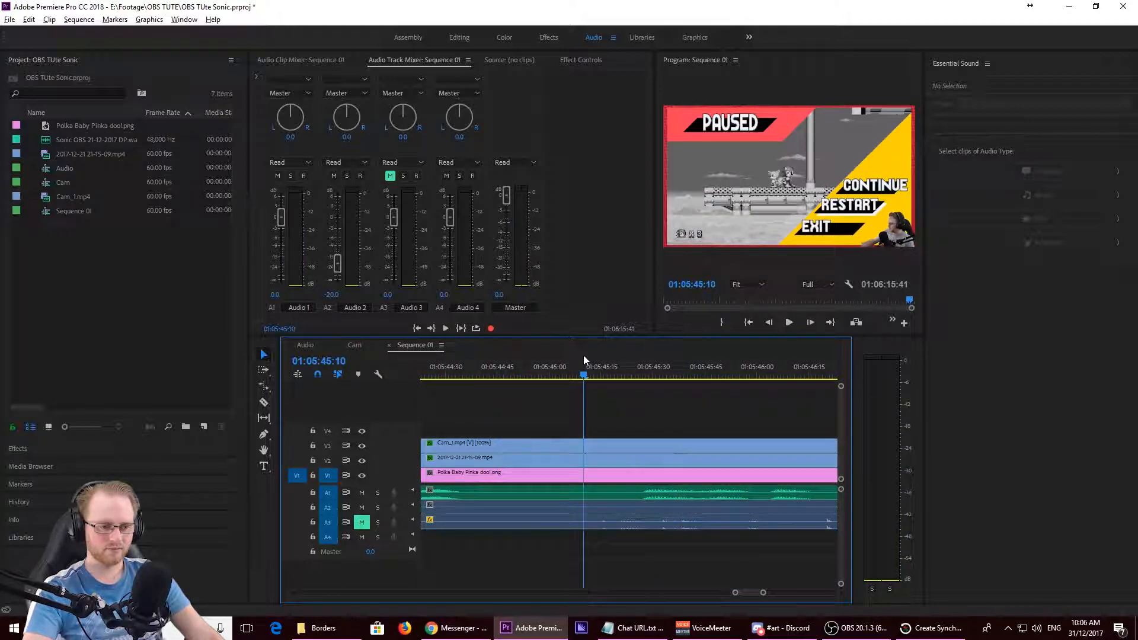
key(space)
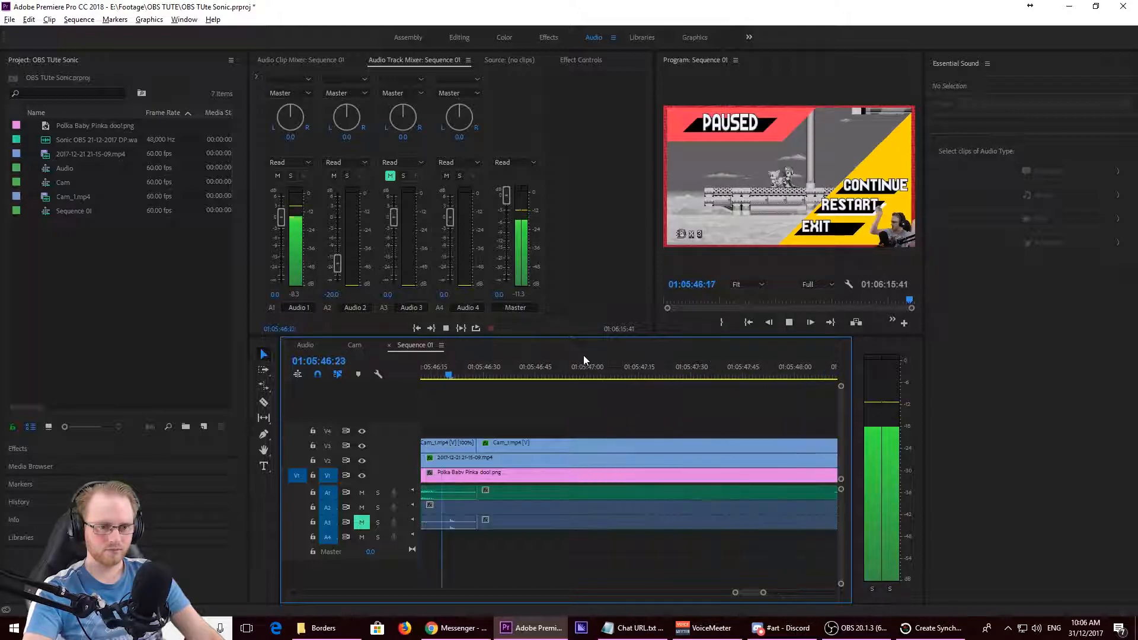
key(space)
- Play the pause-menu passage from about 01:05:43 and cut the A1 audio clip at 01:05:44:21 with the Razor tool
scroll(590, 409, down, 5)
click(492, 375)
key(space)
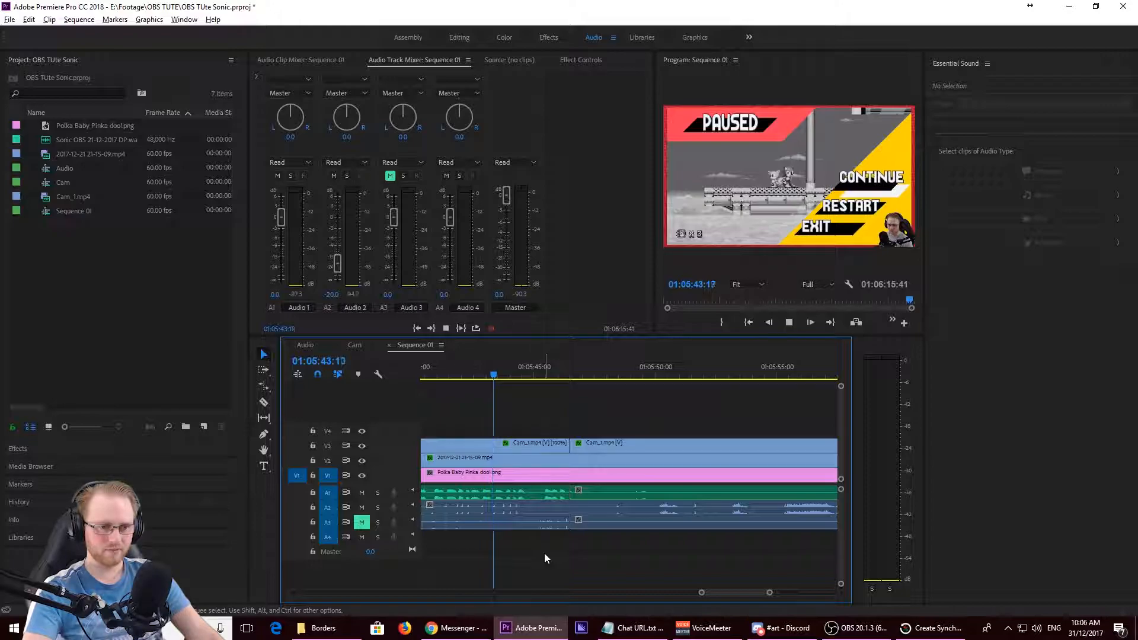
key(space)
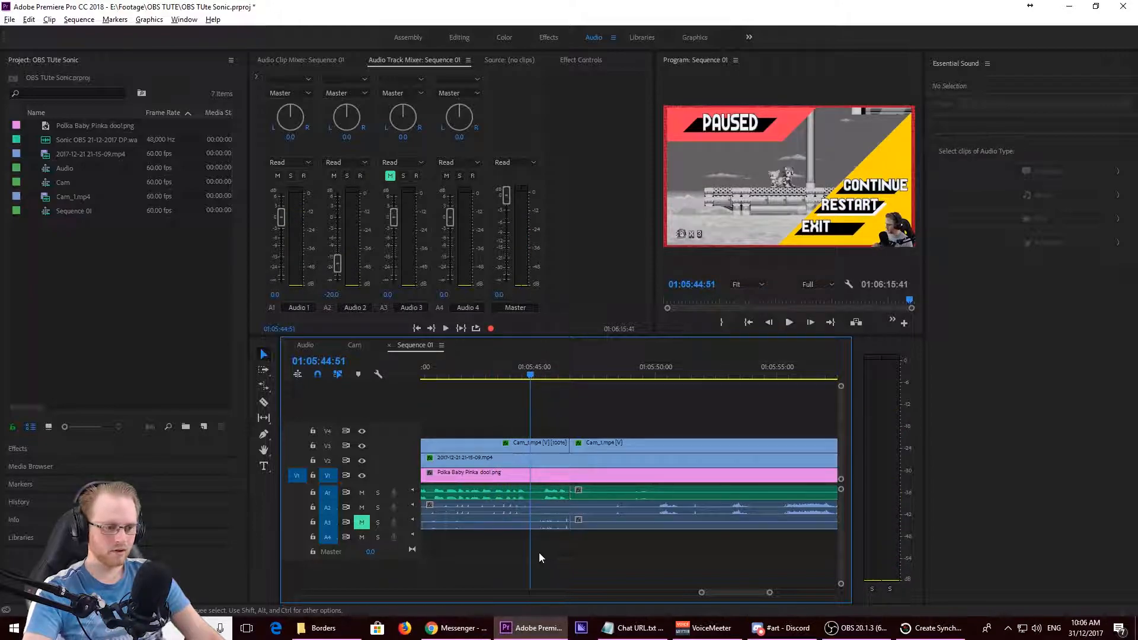
scroll(500, 538, up, 5)
drag(687, 375, 654, 390)
key(Left)
key(c)
click(652, 493)
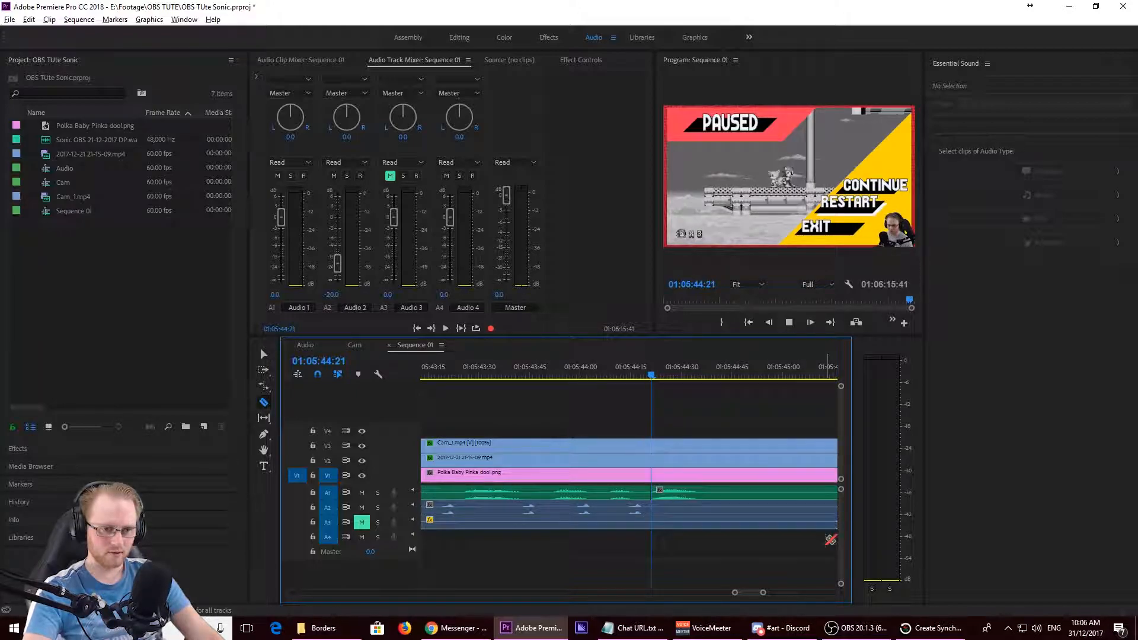
key(space)
key(space)
key(j)
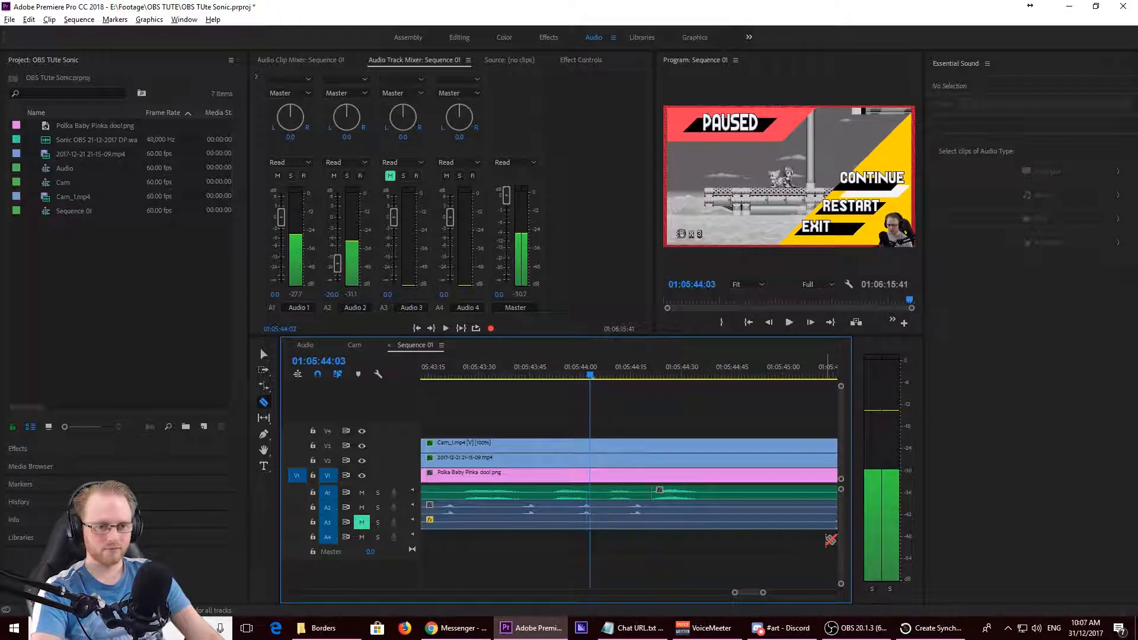
key(Right)
key(Right)
key(Right)
key(Right)
key(Right)
key(Right)
key(Right)
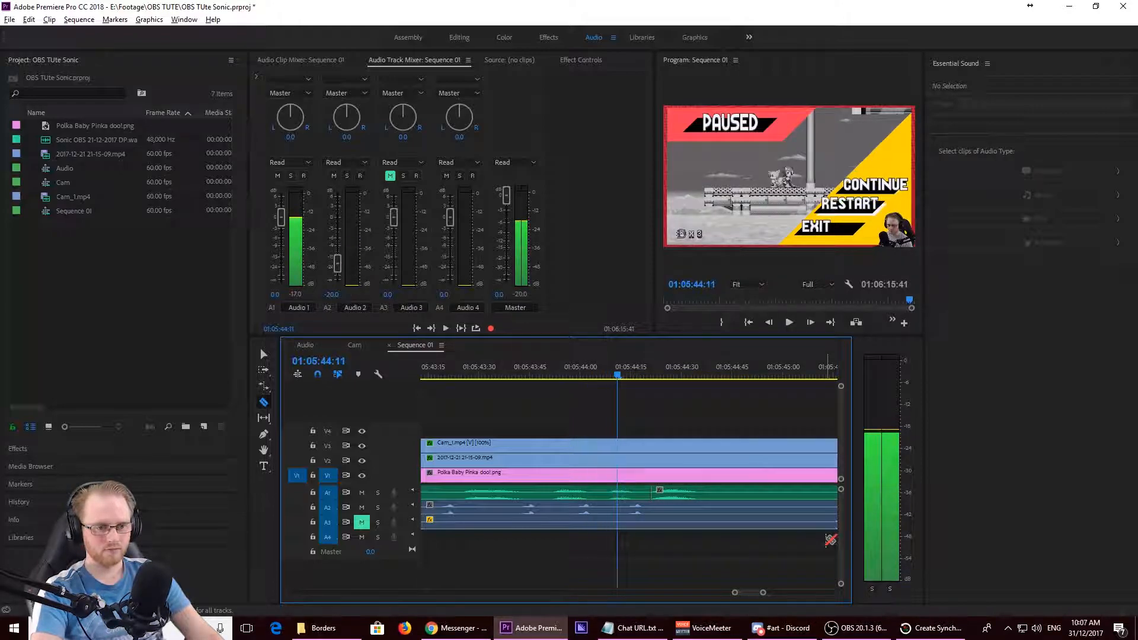
key(Right)
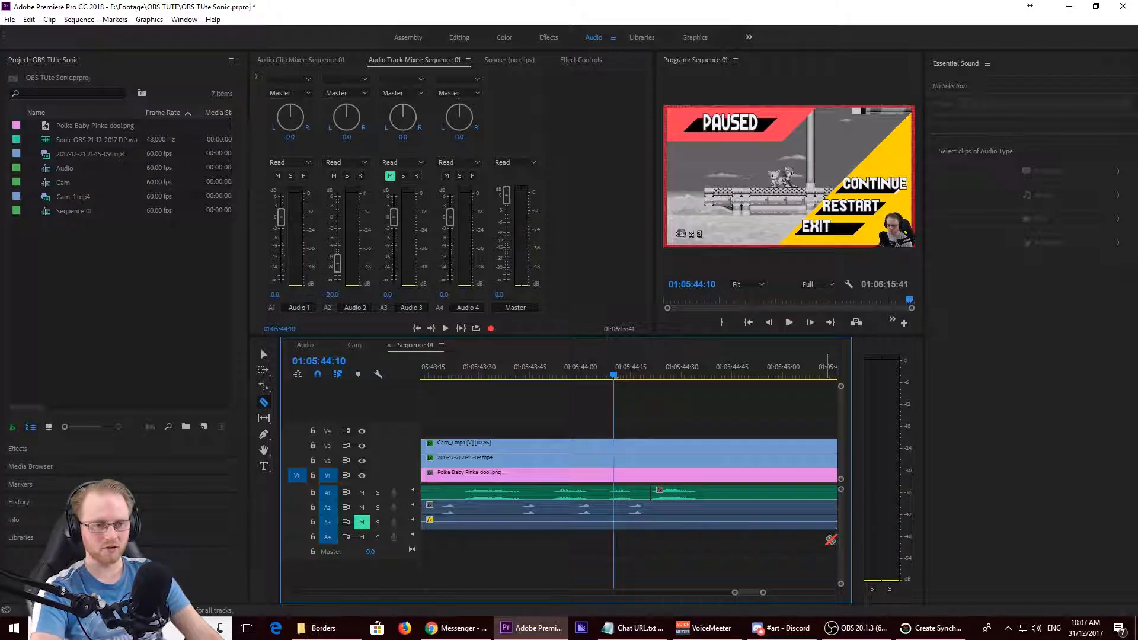
key(Right)
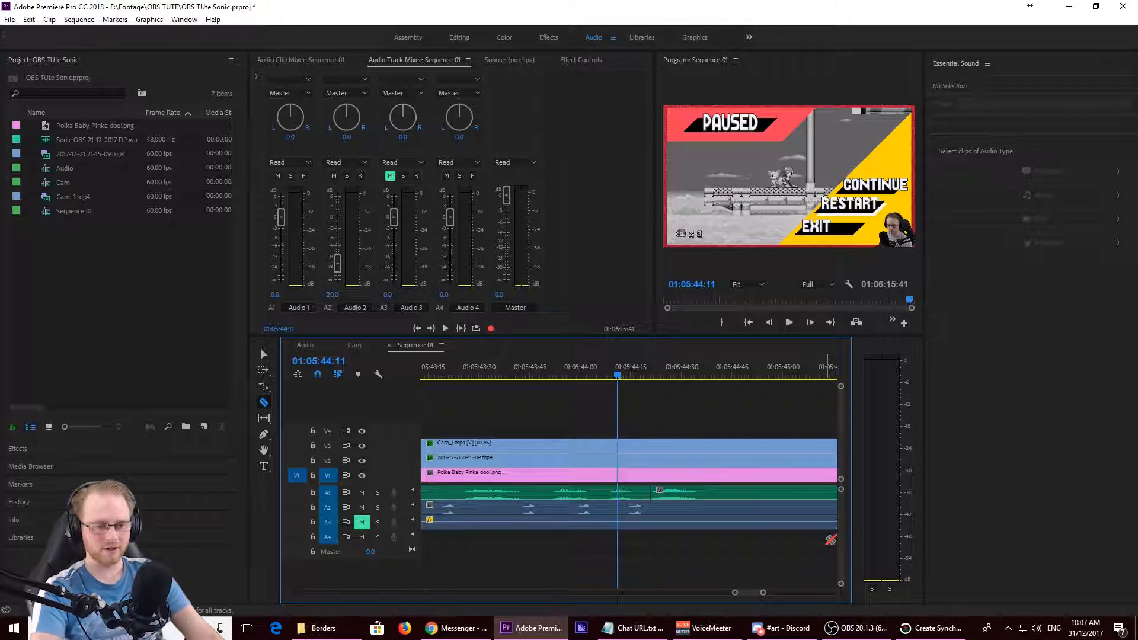
key(Left)
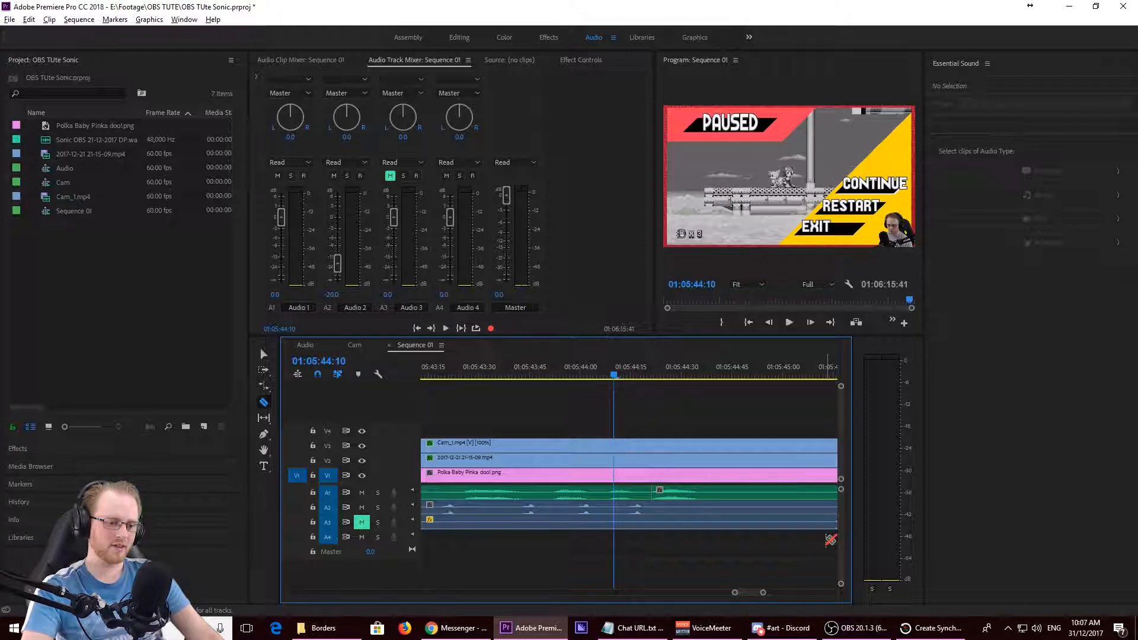
click(615, 458)
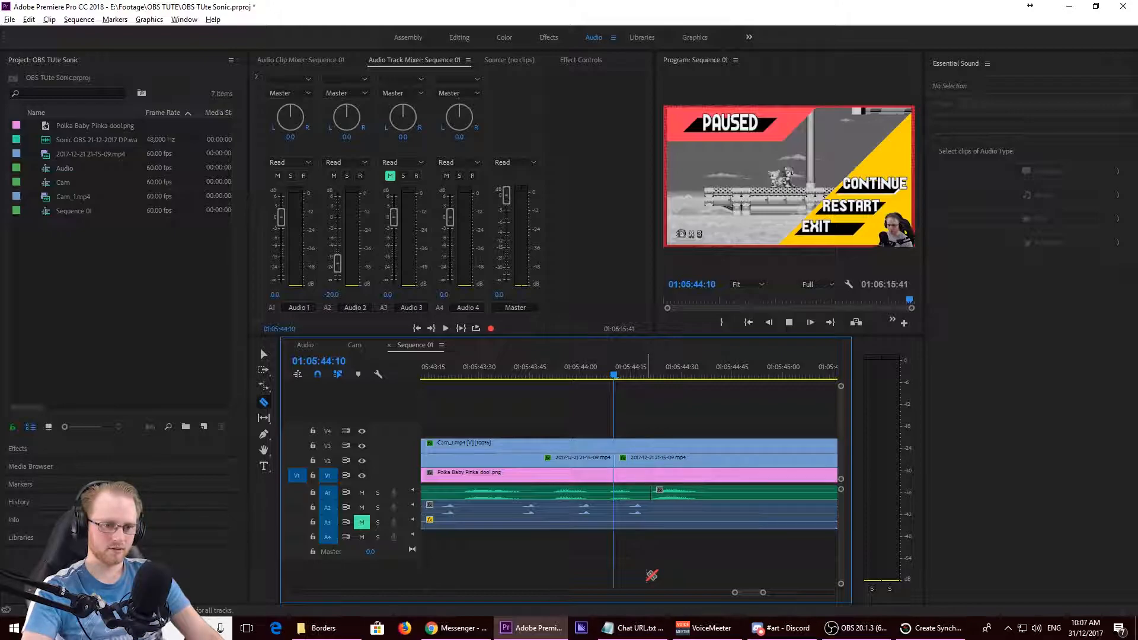
- Replay the passage from the gameplay cut at 01:05:44:10 to compare the menu movement with the audio
key(space)
key(space)
click(617, 373)
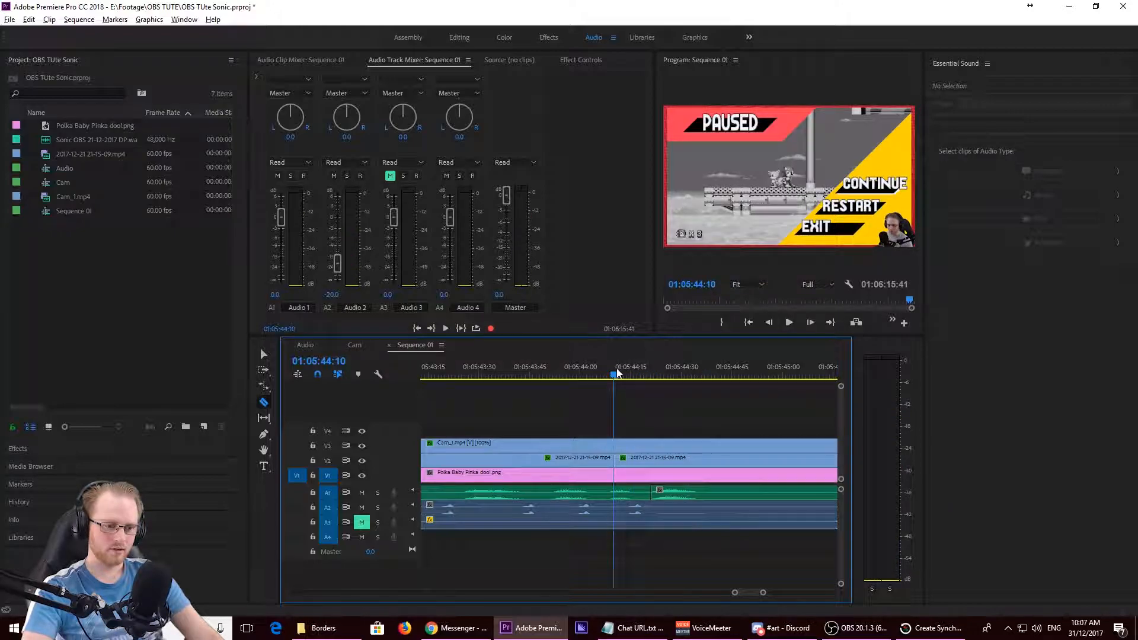
key(space)
key(space)
click(617, 373)
key(space)
key(space)
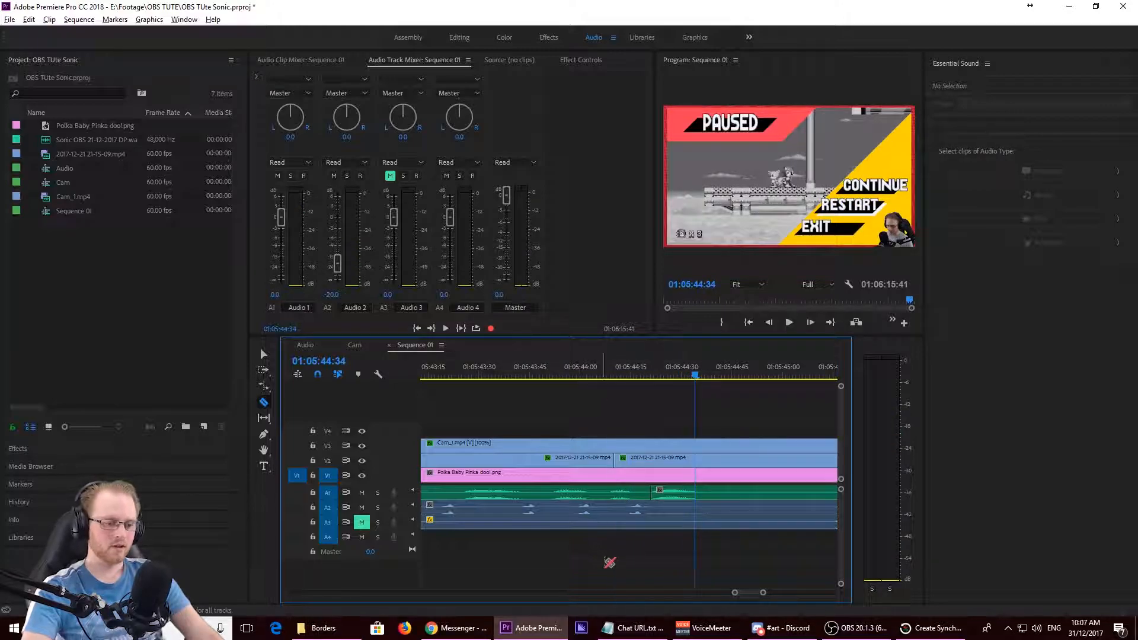
- Move the second gameplay segment to the A1 audio cut at 01:05:44:21 and rate-stretch the first segment to fill the gap
key(r)
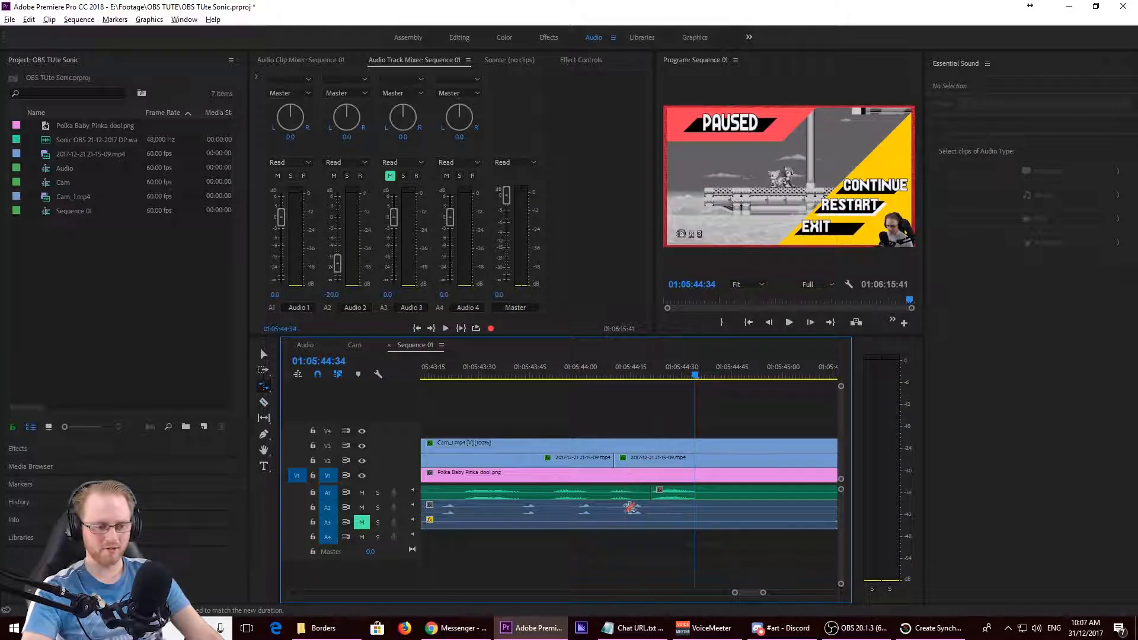
key(v)
drag(645, 464, 670, 469)
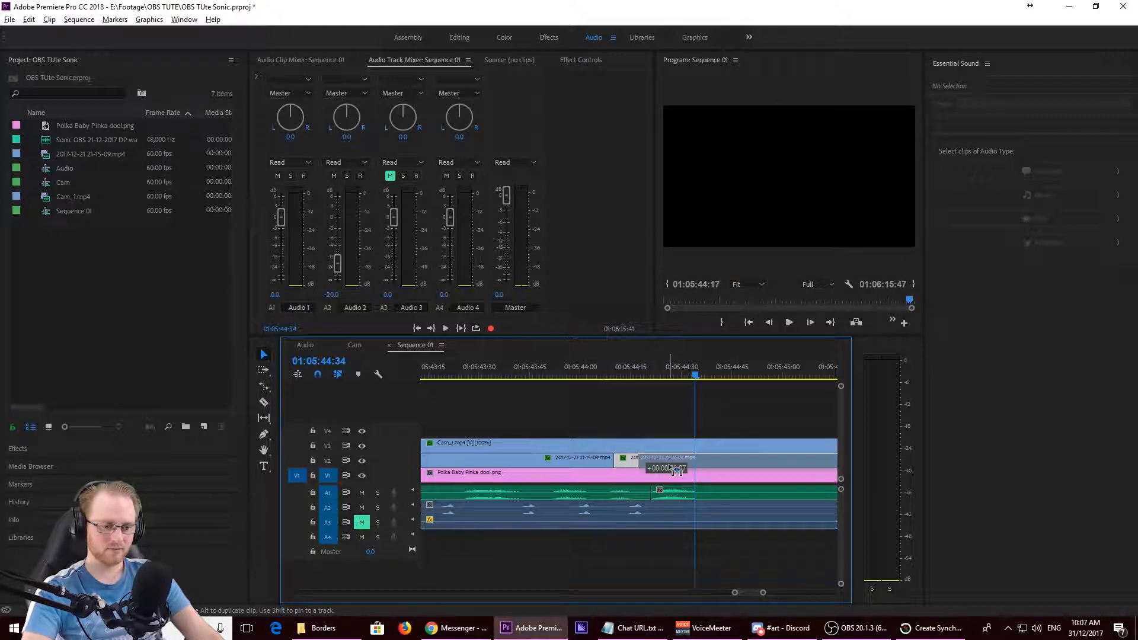
drag(672, 469, 686, 468)
key(r)
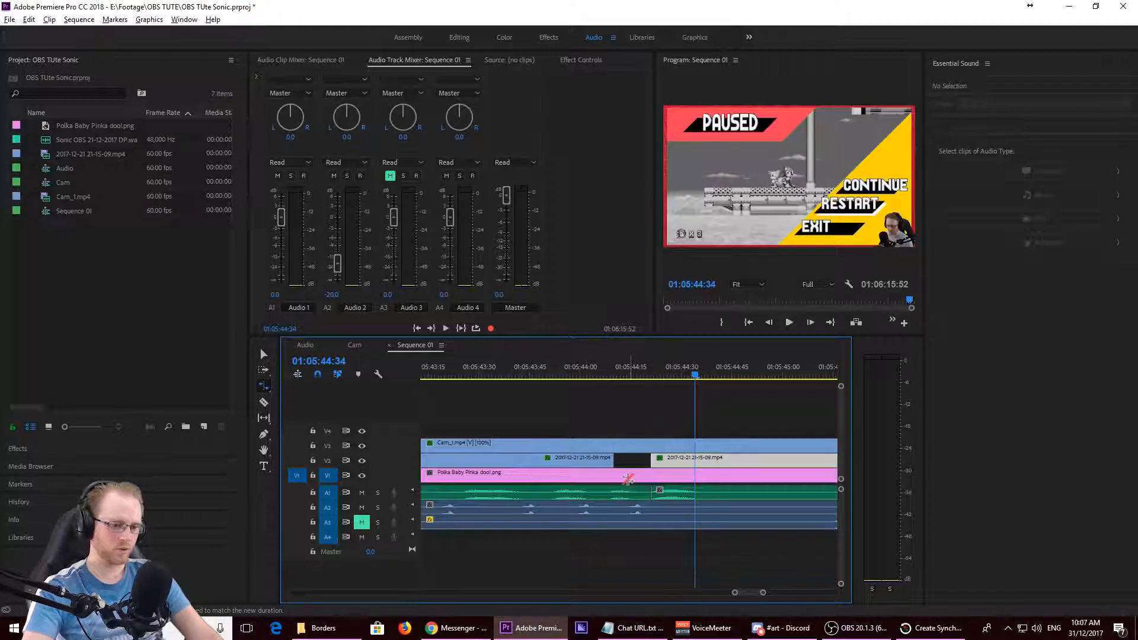
drag(614, 462, 647, 464)
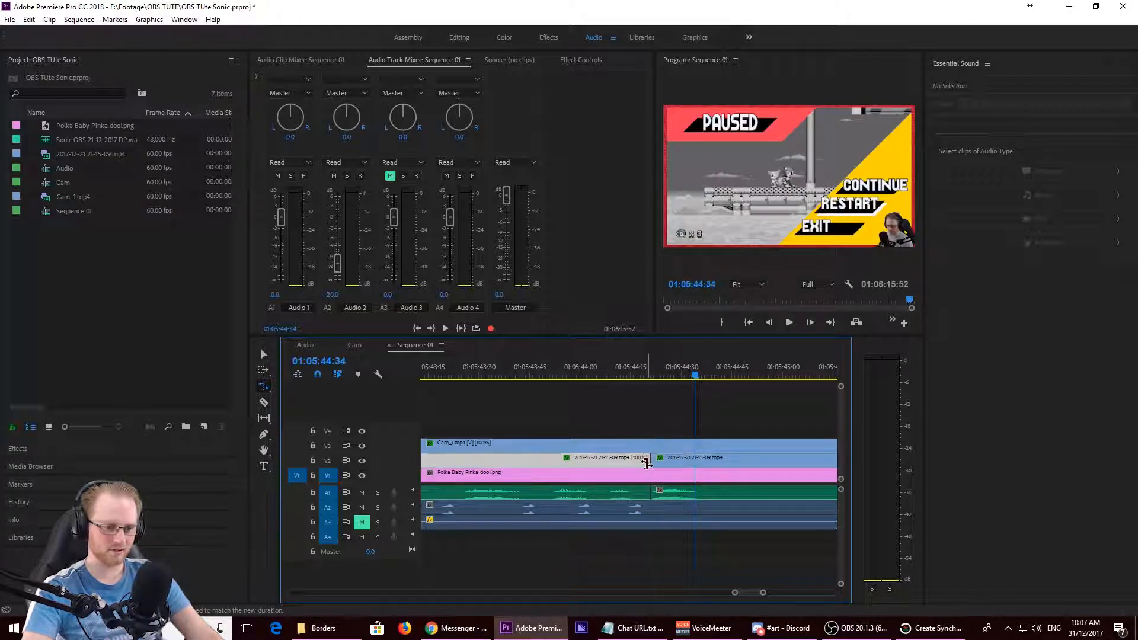
- Replay the adjusted gameplay join from 01:05:43:35 and go back to 00:55:28:28 to view an earlier part of the sequence
click(496, 368)
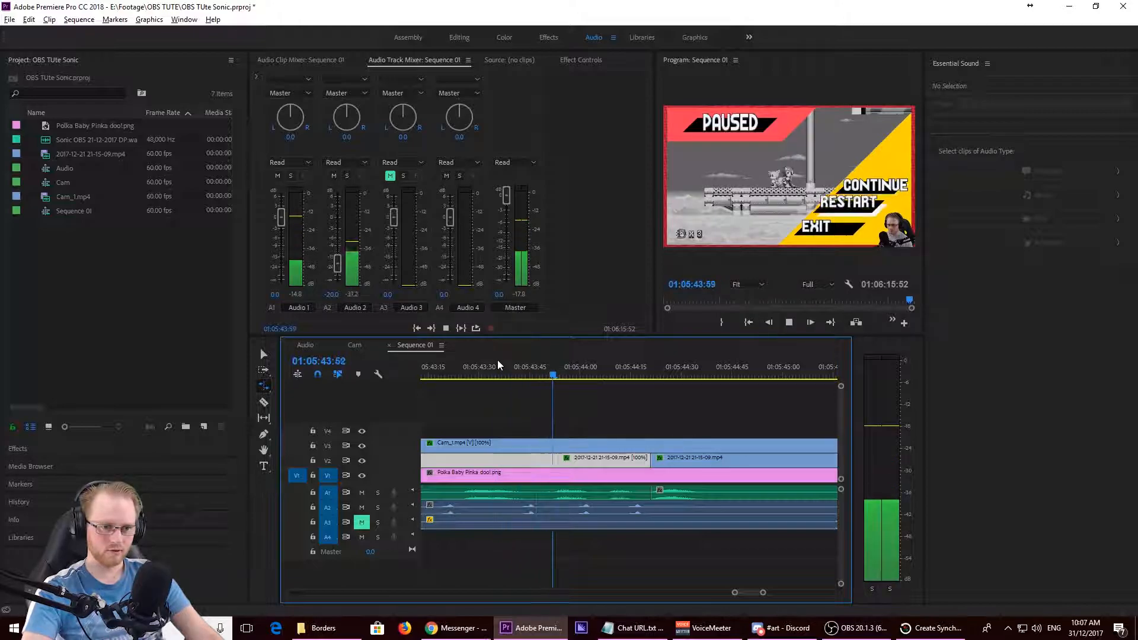
key(space)
click(498, 362)
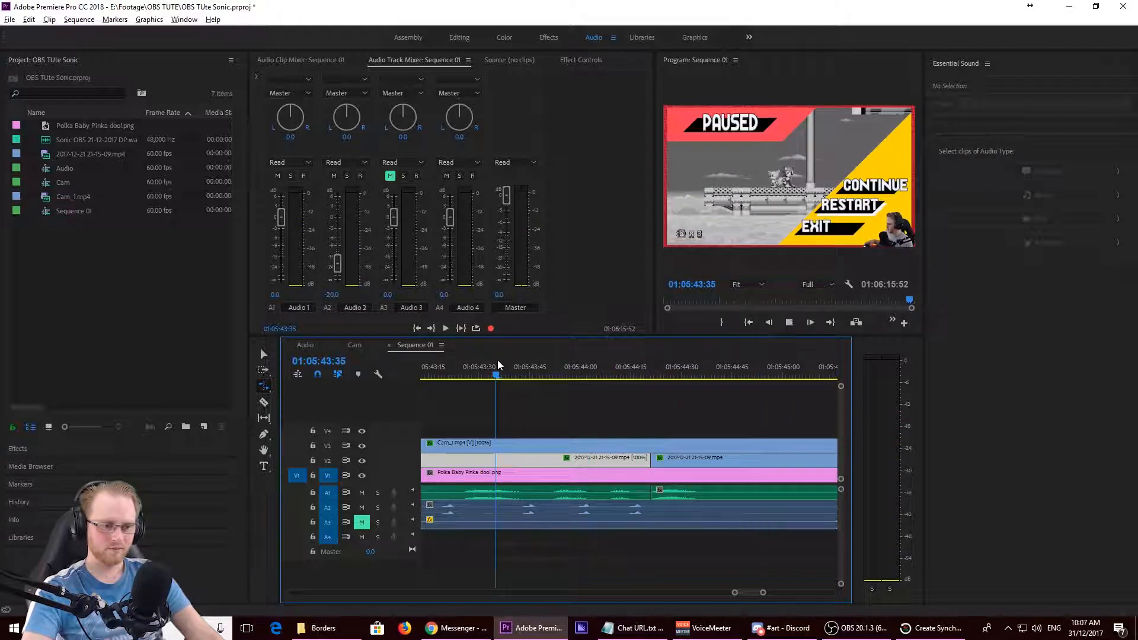
key(space)
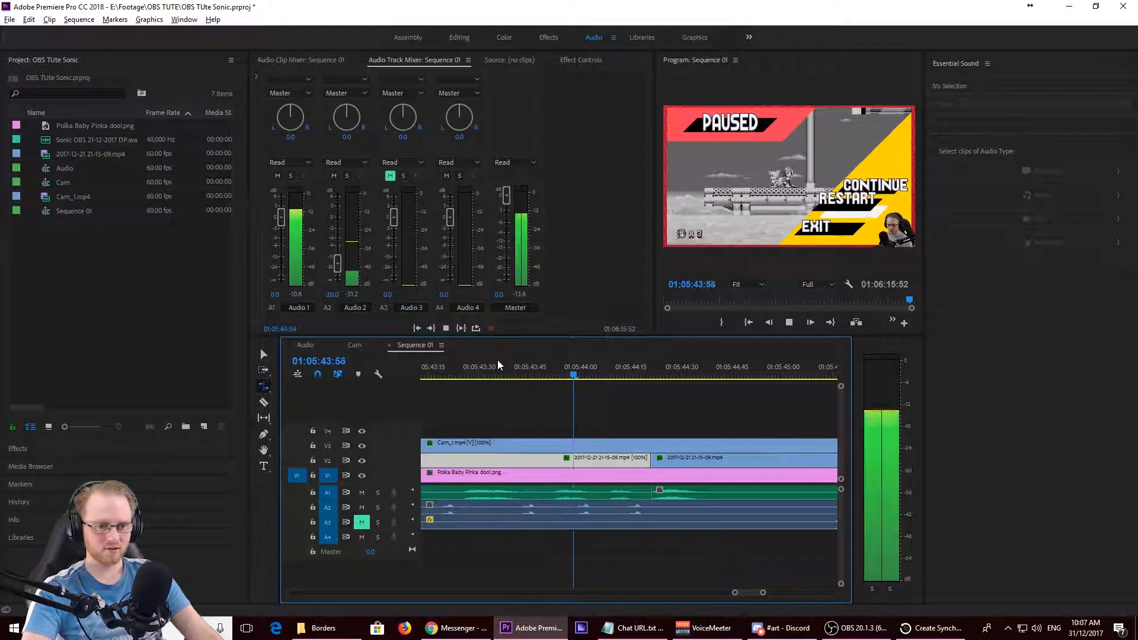
key(space)
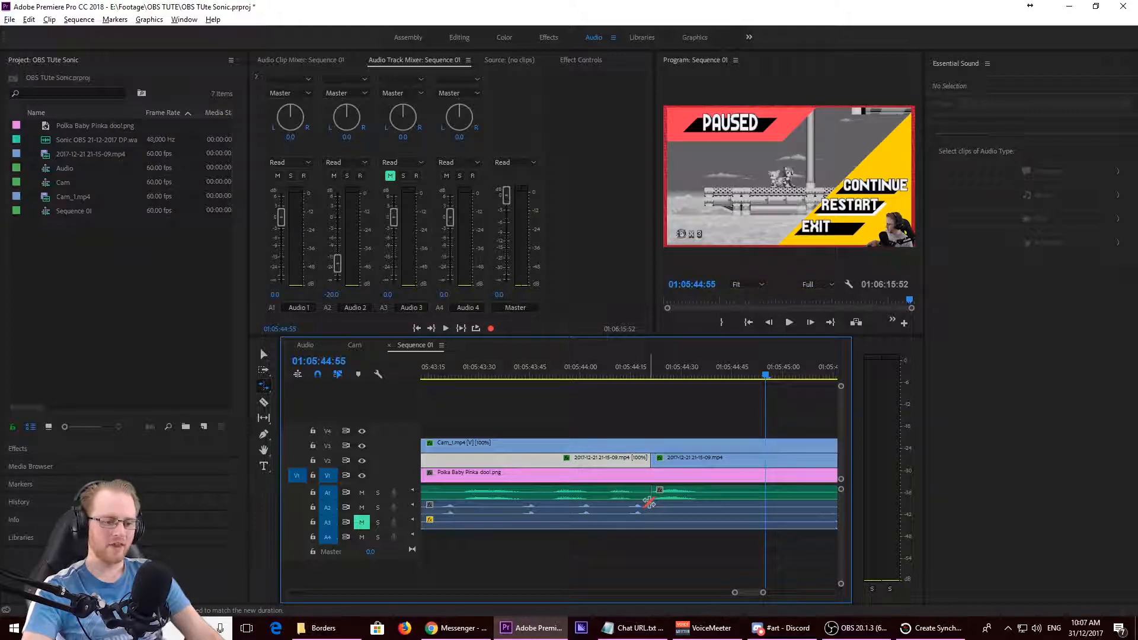
scroll(650, 506, down, 5)
scroll(649, 507, down, 10)
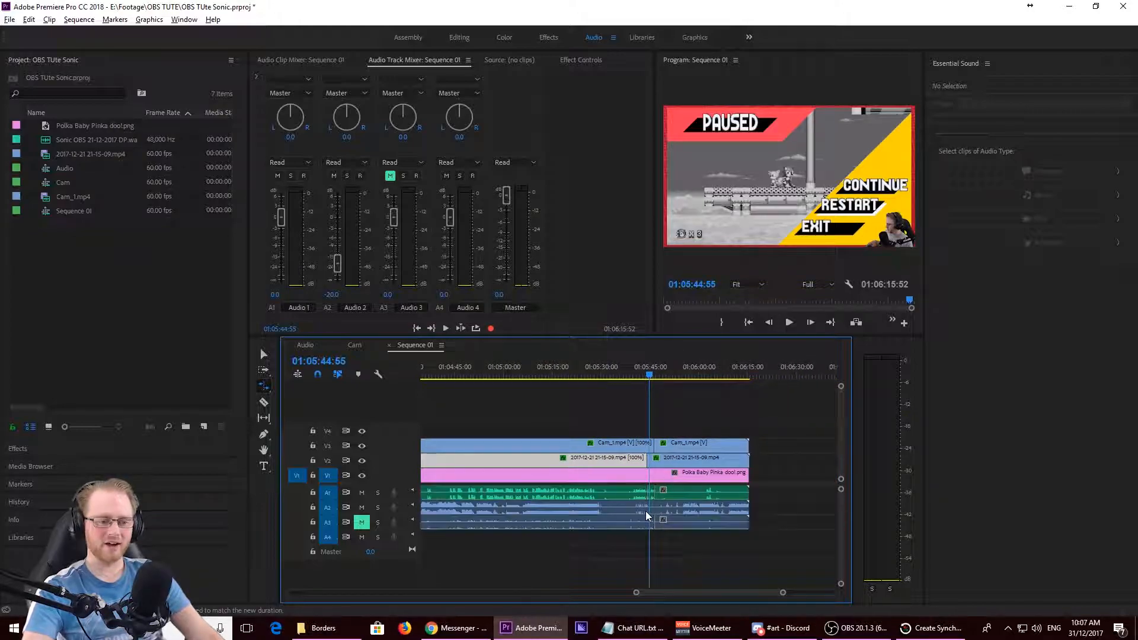
drag(541, 372, 559, 483)
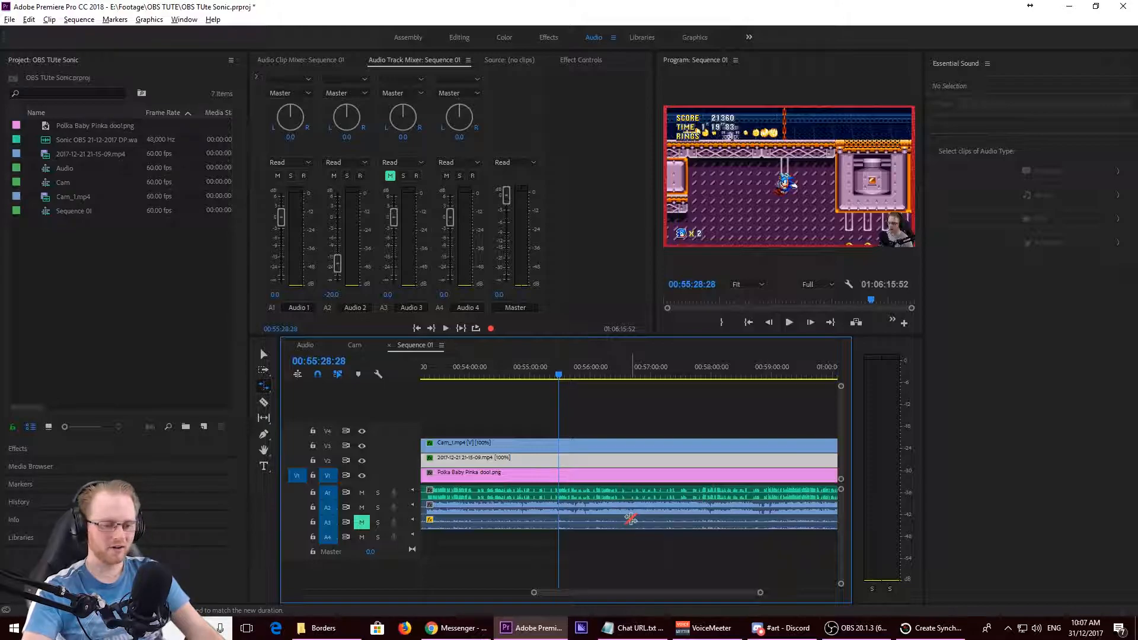
- Undo the demonstrated cuts, clip move and rate stretches near the end clap, and fit the whole sequence in the timeline
scroll(631, 520, down, 6)
key(ctrl+z)
key(ctrl+z)
key(ctrl+z)
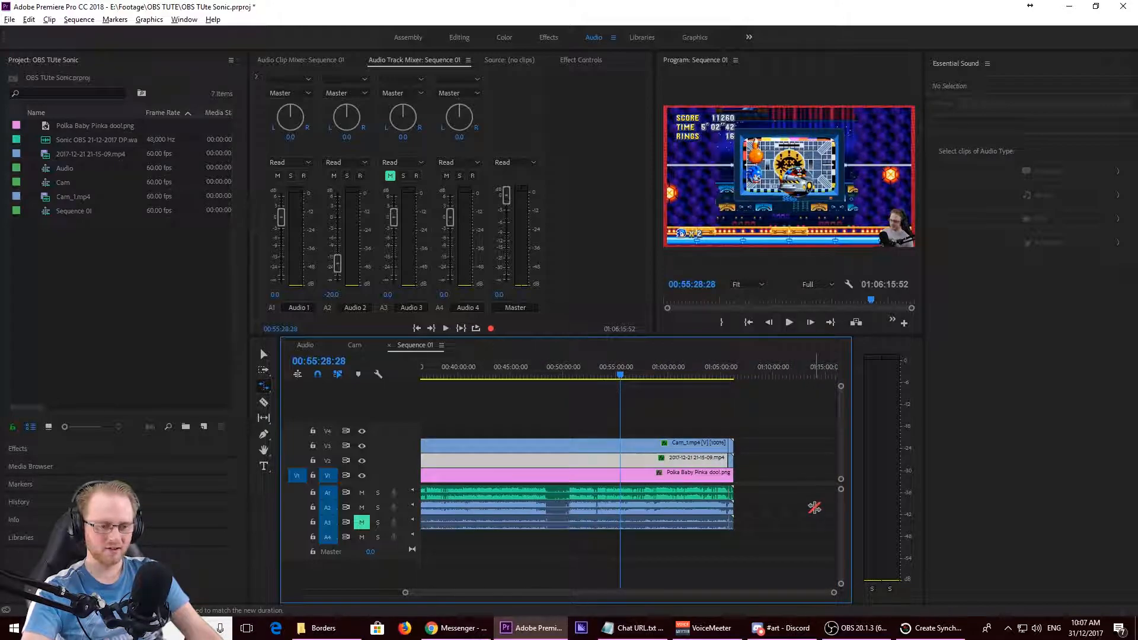
key(ctrl+z)
key(ctrl+z)
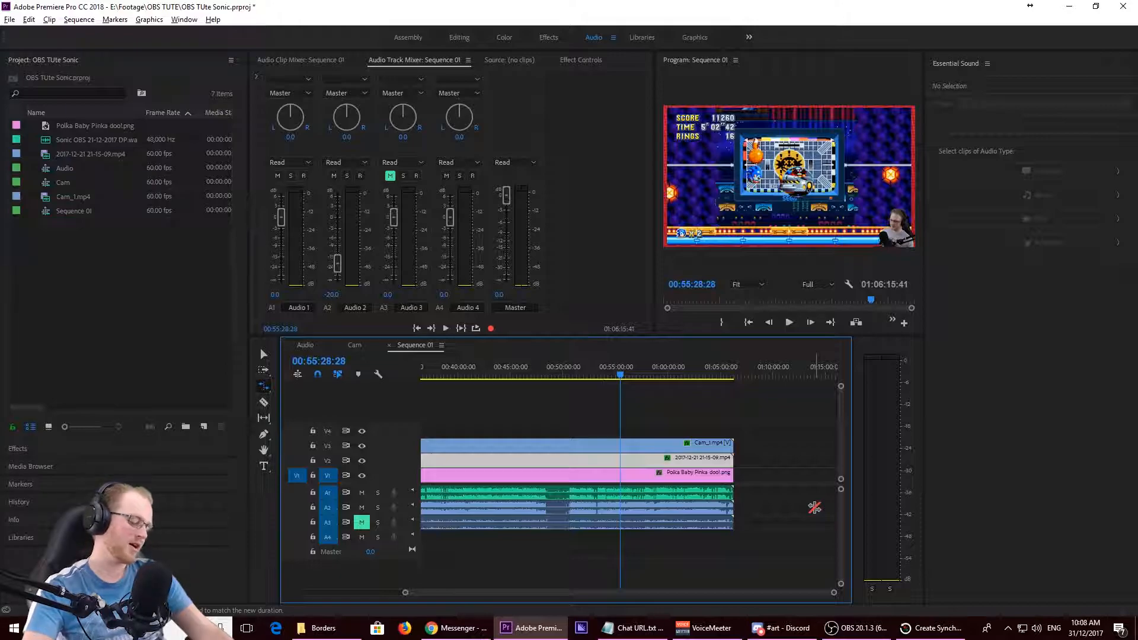
key(backslash)
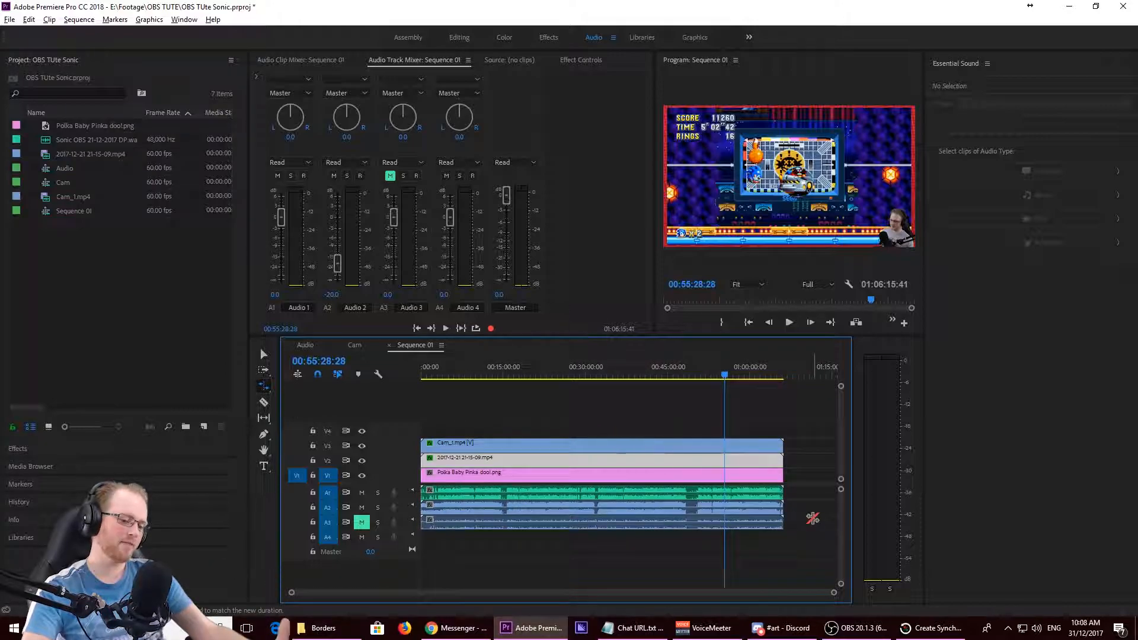
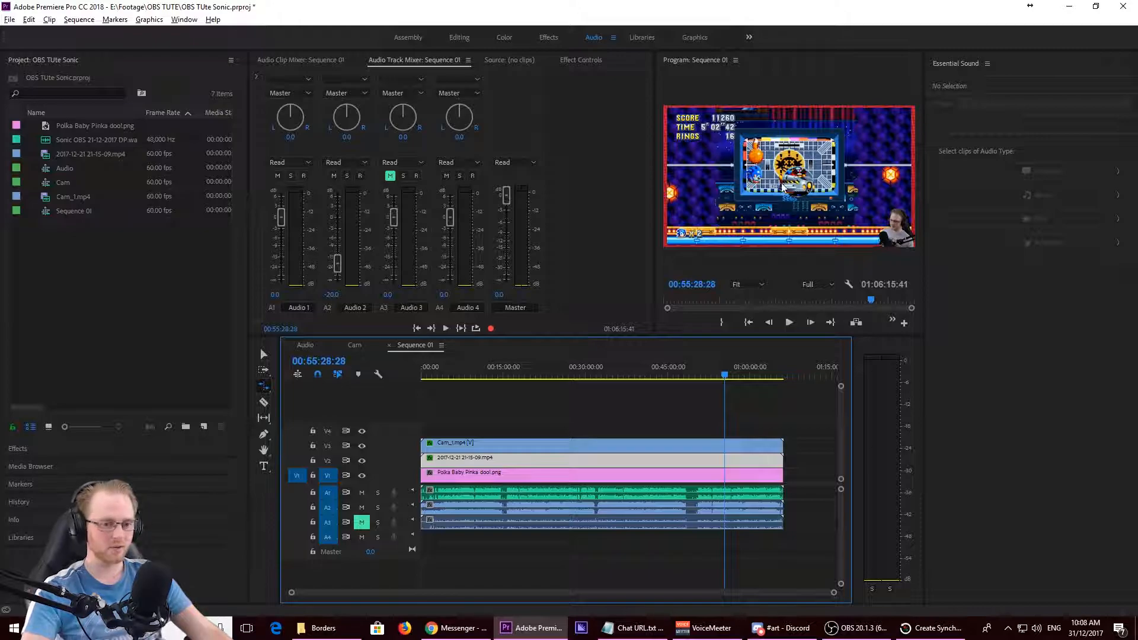
- Select the Cam_1.mp4 clip, switch to the Effects workspace and search the effects for "fast"
key(grave)
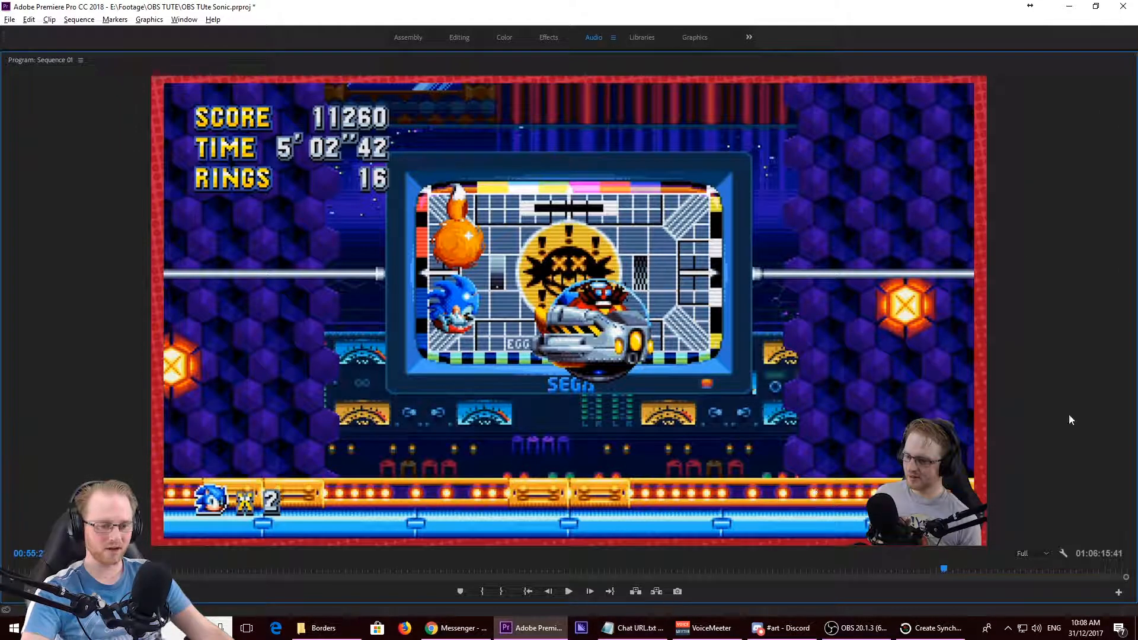
key(grave)
key(v)
click(520, 445)
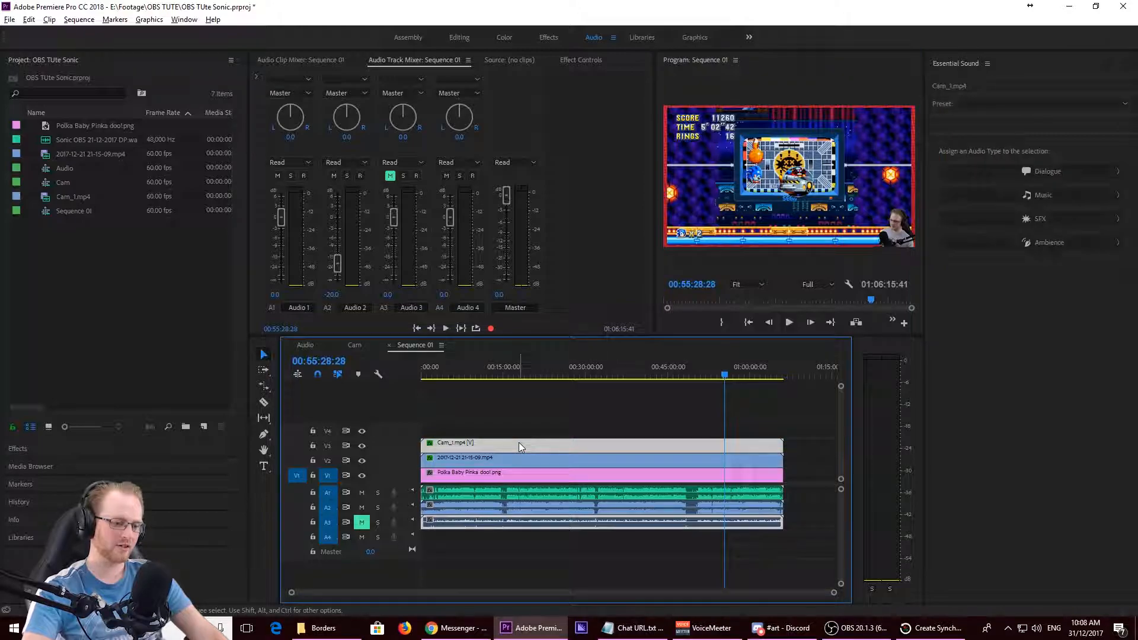
click(467, 38)
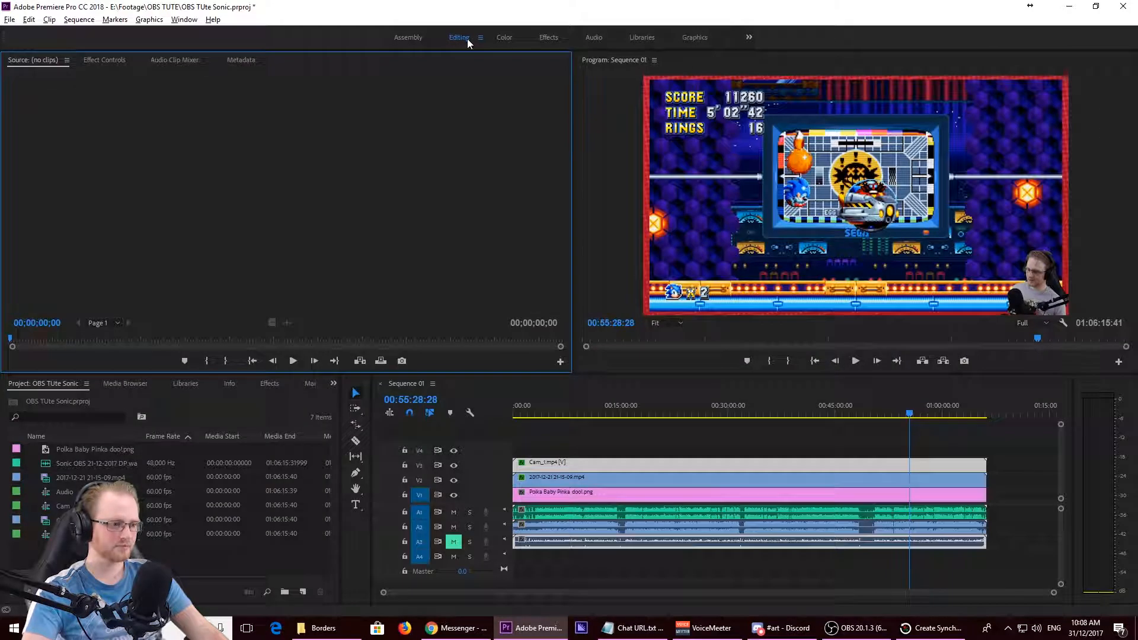
click(549, 38)
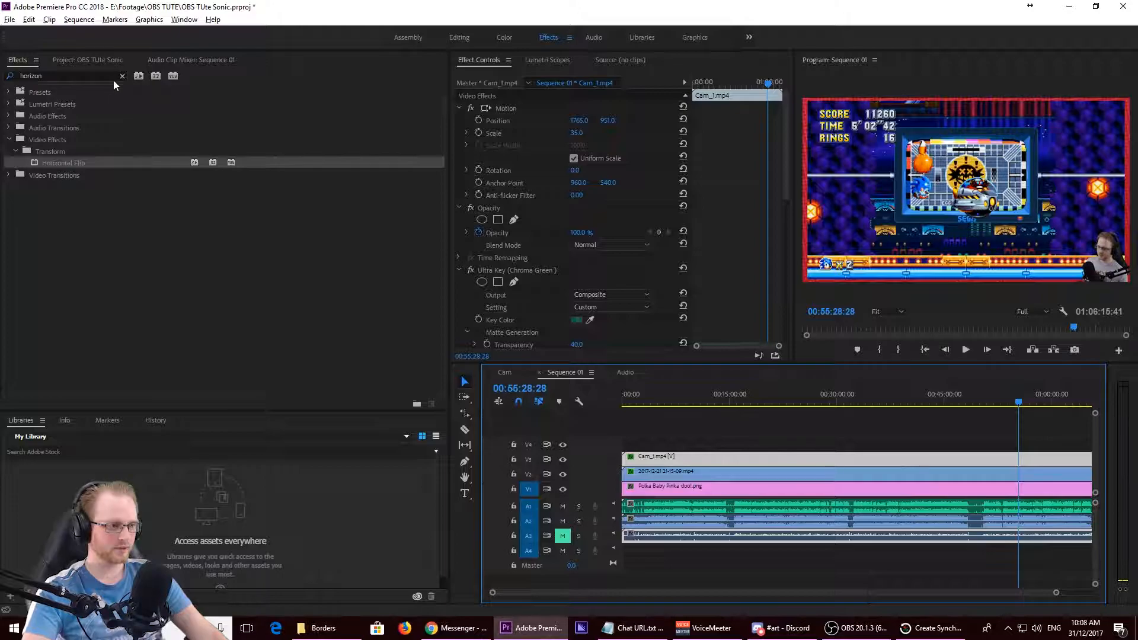
click(122, 76)
text(fast)
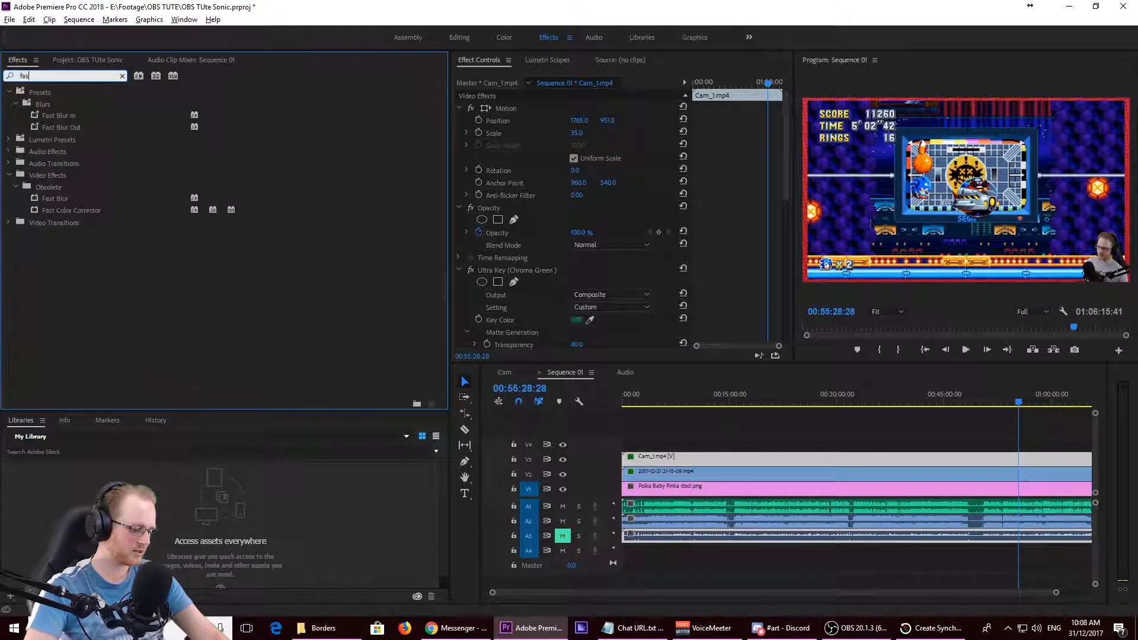
- Apply Fast Color Corrector to the gameplay clip, try shifting its colour balance toward orange, and undo the shift
click(65, 212)
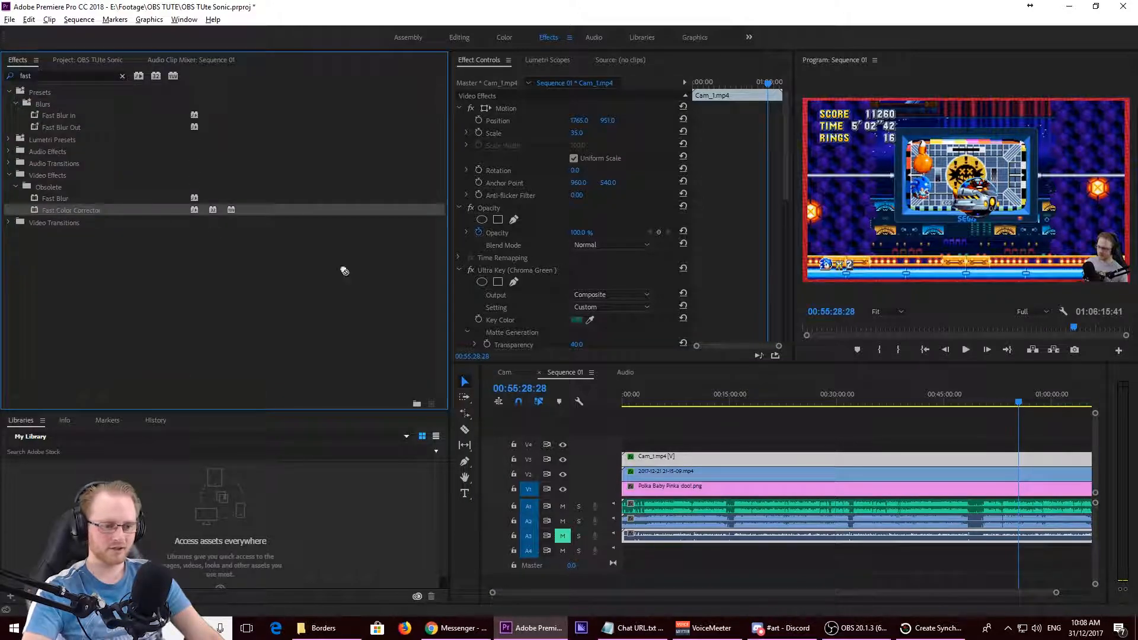
click(702, 471)
drag(787, 154, 790, 277)
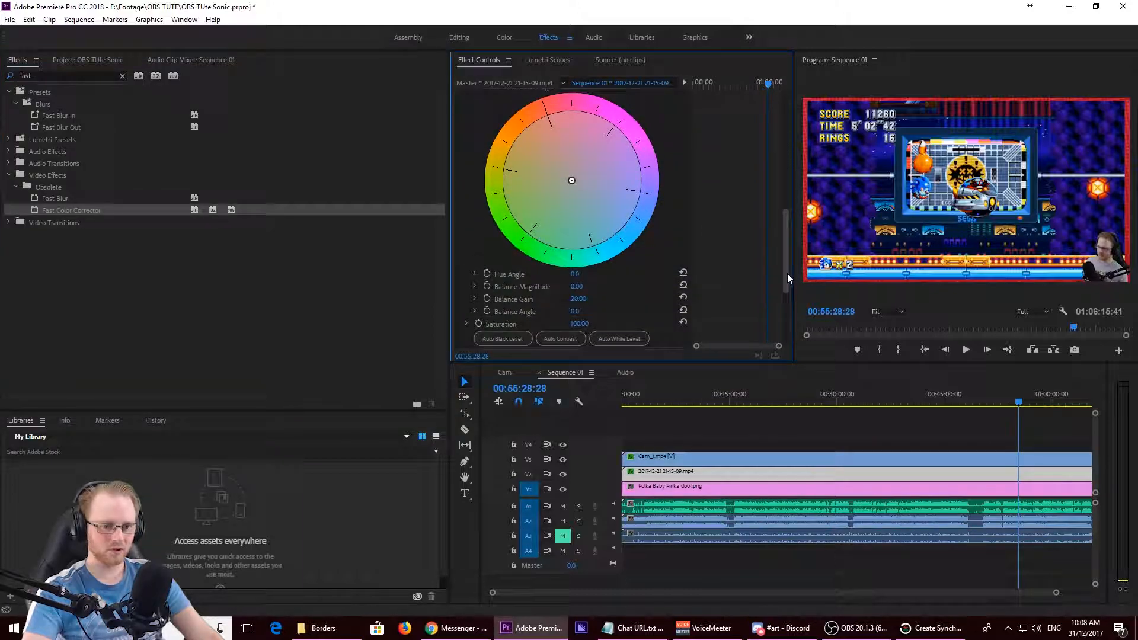
key(grave)
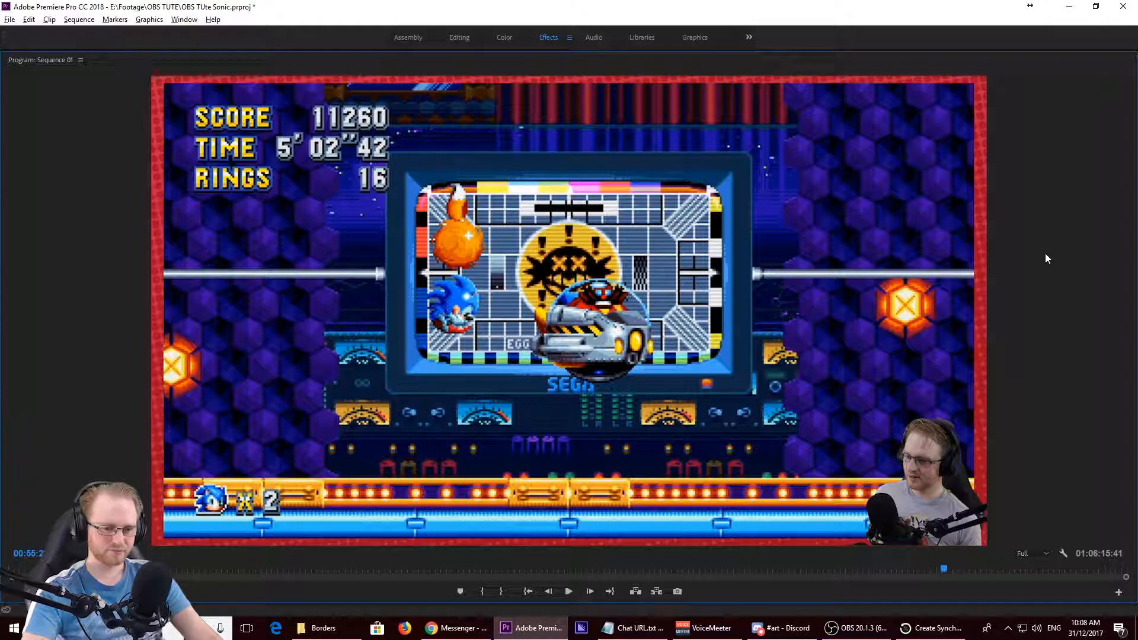
key(grave)
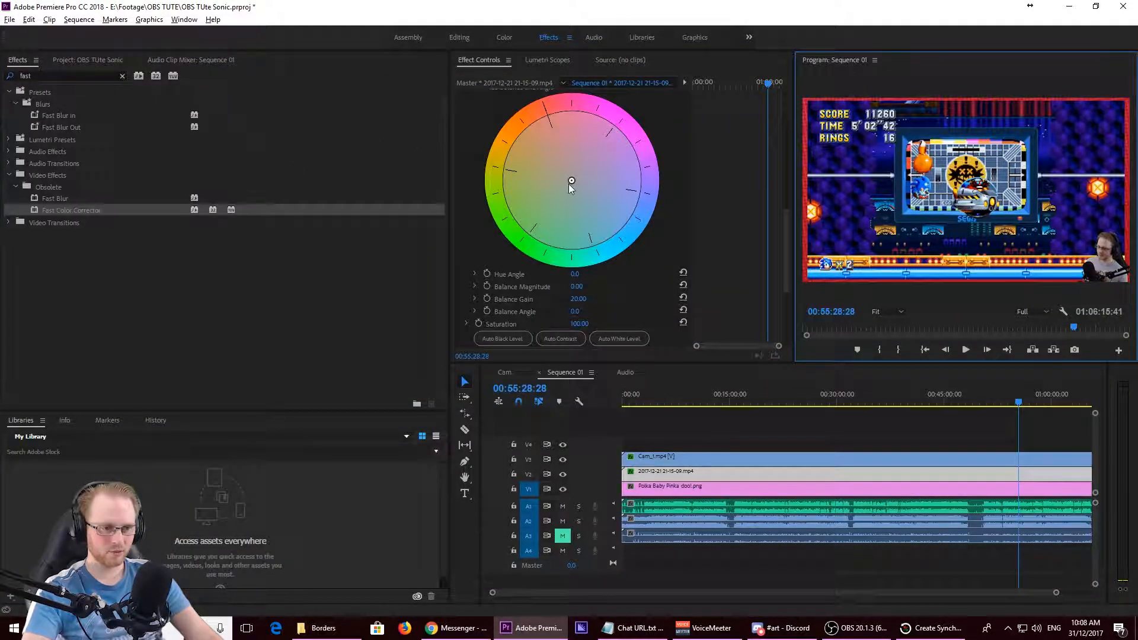
drag(571, 181, 560, 162)
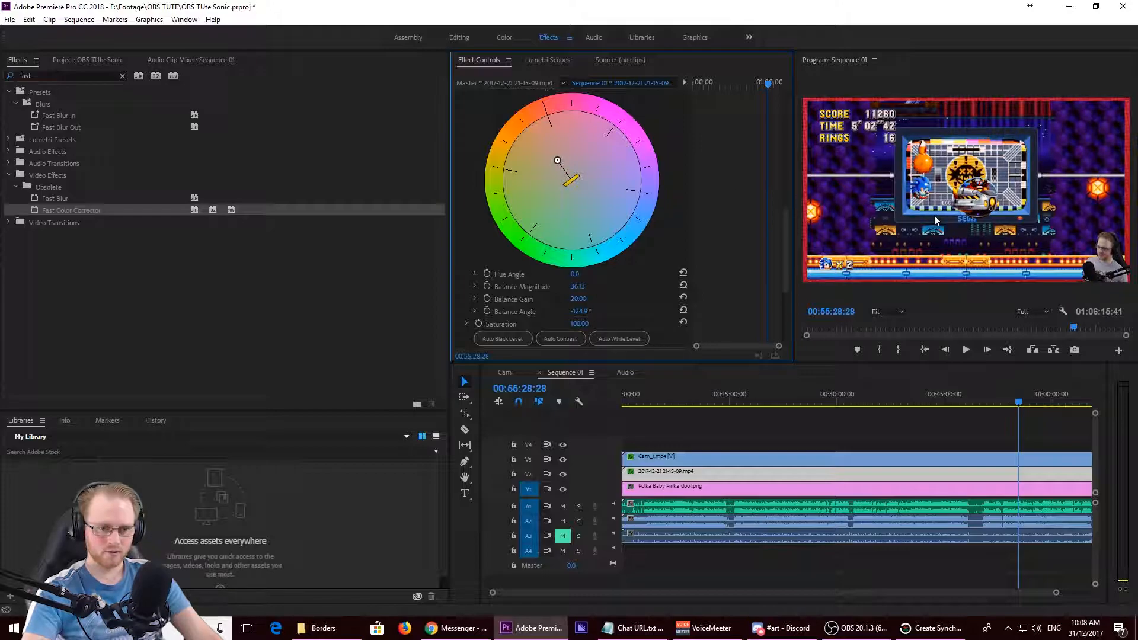
key(ctrl+z)
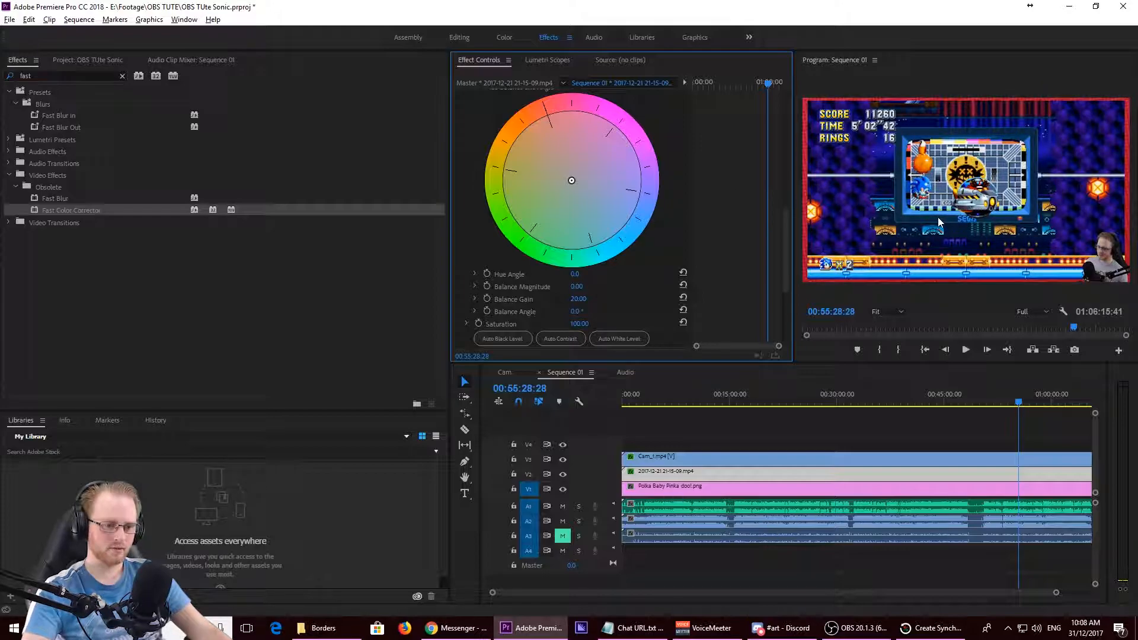
- Remove the Fast Color Corrector effect from the gameplay clip
scroll(556, 183, up, 5)
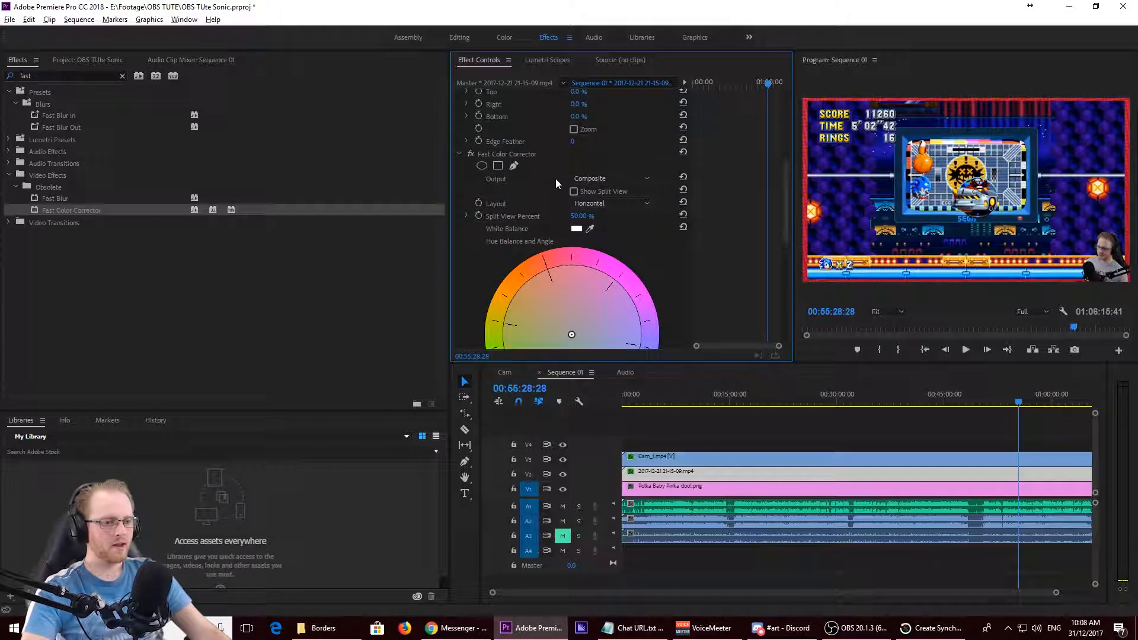
scroll(556, 181, down, 2)
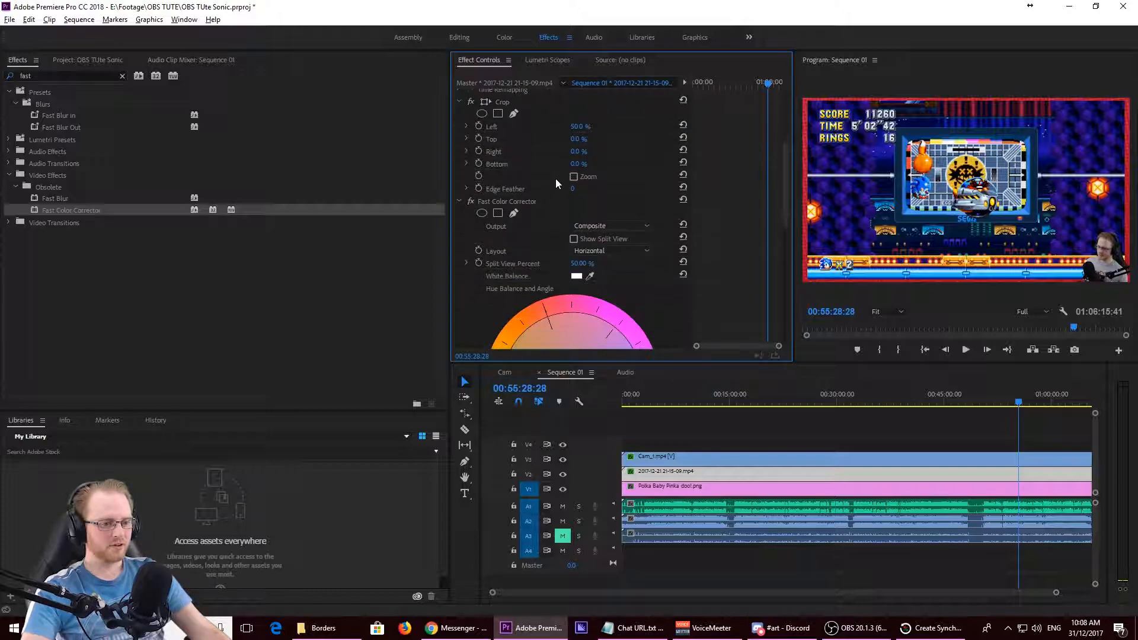
click(511, 198)
key(Delete)
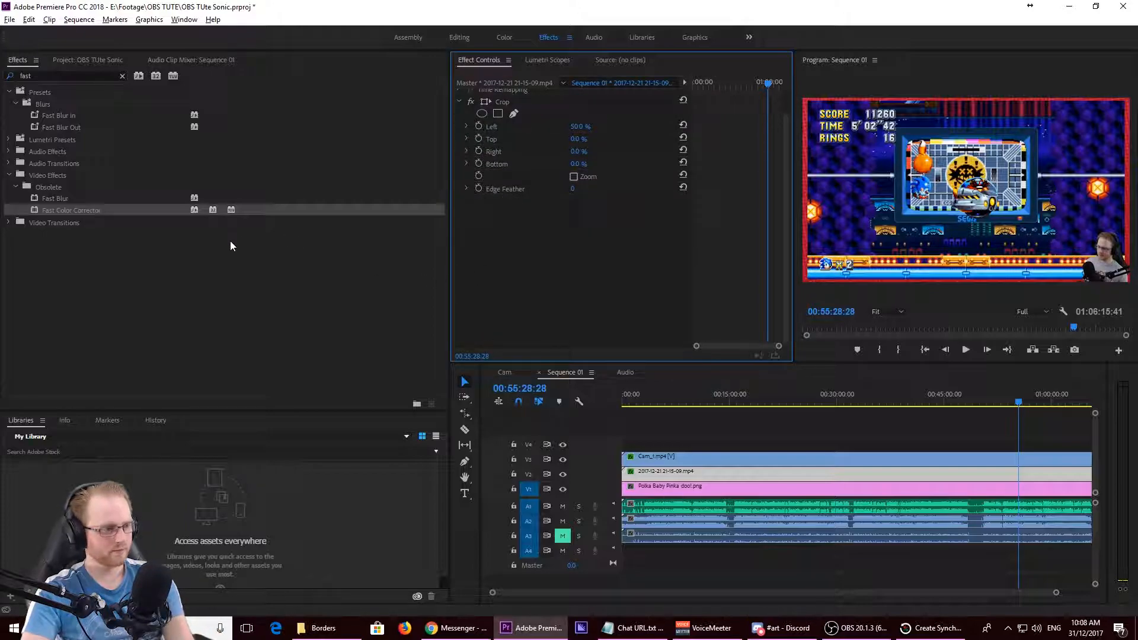
- Apply Fast Color Corrector to the Cam_1.mp4 clip, shift its hue balance toward orange and check the warmer cam in the enlarged preview
drag(90, 210, 660, 461)
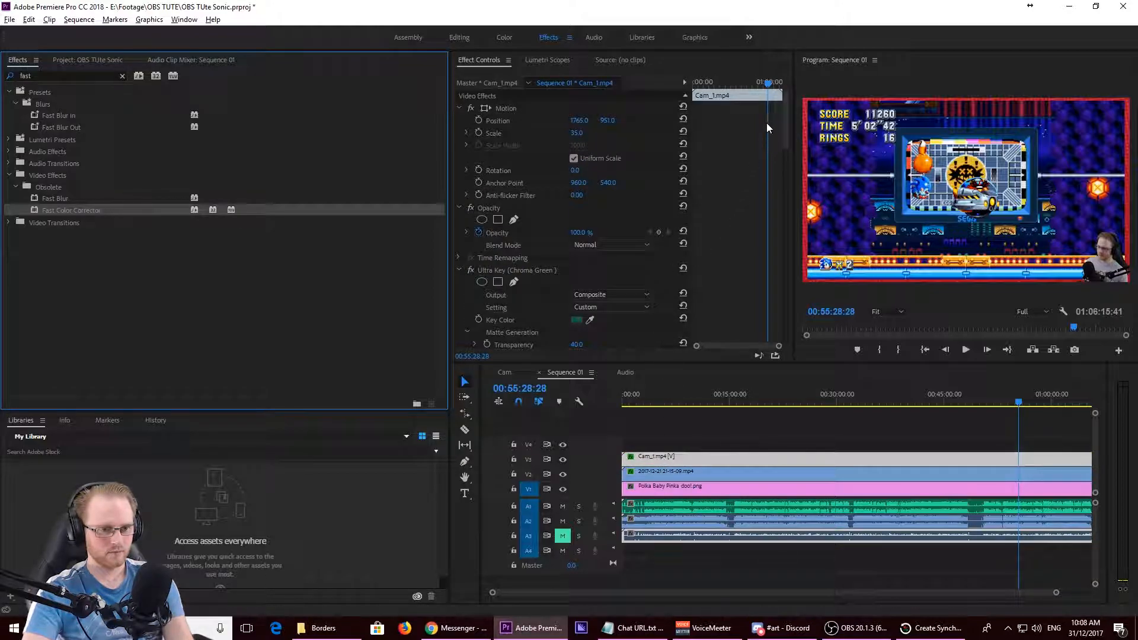
drag(785, 126, 789, 258)
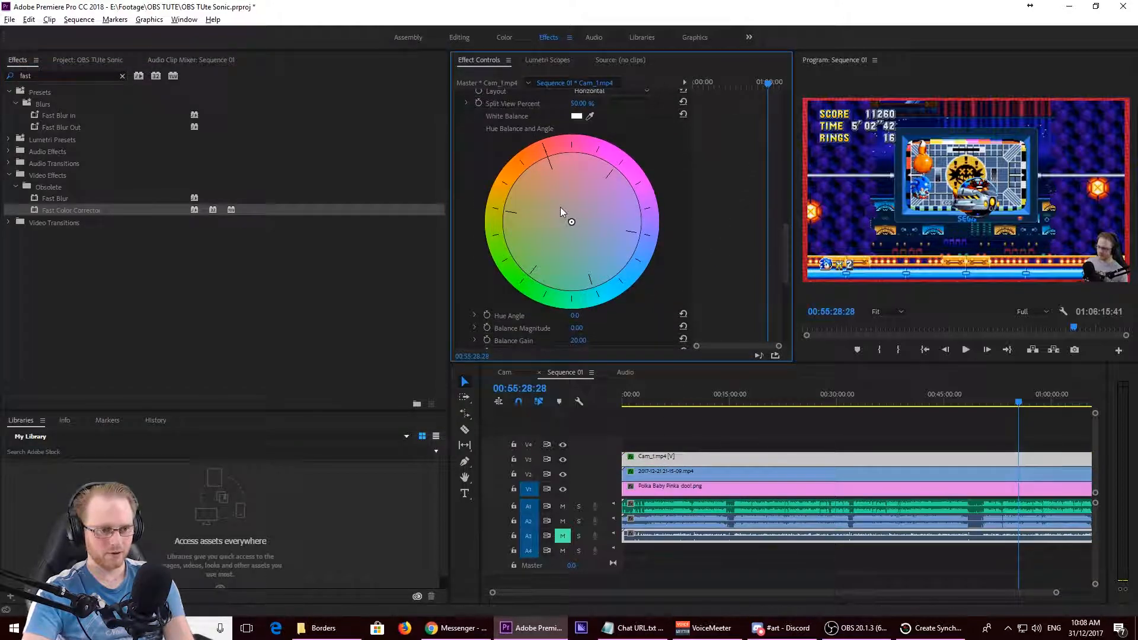
drag(572, 223, 553, 204)
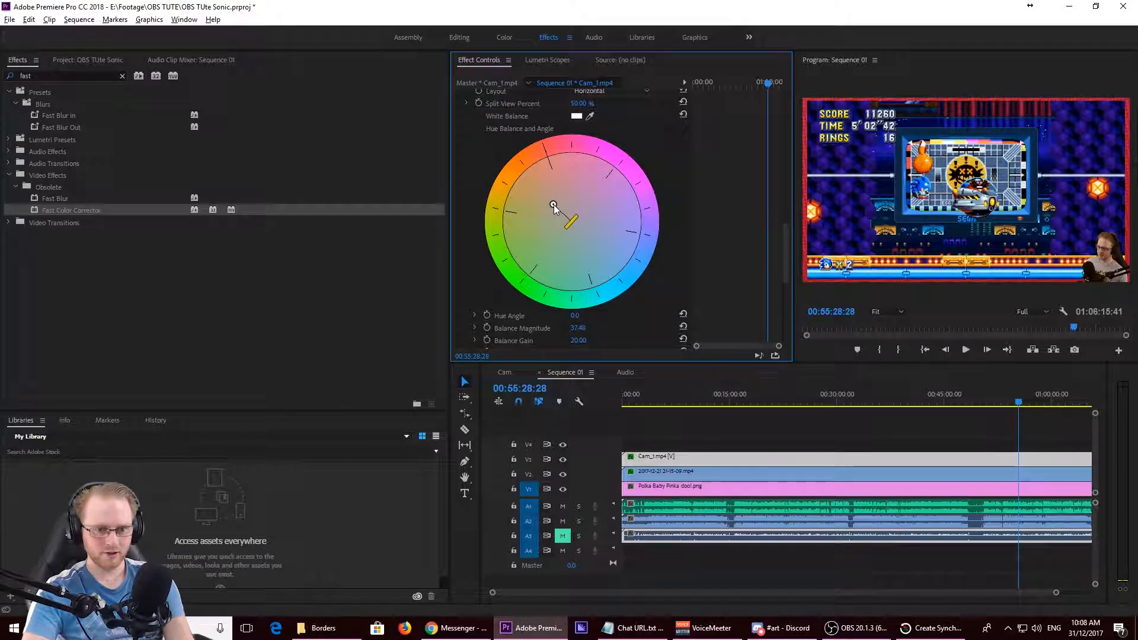
click(962, 225)
key(grave)
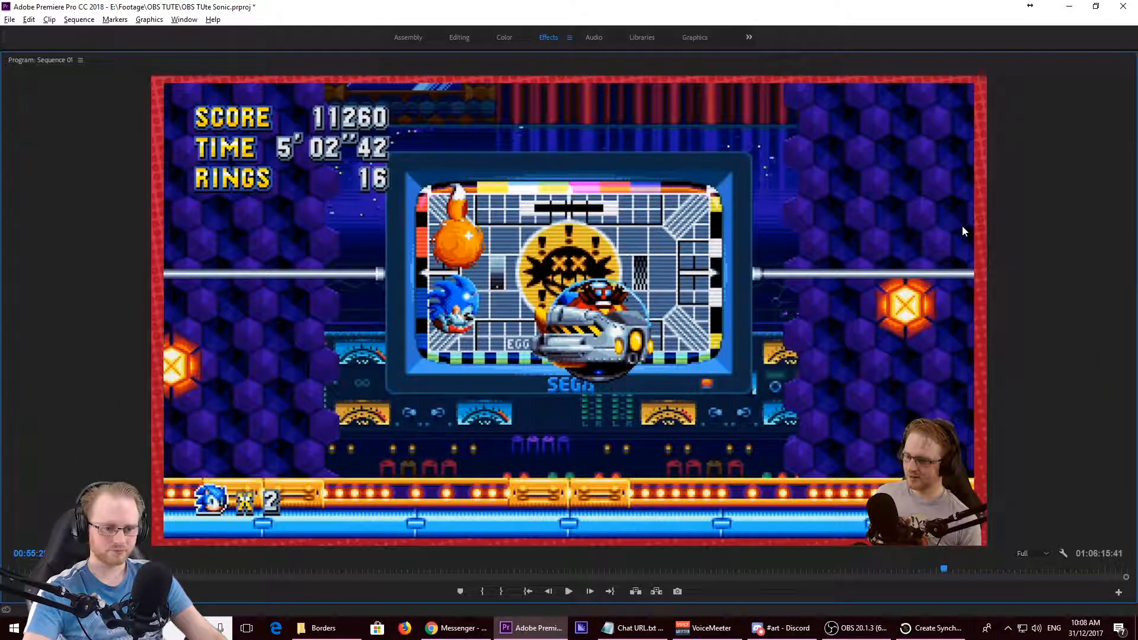
key(grave)
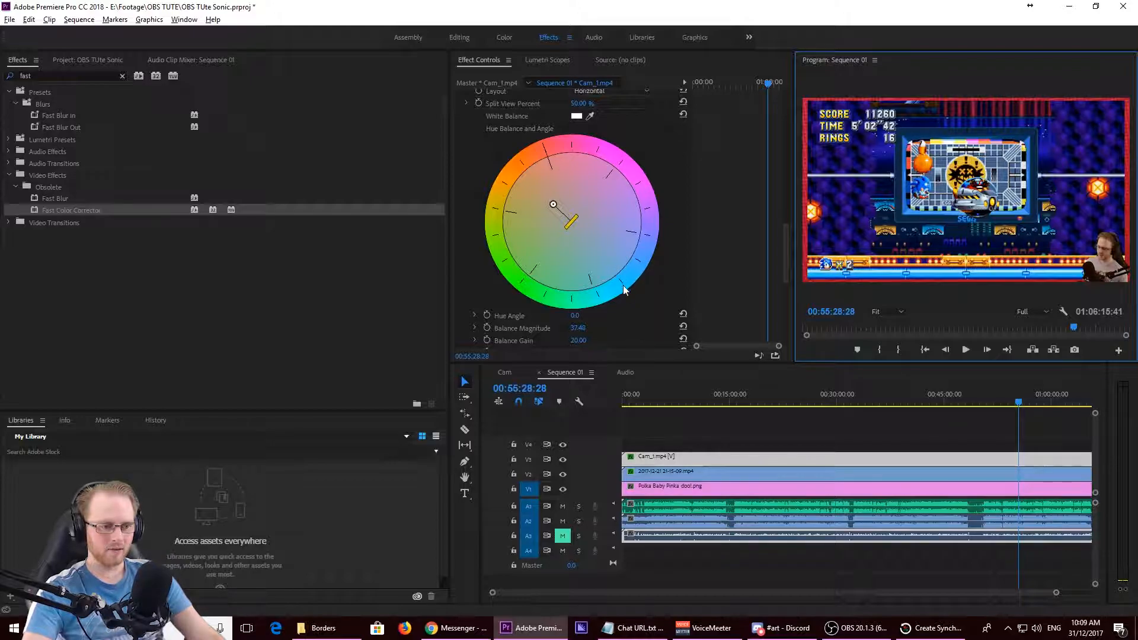
- Try a different Balance Angle on the cam clip's Fast Color Corrector and undo it
scroll(626, 297, down, 2)
drag(579, 318, 553, 318)
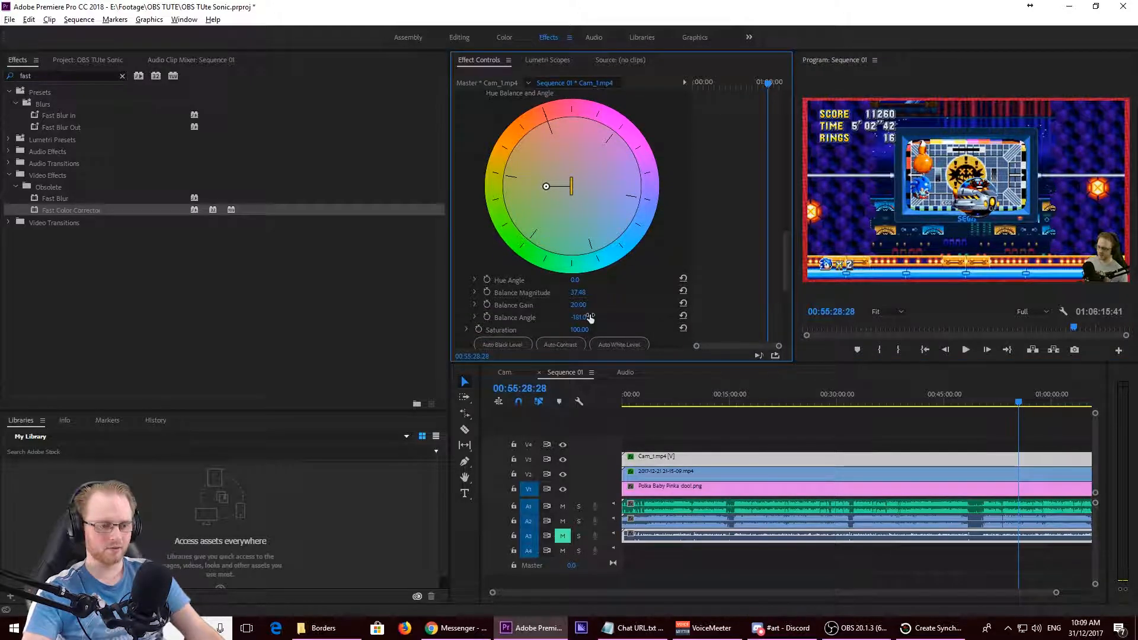
key(ctrl+z)
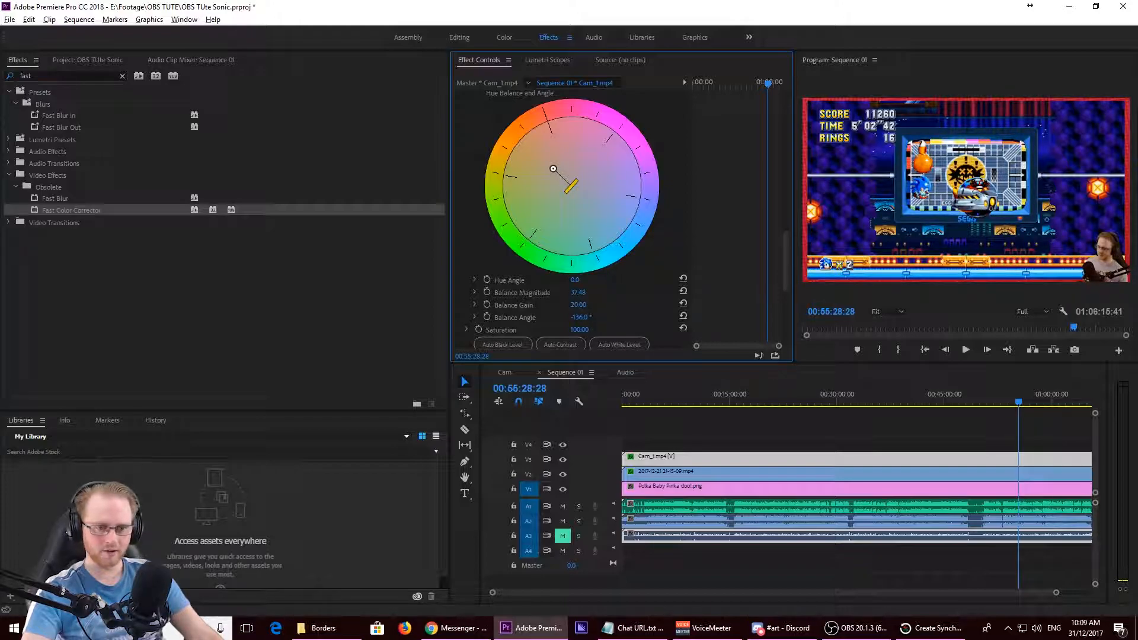
- Set the cam's Balance Gain to 1.00 and Balance Magnitude to 33.00, and check the enlarged preview
mouse_move(579, 306)
mouse_down()
mouse_move(626, 306)
mouse_move(579, 306)
mouse_up()
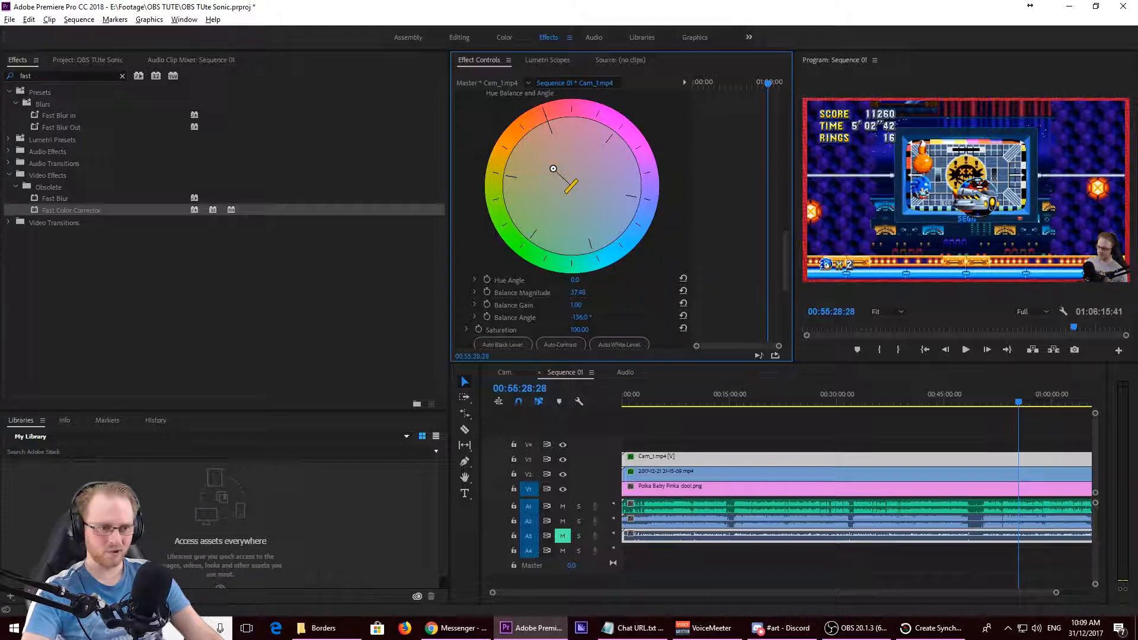
drag(535, 151, 557, 172)
key(grave)
key(grave)
- Adjust the cam's Fast Color Corrector saturation to 126.00, checking the skin tone in the enlarged preview
click(597, 329)
drag(579, 330, 549, 329)
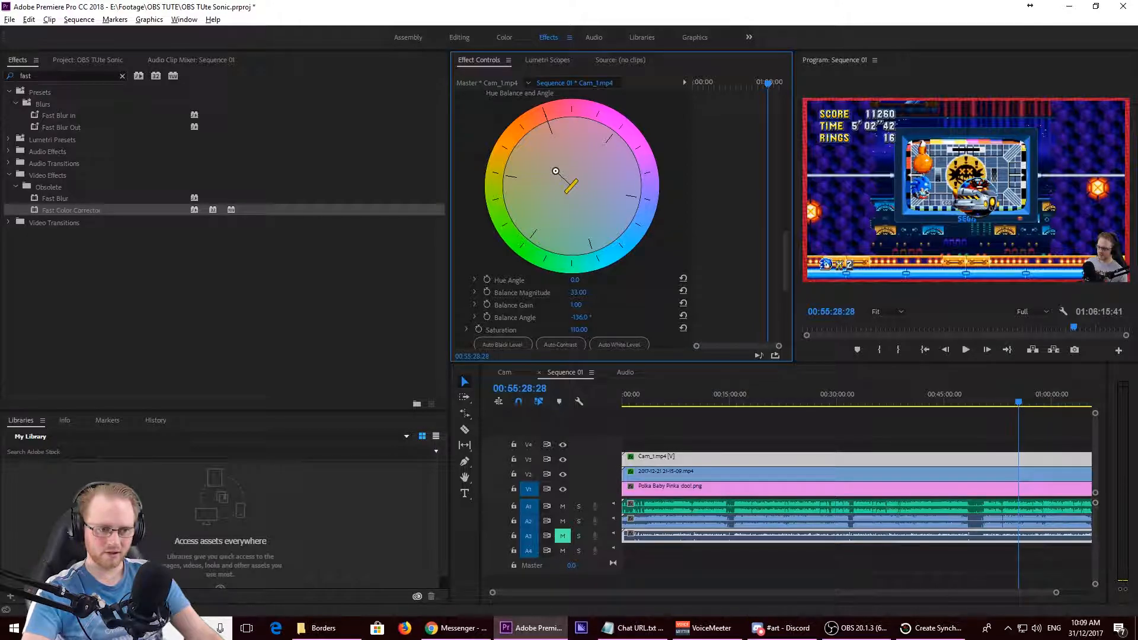
key(grave)
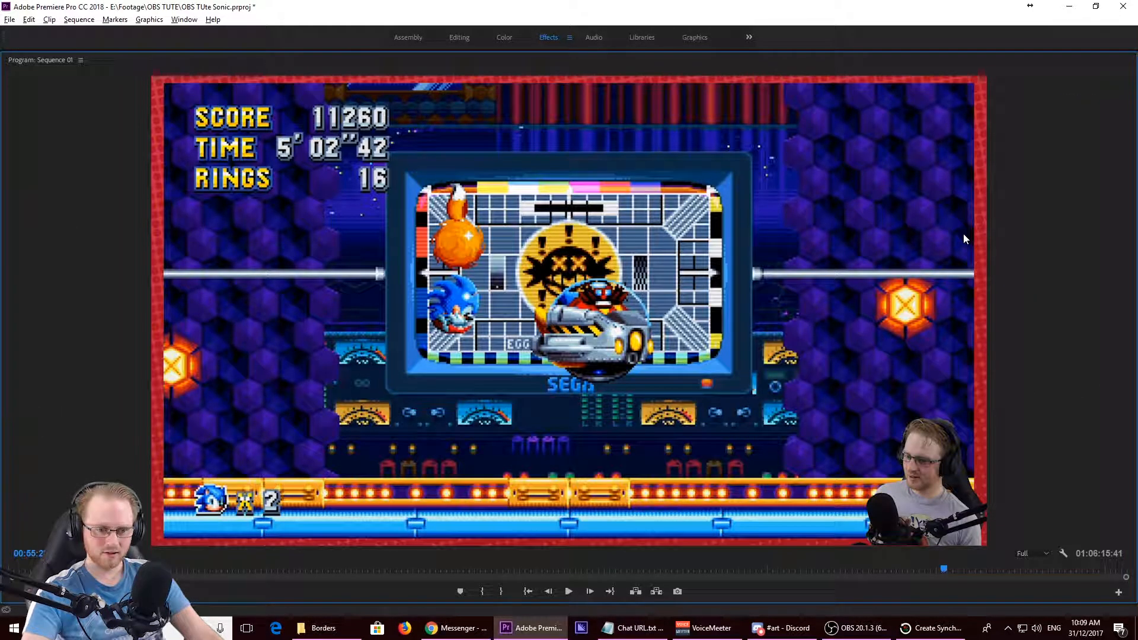
key(grave)
drag(575, 330, 592, 330)
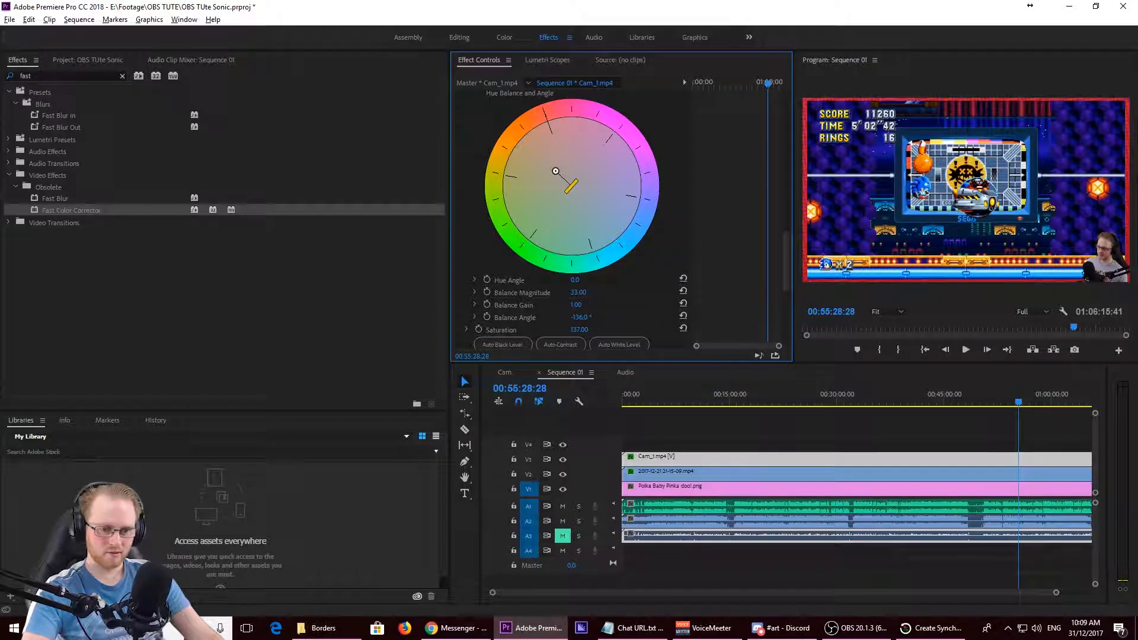
key(grave)
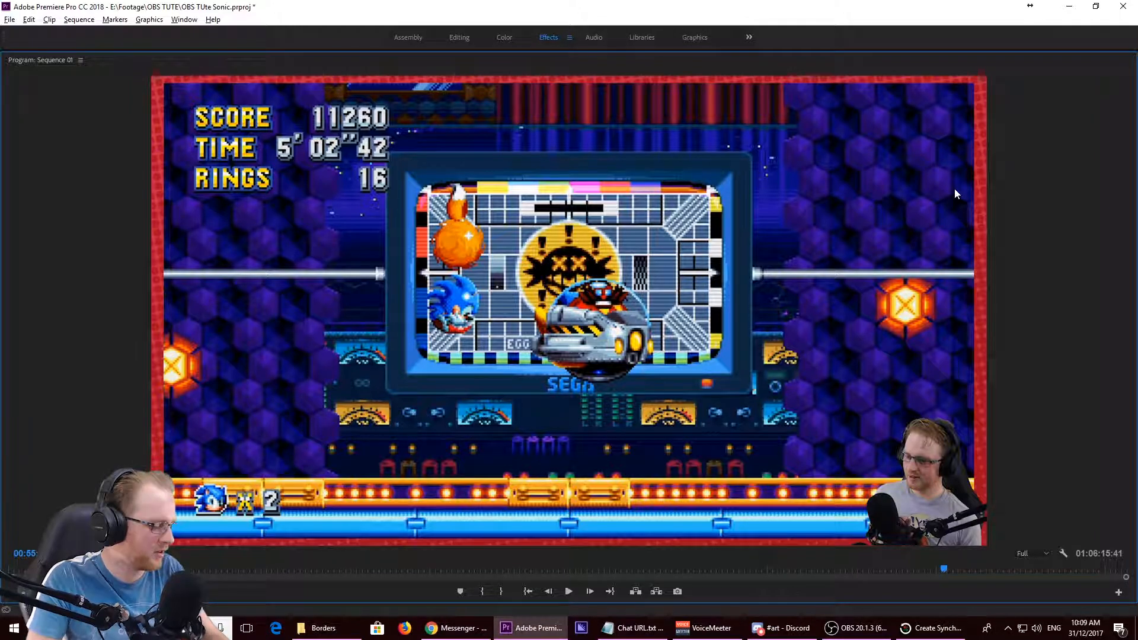
key(grave)
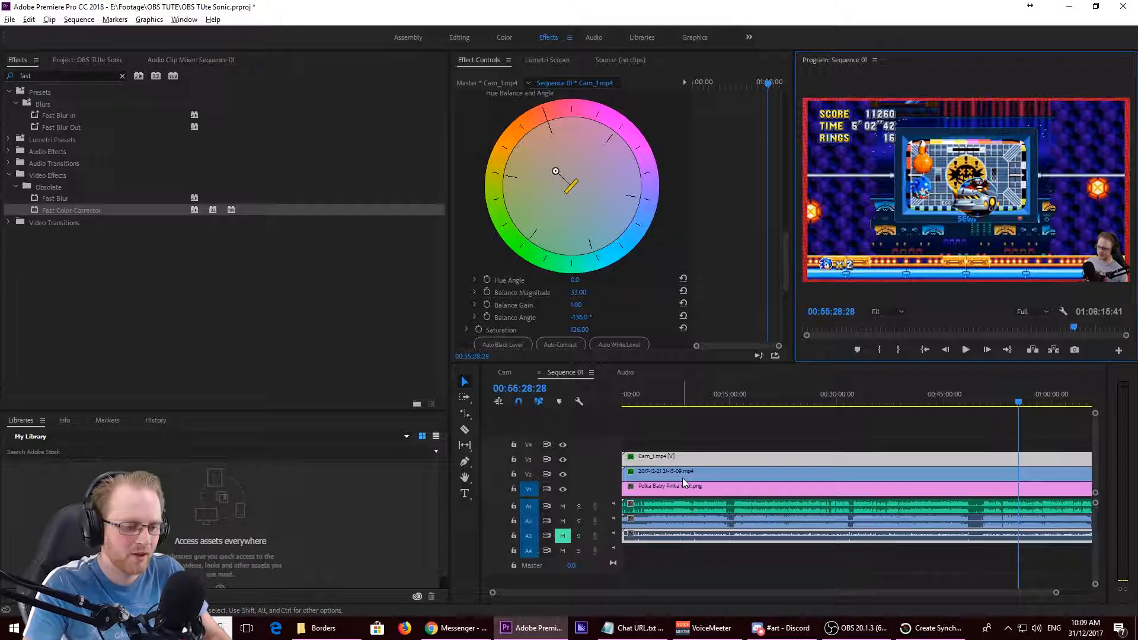
- Cut the clips on all tracks at 00:03:10:56, where the commentary audio starts on A1
drag(634, 403, 642, 453)
scroll(643, 452, up, 4)
scroll(644, 455, up, 2)
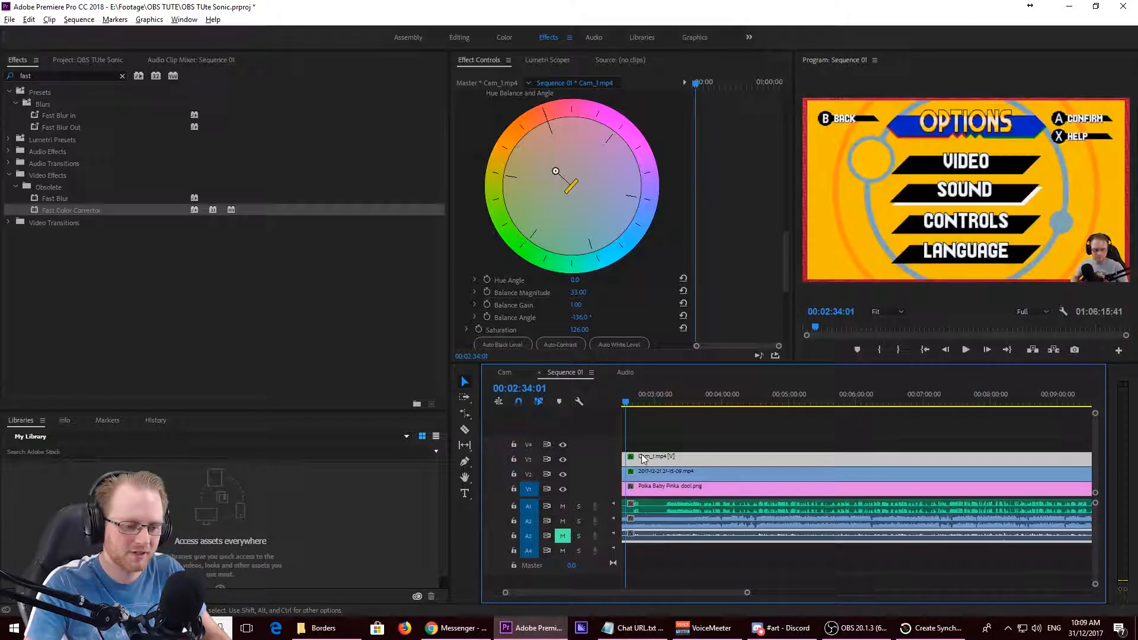
scroll(626, 473, up, 3)
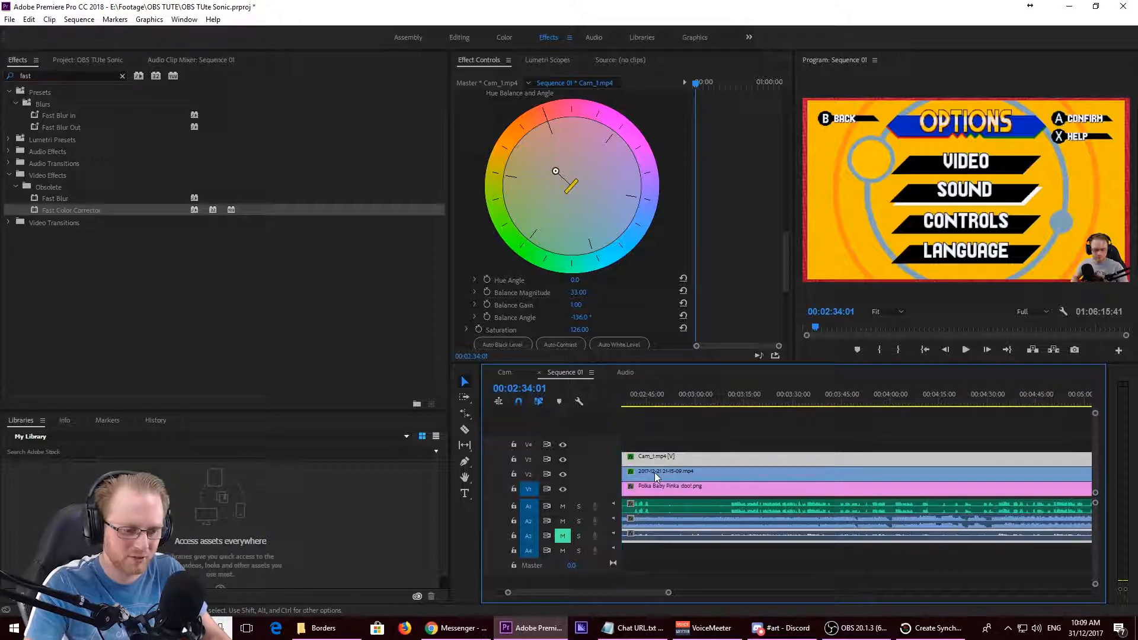
drag(787, 397, 784, 397)
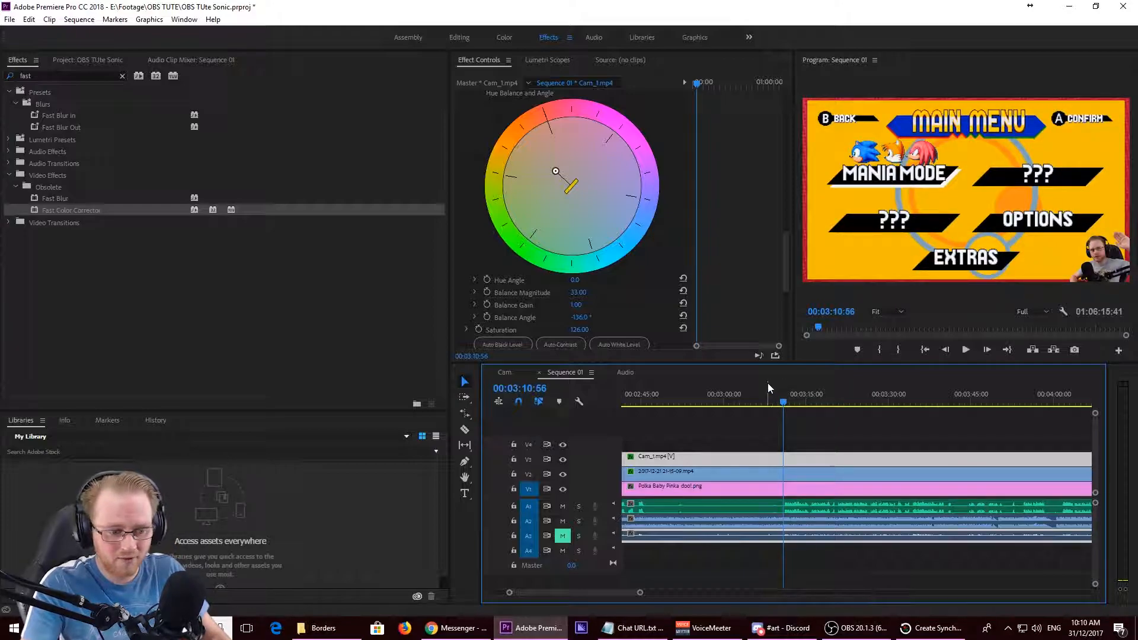
key(c)
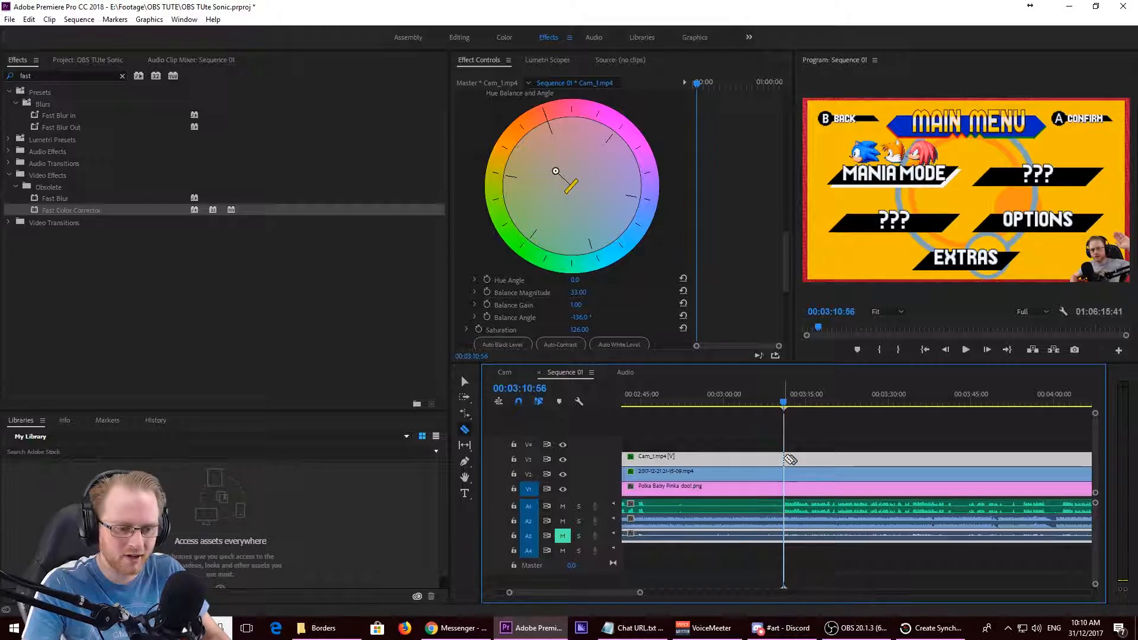
shift+click(787, 462)
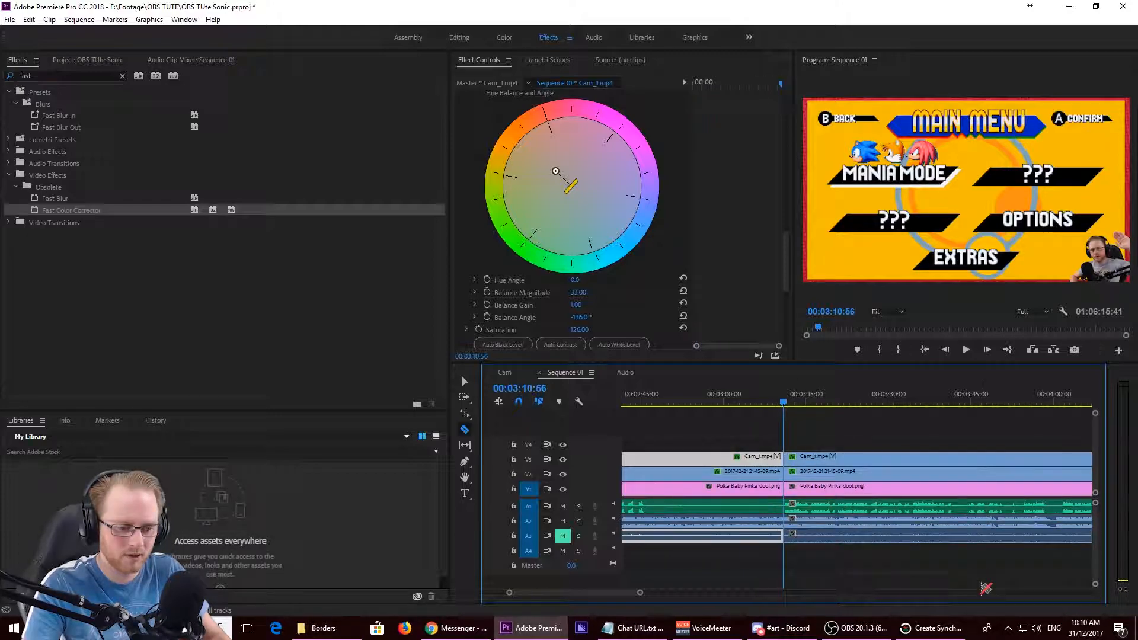
- Play the sequence from the new cut to 00:03:12:57 to check the start of the commentary
key(space)
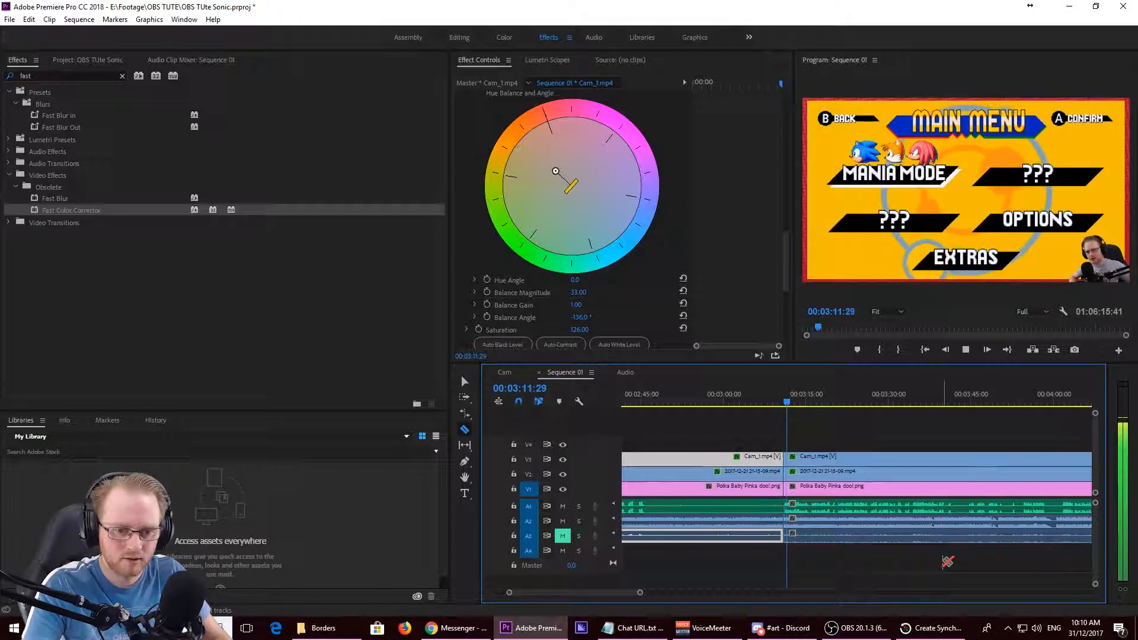
key(space)
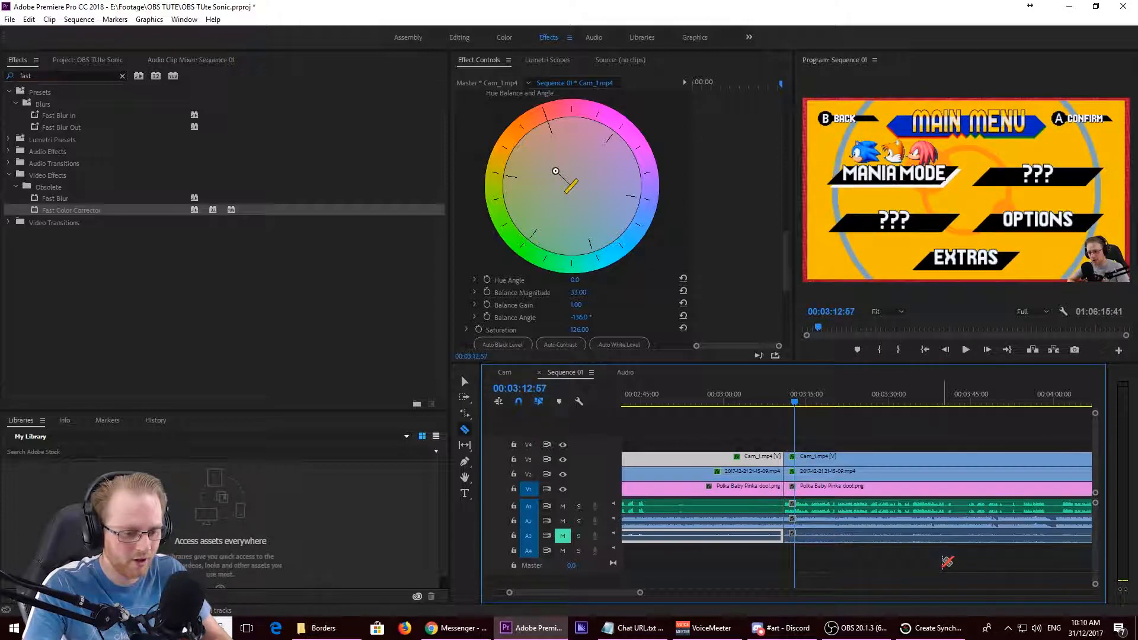
scroll(943, 562, down, 6)
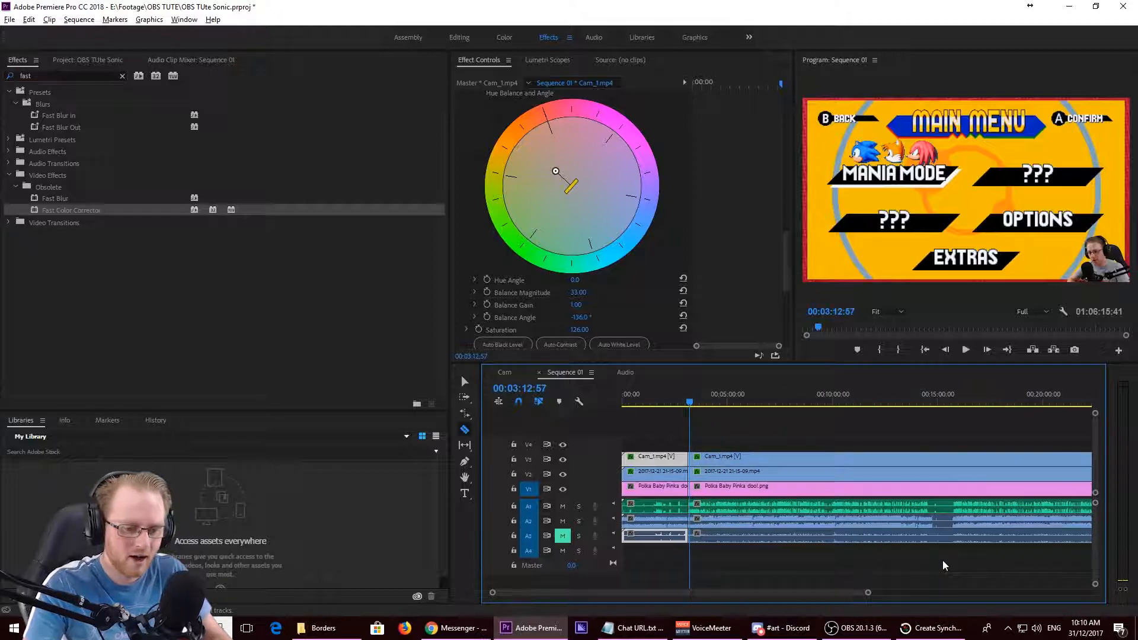
- Cut the clips on all tracks of Sequence 01 at 00:14:30:51, after playing up to the pause in the commentary
click(922, 403)
drag(922, 403, 928, 403)
scroll(943, 488, up, 3)
scroll(942, 486, up, 8)
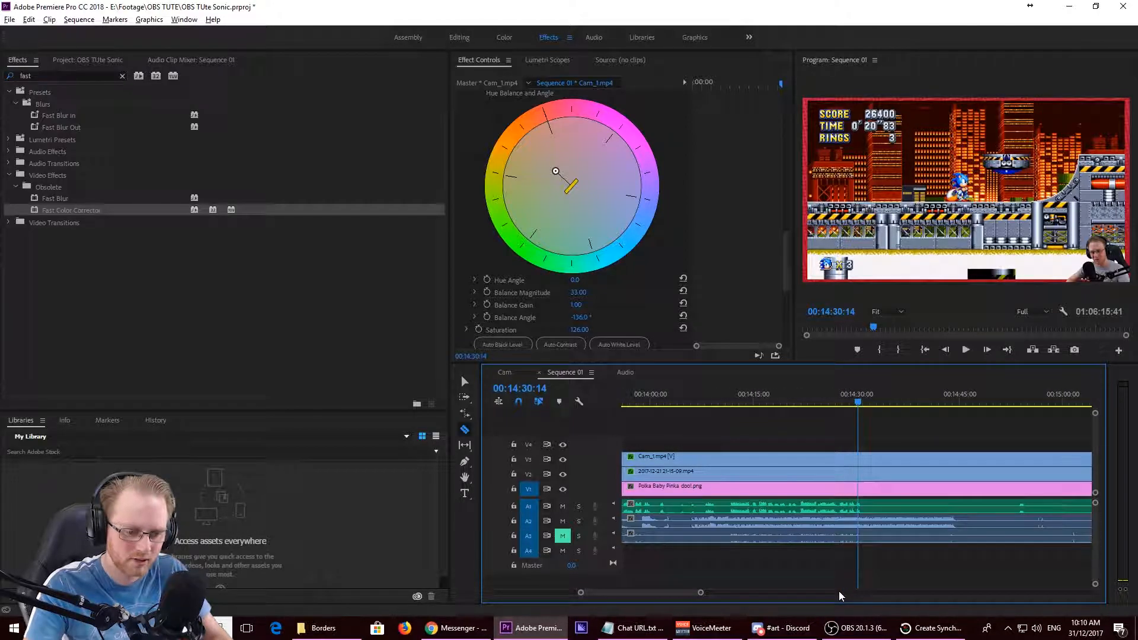
click(856, 396)
drag(857, 396, 838, 398)
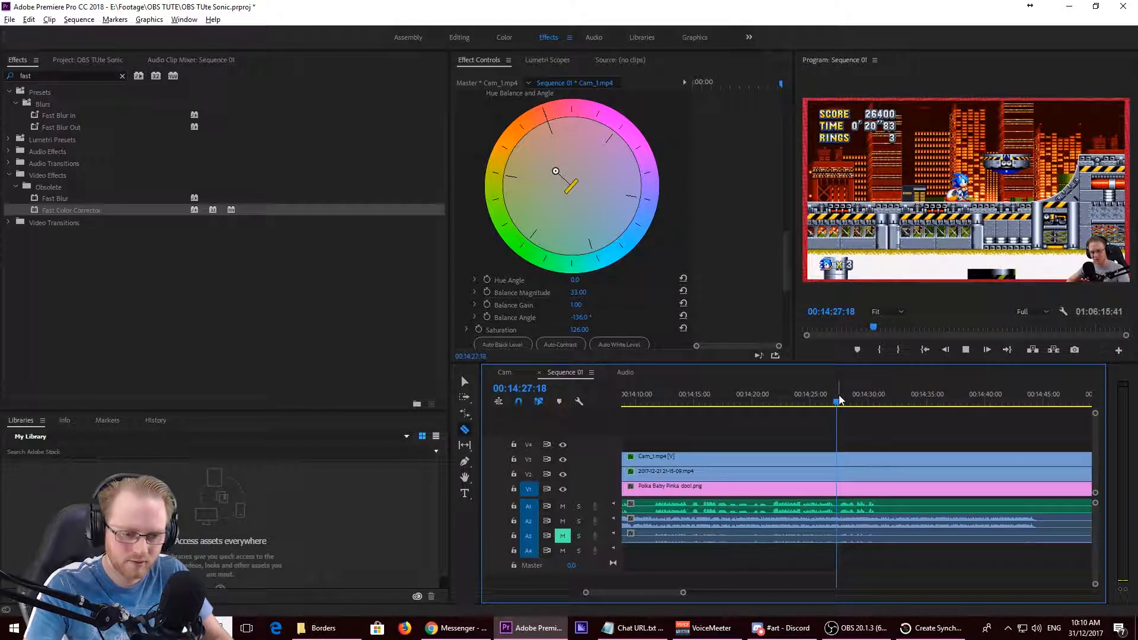
key(space)
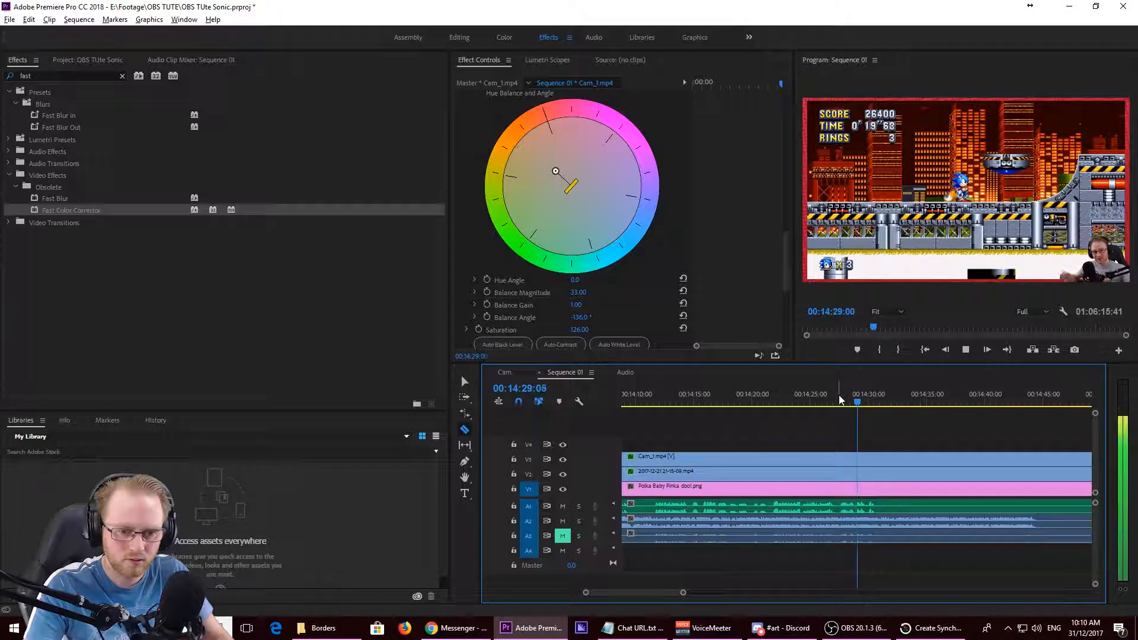
key(space)
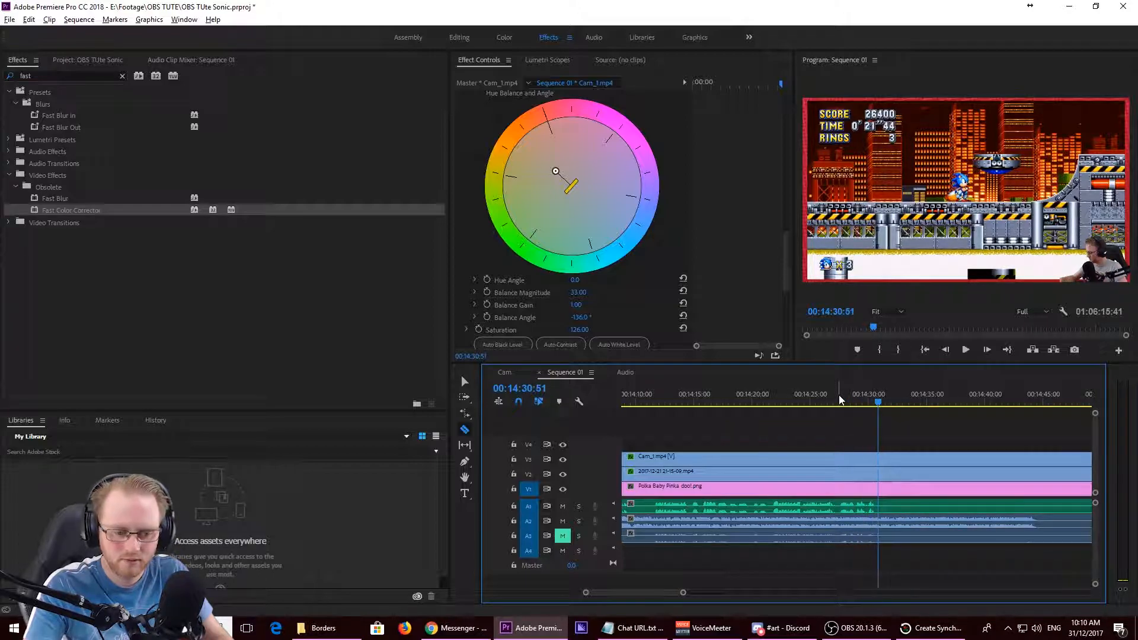
shift+click(879, 474)
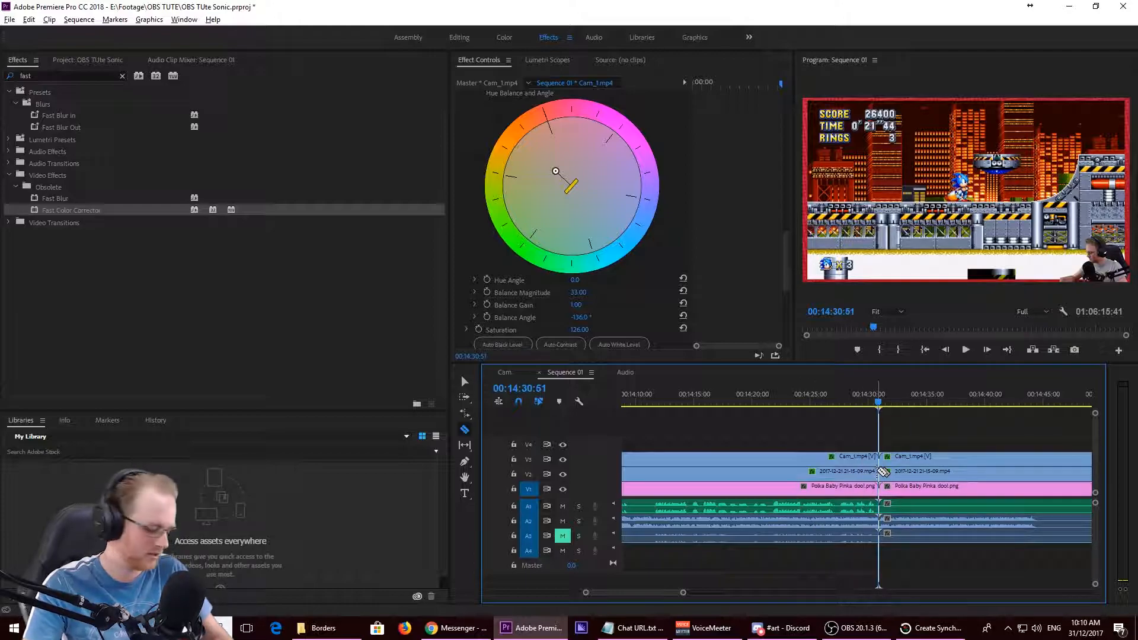
- Copy all clips between the two cuts into a new sequence named Sonic Mania #1, using the custom Youtube 1080 preset
key(v)
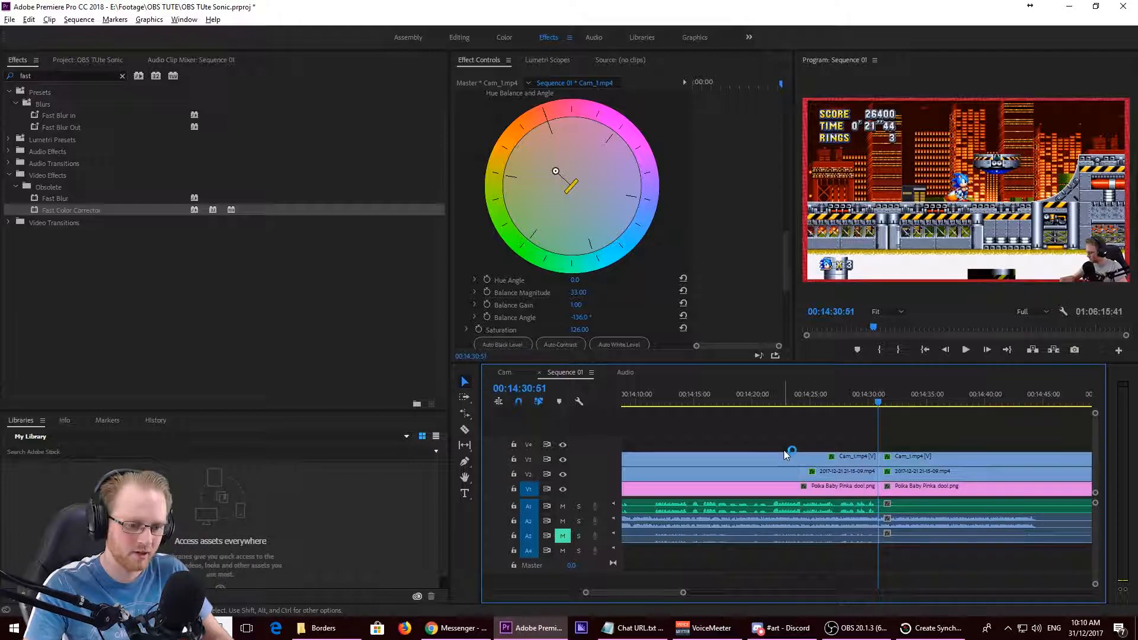
drag(773, 440, 766, 564)
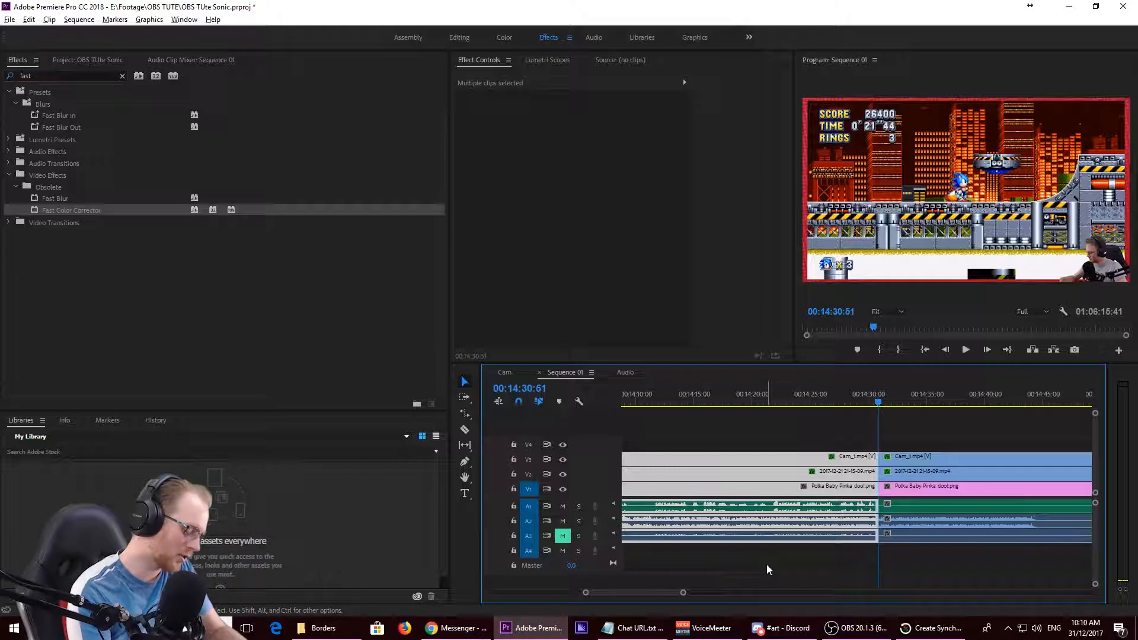
key(ctrl+n)
text(Sonic Man)
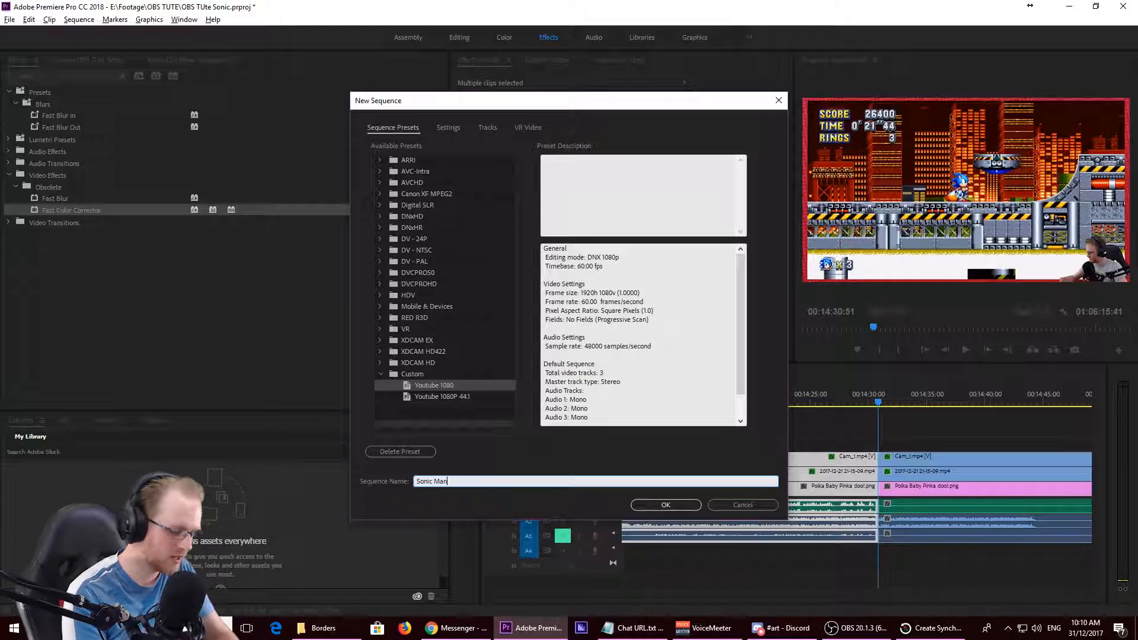
text(ia #1)
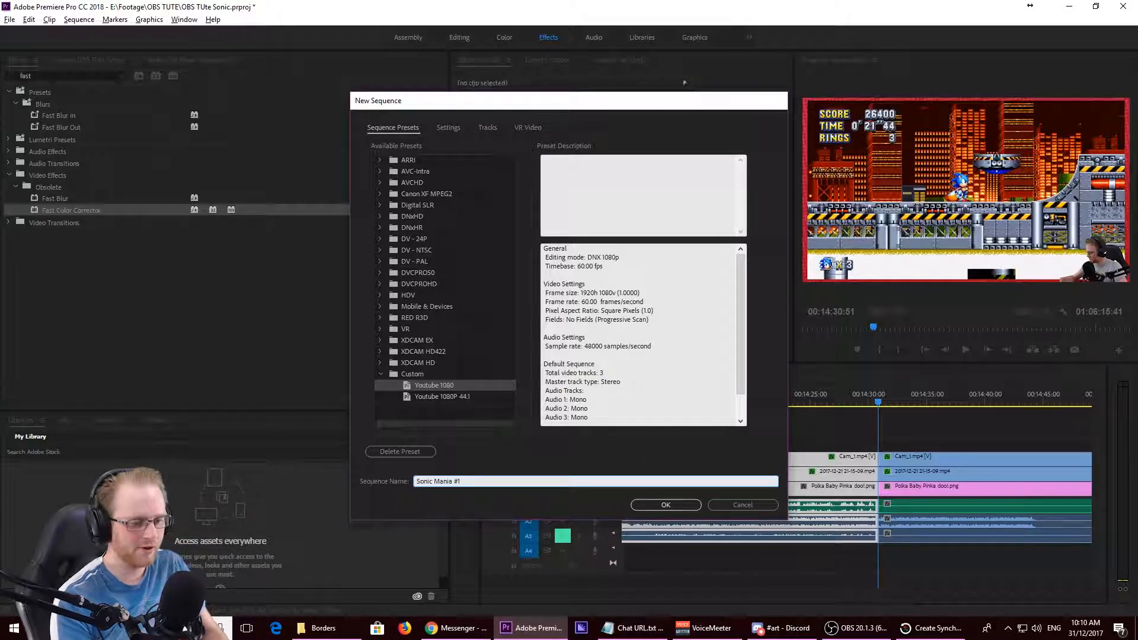
key(Return)
key(ctrl+v)
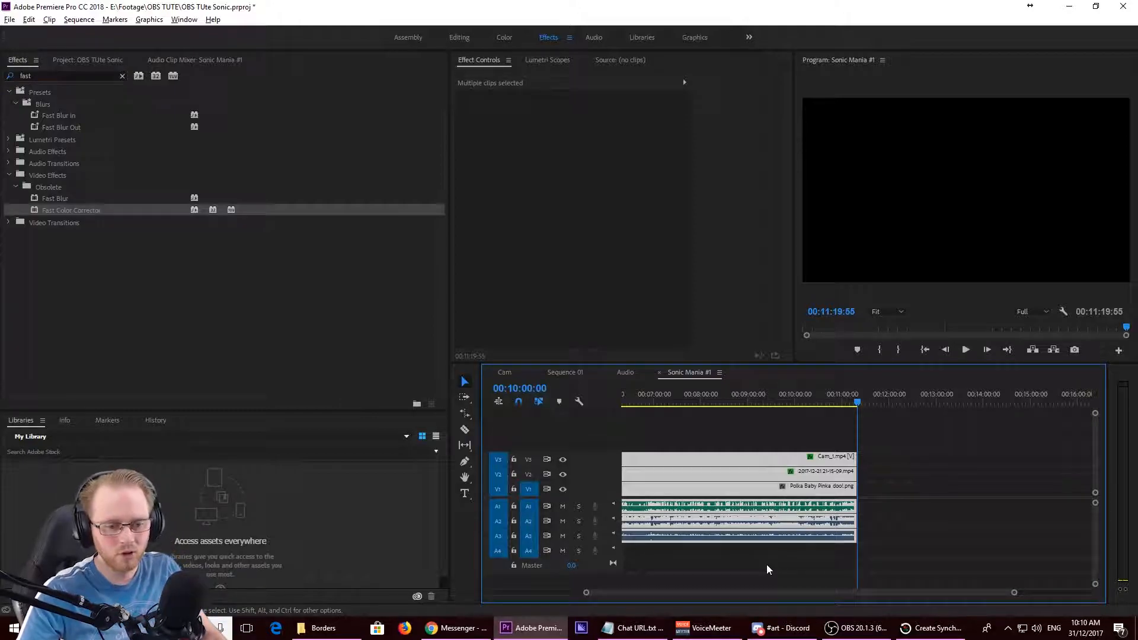
scroll(915, 516, down, 2)
scroll(915, 516, down, 2)
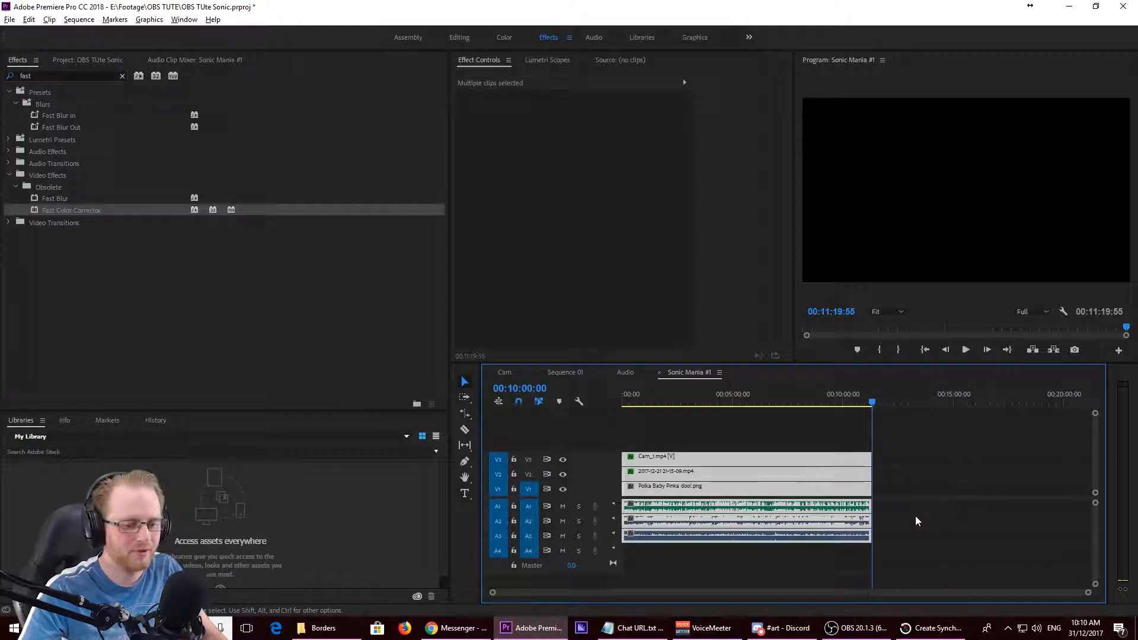
- Set the Audio 2 track volume of Sonic Mania #1 to -20 dB in the Audio Track Mixer
click(596, 41)
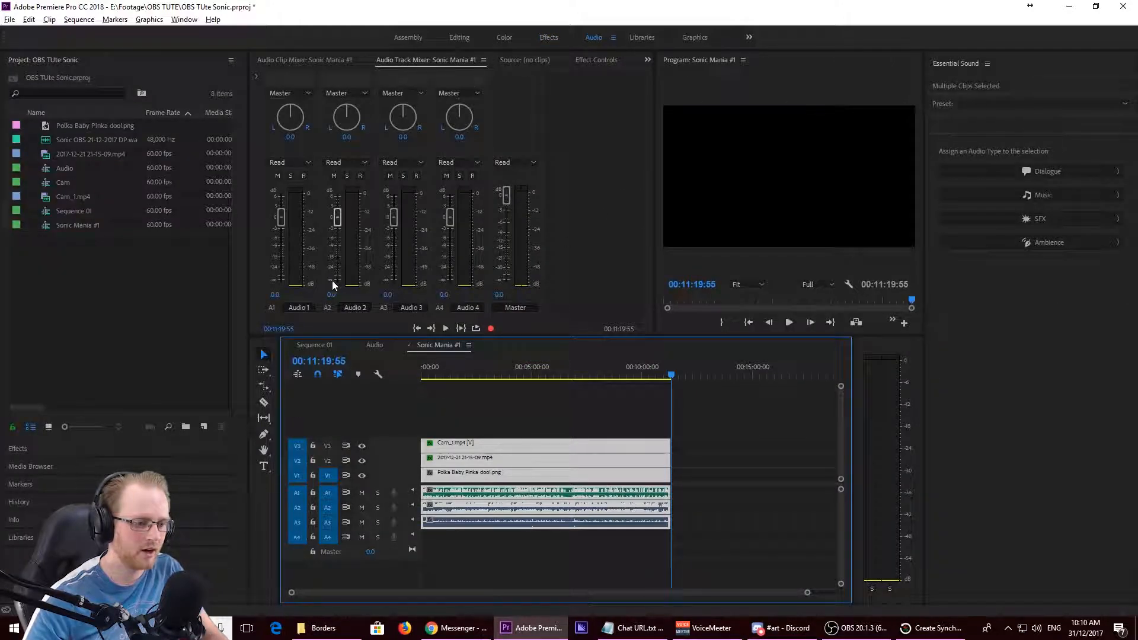
click(332, 295)
text(-20)
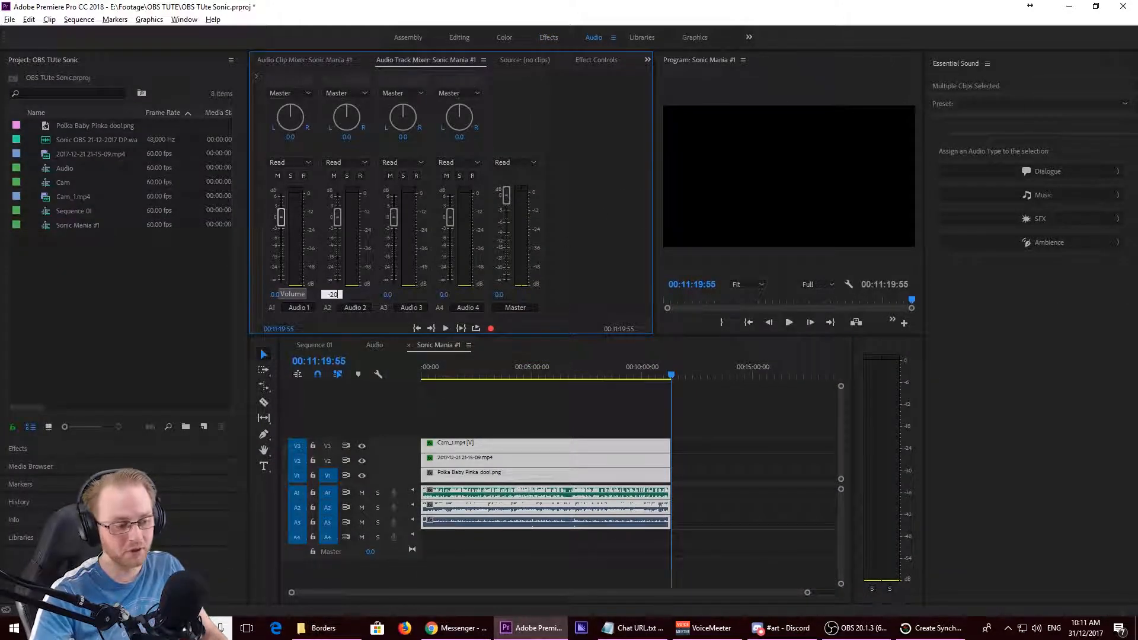
key(Return)
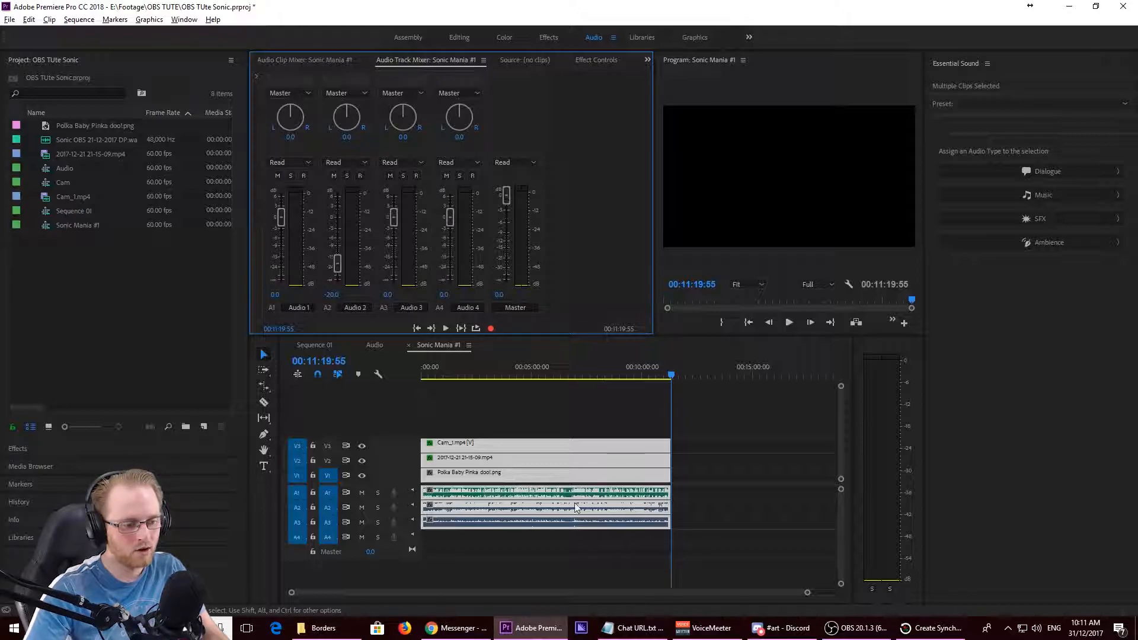
click(539, 560)
click(510, 524)
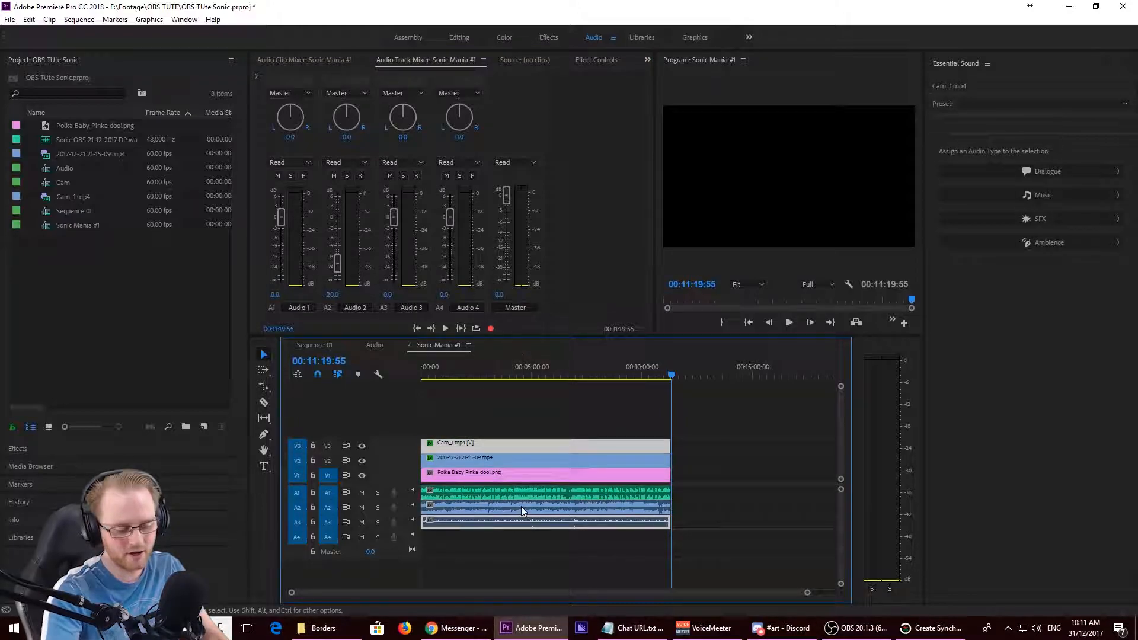
key(Delete)
key(ctrl+z)
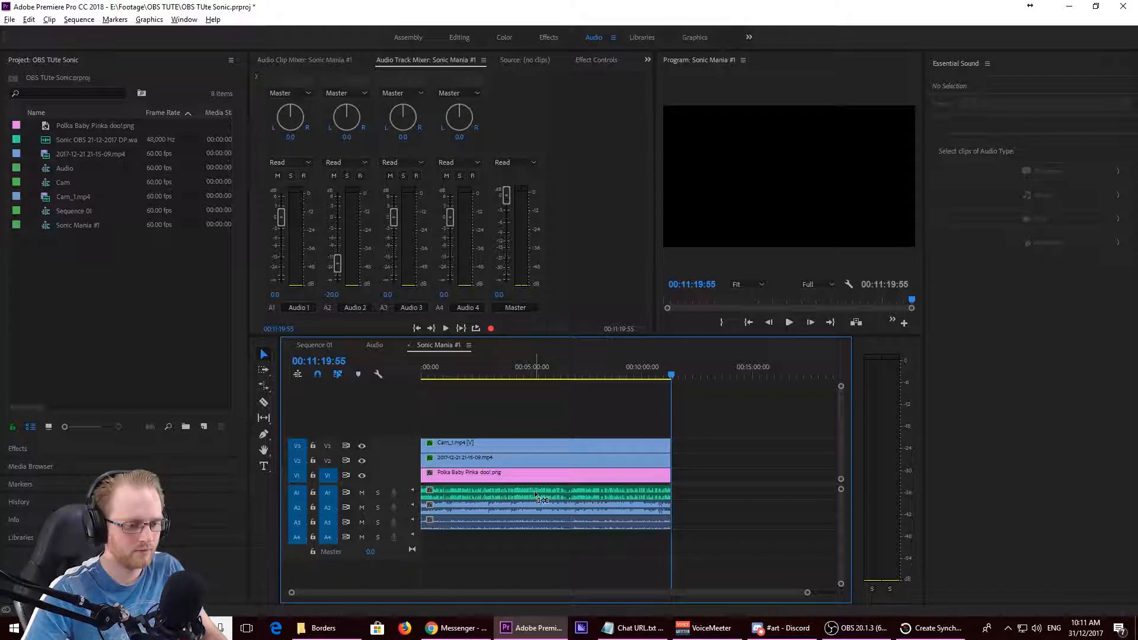
- Unlink Cam_1.mp4 and delete its audio from A3, and set the Audio 3 track volume to -30 dB
right_click(503, 450)
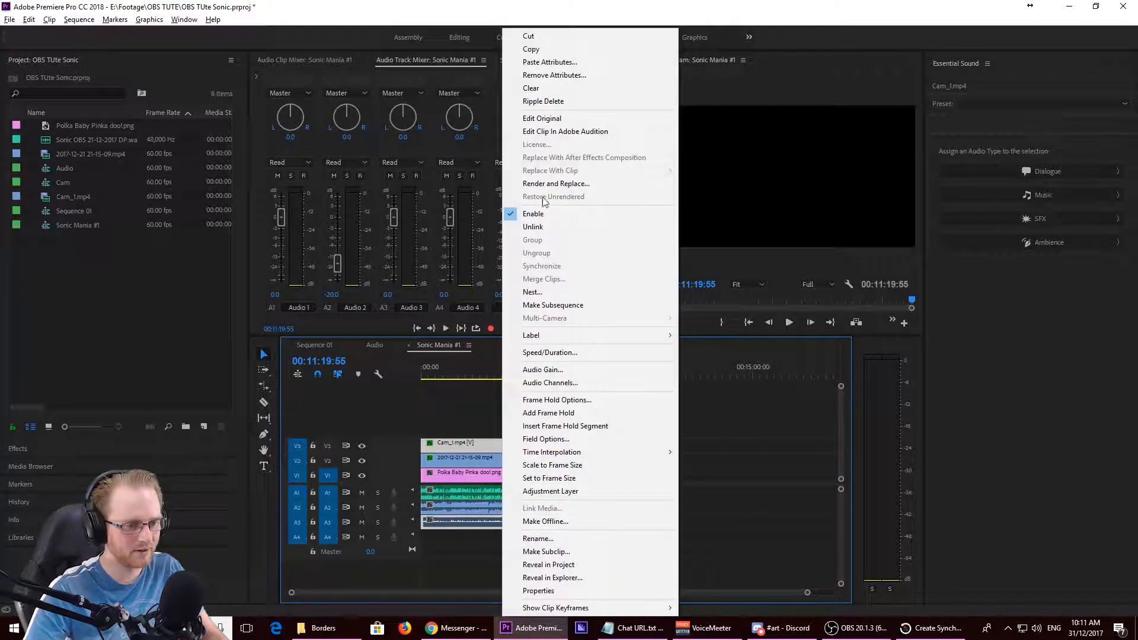
click(533, 227)
click(542, 528)
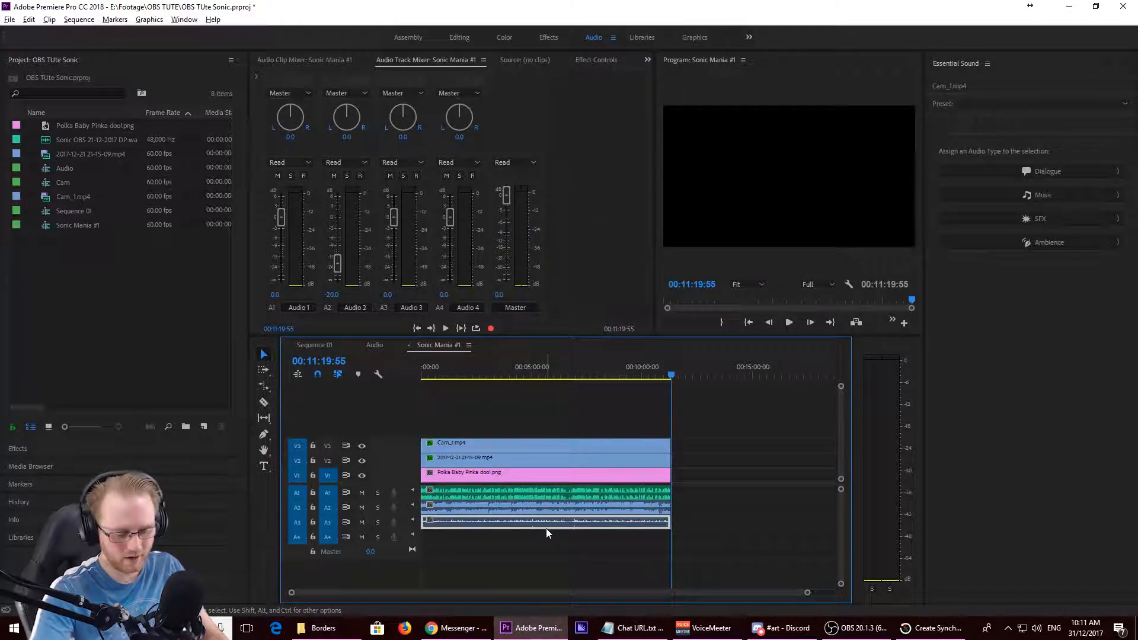
key(Delete)
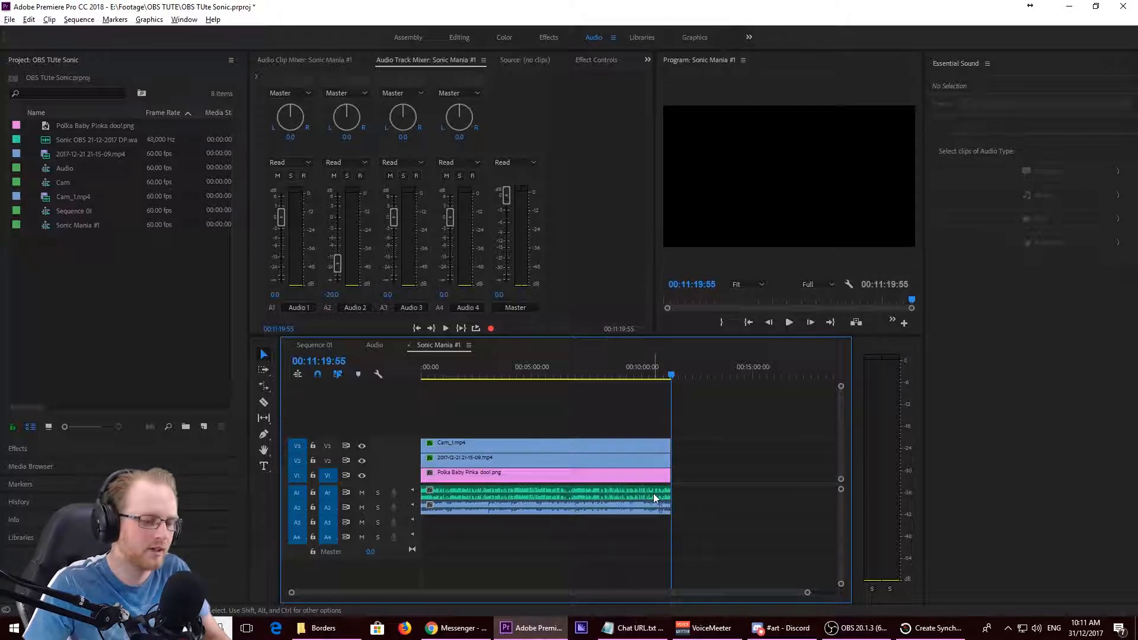
click(387, 295)
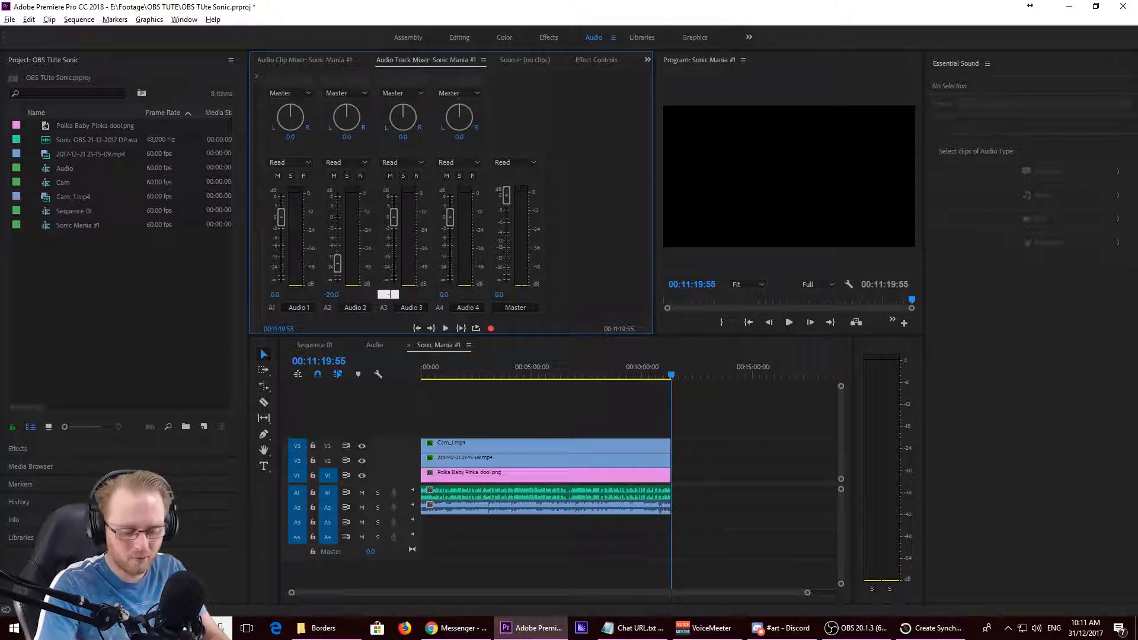
key(Return)
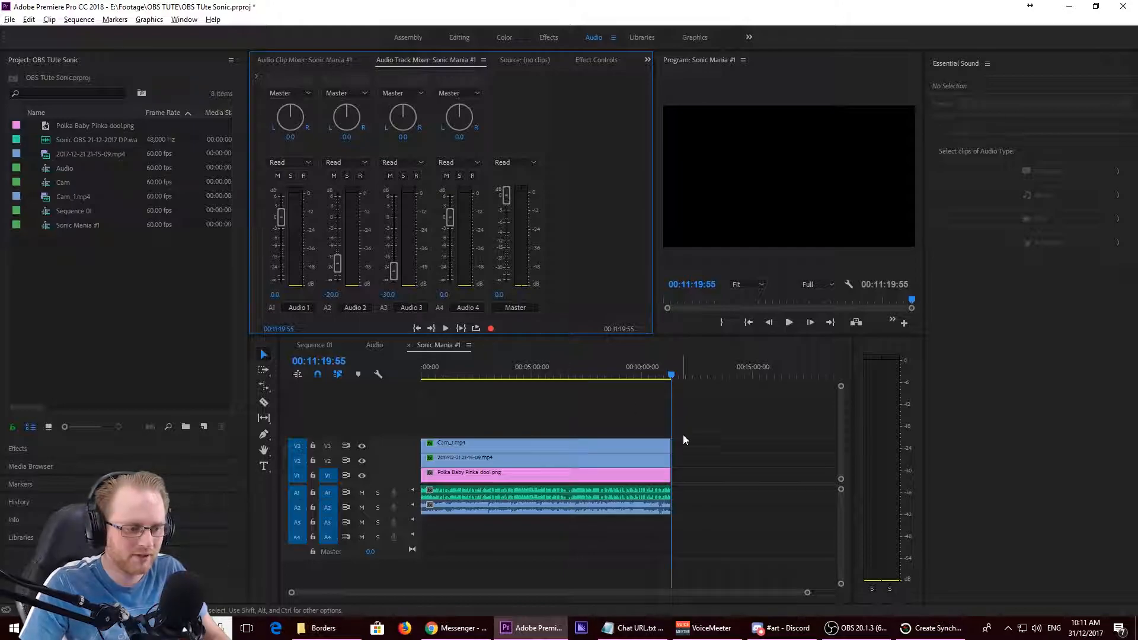
- Play Sonic Mania #1 from its start to 00:00:09:46 in the enlarged preview to check picture and audio balance
scroll(718, 457, down, 1)
click(609, 364)
key(Home)
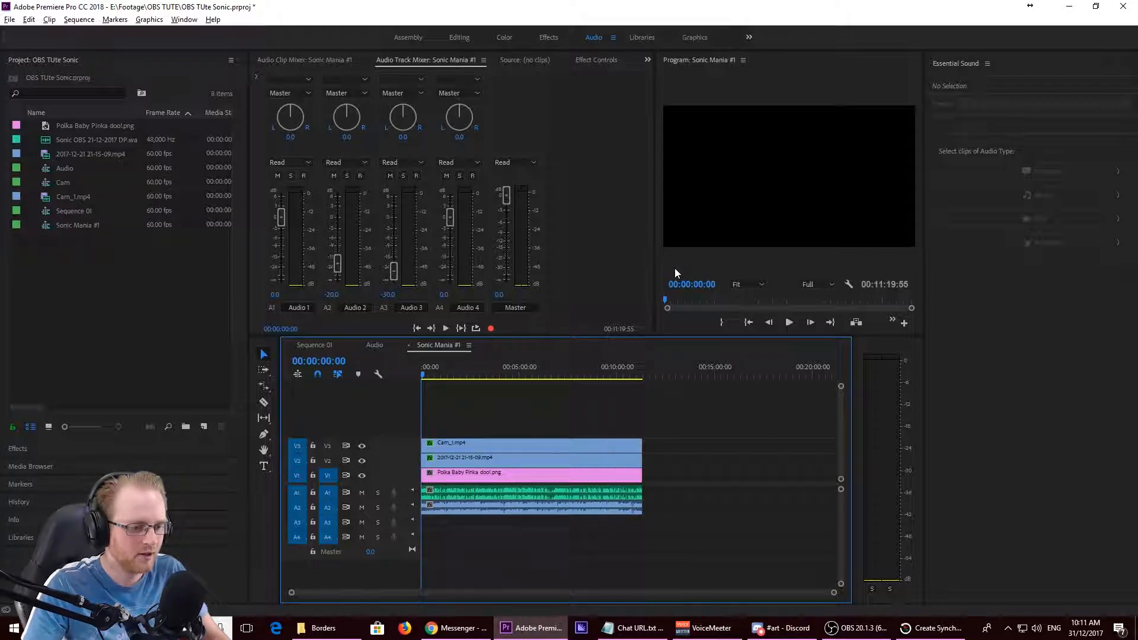
click(755, 200)
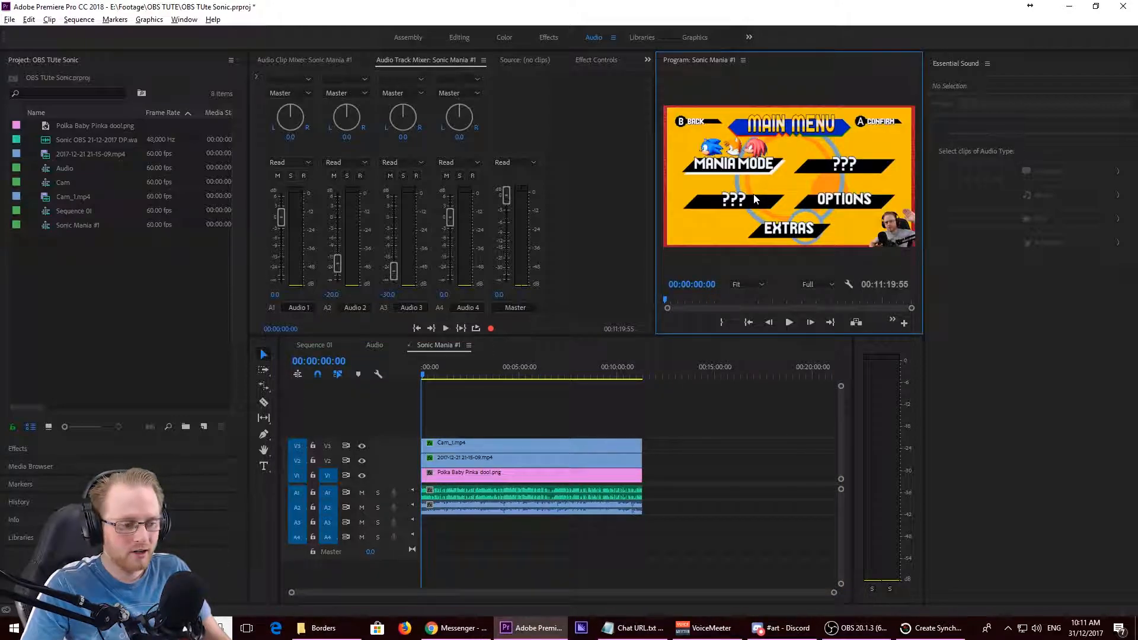
key(grave)
key(space)
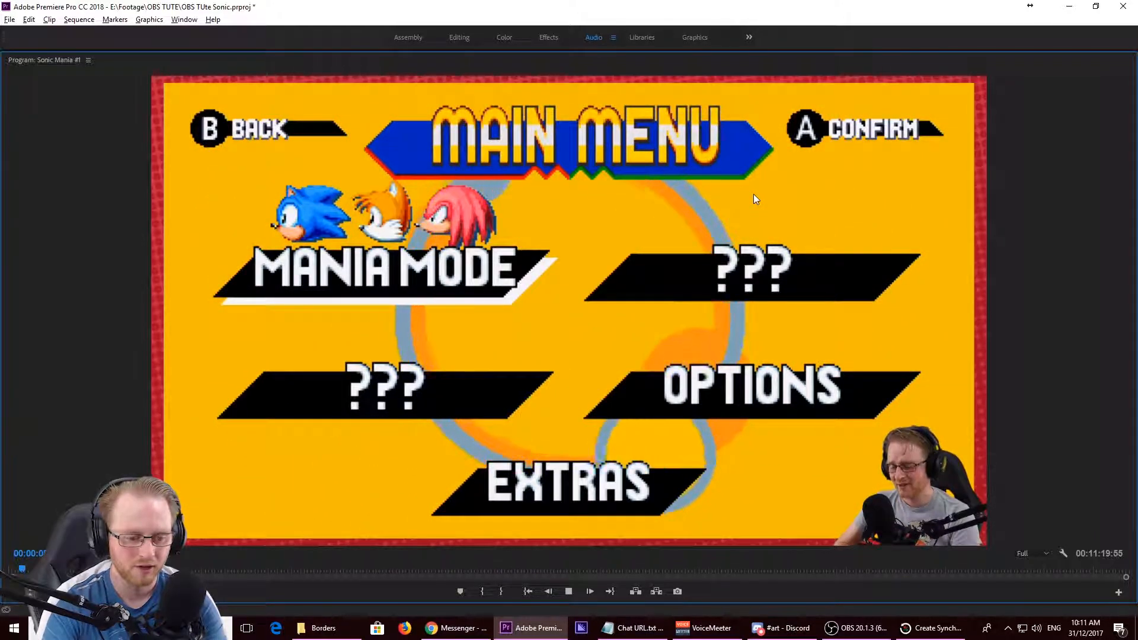
key(space)
key(grave)
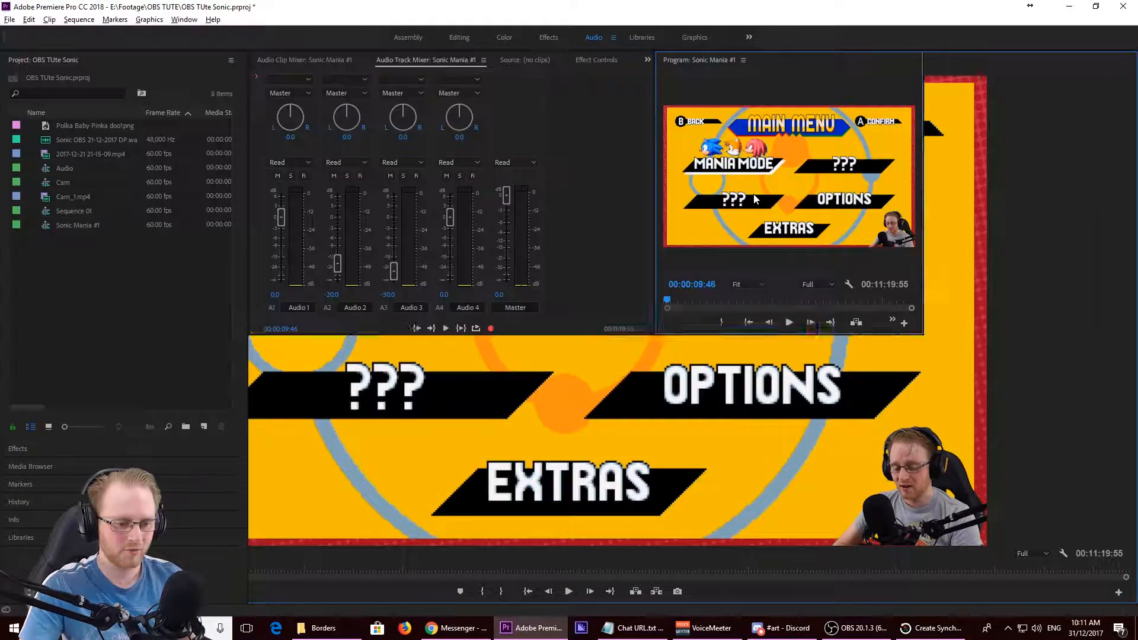
- Toggle the Fast Color Corrector on Cam_1.mp4 off and on, comparing the cam's colours in the enlarged preview
click(509, 442)
click(548, 37)
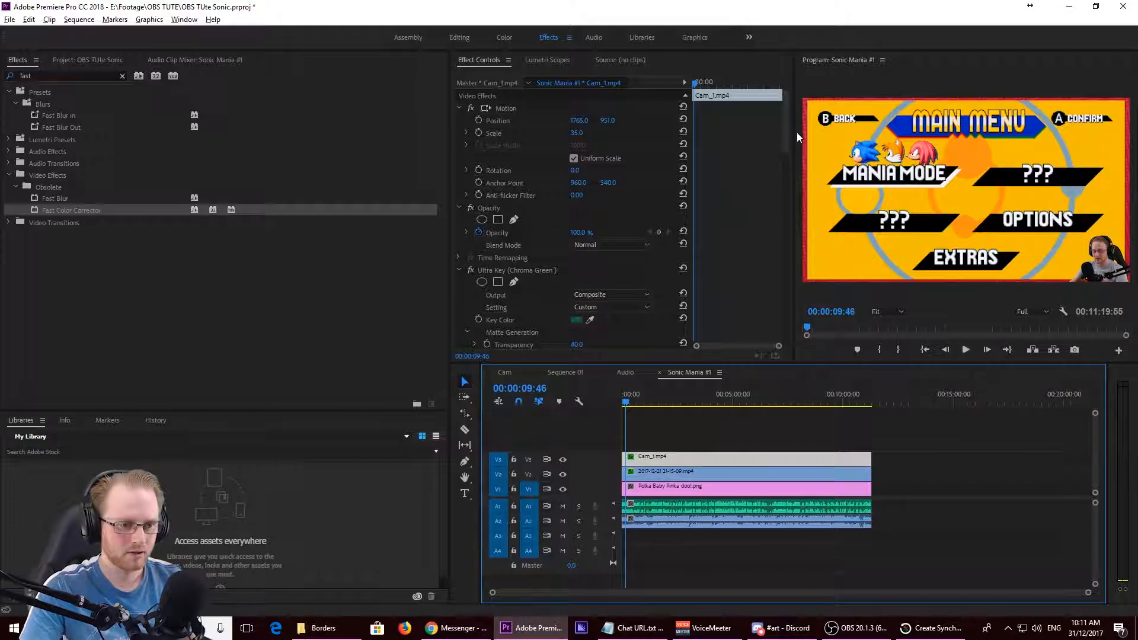
drag(787, 128, 786, 252)
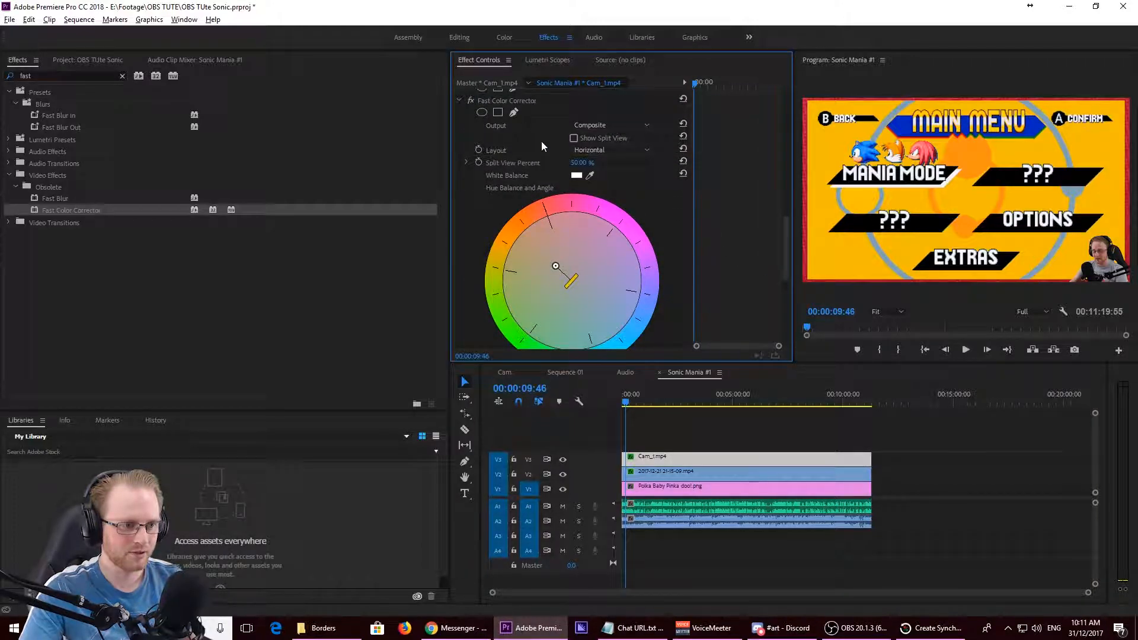
scroll(542, 141, up, 1)
click(473, 123)
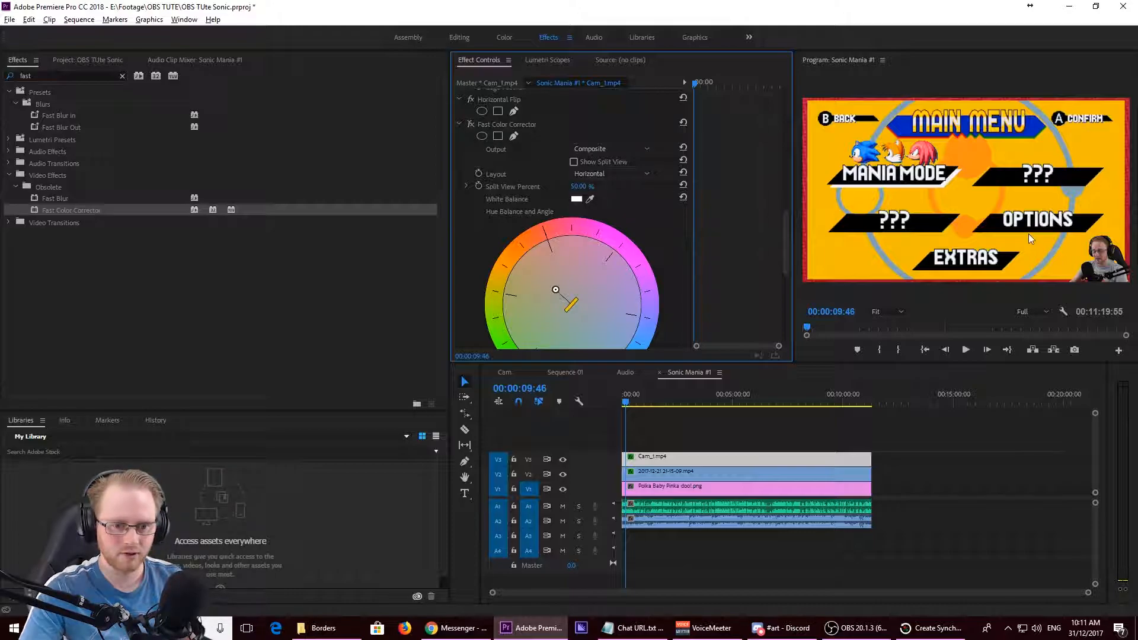
key(grave)
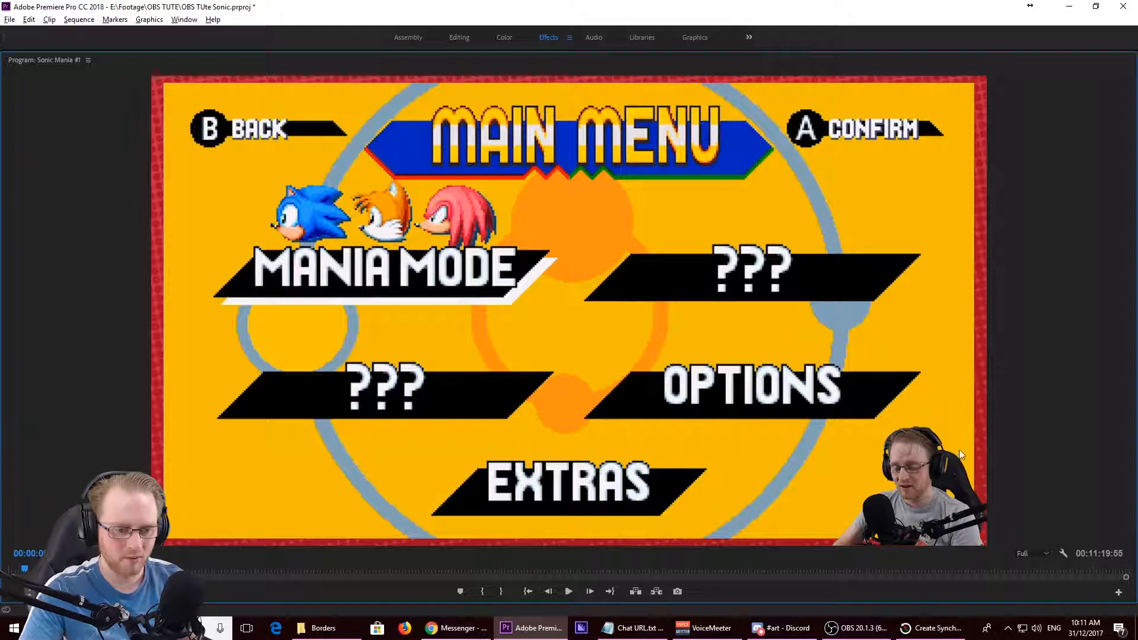
key(grave)
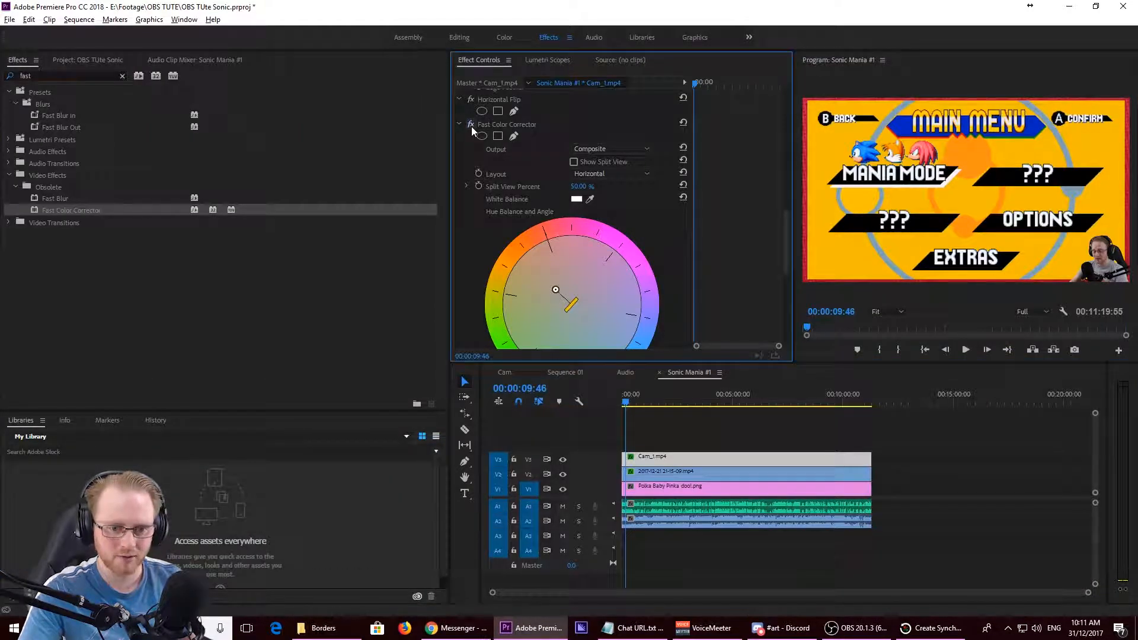
key(grave)
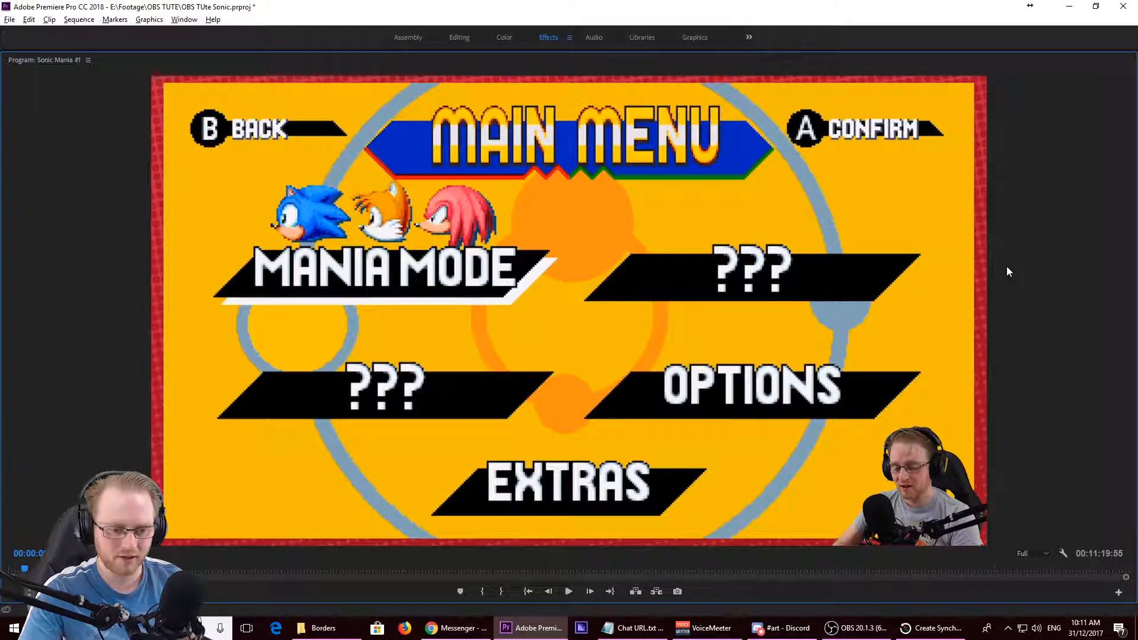
key(grave)
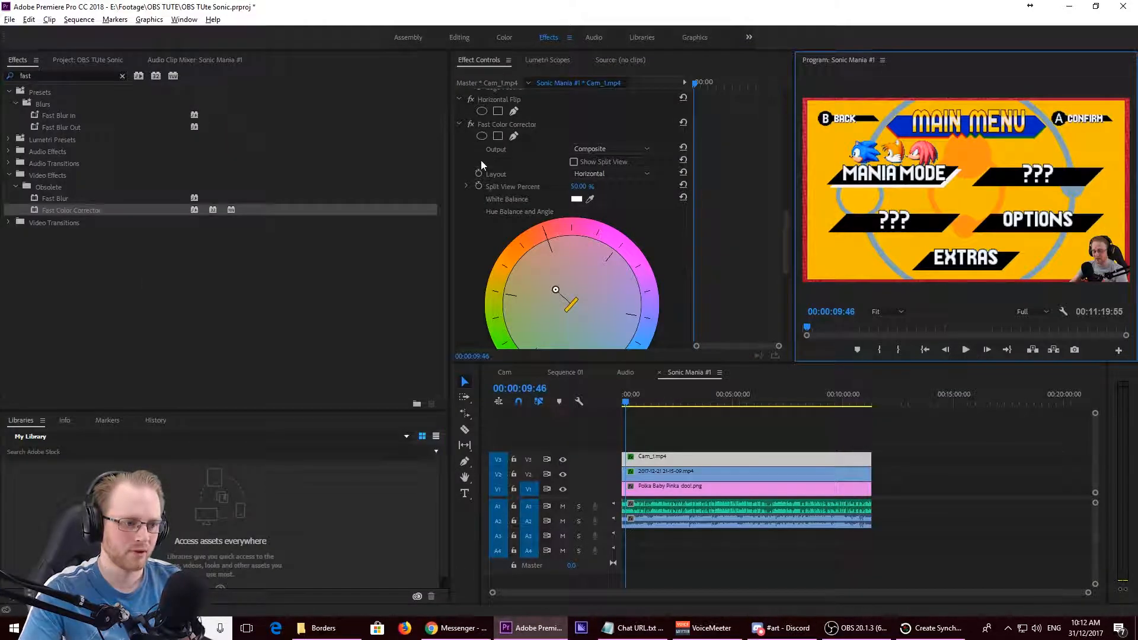
key(grave)
key(grave)
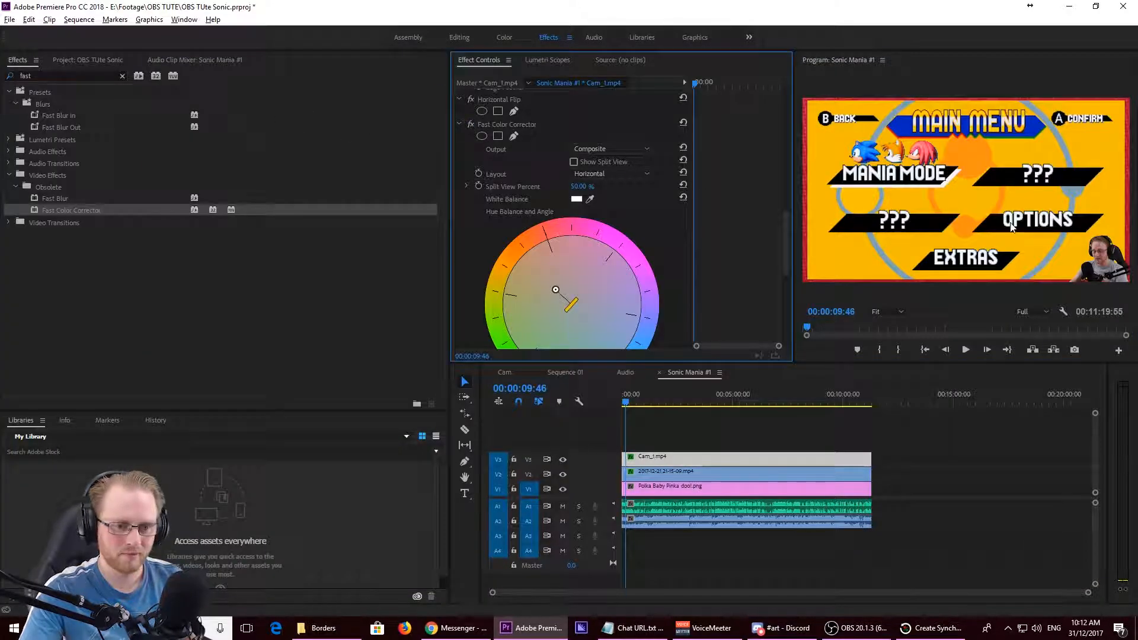
- Play Sonic Mania #1 from 00:00:09:46 to 00:00:12:57 in the enlarged preview to check the corrected cam
key(grave)
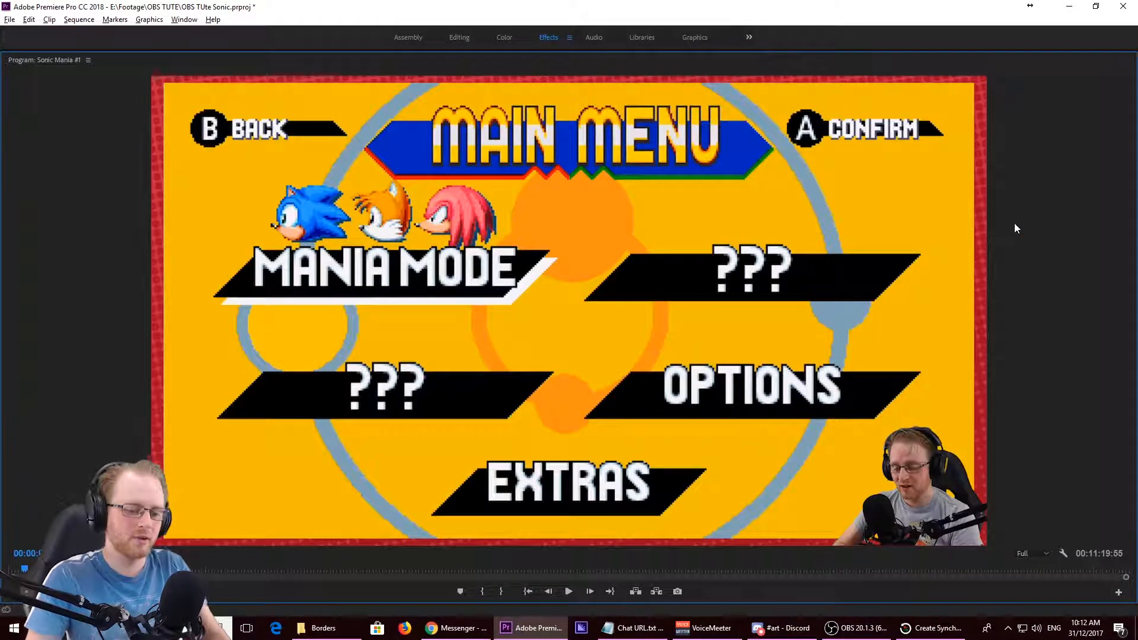
key(space)
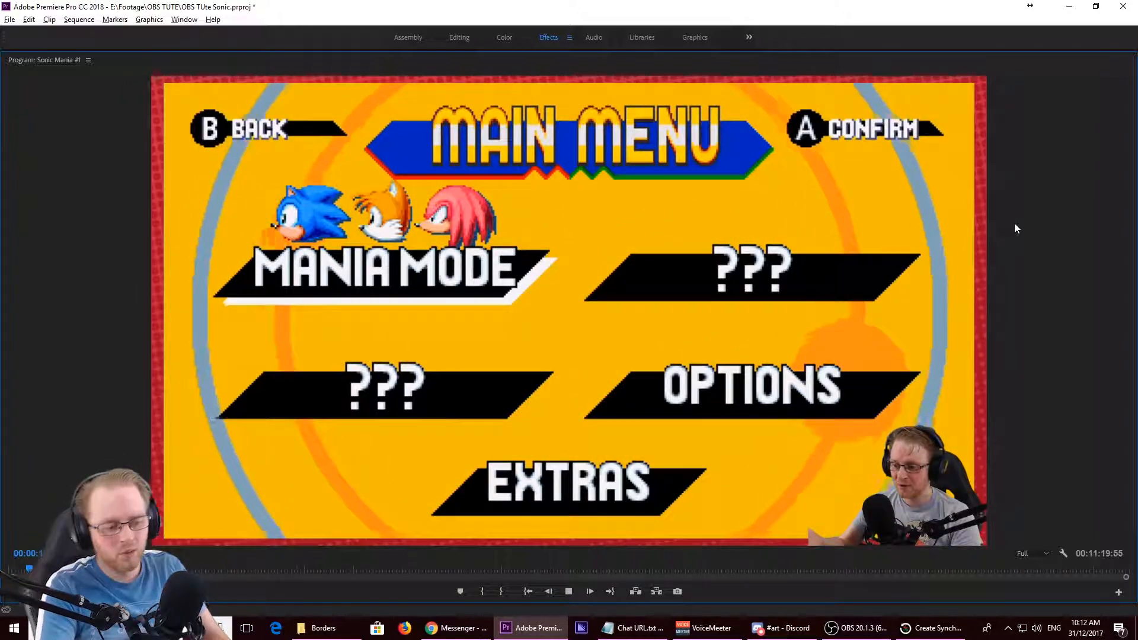
key(space)
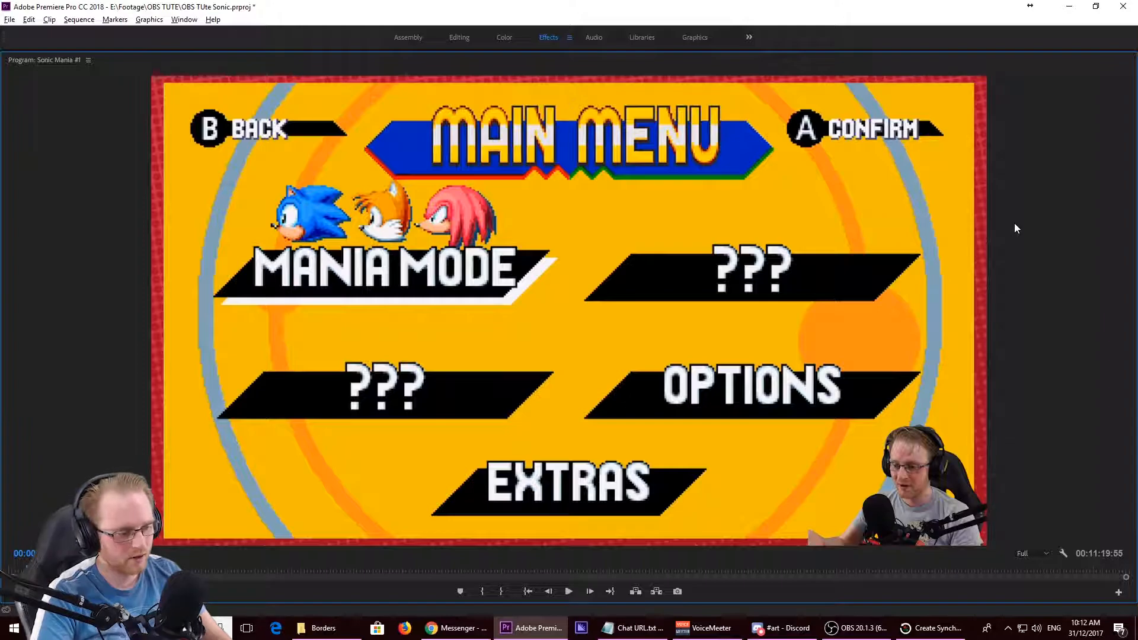
key(grave)
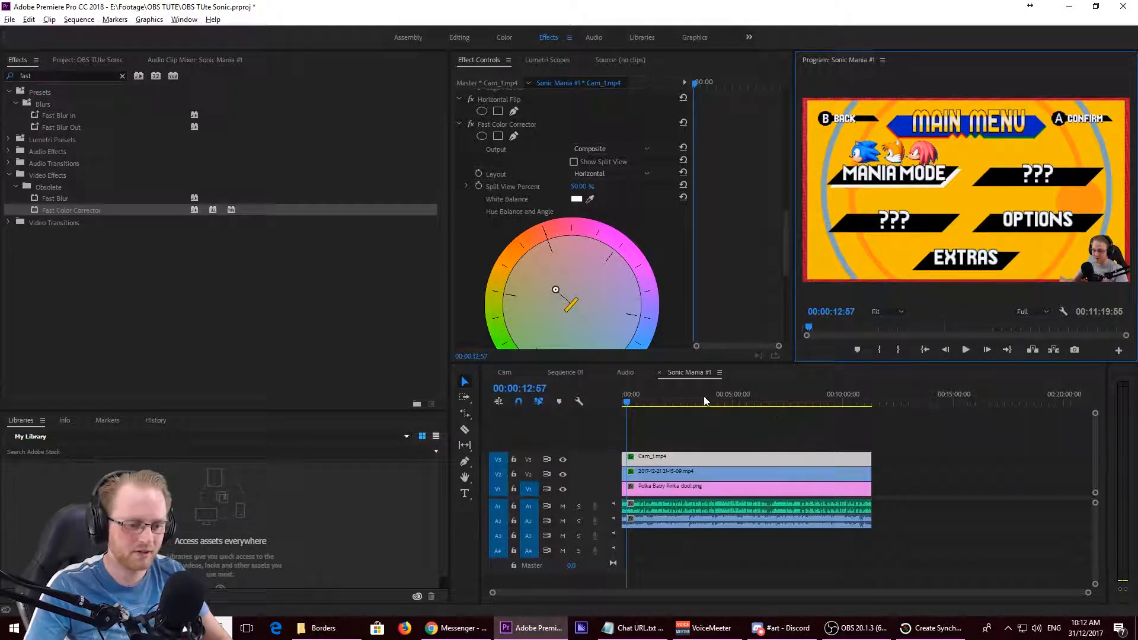
- Play the gameplay from 00:00:57:58 to 00:01:03:34 to check picture and audio levels
click(644, 403)
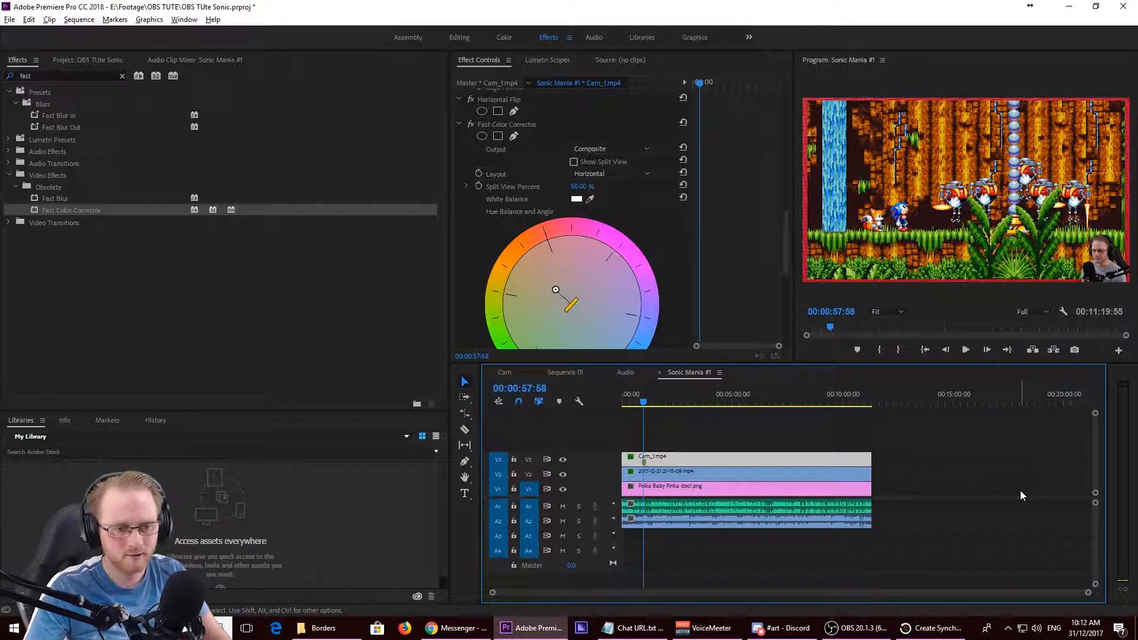
key(space)
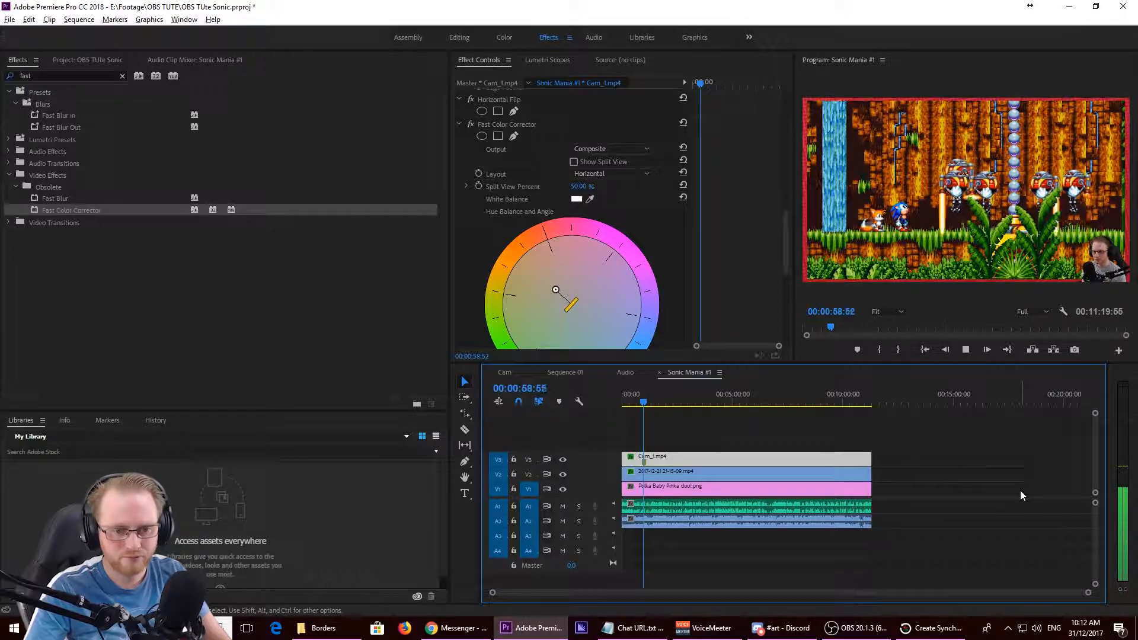
click(918, 216)
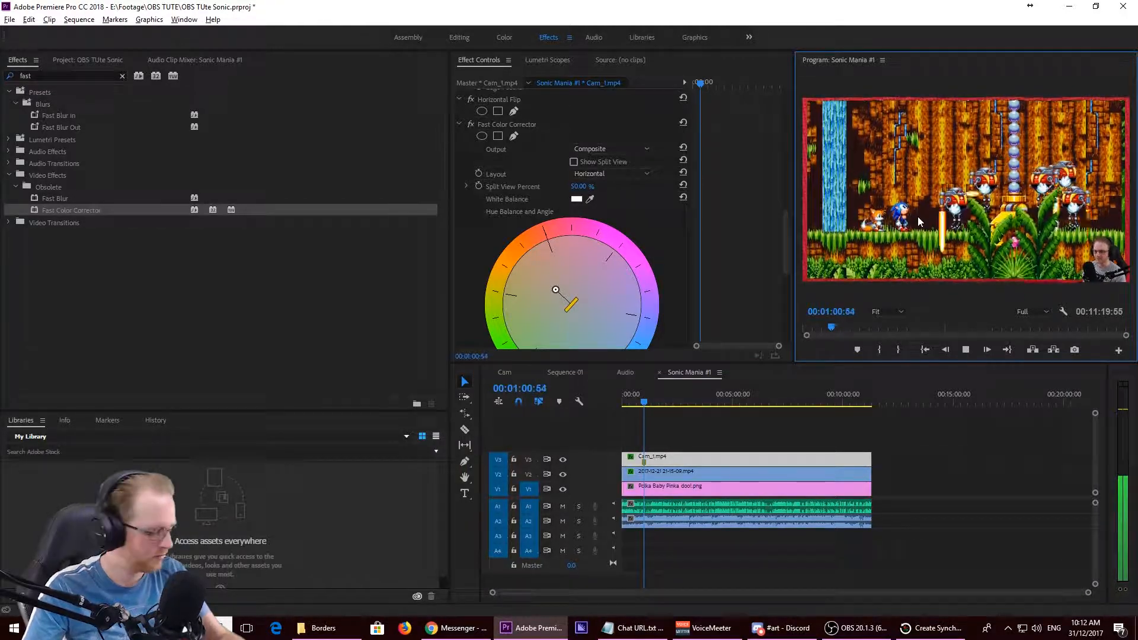
key(grave)
key(grave)
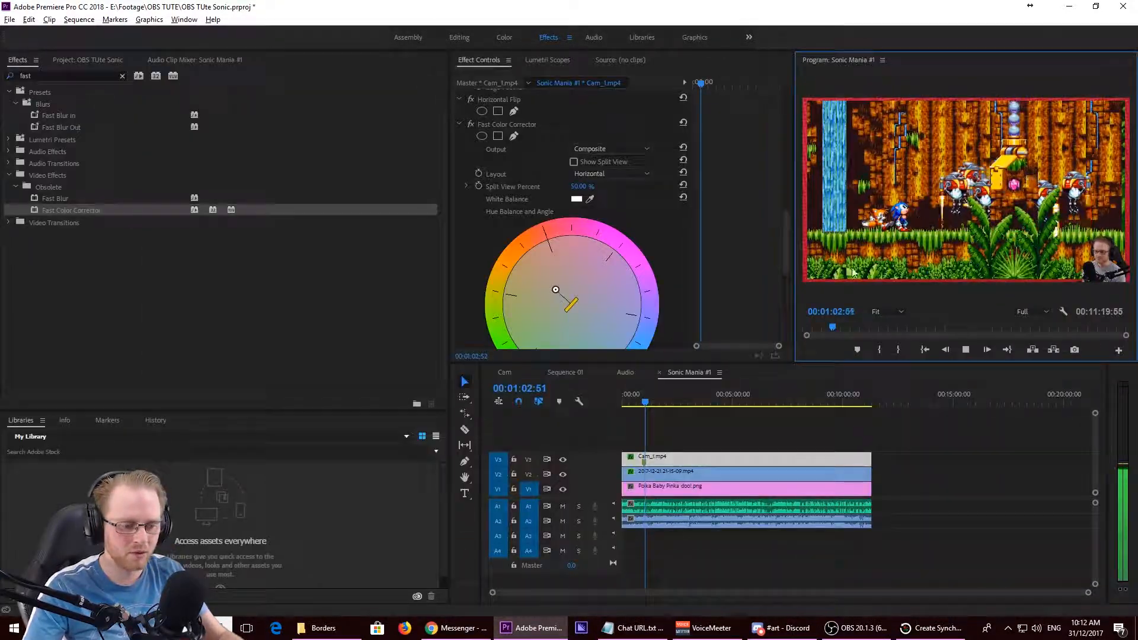
key(space)
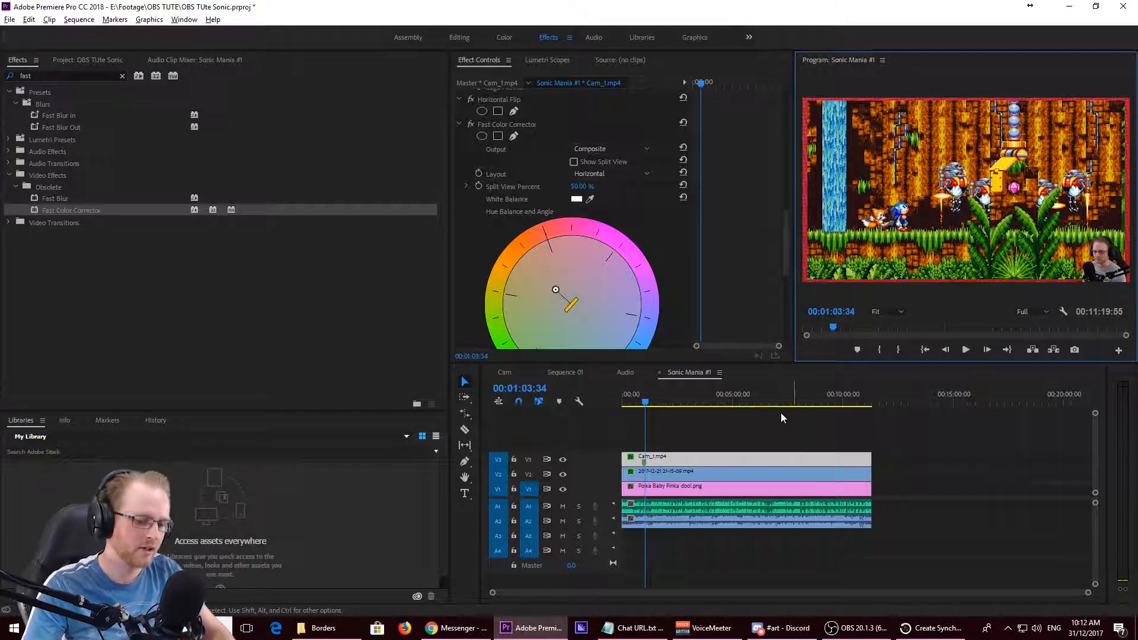
- Cut all tracks of Sonic Mania #1 at 00:02:16:51 and about 00:03:34, and delete the section between the cuts, closing the gap
drag(649, 403, 675, 407)
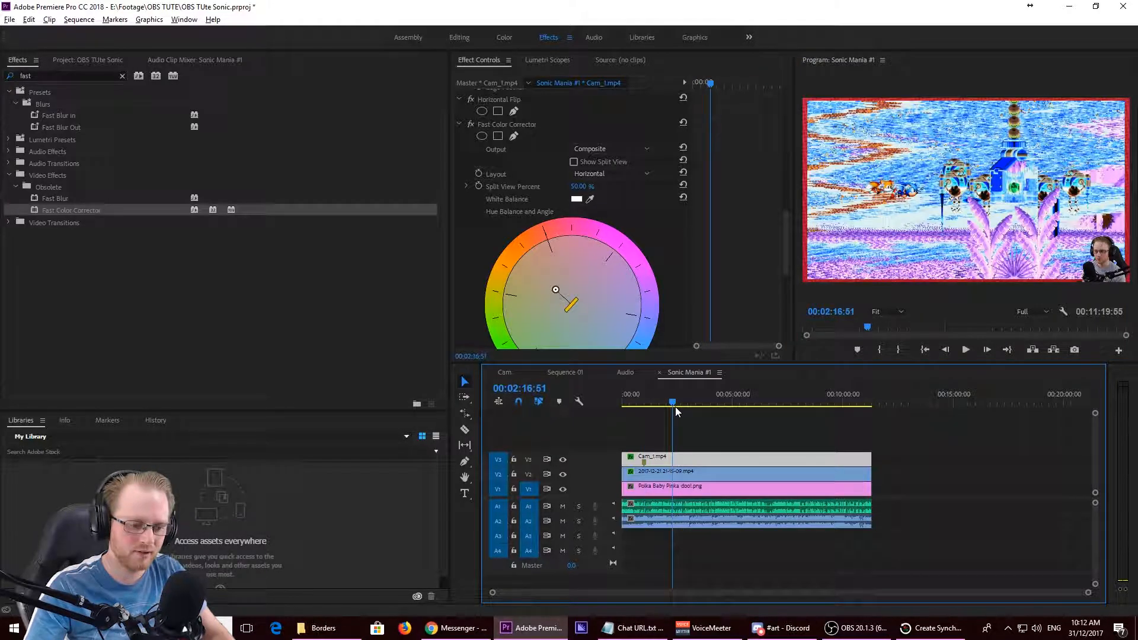
key(c)
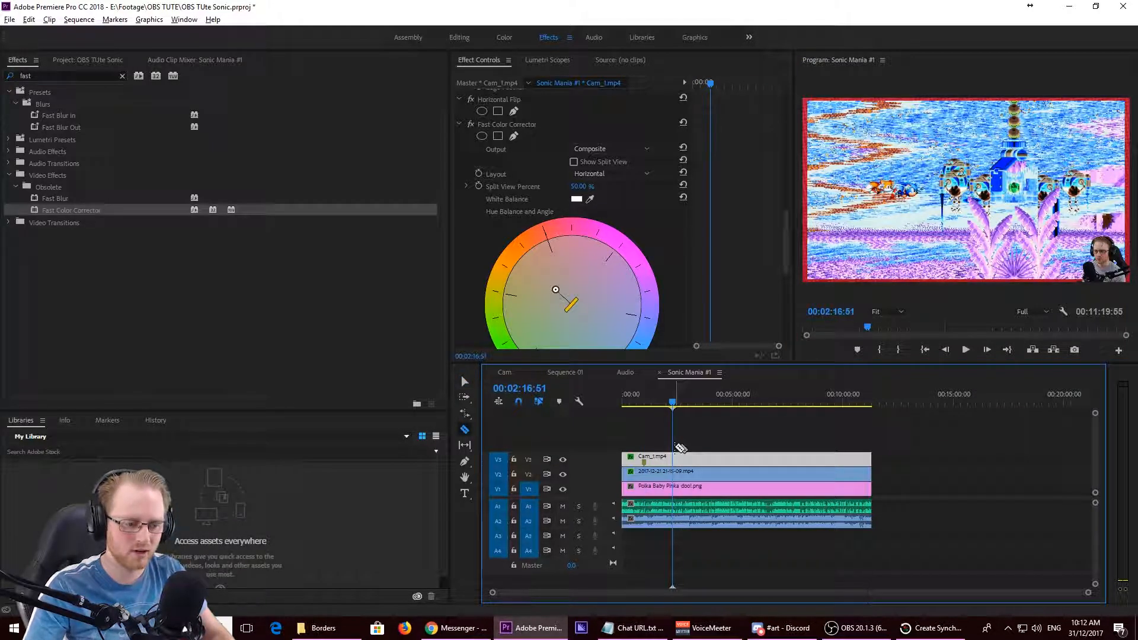
shift+click(673, 457)
shift+click(700, 456)
key(v)
click(689, 460)
key(Delete)
click(687, 496)
key(Delete)
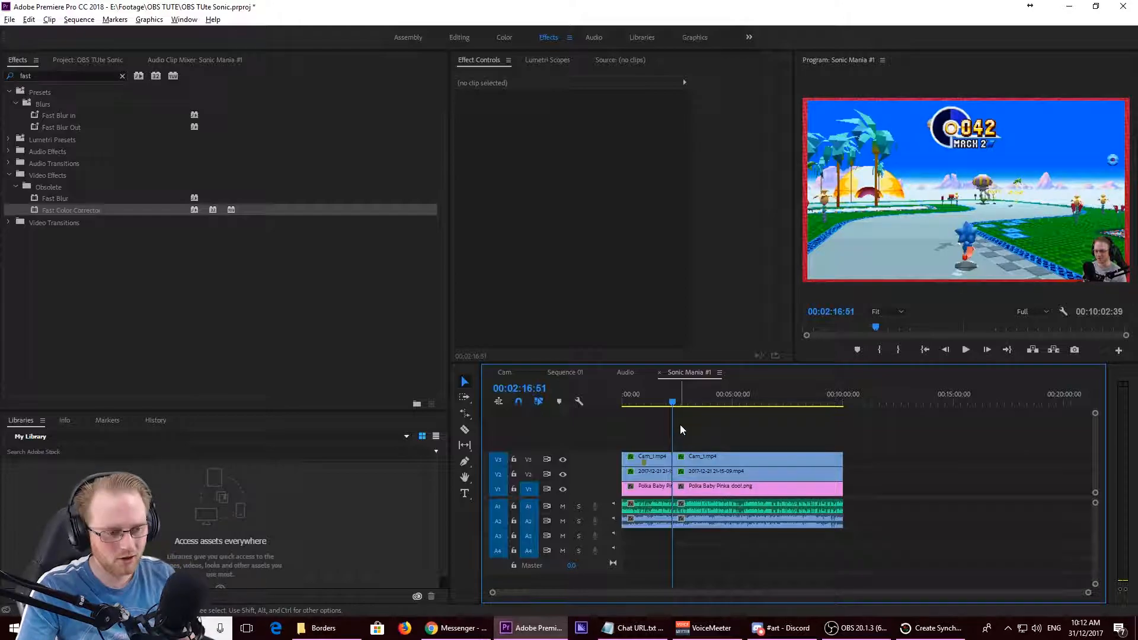
- Play across the new cut from 00:02:12:21 to 00:02:17:31 in the enlarged preview to review the jump
drag(674, 402, 669, 403)
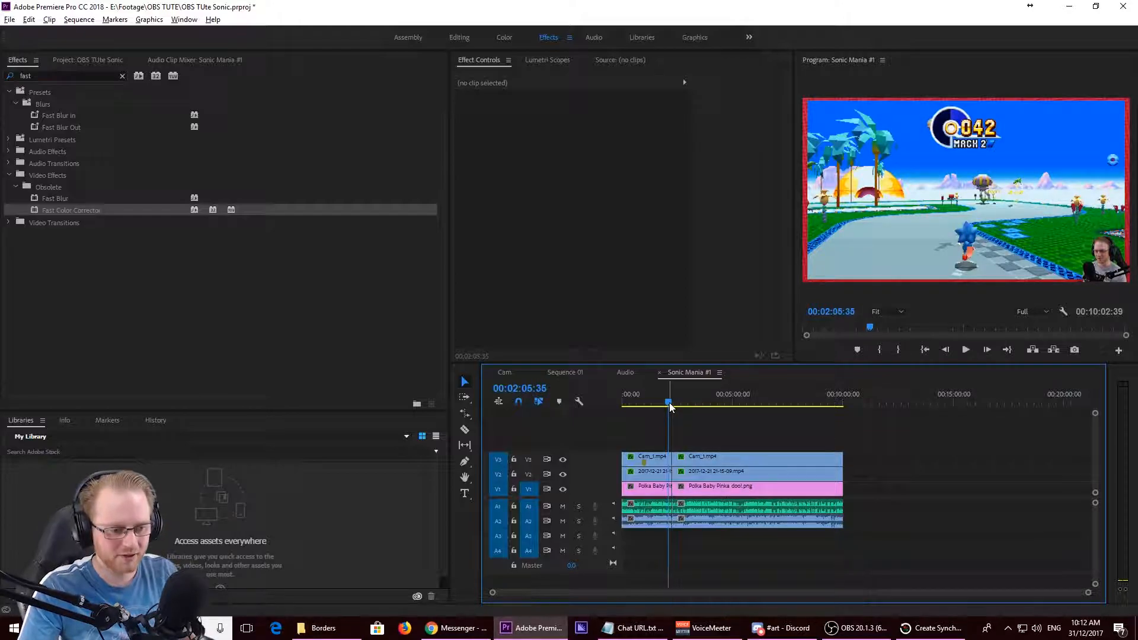
scroll(680, 446, up, 2)
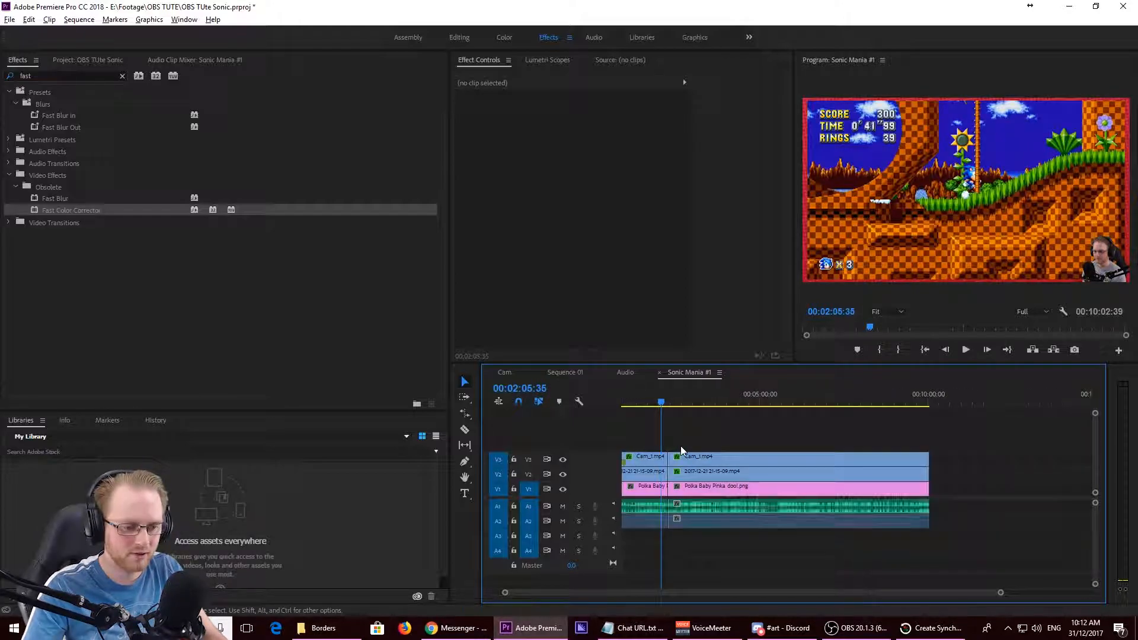
drag(664, 409, 657, 407)
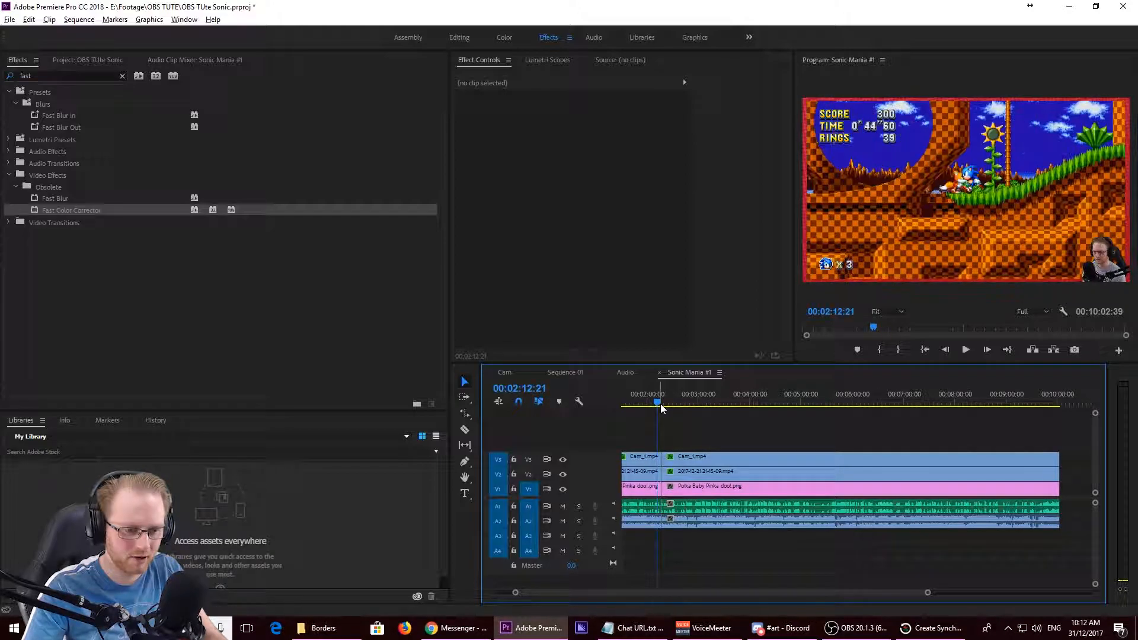
key(grave)
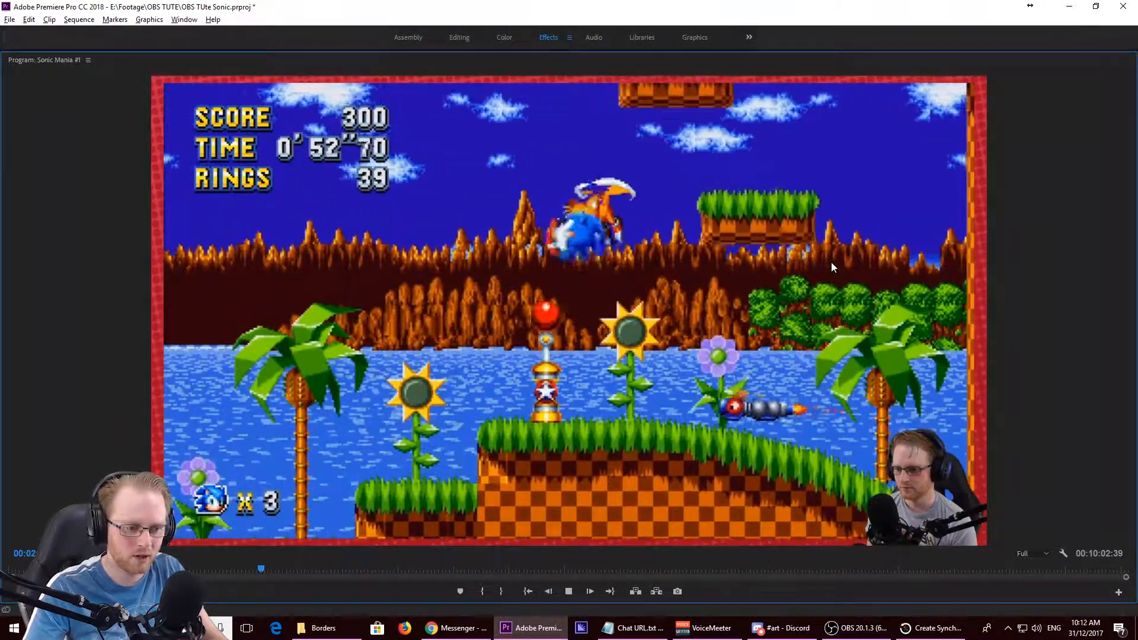
key(space)
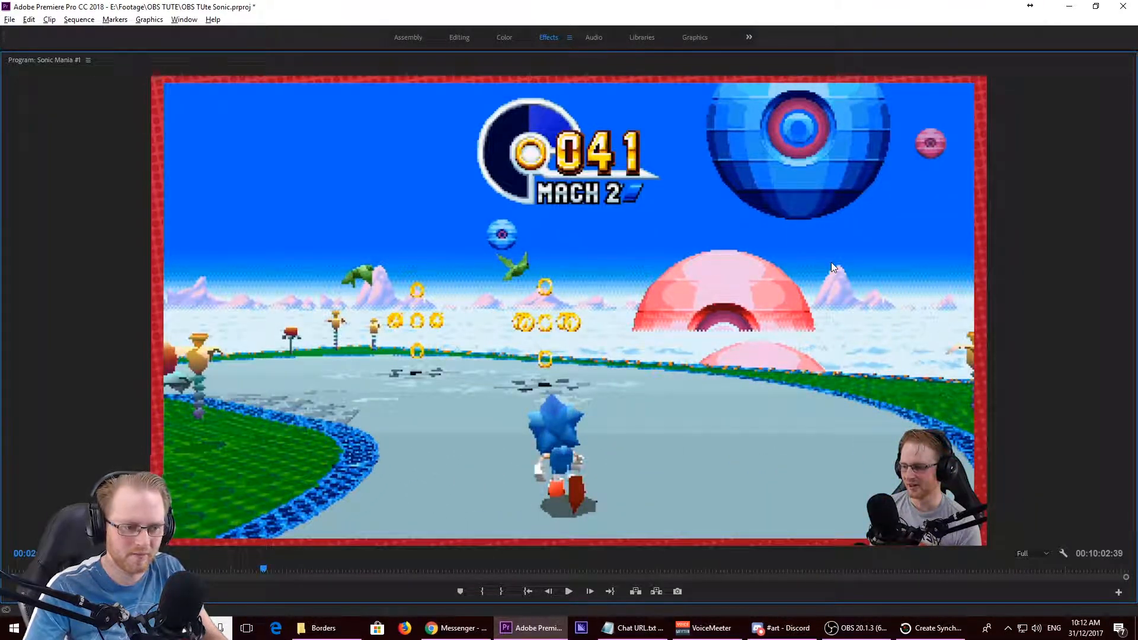
key(grave)
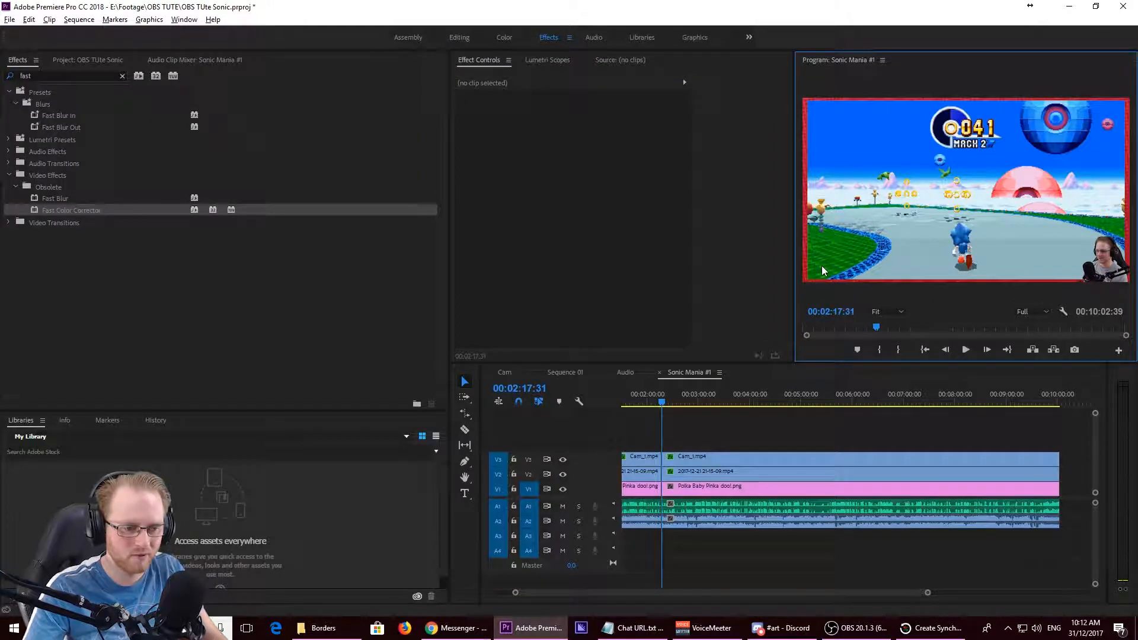
- Search the effects for "cross" and apply Cross Dissolve to the cut between the Cam_1.mp4 clips on V3
click(119, 77)
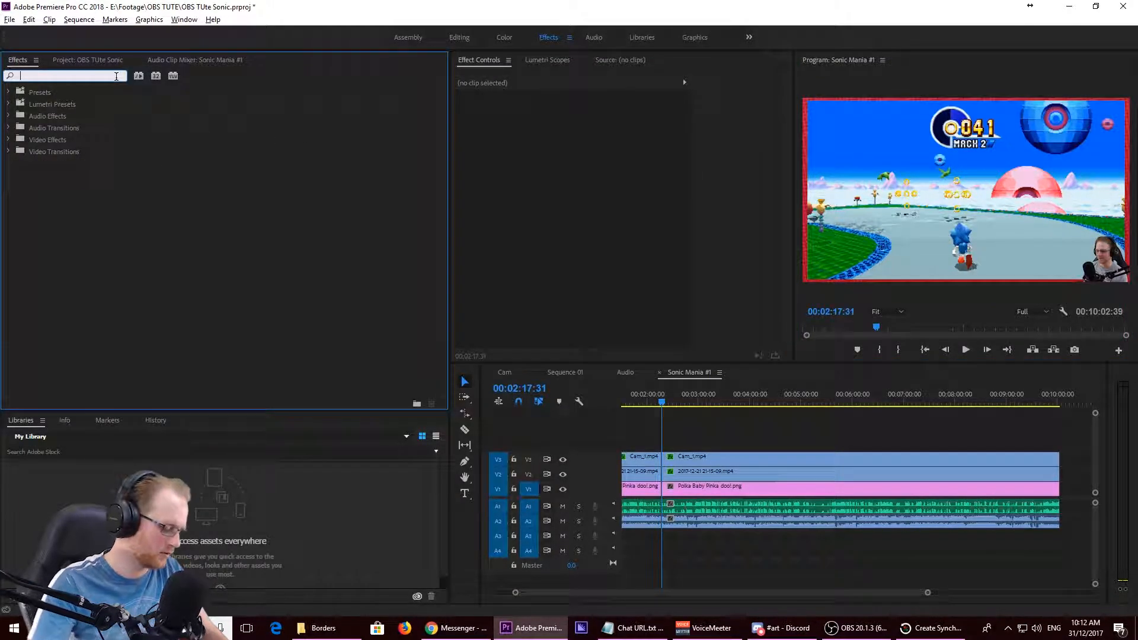
text(cross)
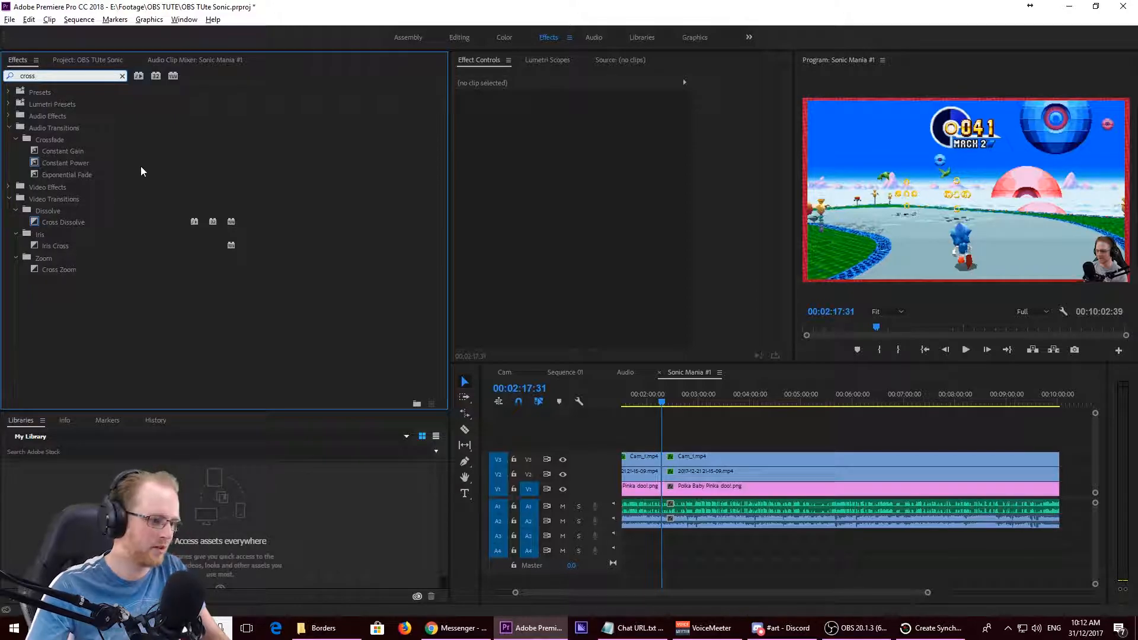
drag(59, 224, 584, 435)
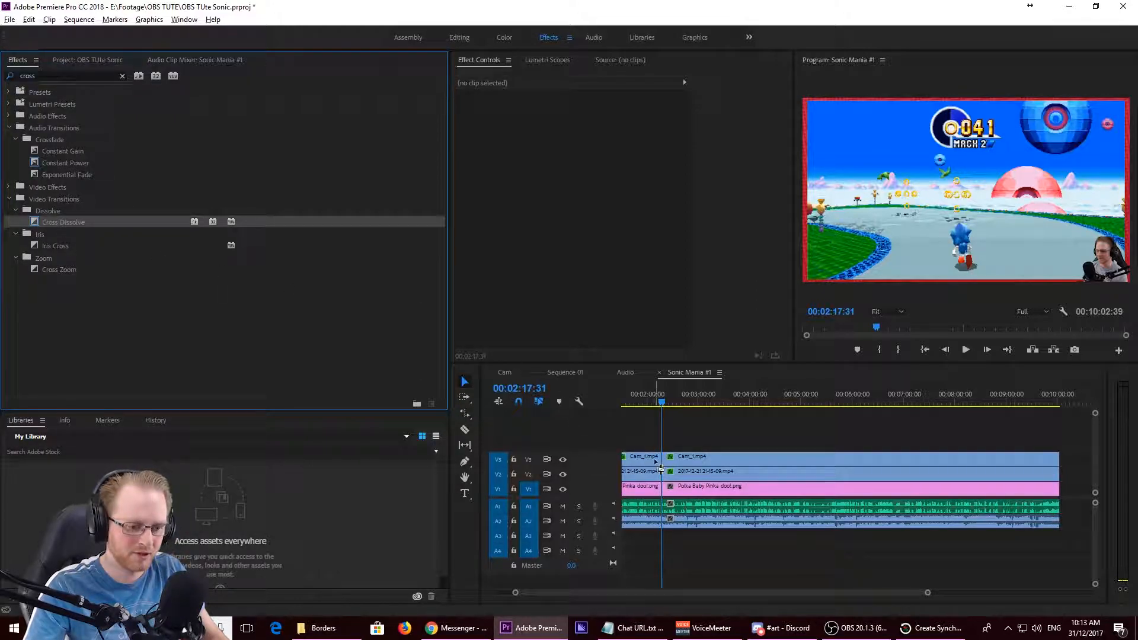
drag(669, 470, 668, 470)
click(713, 405)
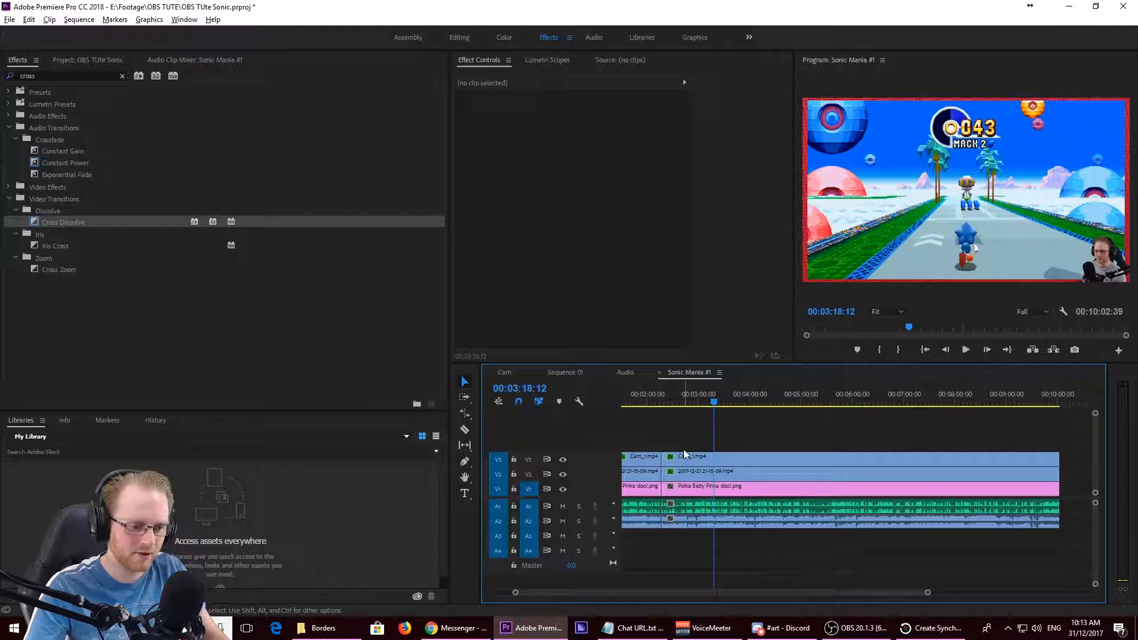
scroll(649, 463, up, 5)
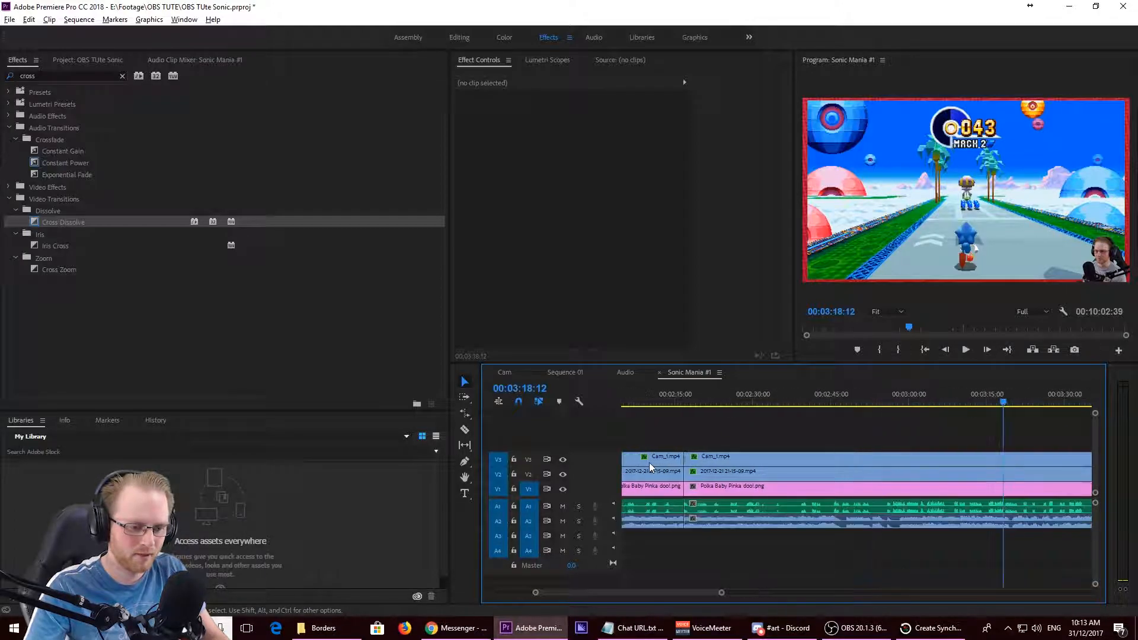
scroll(689, 444, up, 4)
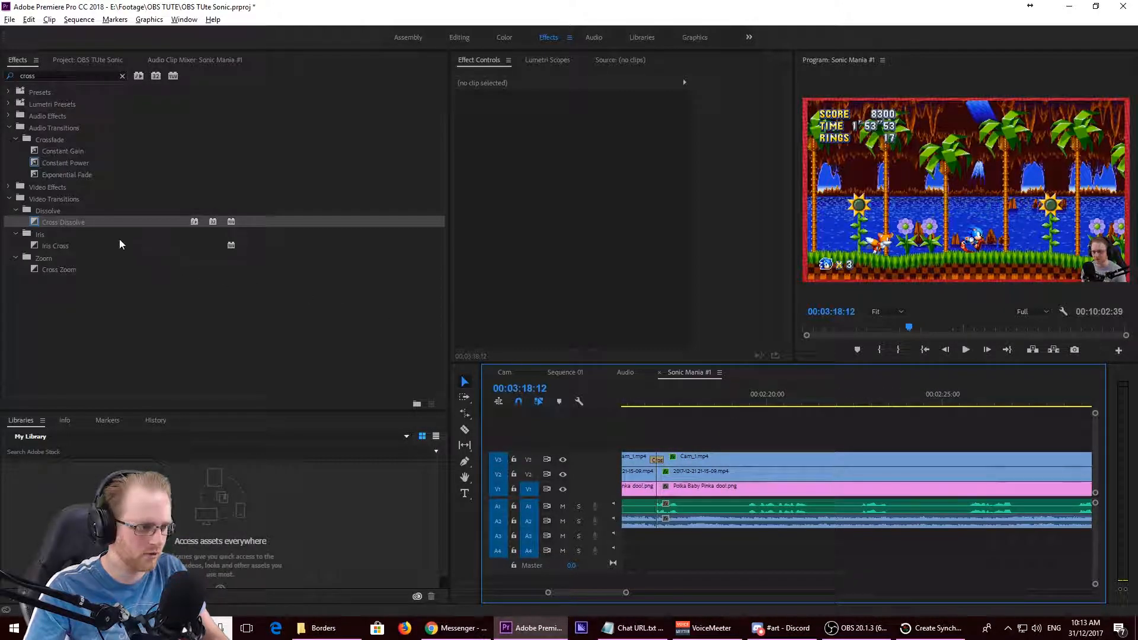
drag(99, 222, 572, 399)
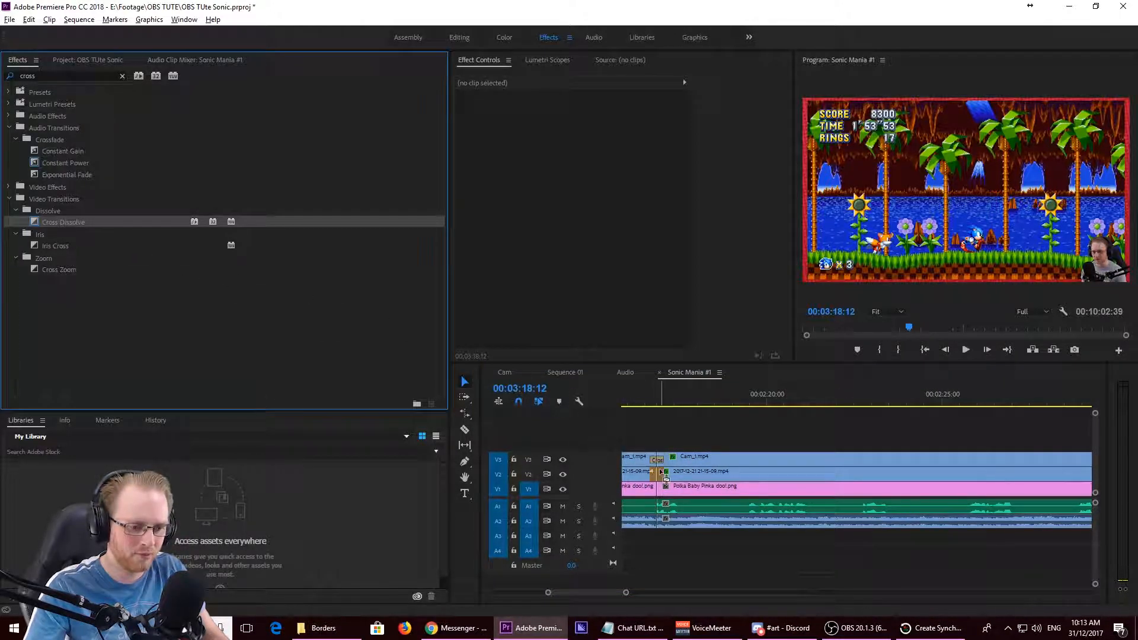
drag(664, 474, 662, 473)
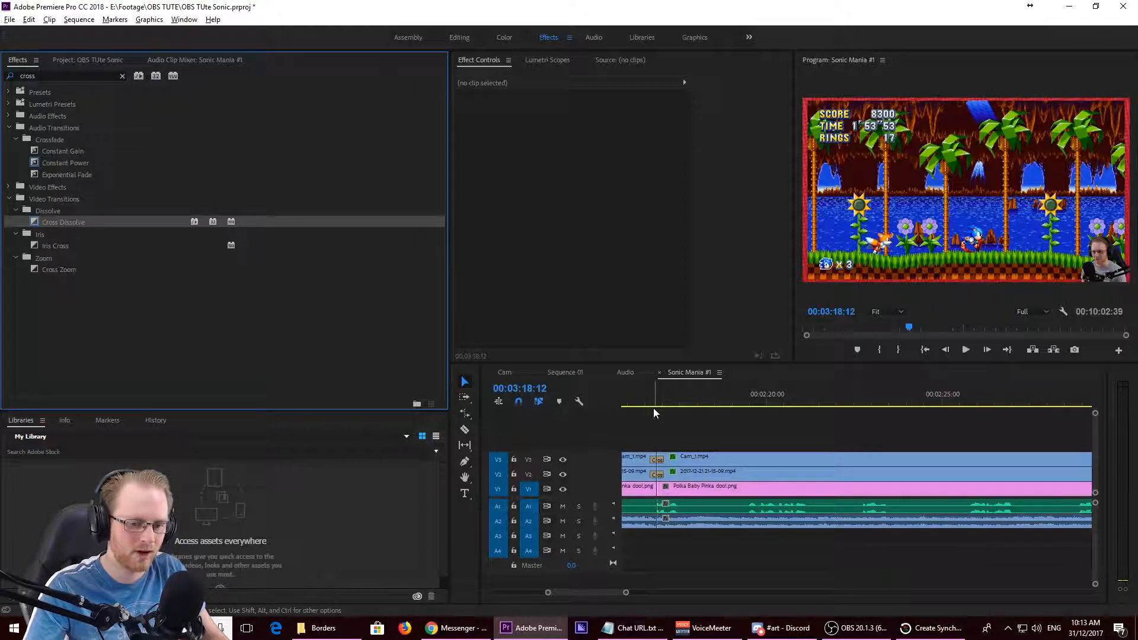
- Play the dissolves from 00:02:16:38 to 00:02:17:27 in the enlarged preview to review the transition
click(650, 403)
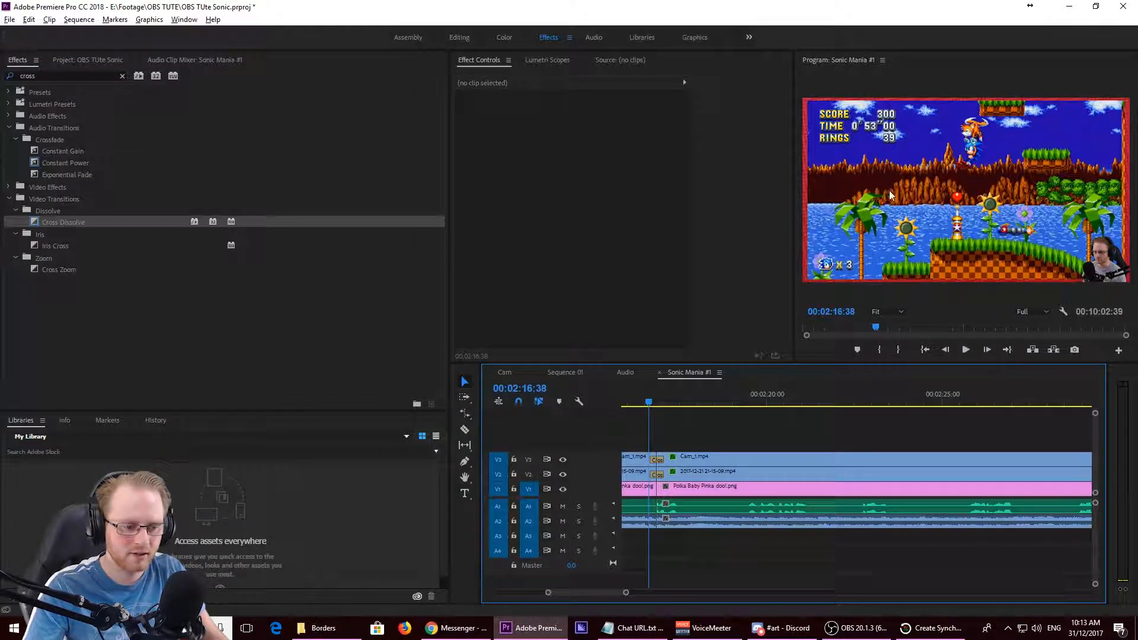
key(grave)
key(space)
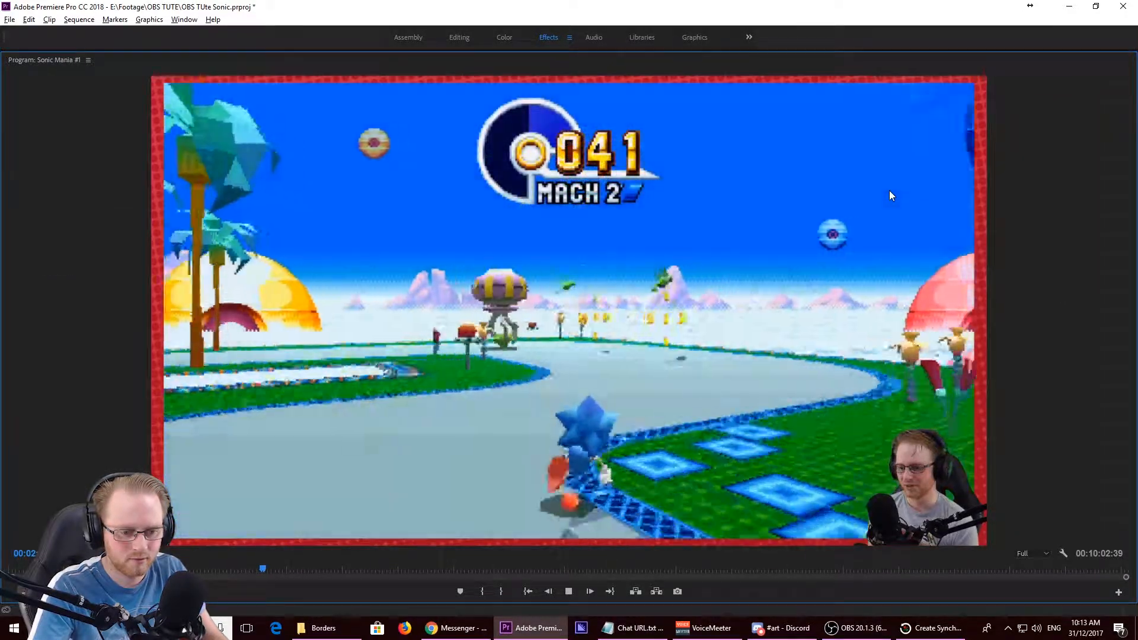
key(space)
key(grave)
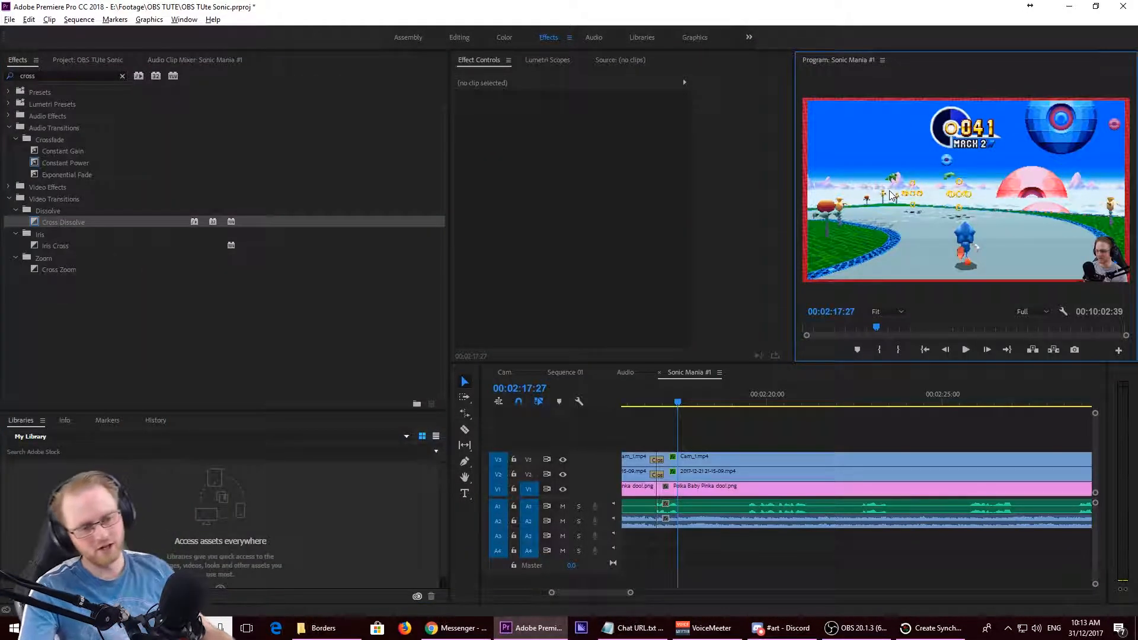
- Save the OBS TUte Sonic project and close it
scroll(806, 522, down, 8)
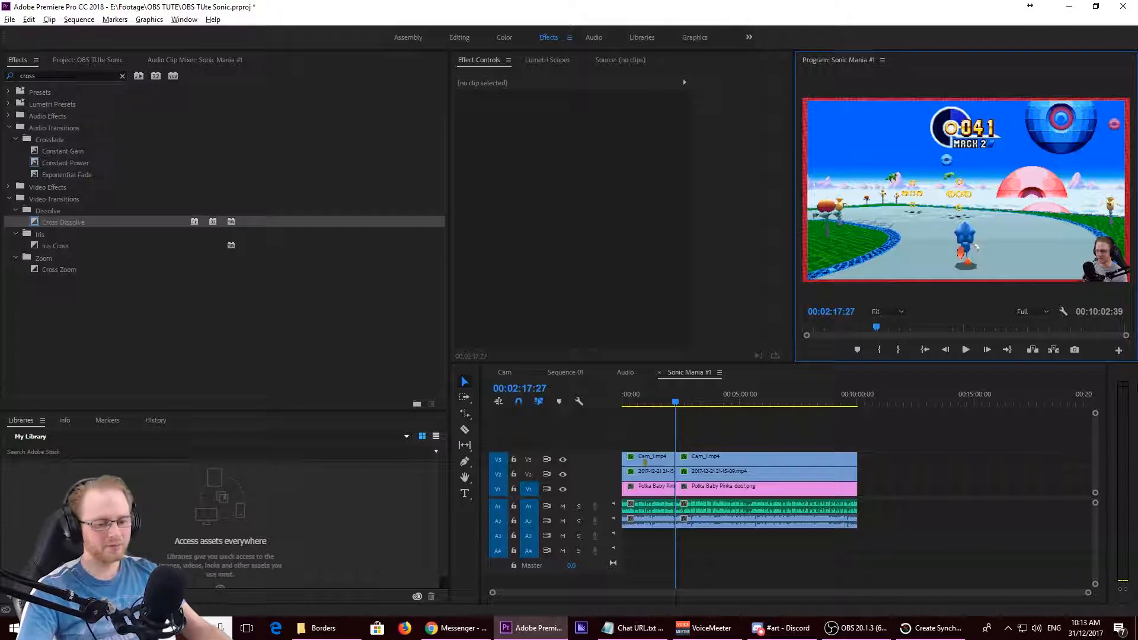
click(947, 466)
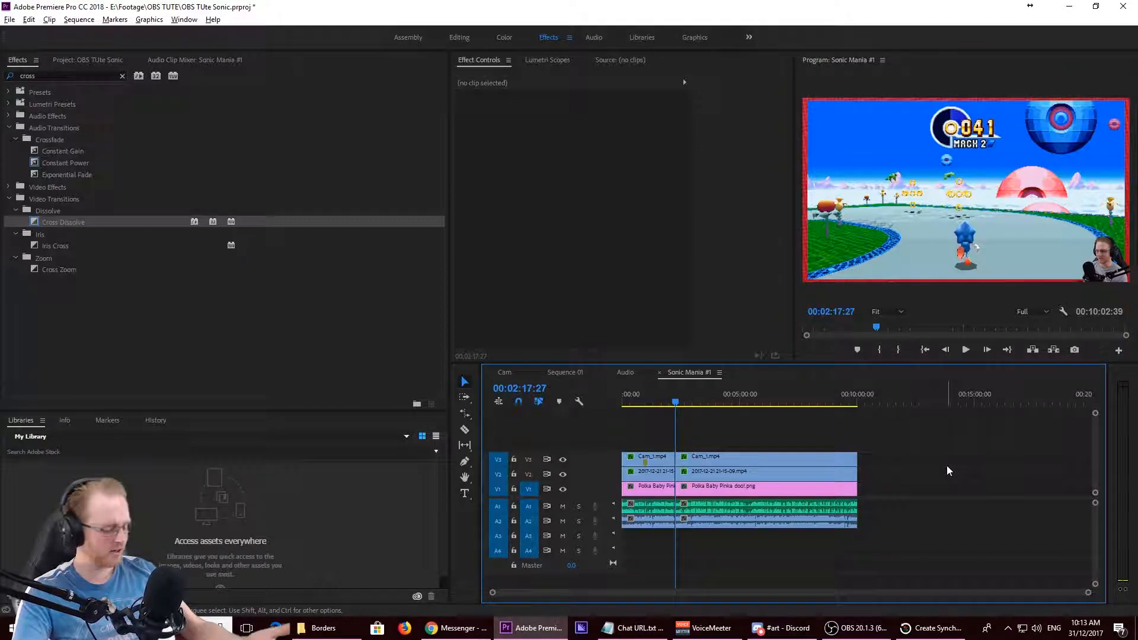
key(ctrl+s)
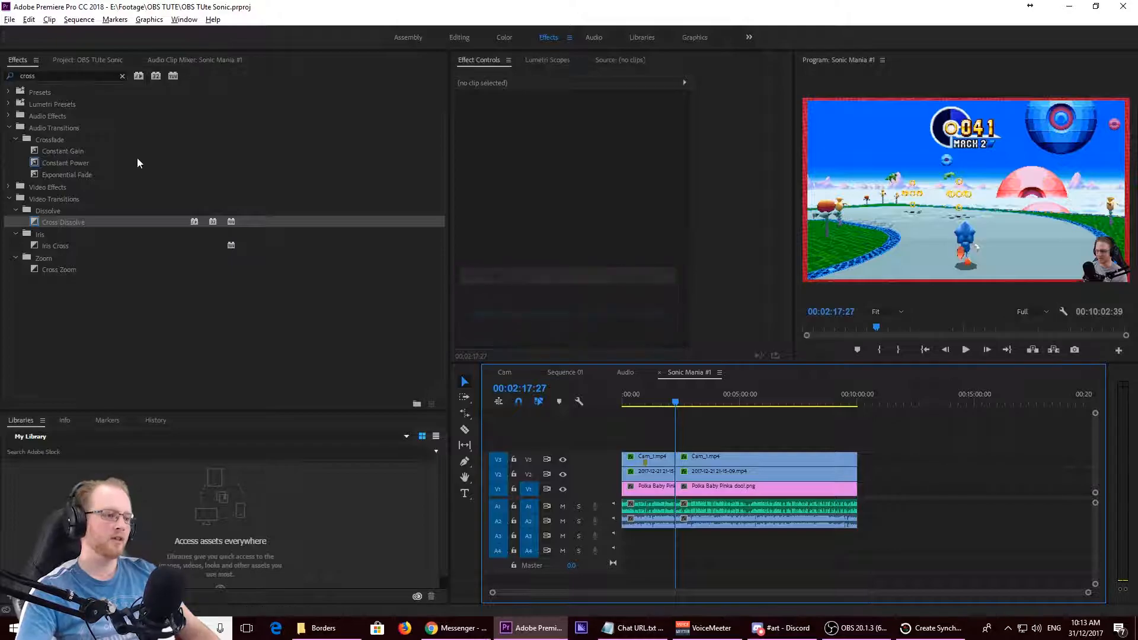
click(10, 20)
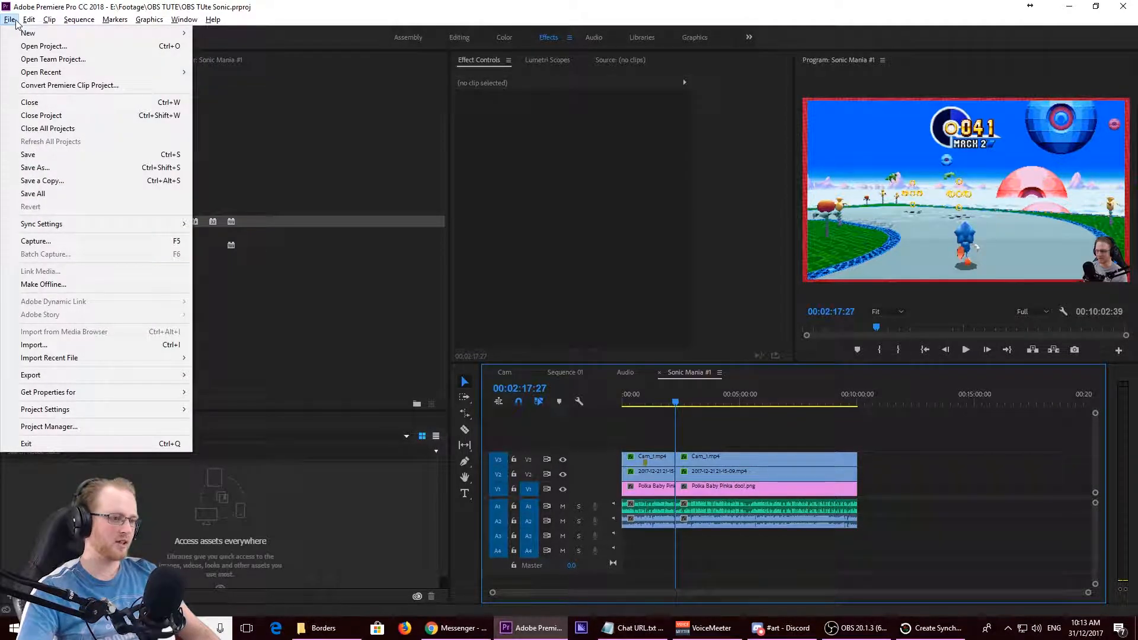
click(67, 115)
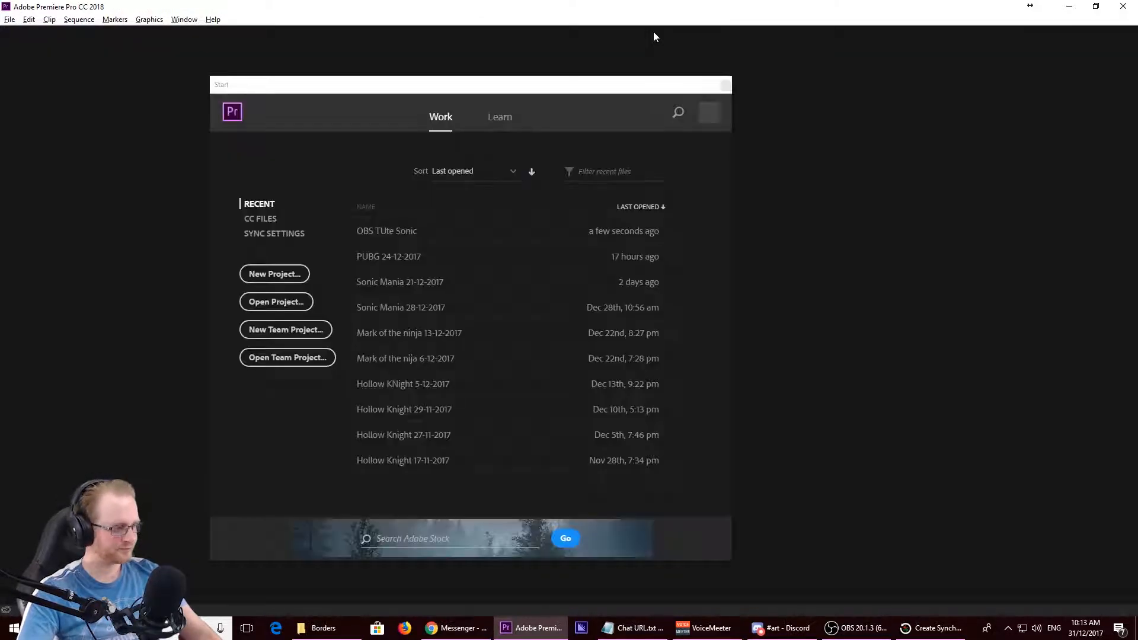
- Open the PUBG 24-12-2017 project and copy the end-screen clips and their music at the end of sequence PUBG #1
click(393, 264)
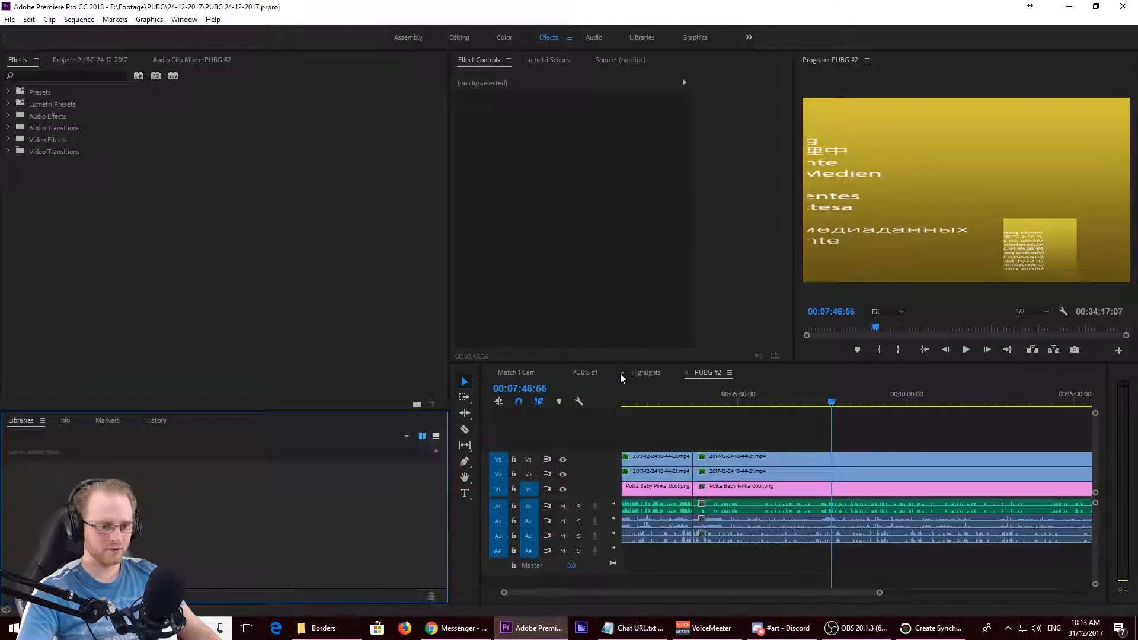
click(582, 376)
drag(827, 438, 745, 561)
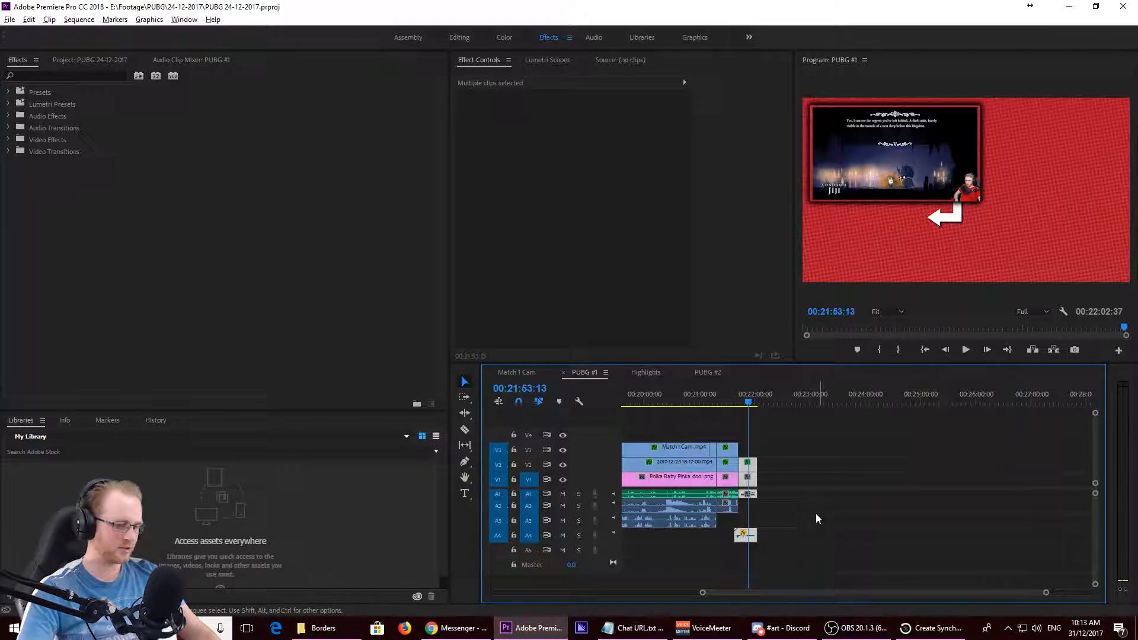
- Close the PUBG 24-12-2017 project
click(10, 19)
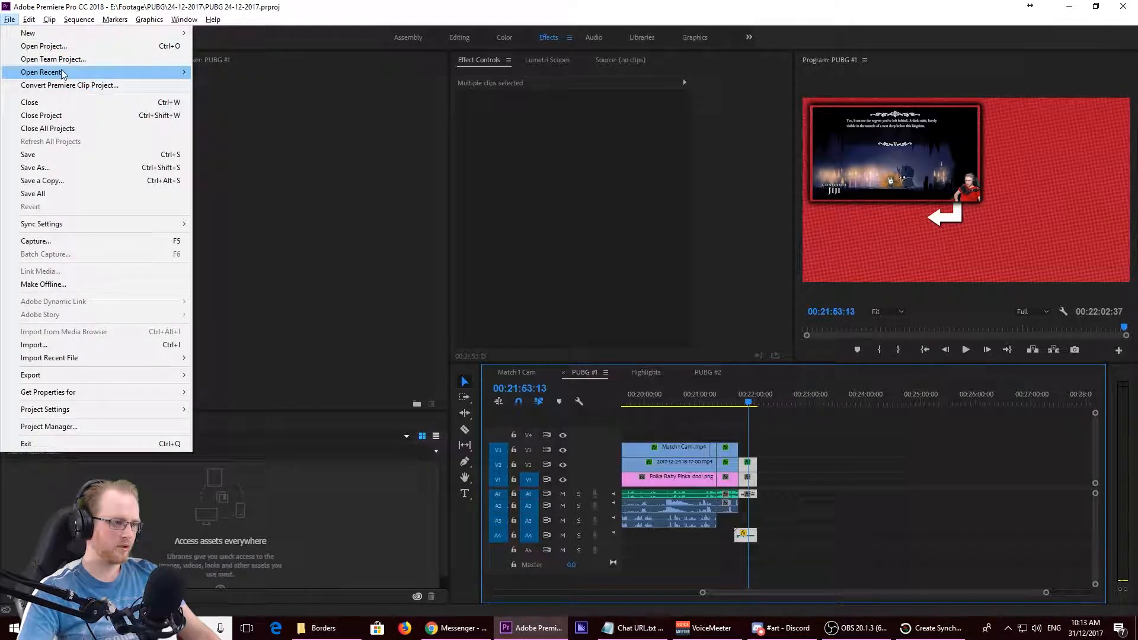
mouse_move(62, 73)
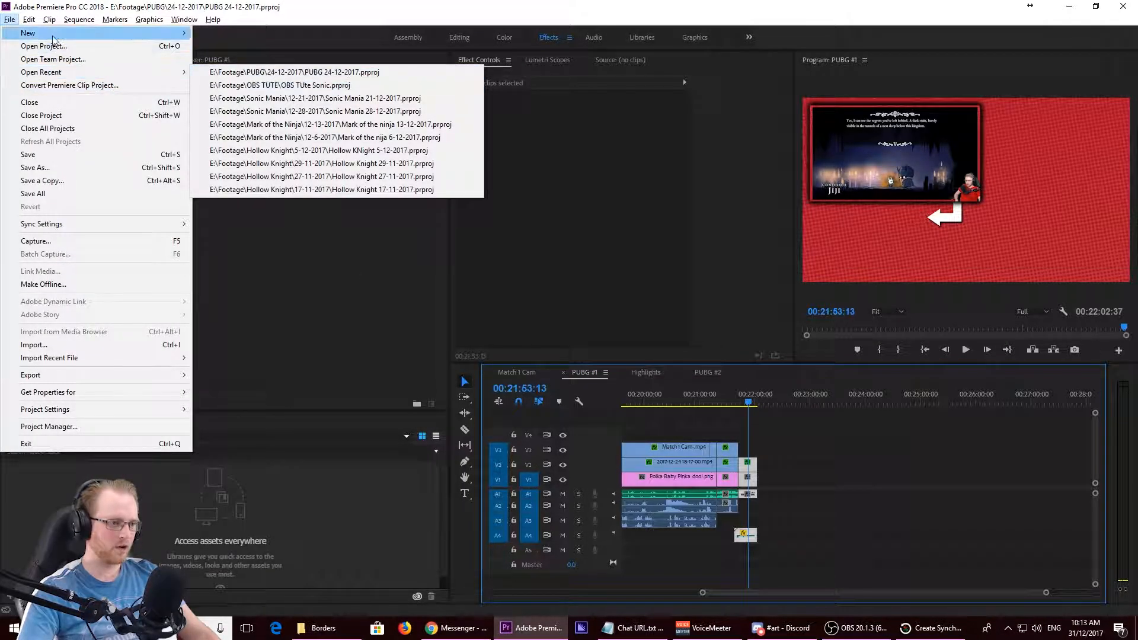
click(80, 117)
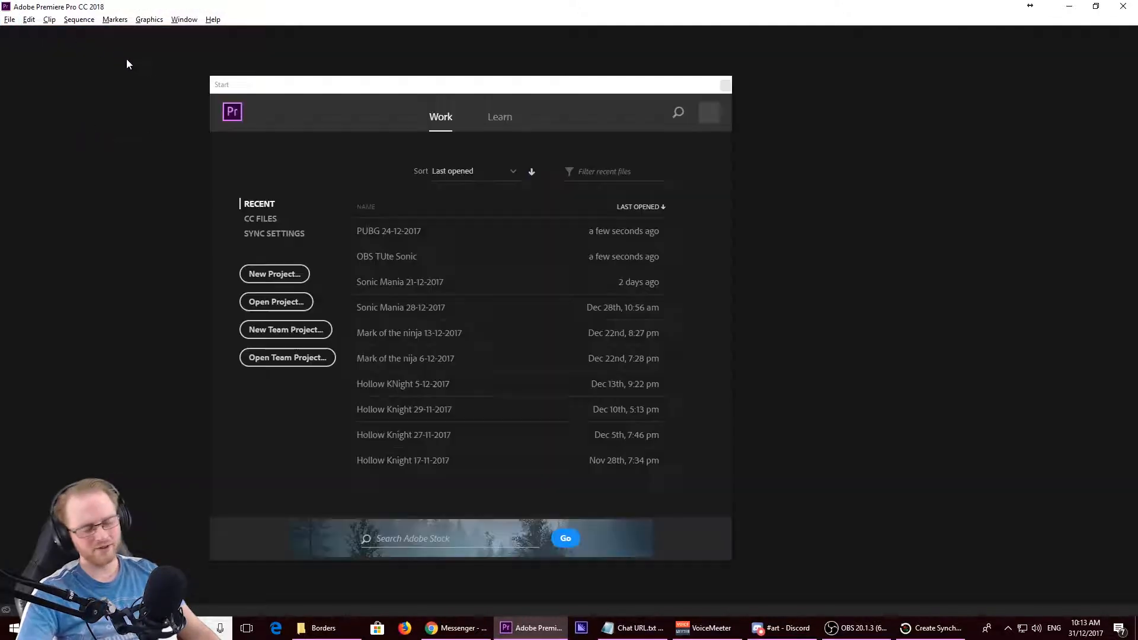
click(385, 289)
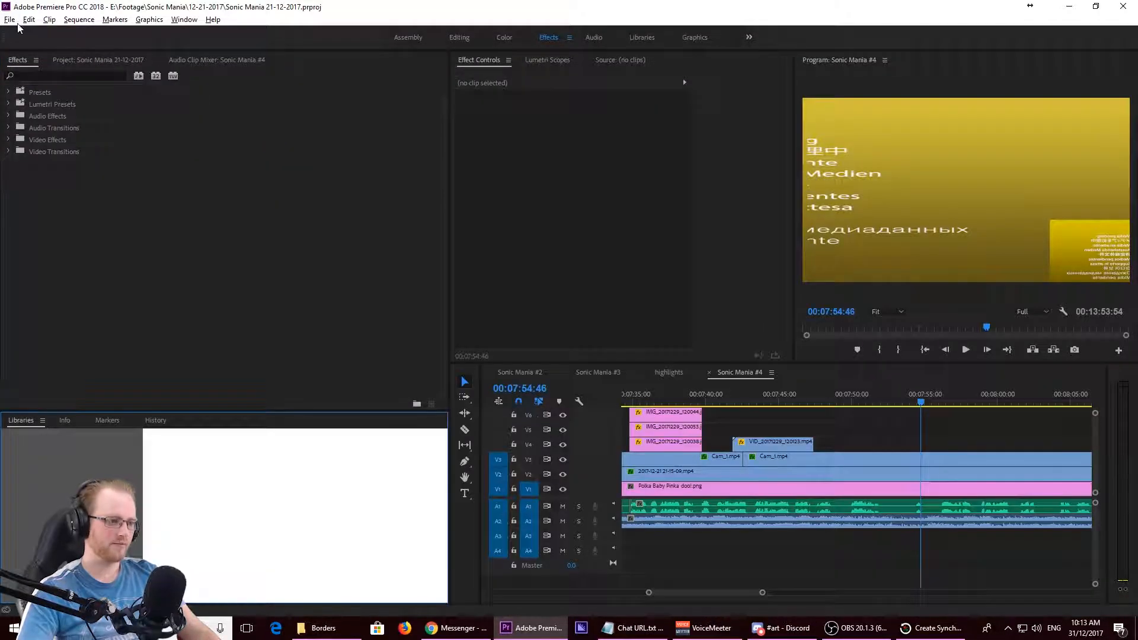
click(9, 19)
mouse_move(27, 74)
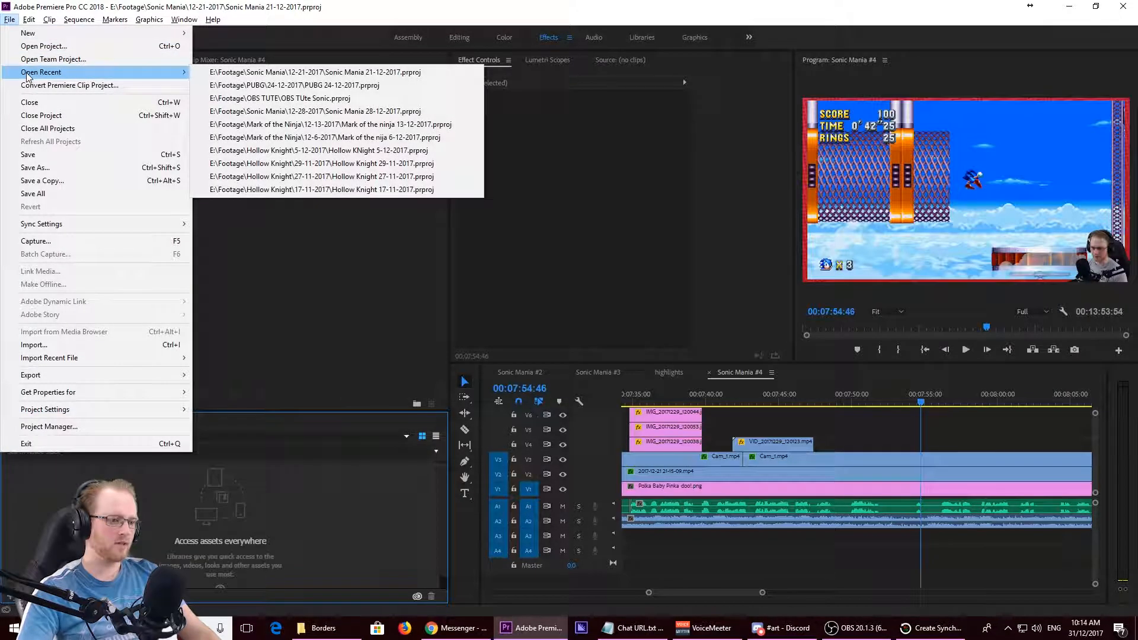
click(228, 3)
key(ctrl+shift+w)
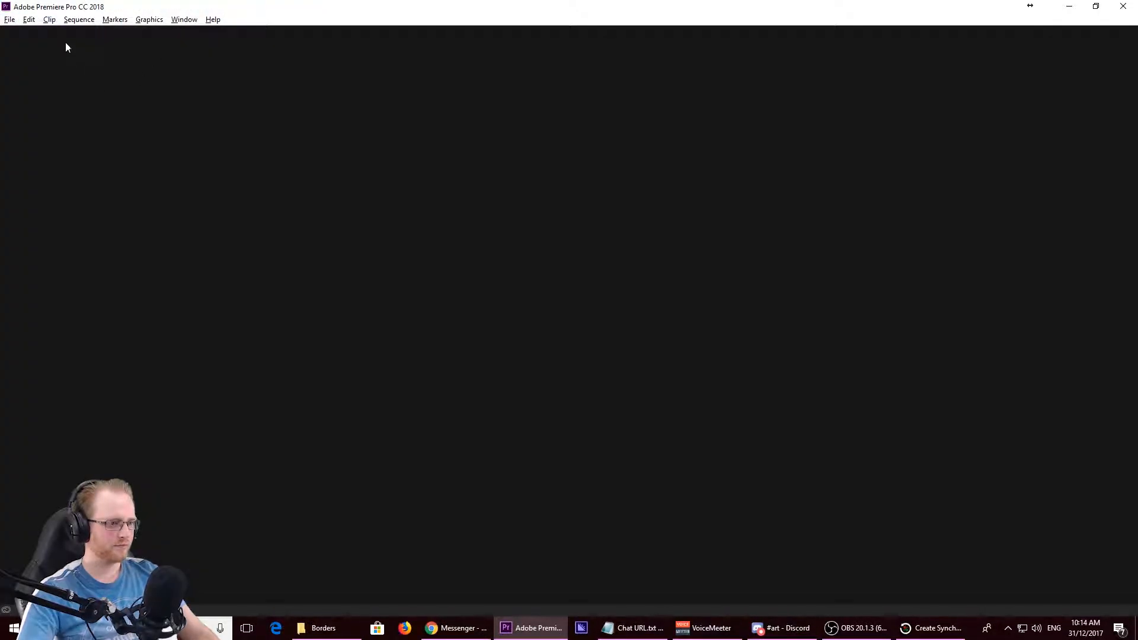
click(8, 20)
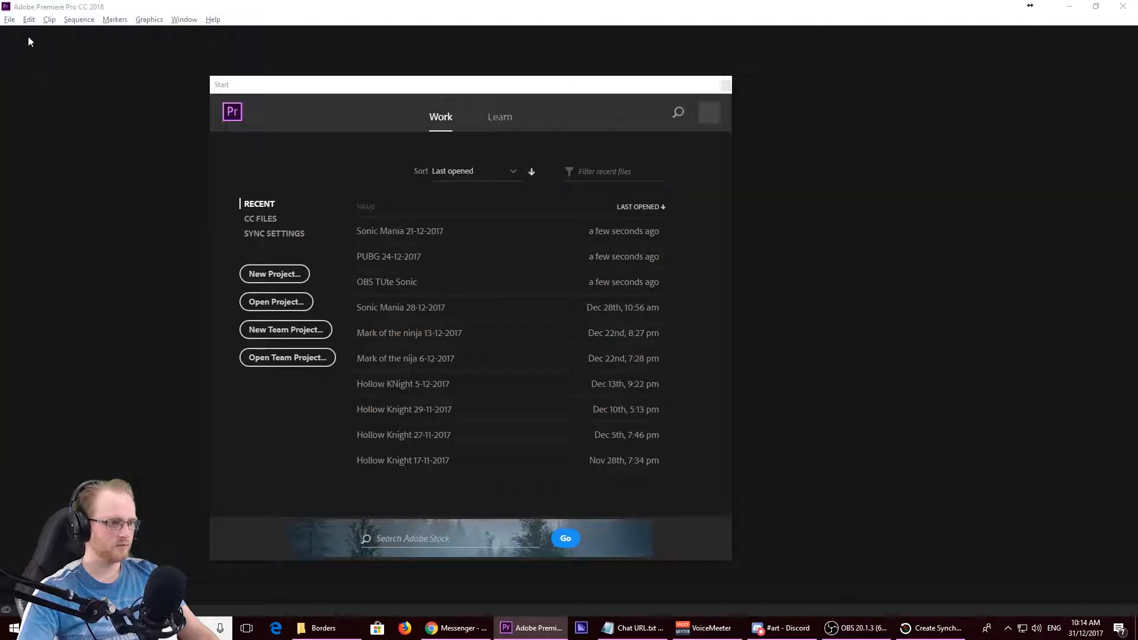
- Reopen the OBS TUte Sonic project and paste the copied end-screen clips past the end of sequence Sonic Mania #1
click(397, 280)
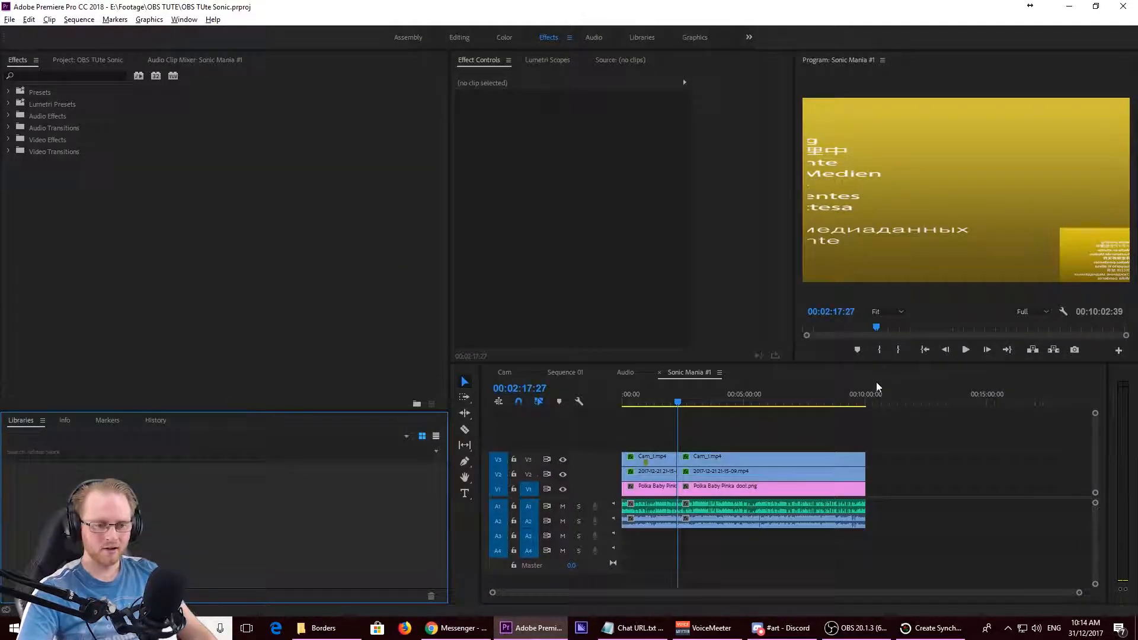
click(884, 402)
key(ctrl+v)
scroll(877, 523, up, 8)
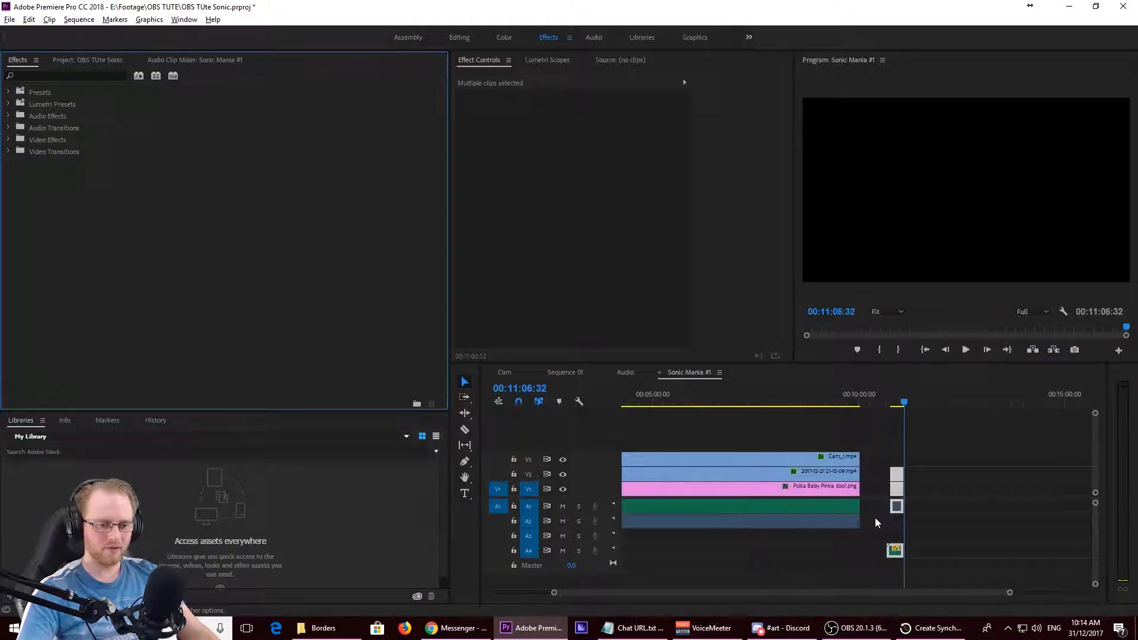
- Move all the pasted end-screen clips together so the end-screen image starts right where the gameplay clips end
click(918, 448)
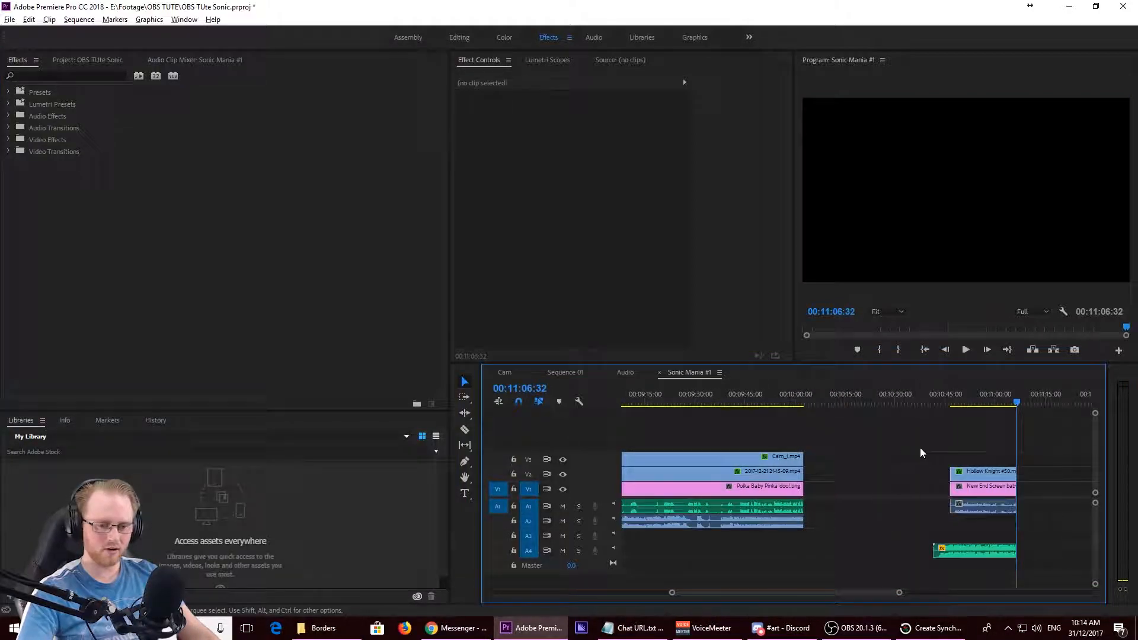
drag(954, 427, 961, 577)
drag(975, 487, 829, 487)
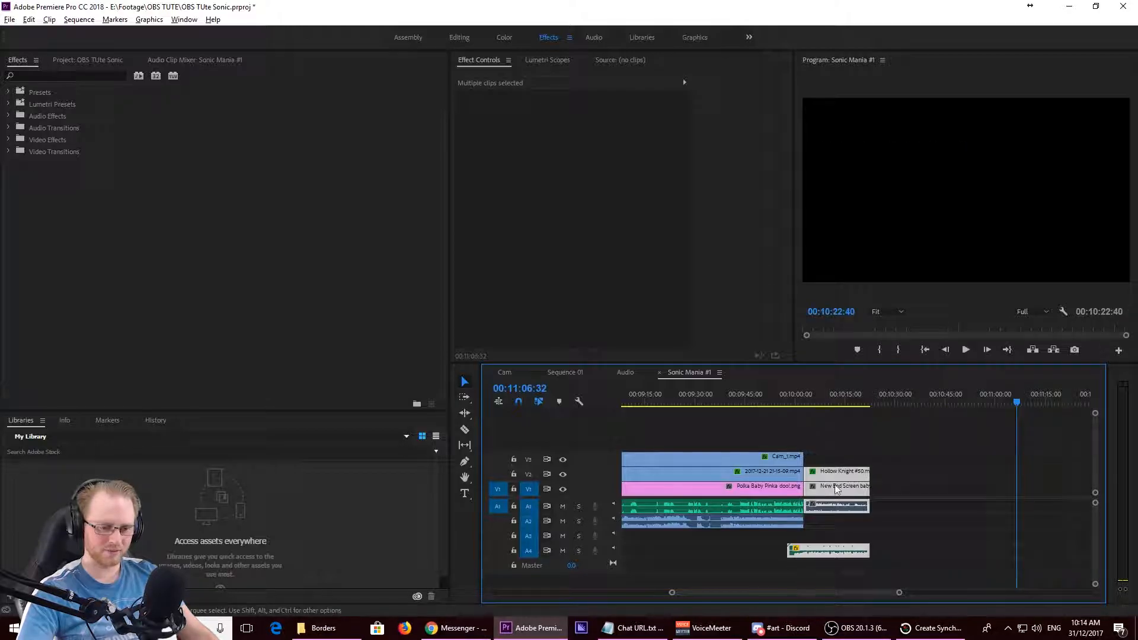
- Delete the Hollow Knight #50.mp4 clip and its linked audio from the end screen
click(911, 460)
click(862, 479)
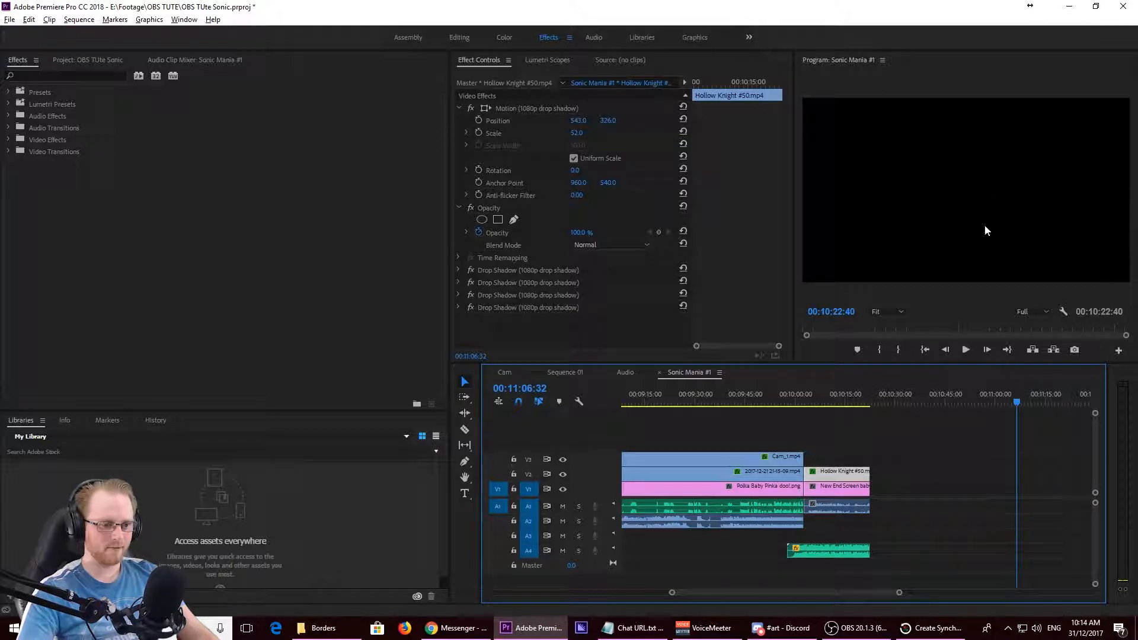
key(Delete)
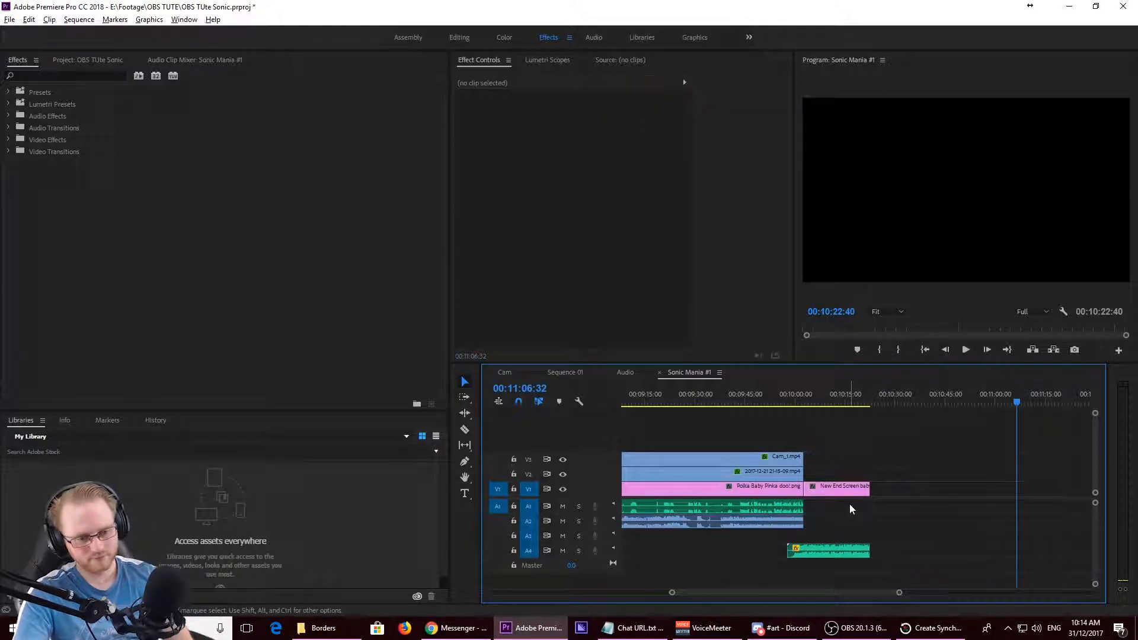
- Play the episode's ending from 00:09:57:30 to 00:10:01:00 in the enlarged preview to check the incoming music
drag(752, 403, 788, 403)
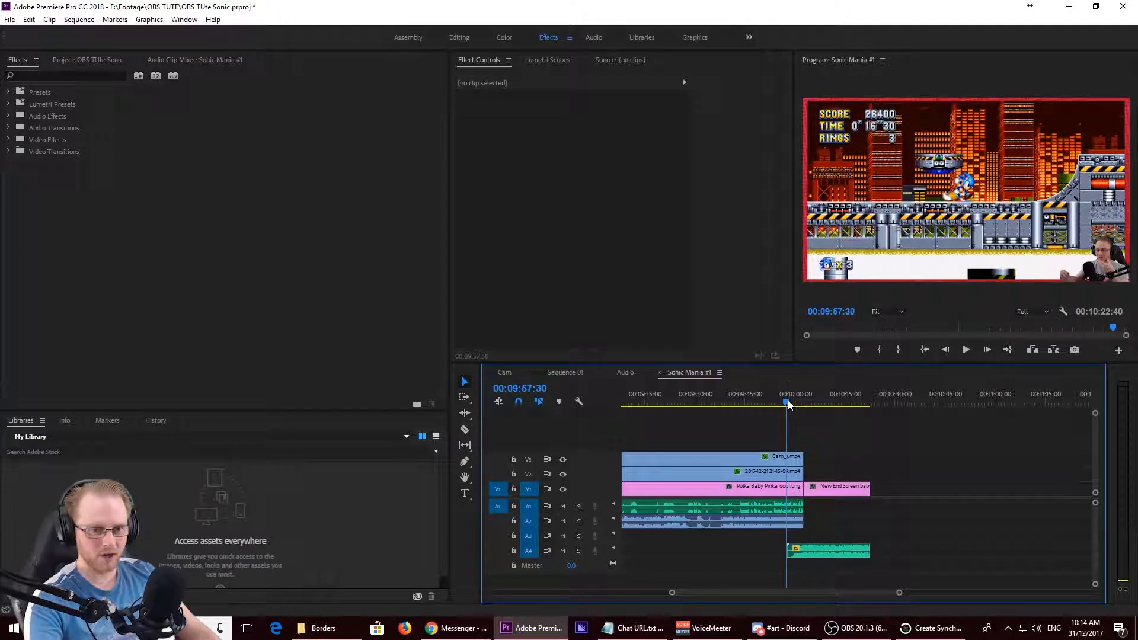
key(space)
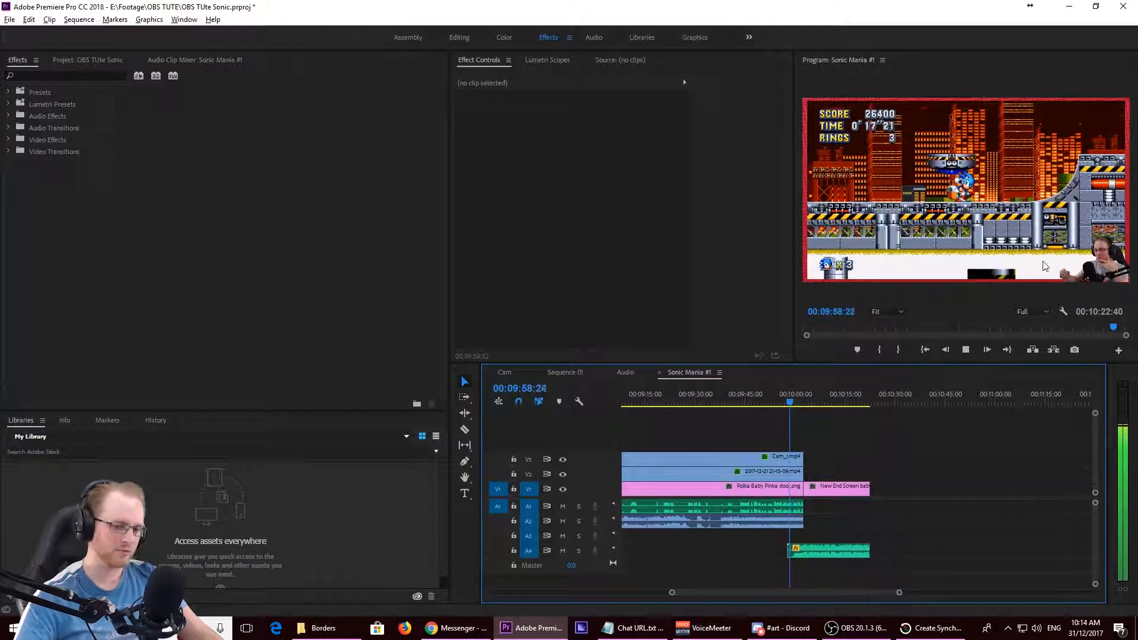
key(grave)
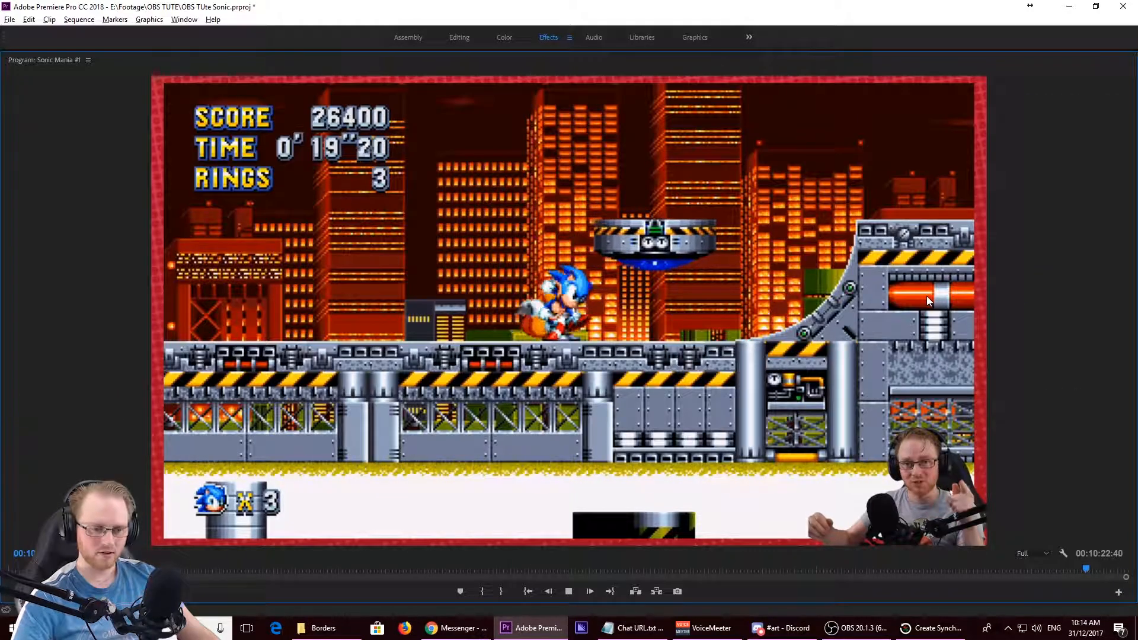
key(space)
key(grave)
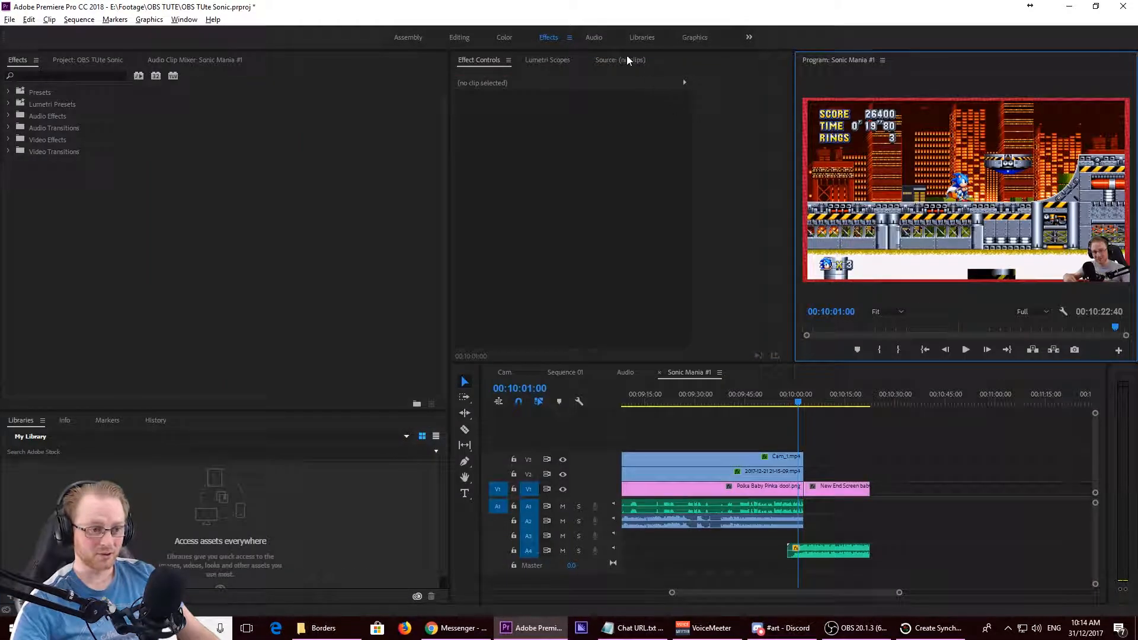
- Move the bensound-dubstep.mp3 clip from A4 to A3 in the Audio workspace and play the end screen to check its level
click(599, 37)
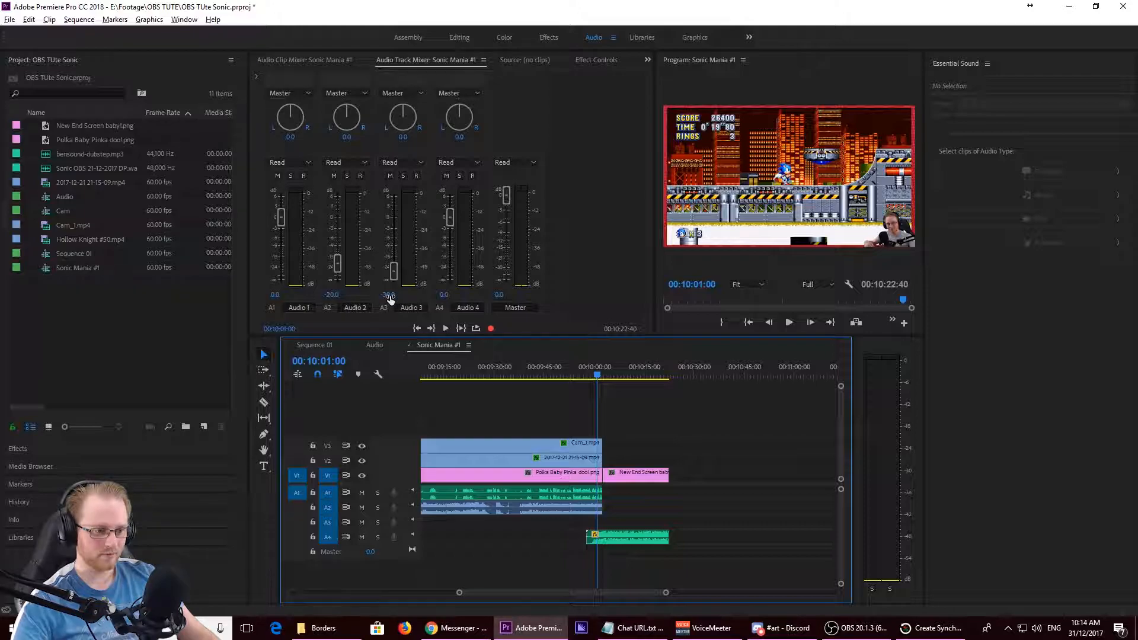
drag(631, 536, 629, 530)
key(space)
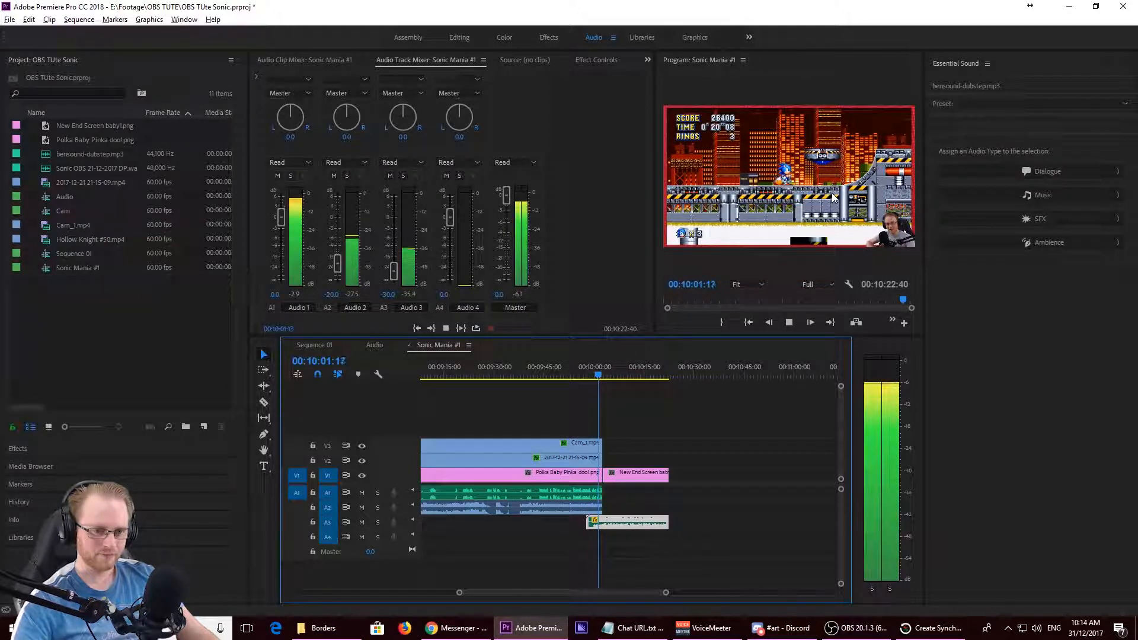
key(grave)
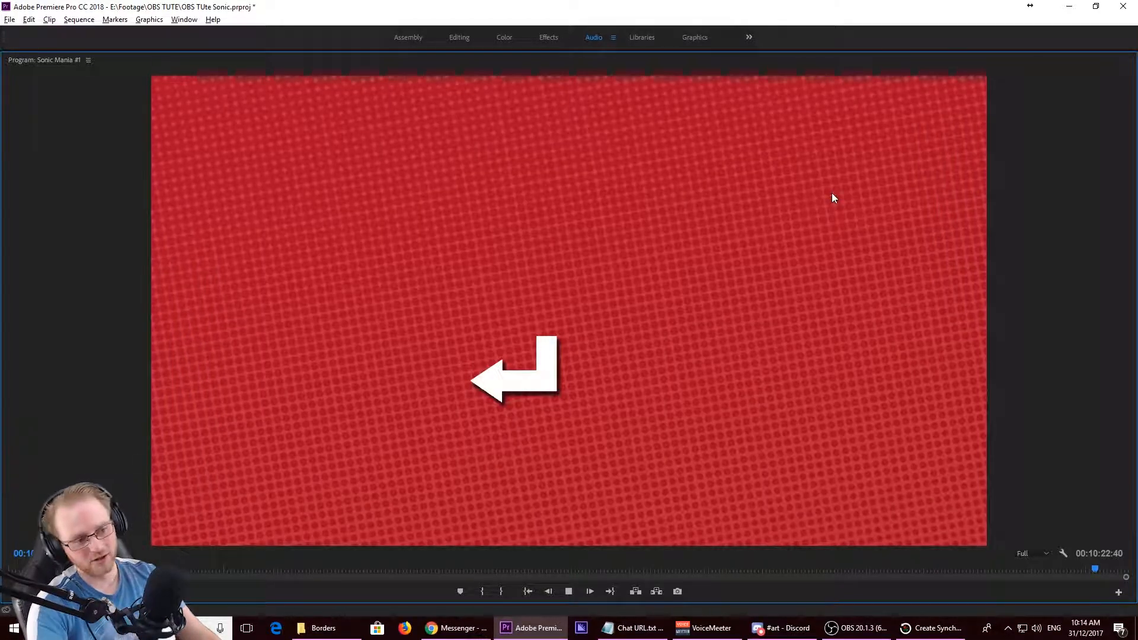
key(grave)
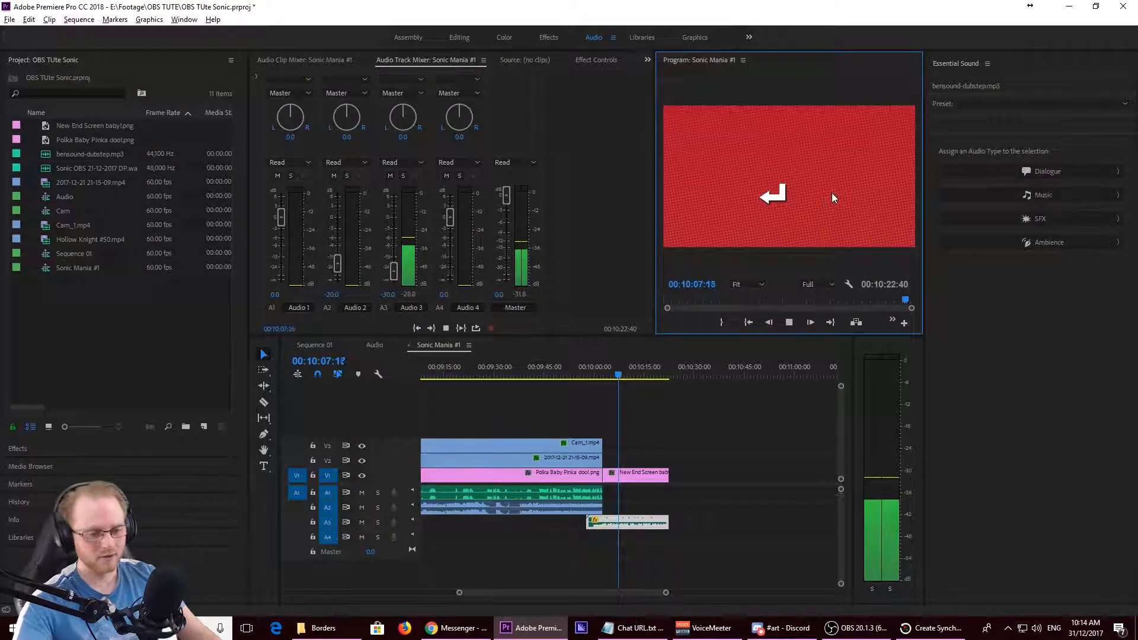
- Create a new sequence named highlights with the Youtube 1080 preset
click(727, 467)
key(ctrl+n)
text(highlights)
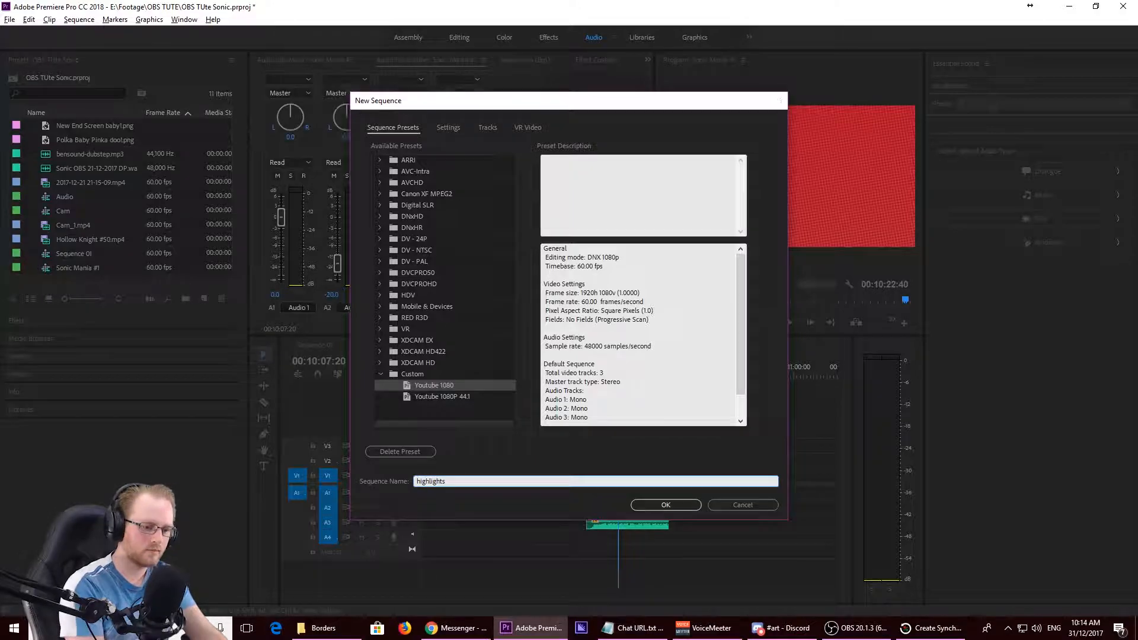
key(Return)
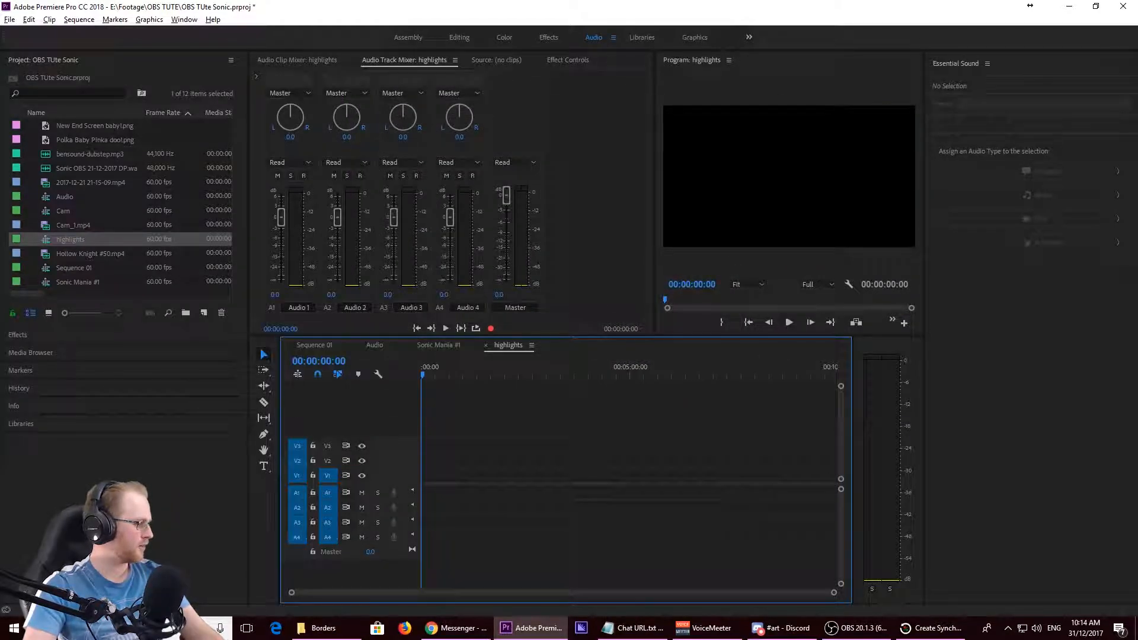
- Import Sonic Mania #3.mp4 from File Explorer onto V1 and A1 of the highlights sequence
key(alt+Tab)
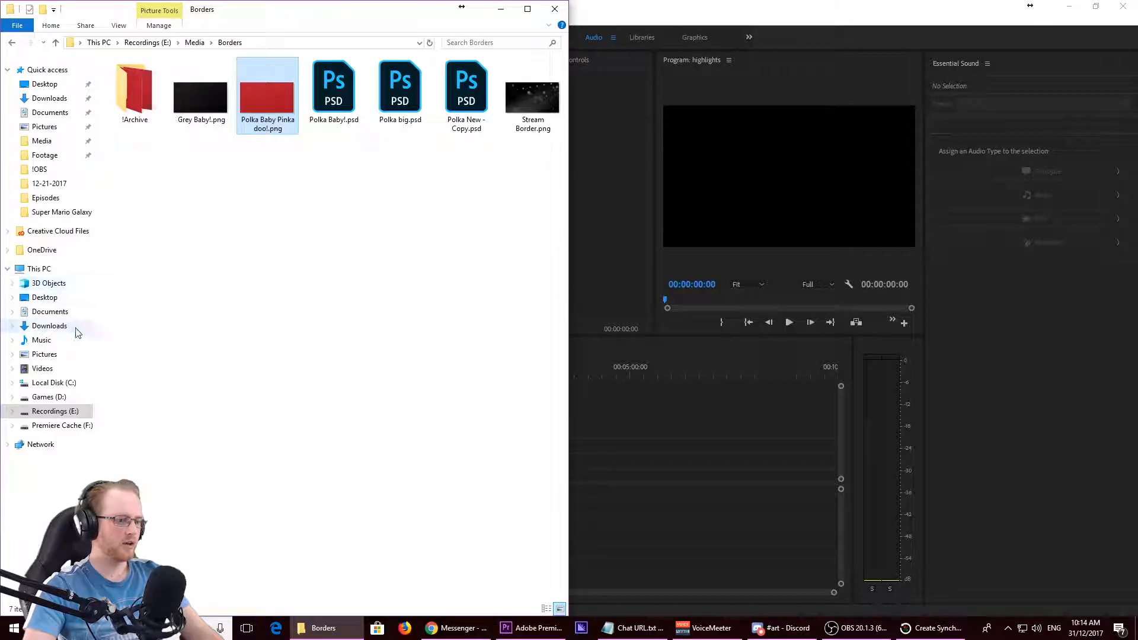
click(47, 70)
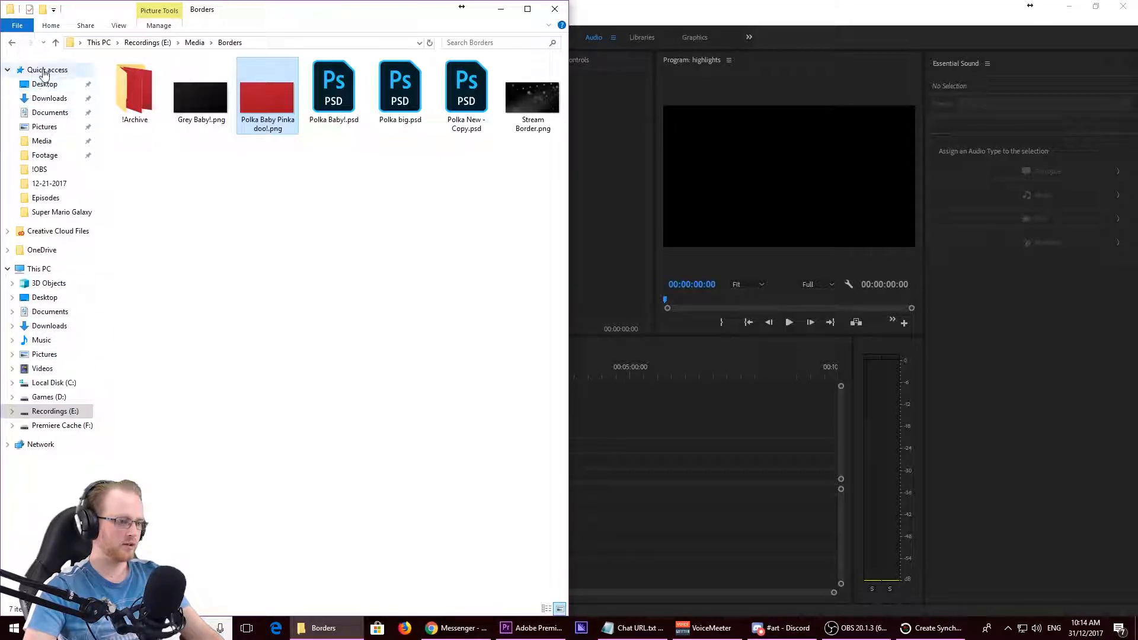
drag(313, 455, 748, 488)
click(501, 11)
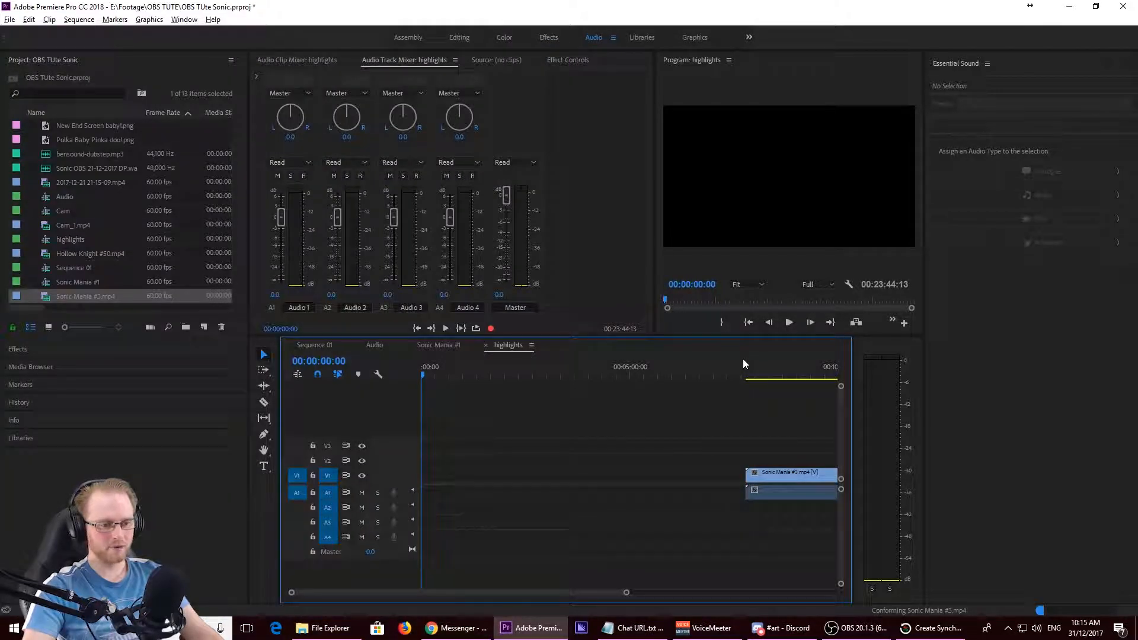
key(minus)
key(minus)
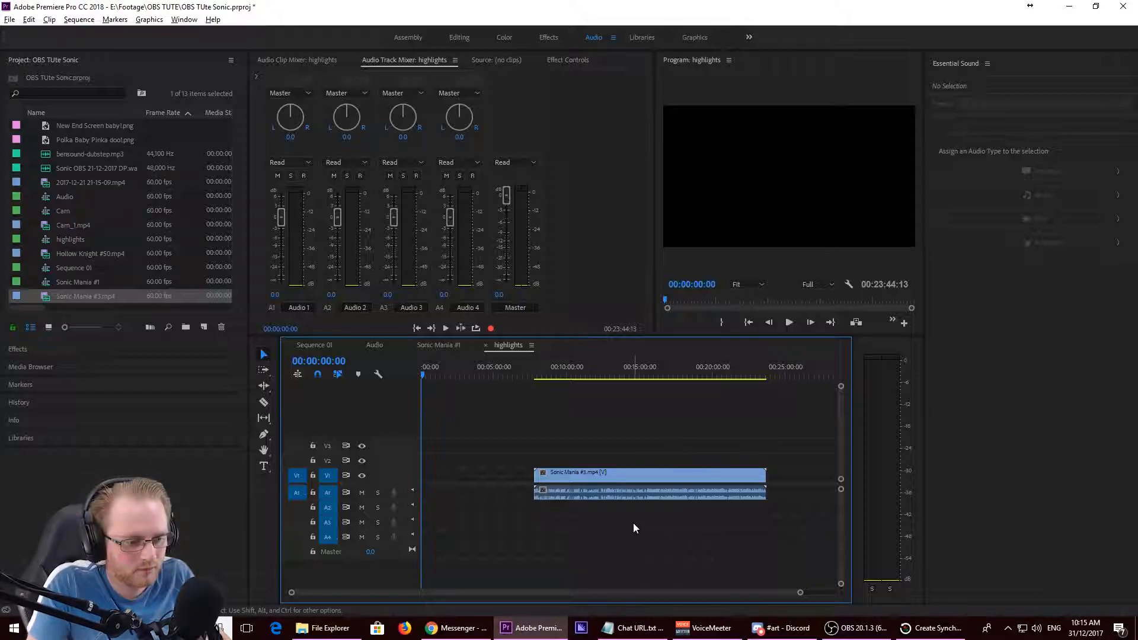
- Play Sonic Mania #3.mp4 around 00:15:53 to look for a highlight moment
scroll(634, 523, up, 7)
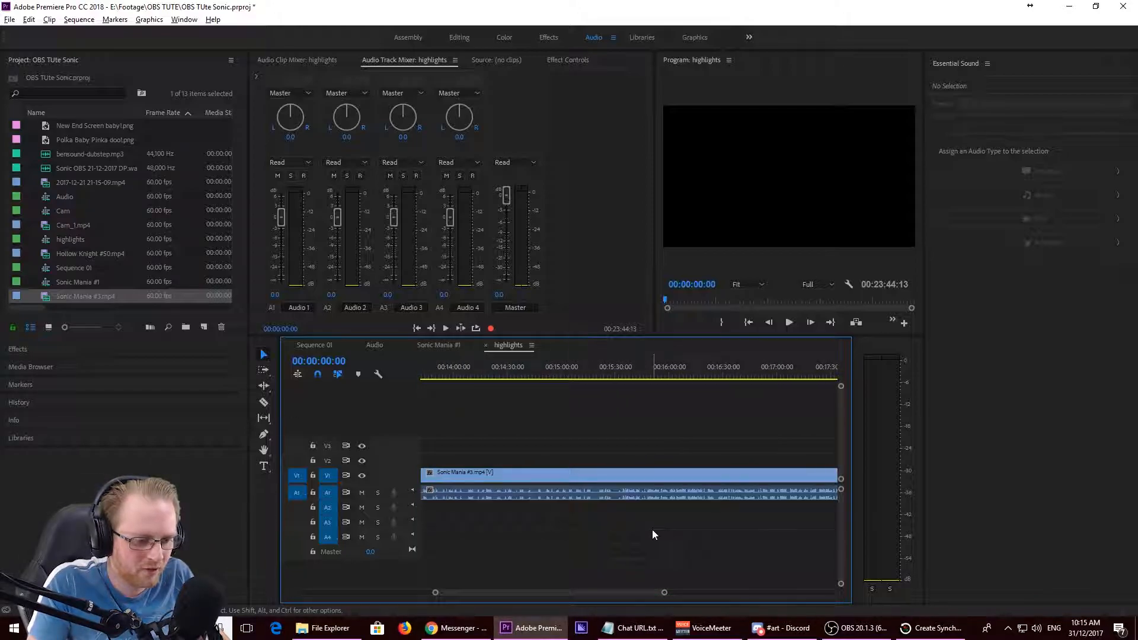
click(662, 371)
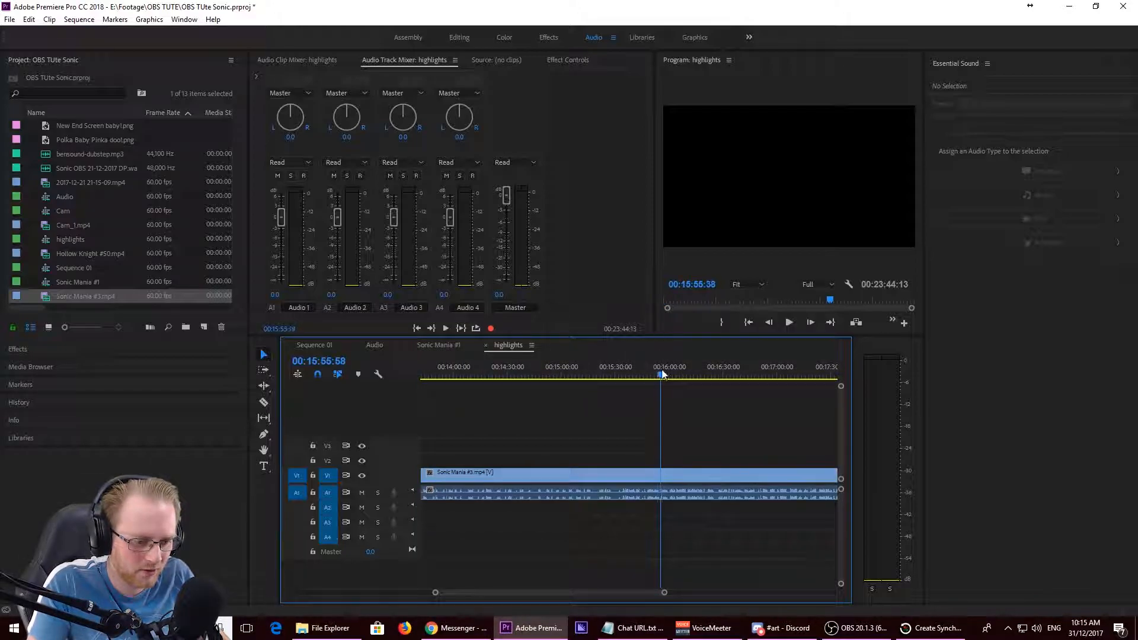
click(647, 375)
key(space)
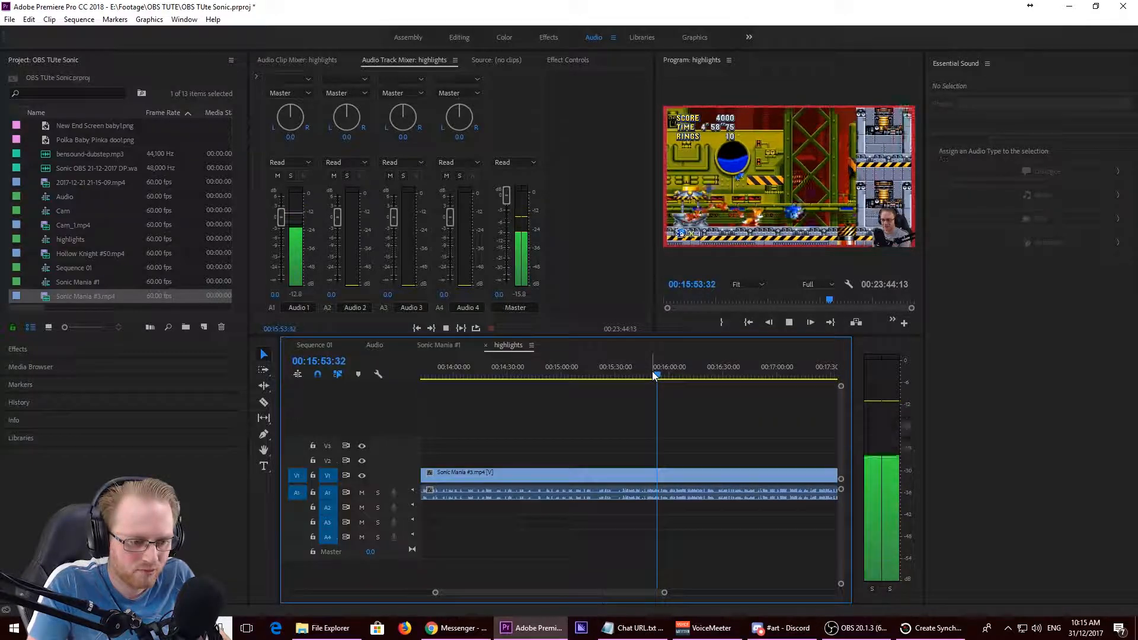
key(space)
- Split Sonic Mania #3.mp4 at 00:15:34:12 and about 24 seconds further on in the highlights sequence to isolate a highlight segment
drag(655, 376, 622, 376)
key(c)
click(624, 443)
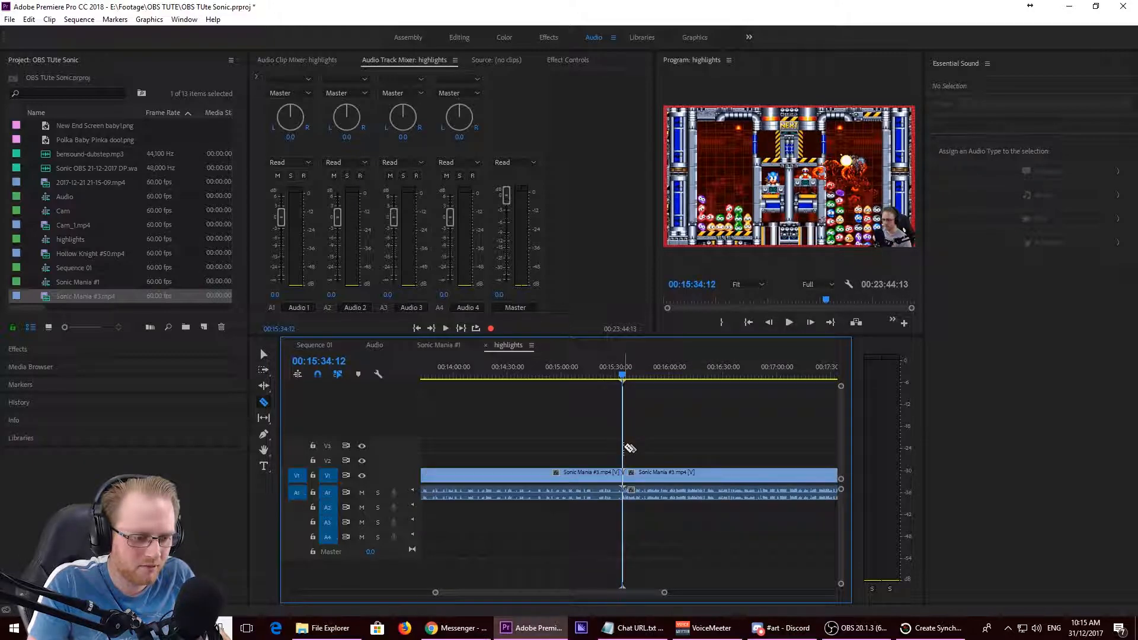
click(666, 457)
key(v)
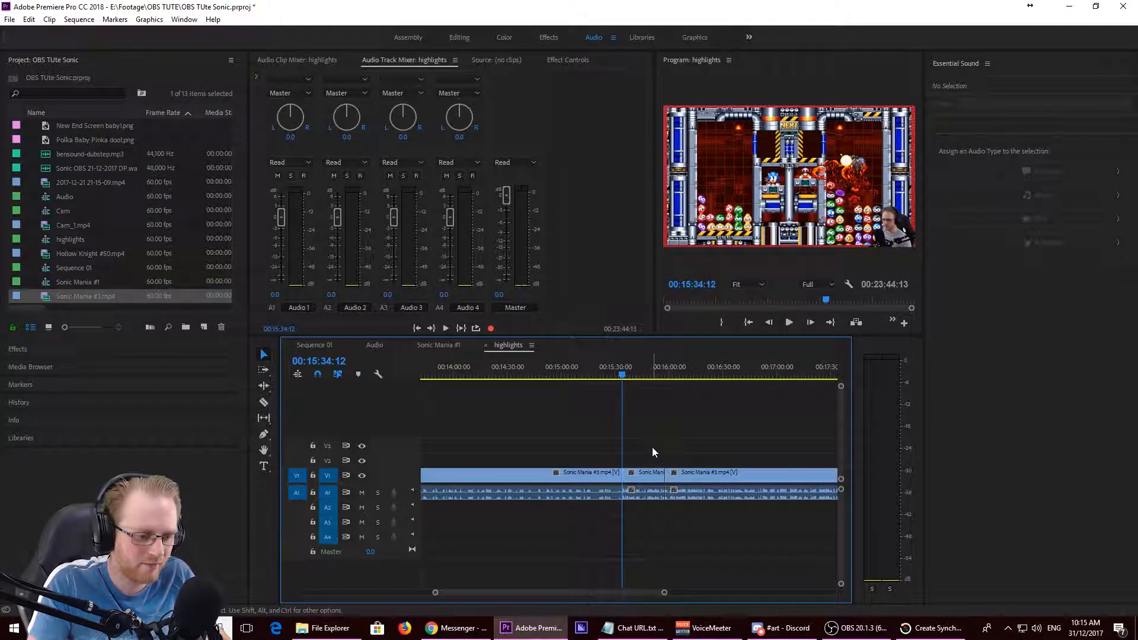
- Copy the isolated highlight segment into the Sonic Mania #1 sequence at 00:10:41:12, past the end screen
click(649, 490)
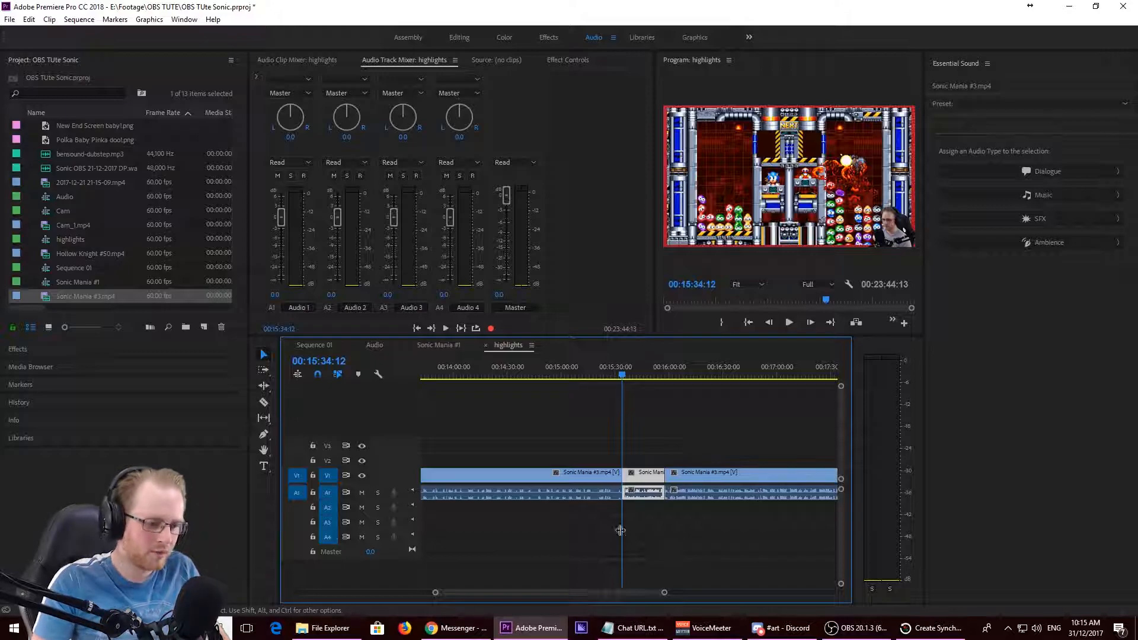
click(430, 343)
click(734, 368)
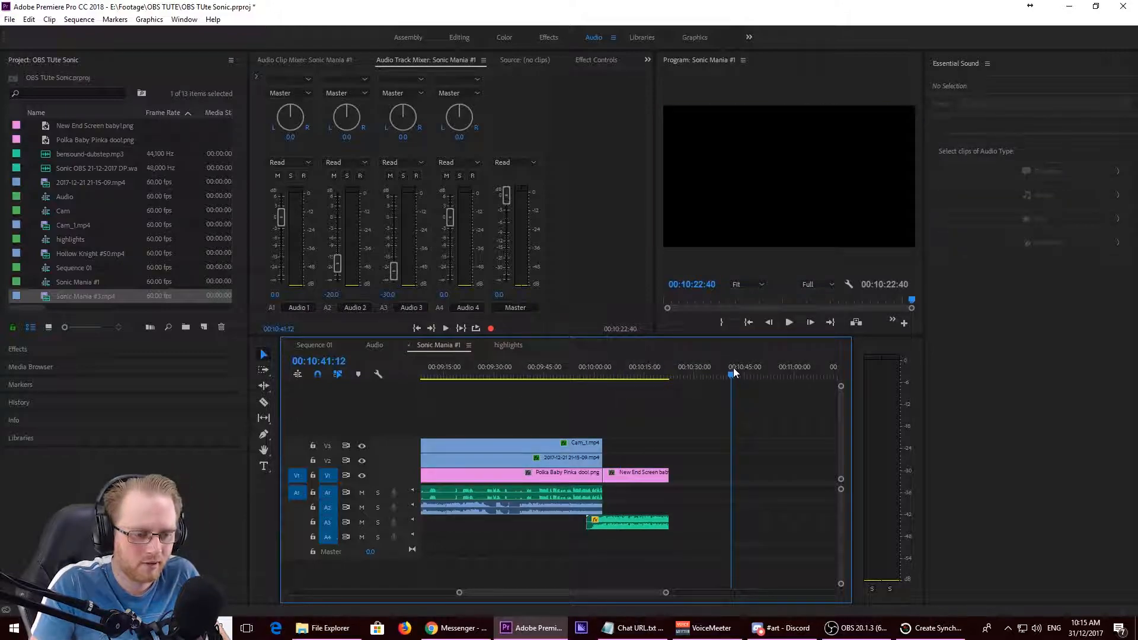
key(ctrl+v)
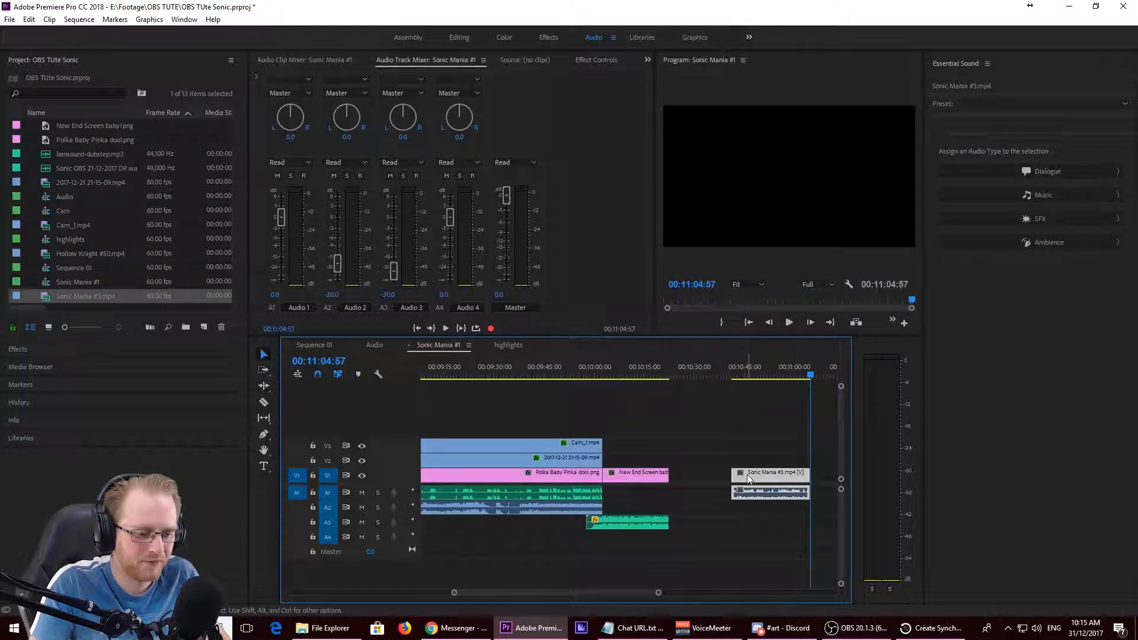
- Move the highlight clip onto V2 above the end screen and cut off the part extending past the end screen
drag(748, 479, 628, 462)
key(c)
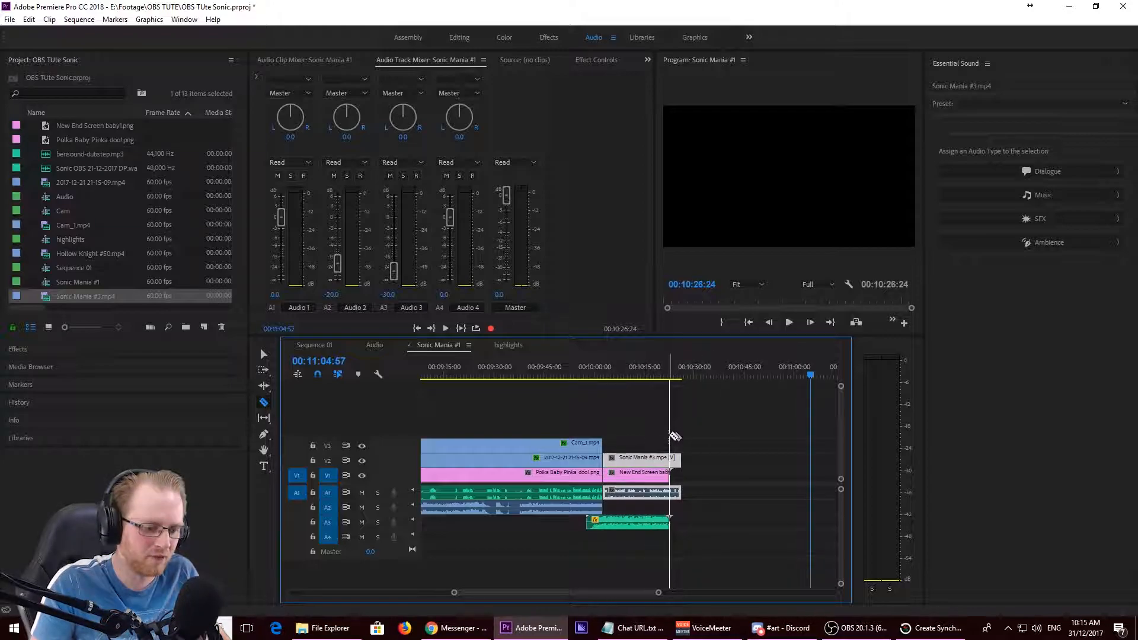
key(v)
drag(731, 425, 674, 504)
key(Delete)
- Play the transition from the episode into the highlight clip around 00:10:00 to check picture and sound
drag(621, 372, 596, 380)
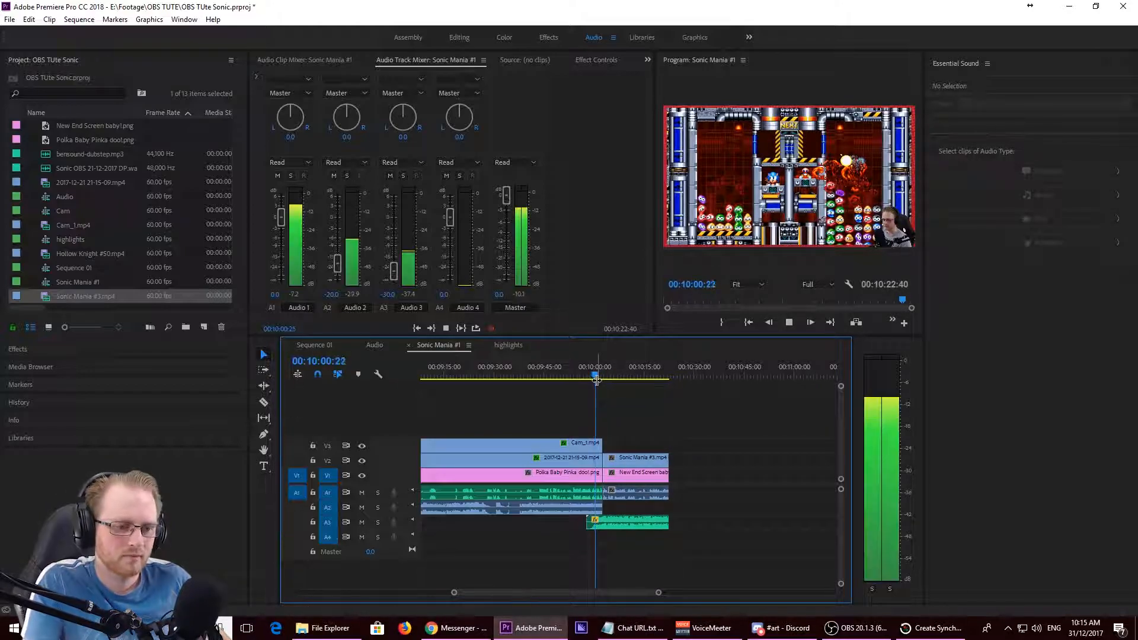
key(space)
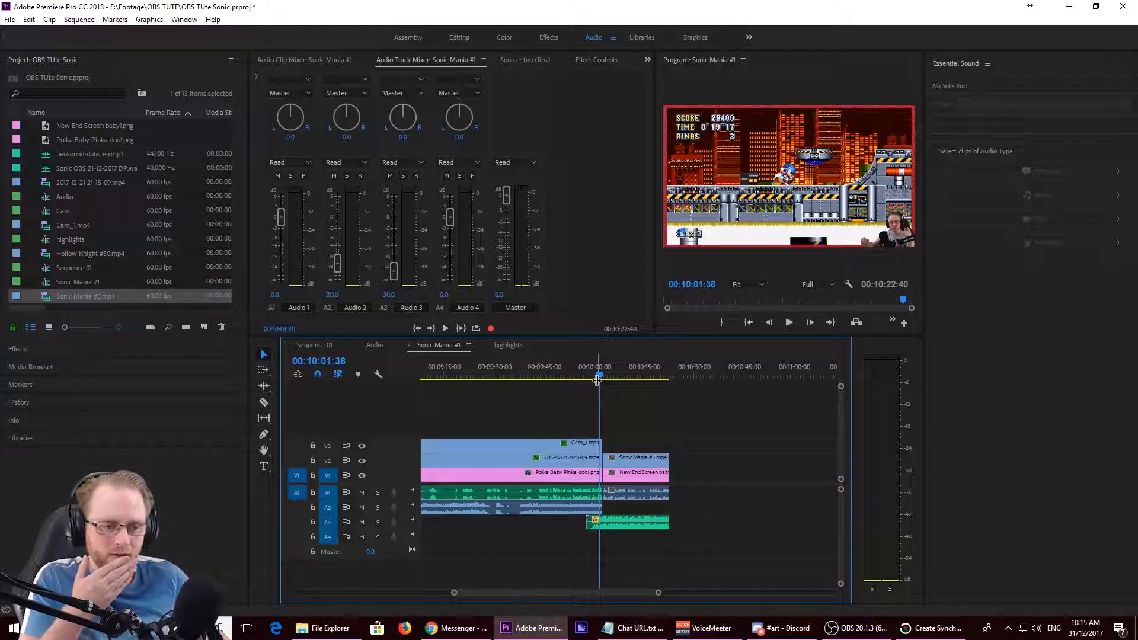
key(space)
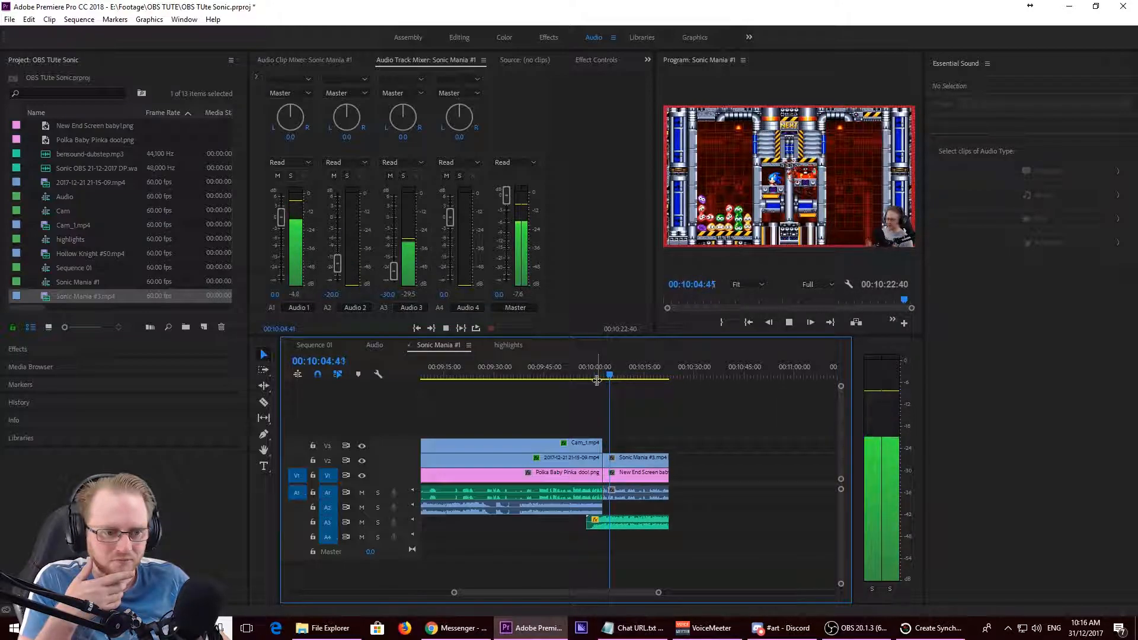
key(space)
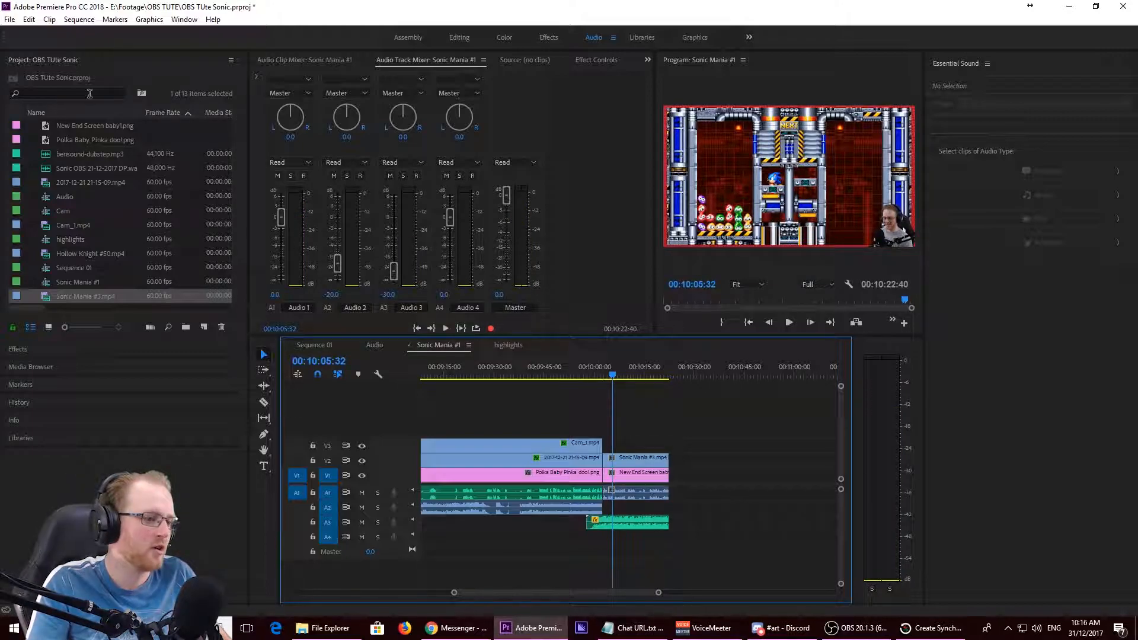
- Apply the 1080p drop shadow preset to the Sonic Mania #3.mp4 clip on V2, using the Effects workspace
click(548, 37)
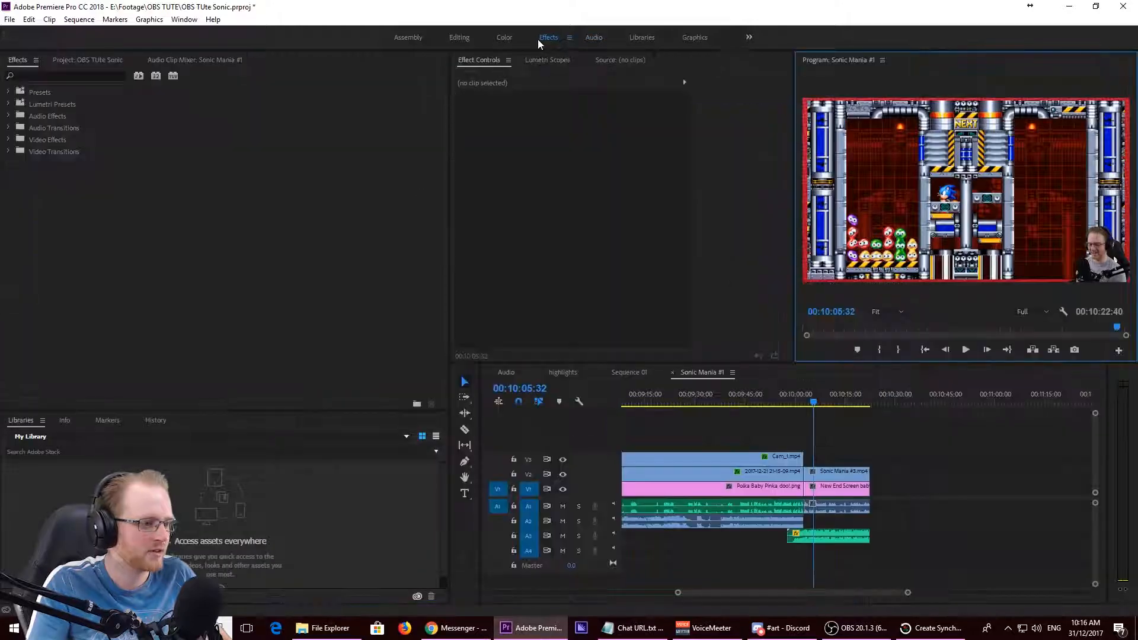
click(9, 93)
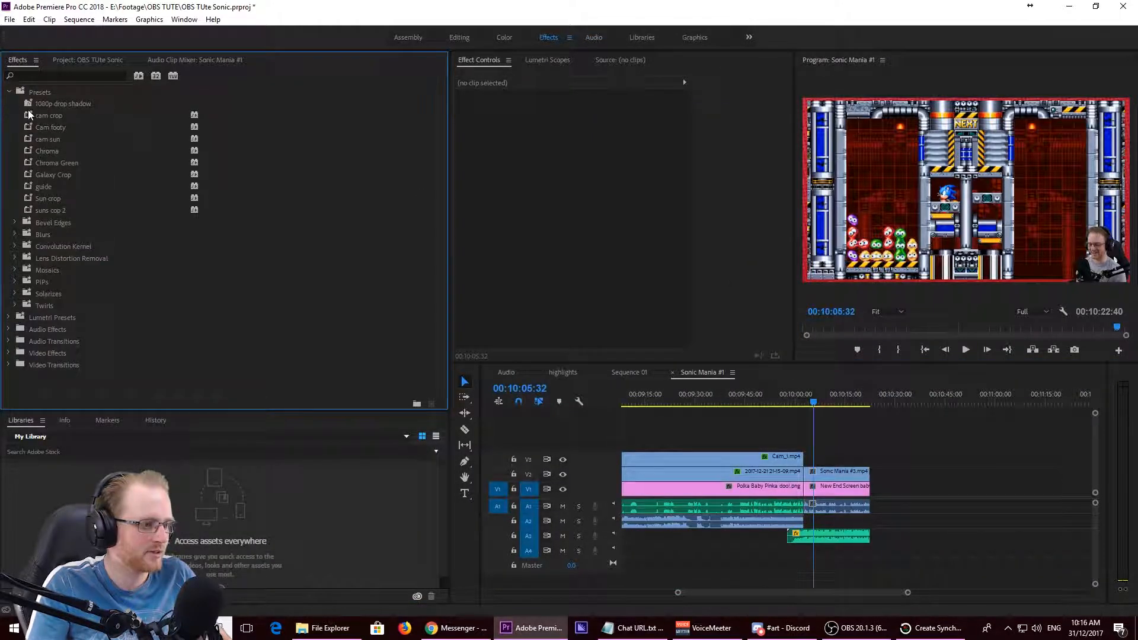
click(28, 110)
drag(31, 103, 834, 470)
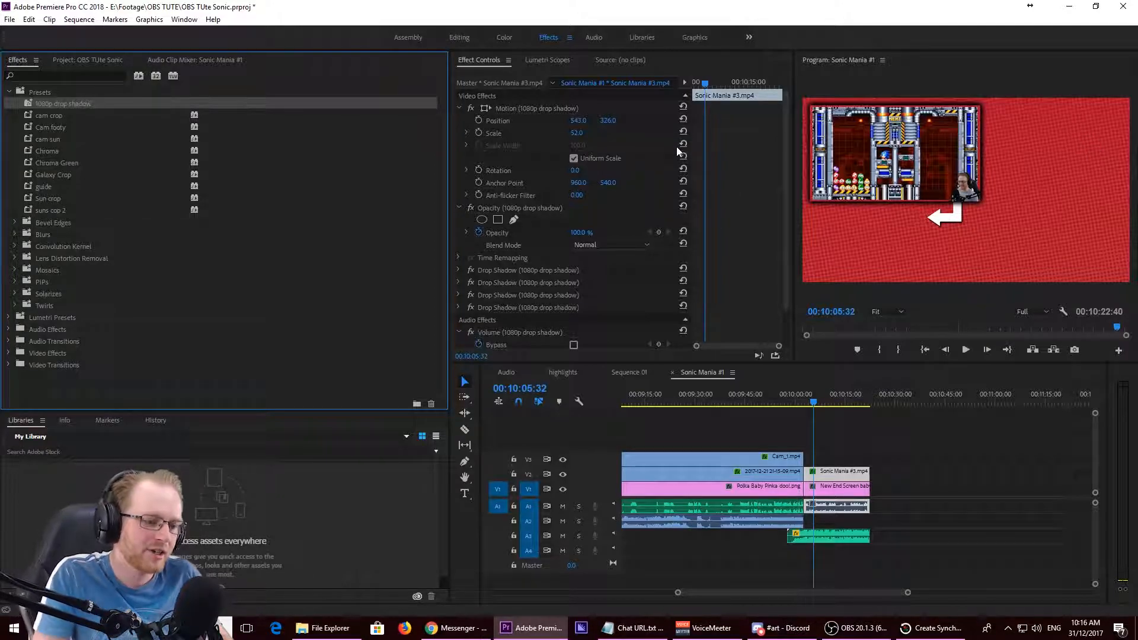
- Select all effects on the Sonic Mania #3.mp4 clip and view the option for saving them as a preset
click(520, 109)
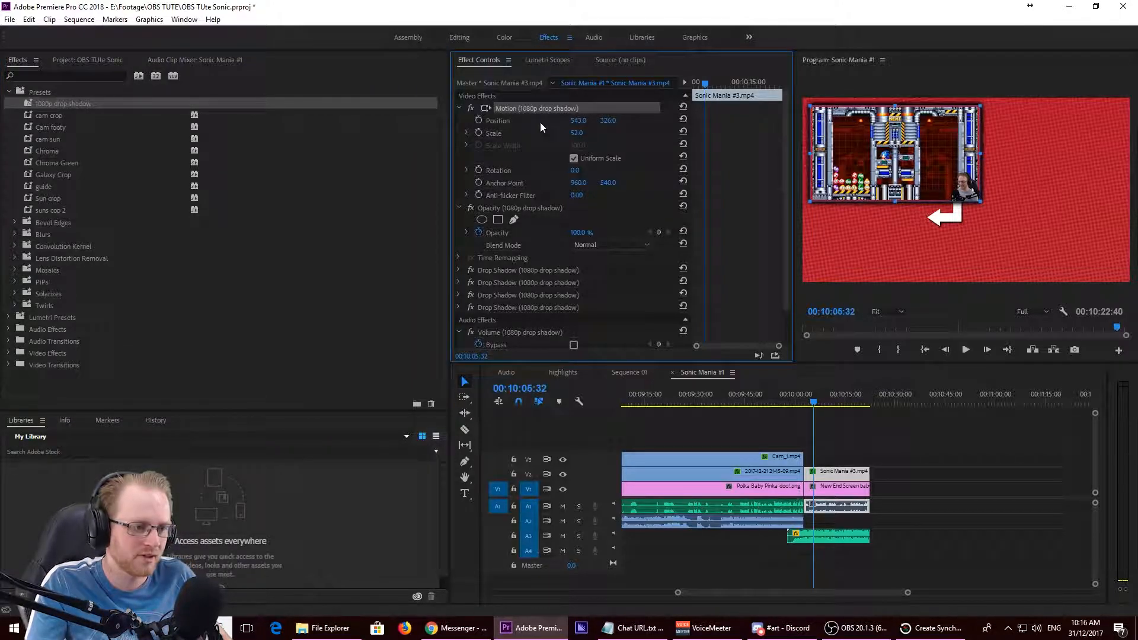
key(ctrl+a)
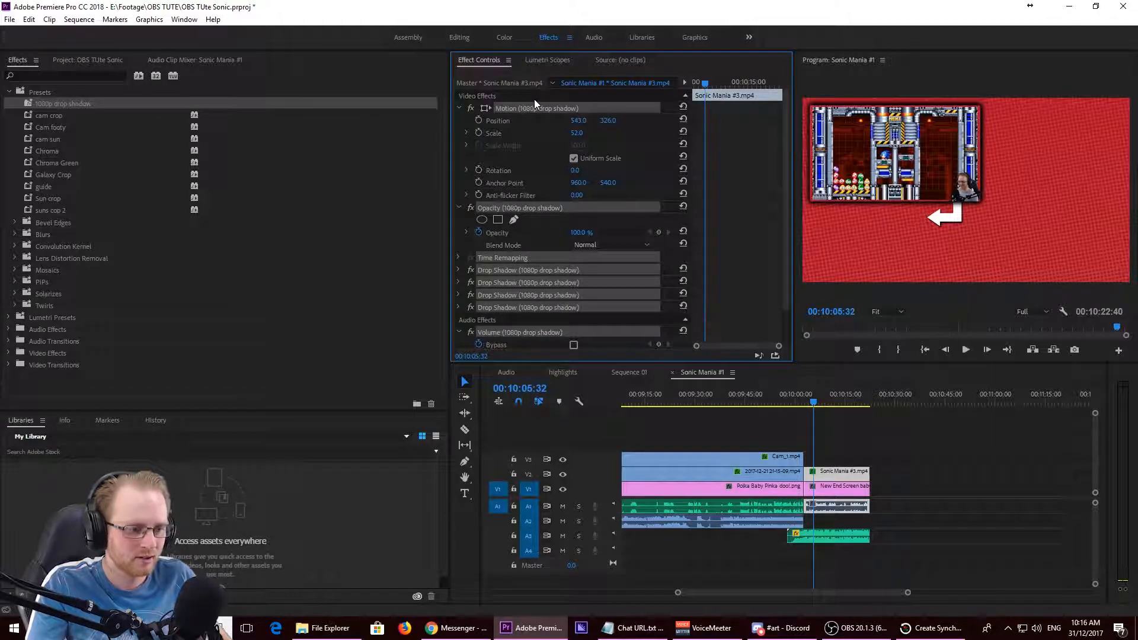
right_click(534, 110)
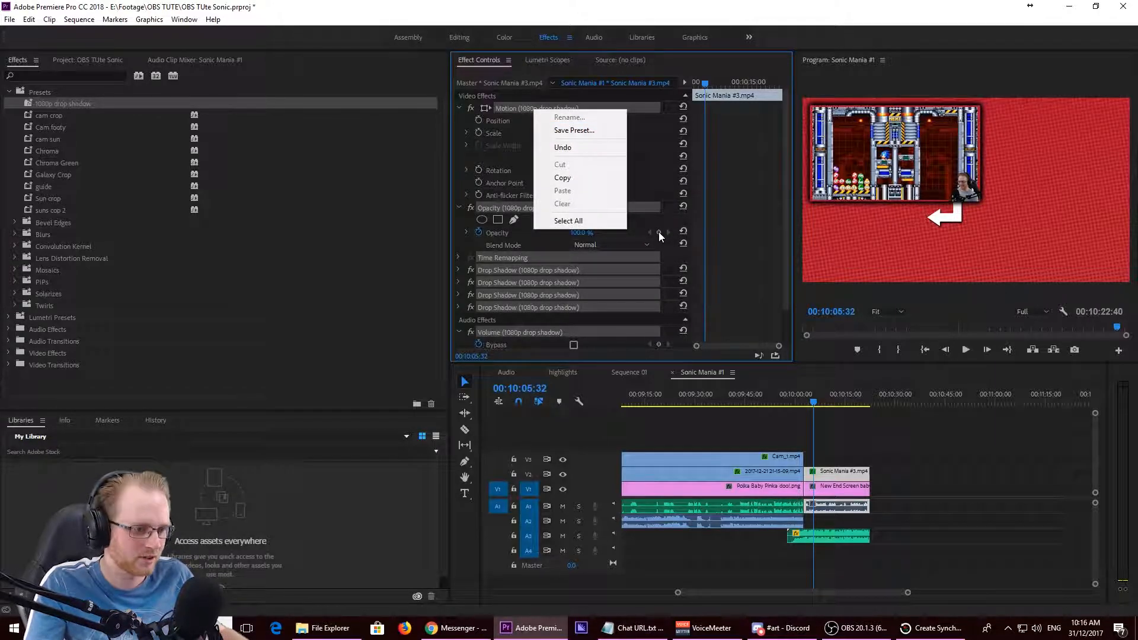
click(939, 536)
- Play the end screen from just before its start in a maximized program monitor, then restore the normal layout
drag(812, 409, 784, 405)
click(893, 207)
key(grave)
key(space)
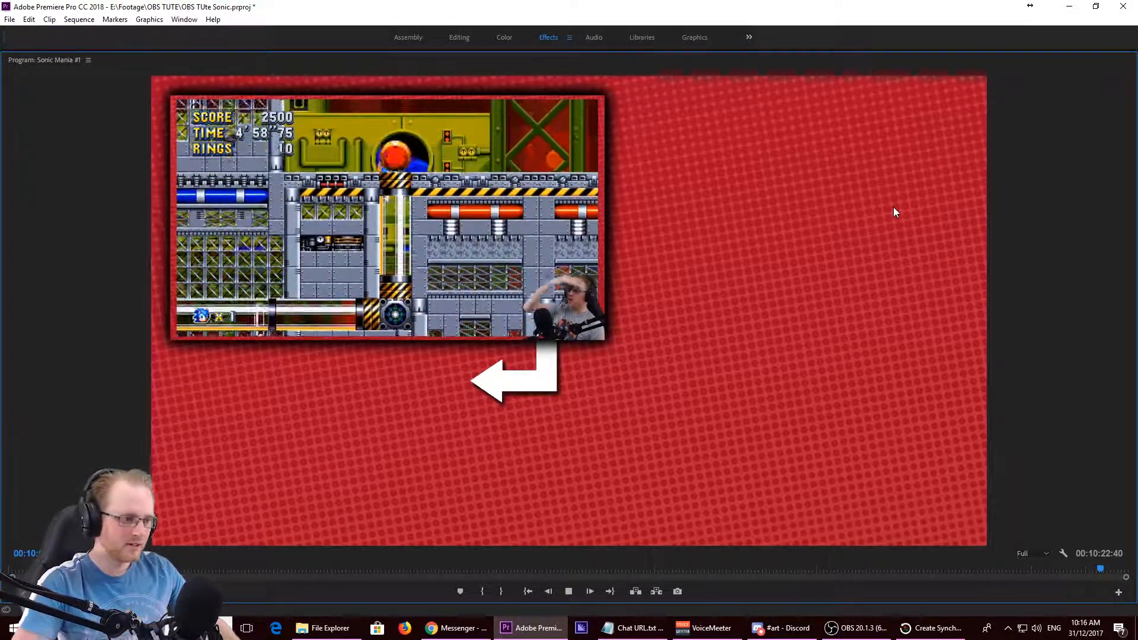
key(space)
key(grave)
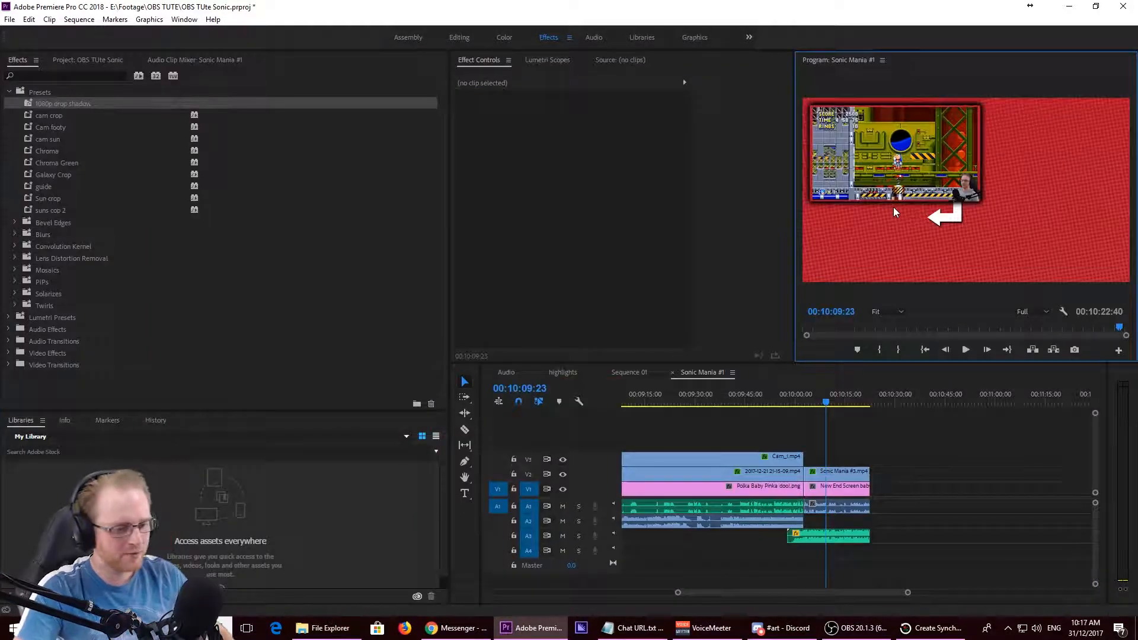